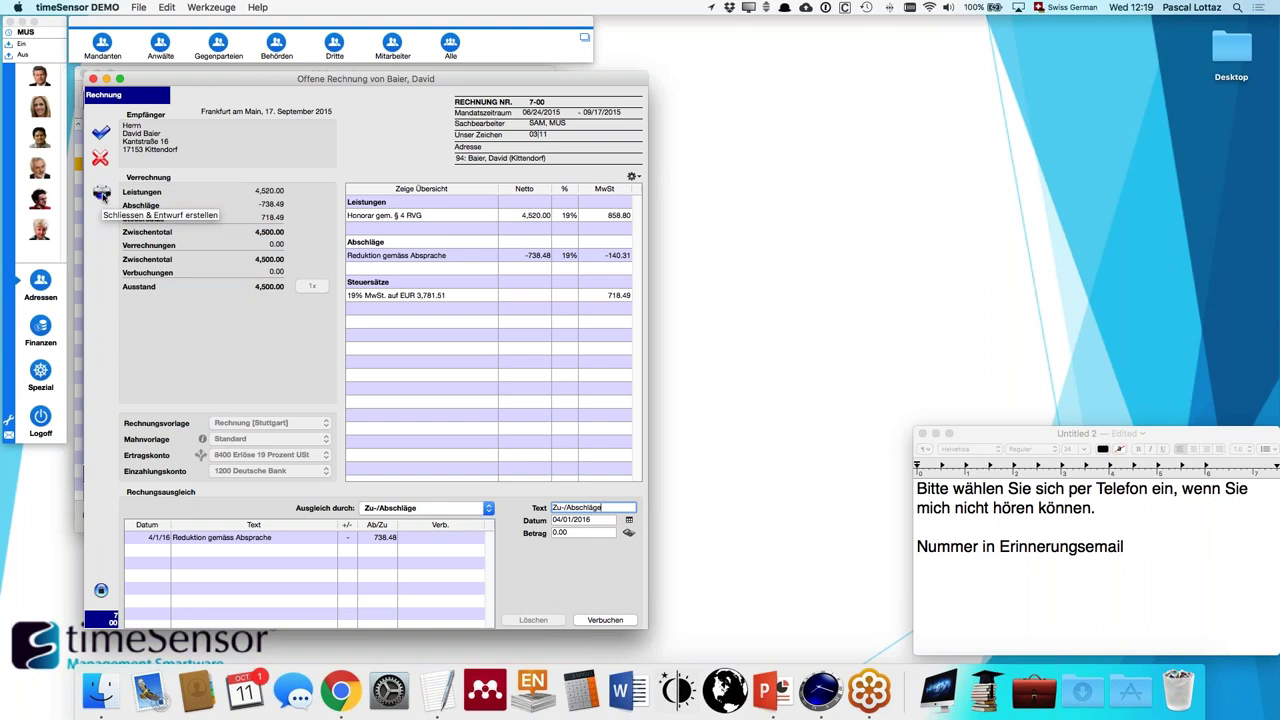
# - Create the draft document of the open invoice dated 17 September 2015 and check its reduction and outstanding balance lines
pyautogui.click(102, 194)
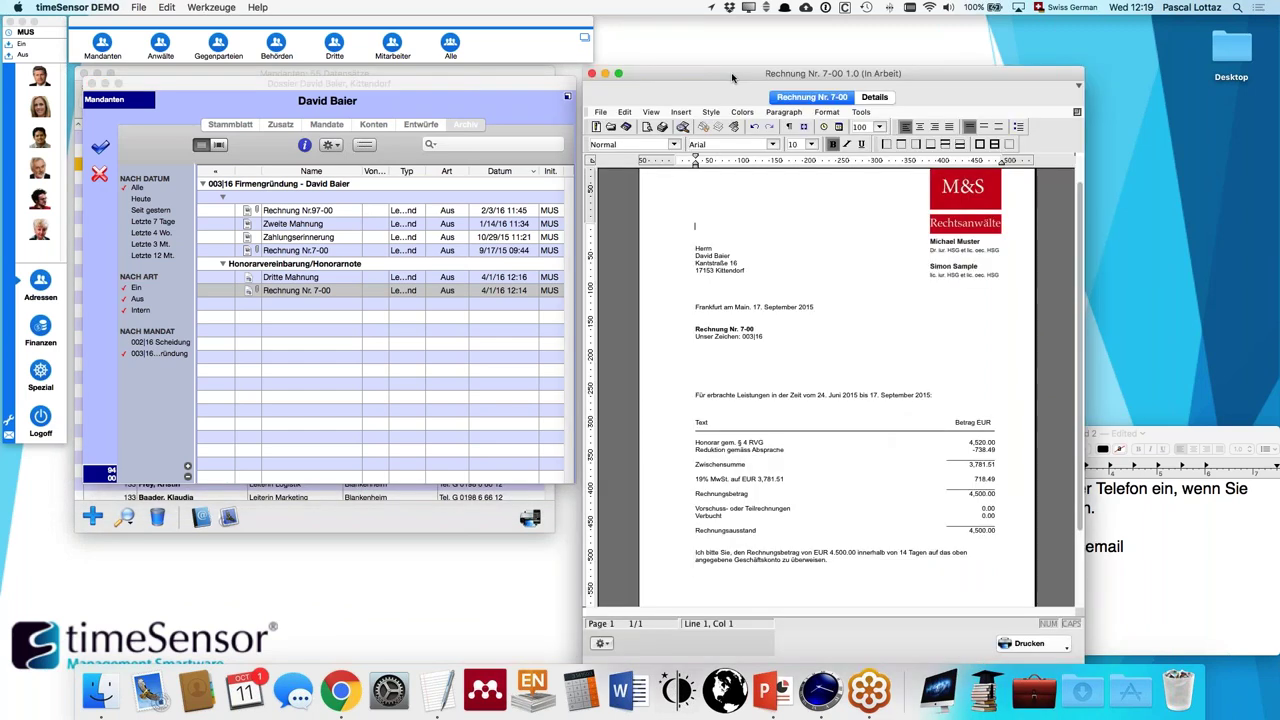
pyautogui.moveTo(731, 72); pyautogui.dragTo(745, 37)
pyautogui.scroll(1, 850, 350)
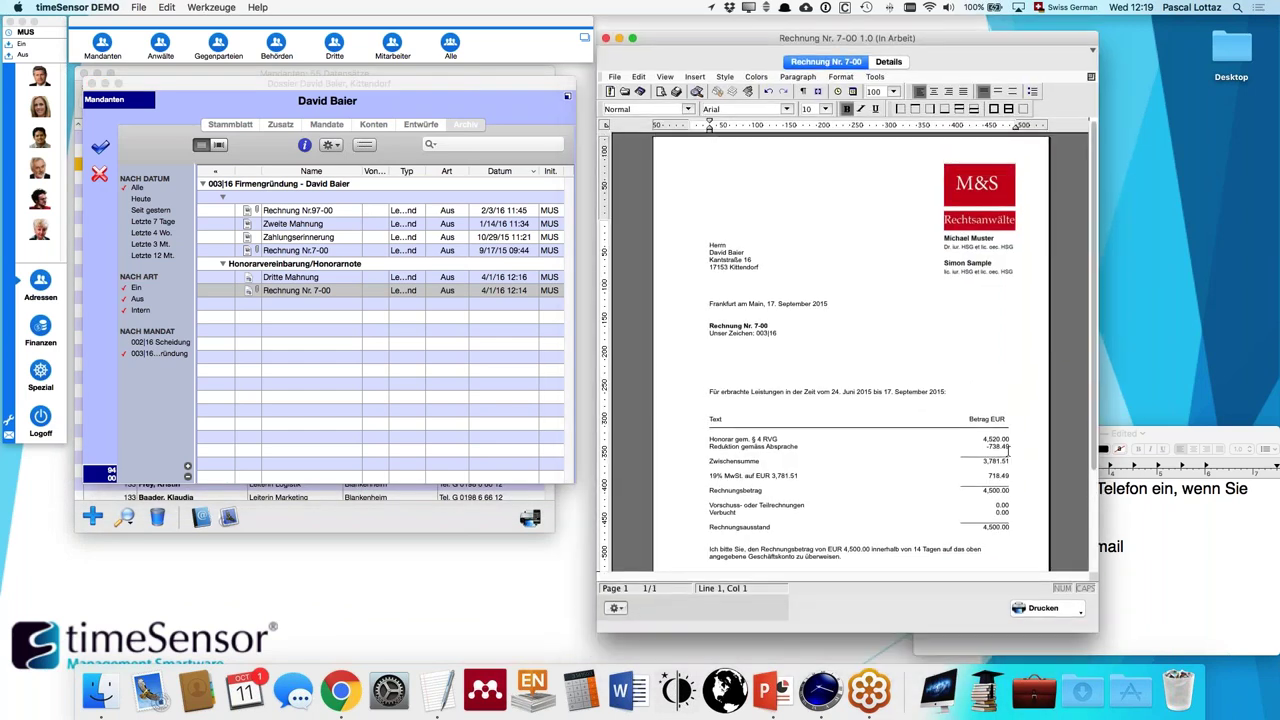
pyautogui.tripleClick(699, 448)
pyautogui.click(699, 448)
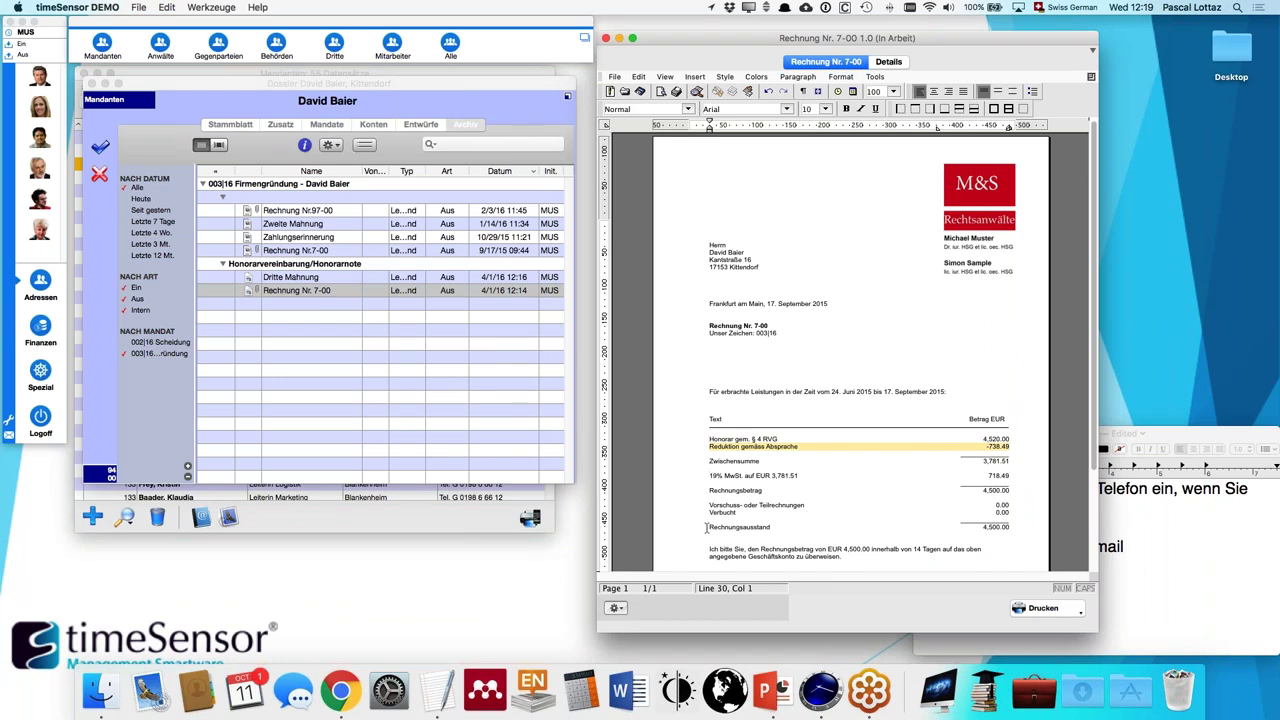
pyautogui.moveTo(706, 527); pyautogui.dragTo(1008, 527)
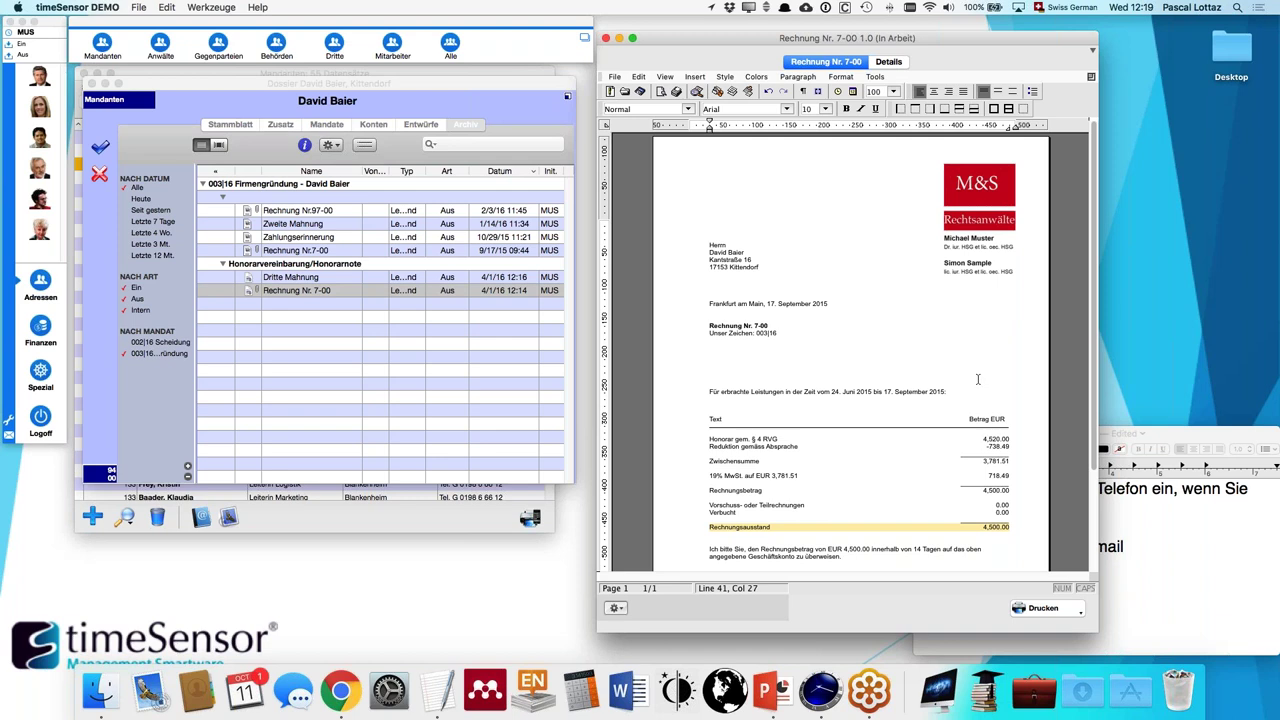
pyautogui.click(606, 40)
pyautogui.click(777, 380)
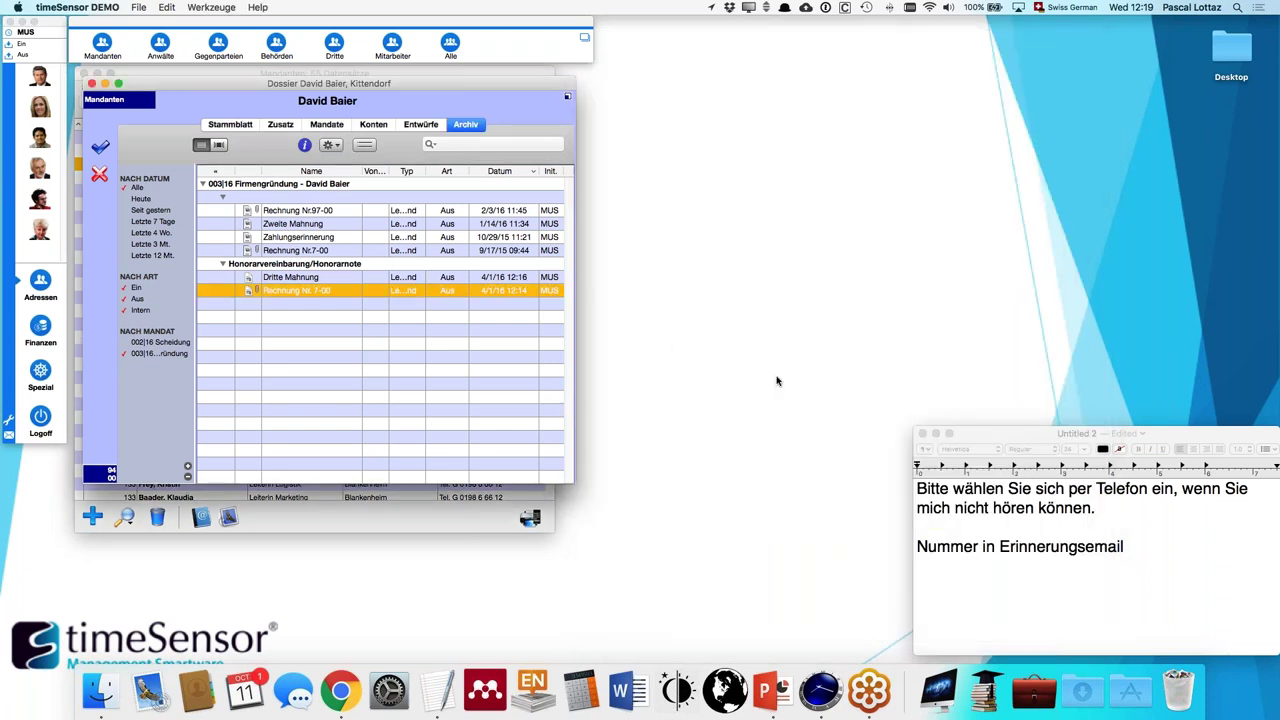
# - Post the 4500 payment through Deutsche Bank on the client's 9/17/15 invoice and save the invoice
pyautogui.click(320, 127)
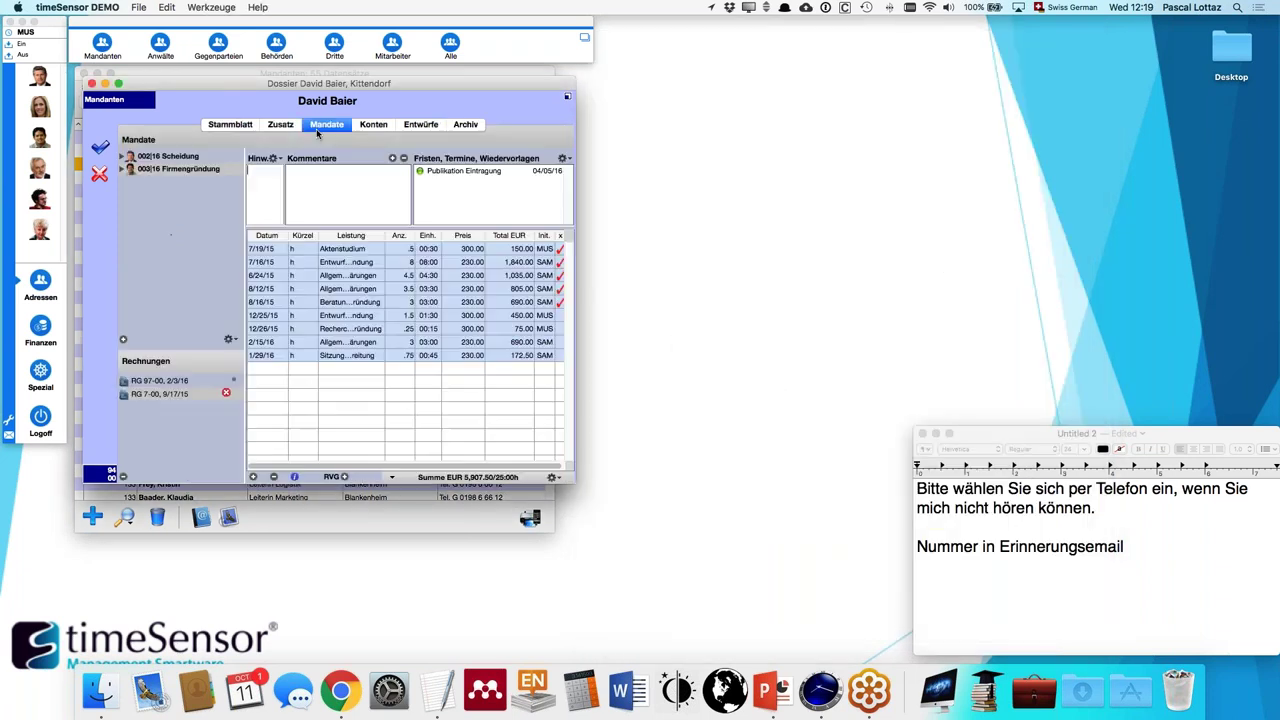
pyautogui.click(156, 395)
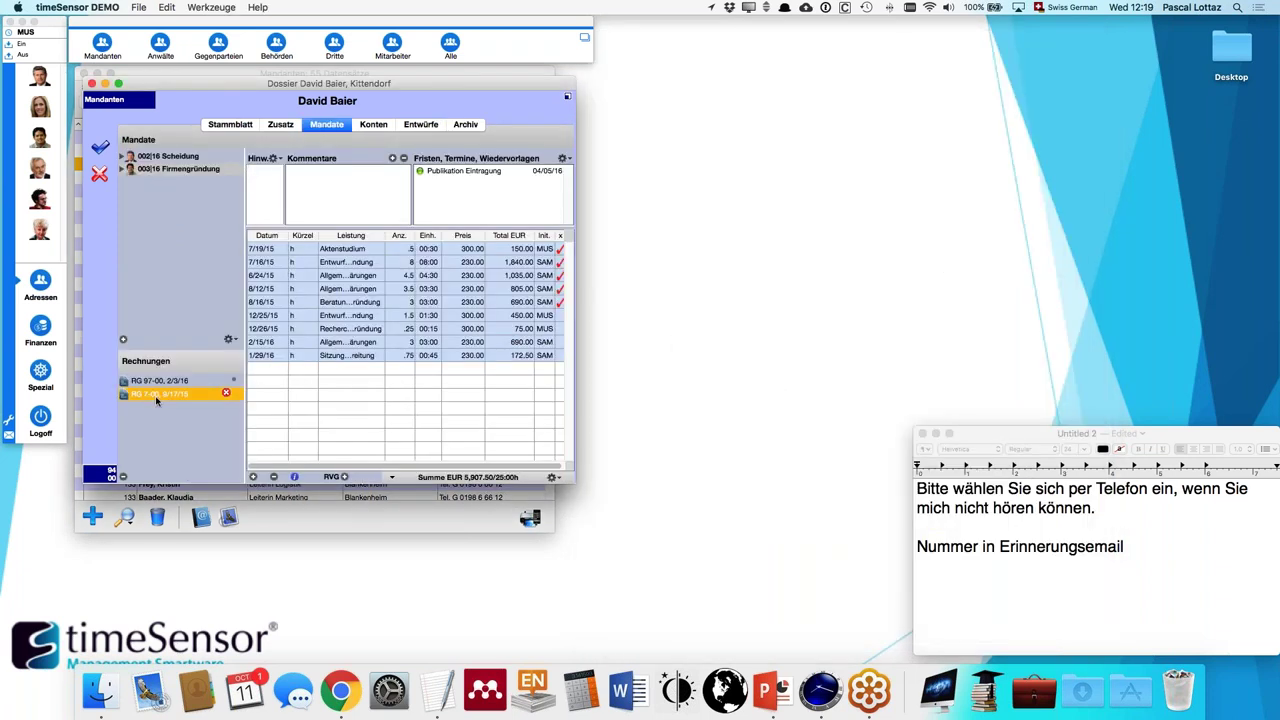
pyautogui.doubleClick(156, 396)
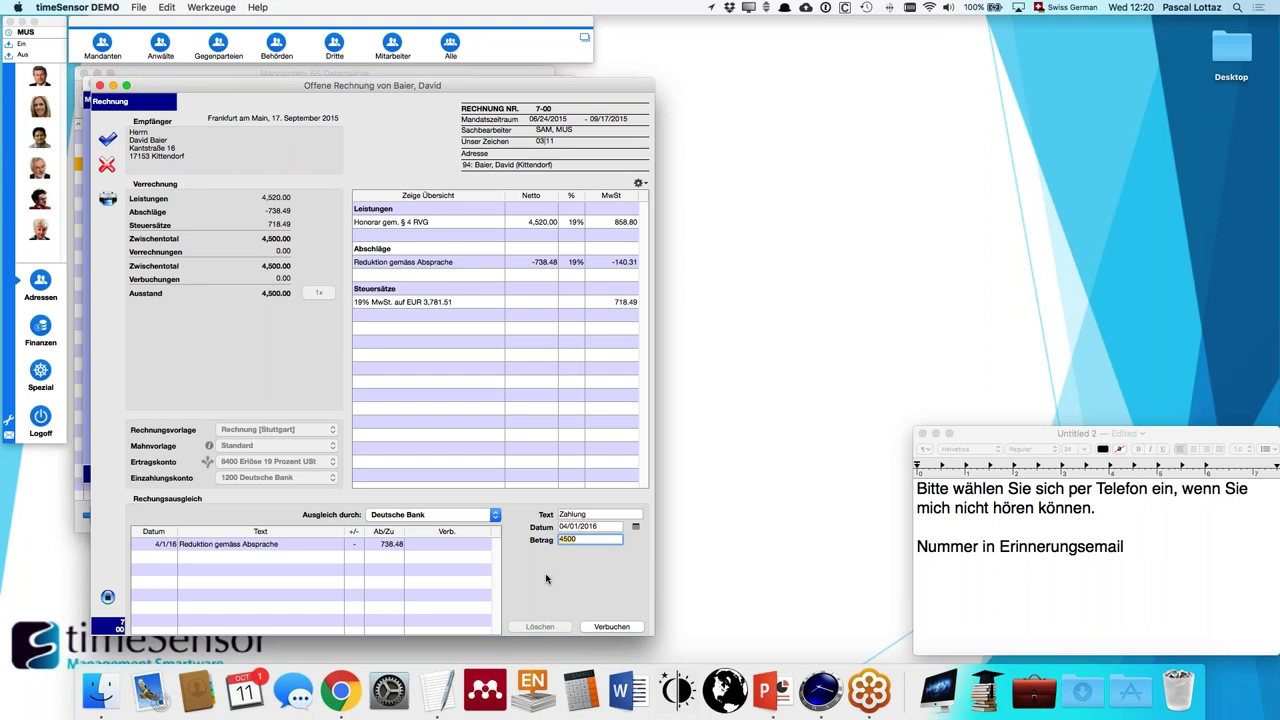
pyautogui.click(603, 627)
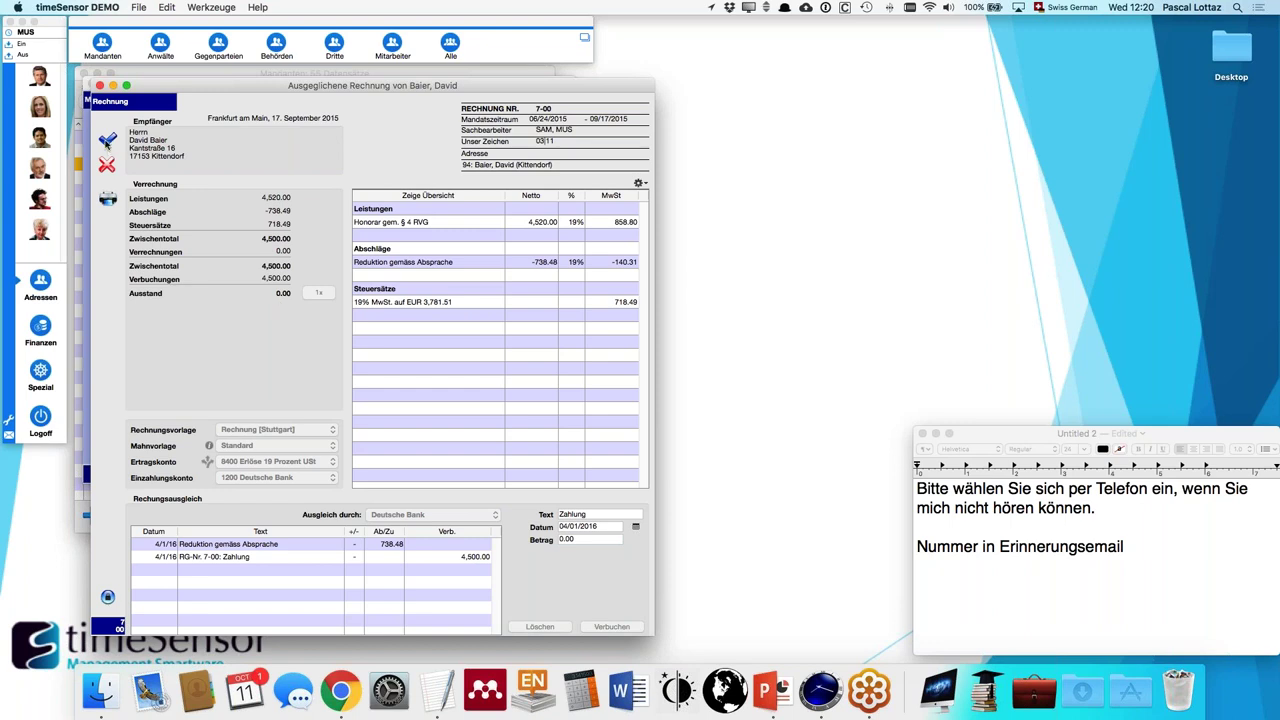
pyautogui.click(108, 143)
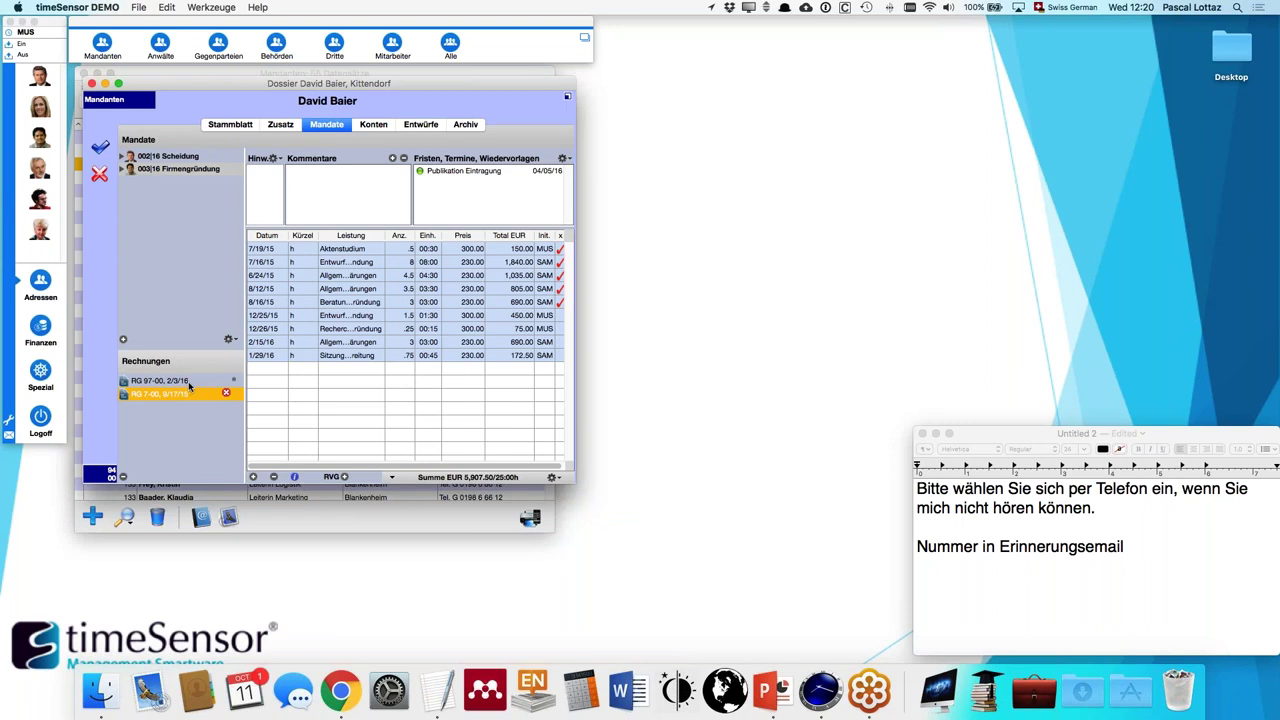
# - Unlock the 2/3/16 invoice, split its outstanding amount into 5x instalments and create the draft document
pyautogui.click(170, 381)
pyautogui.doubleClick(189, 387)
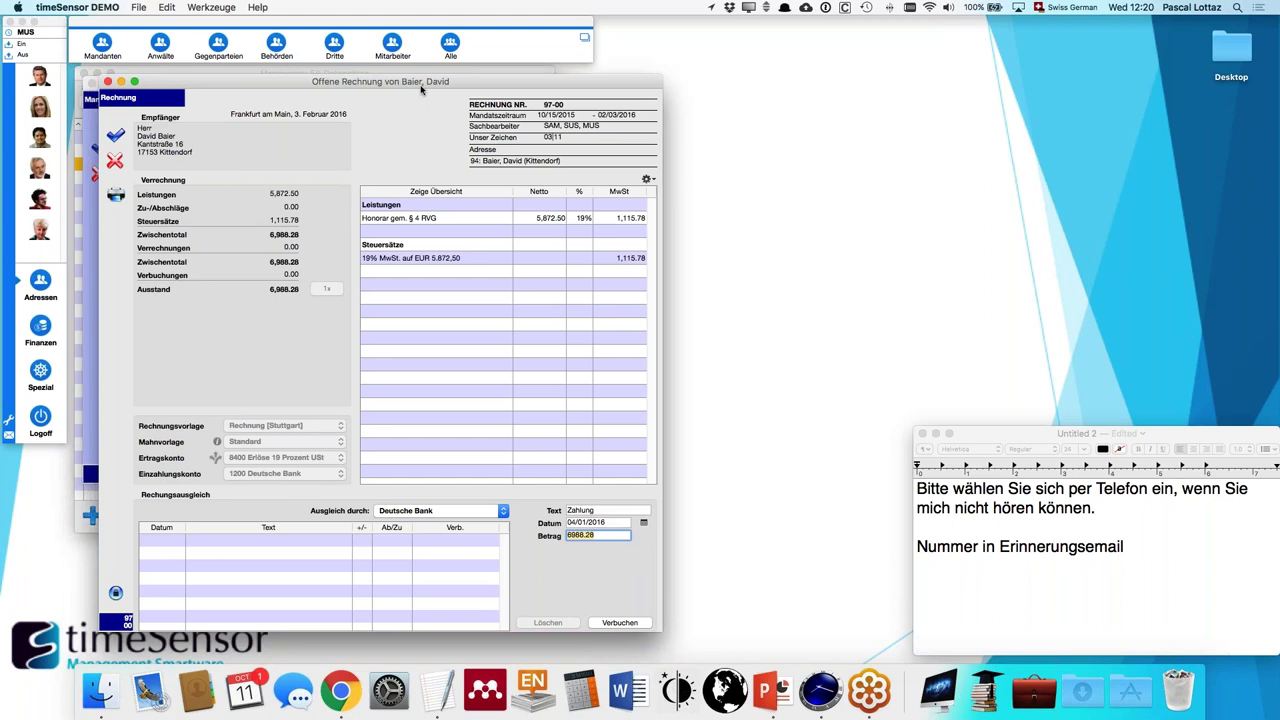
pyautogui.moveTo(421, 90); pyautogui.dragTo(428, 83)
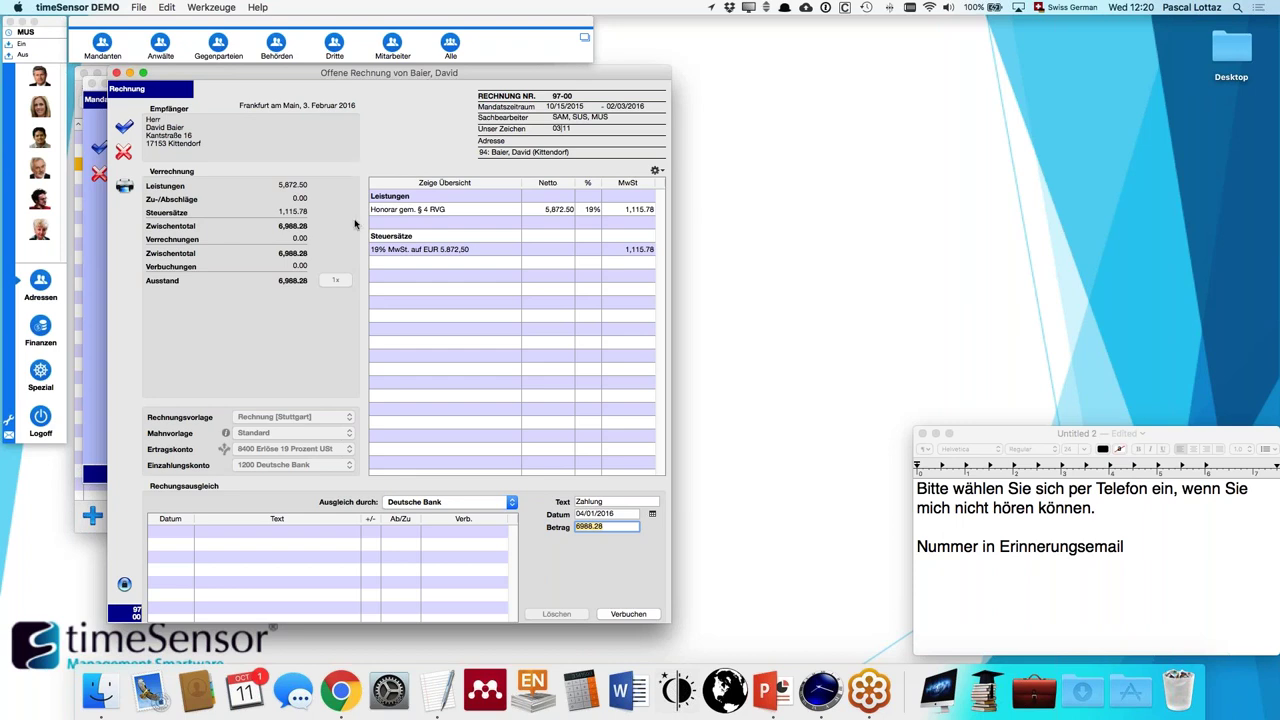
pyautogui.click(124, 586)
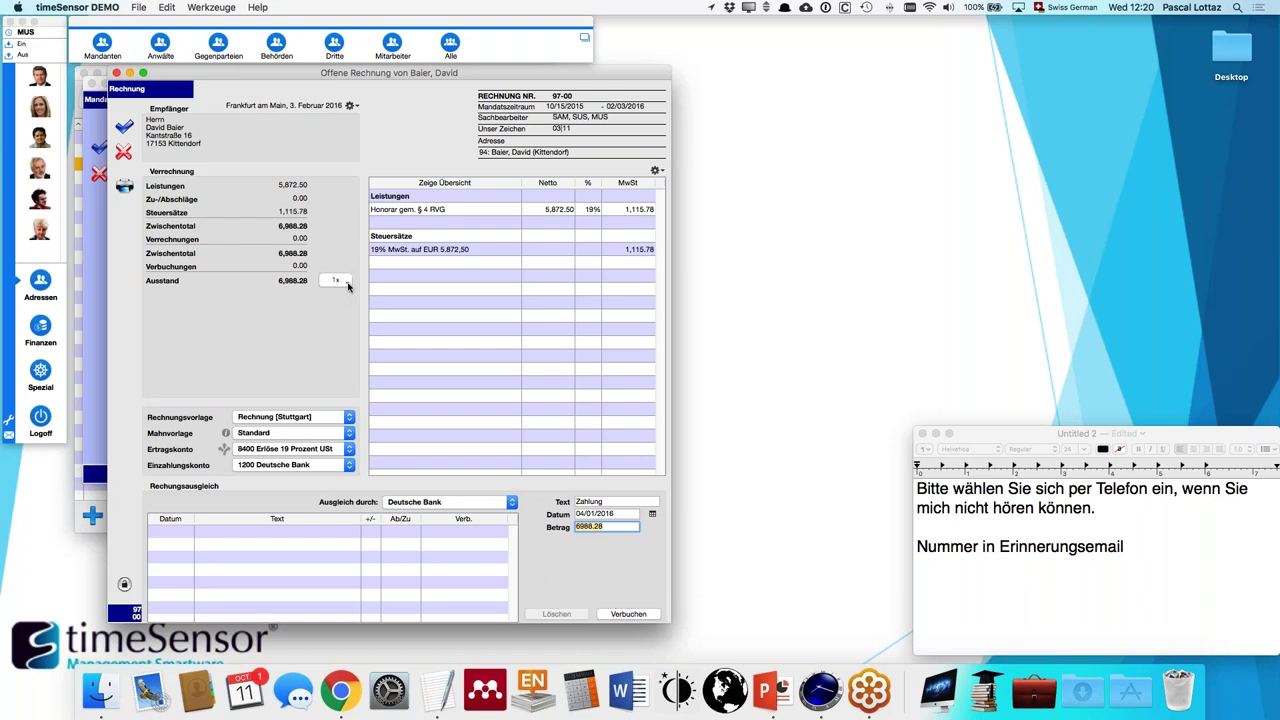
pyautogui.click(346, 283)
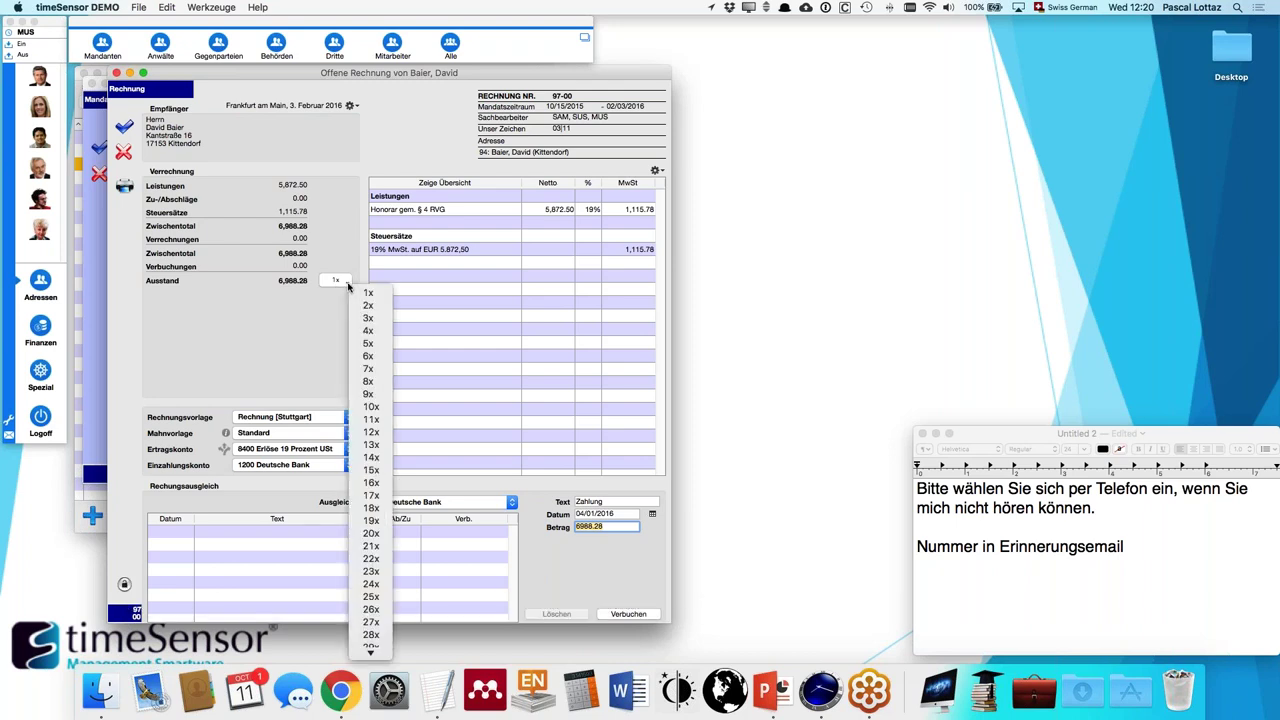
pyautogui.click(368, 343)
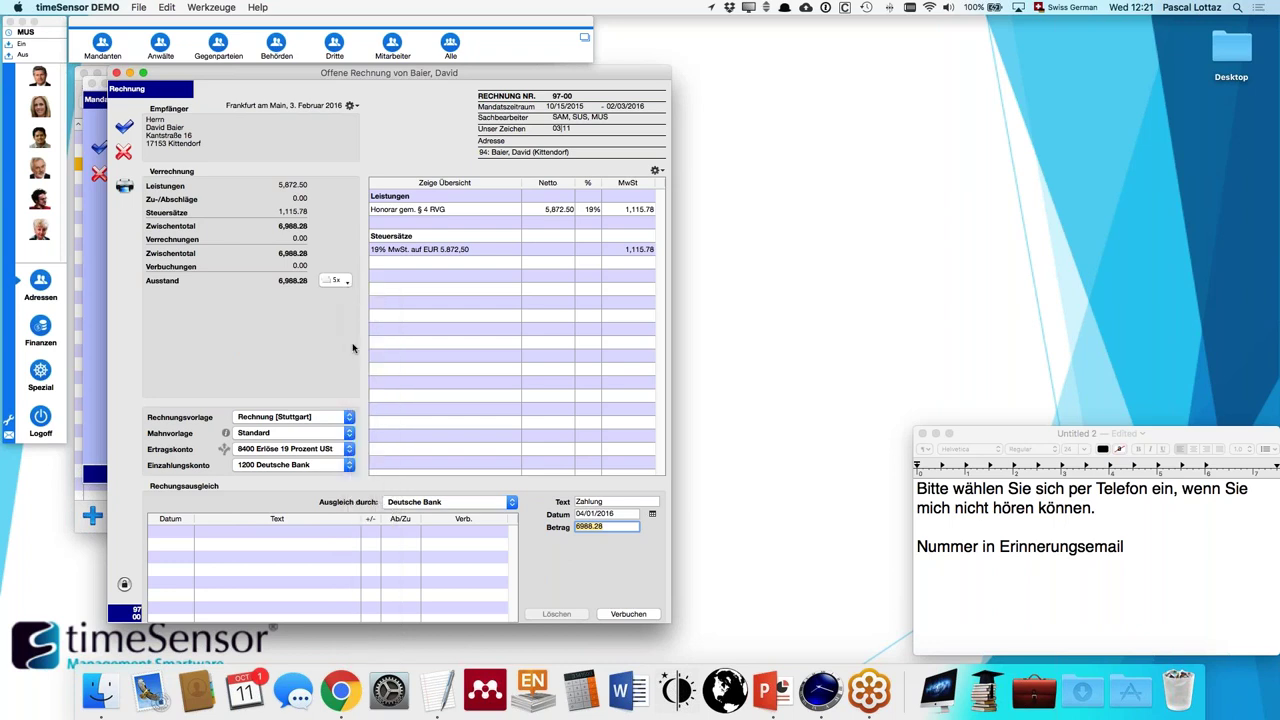
pyautogui.click(124, 188)
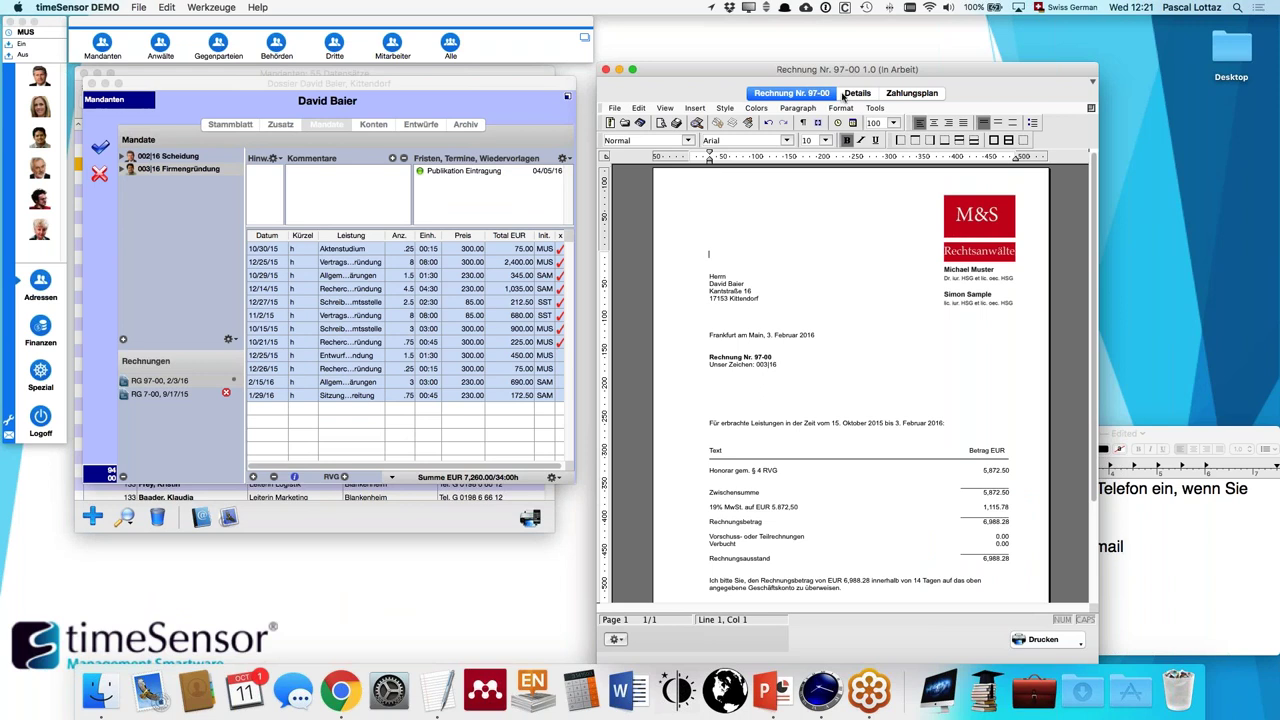
# - Delete the due dates of all five instalments from the draft's Zahlungsplan and print the invoice
pyautogui.click(856, 93)
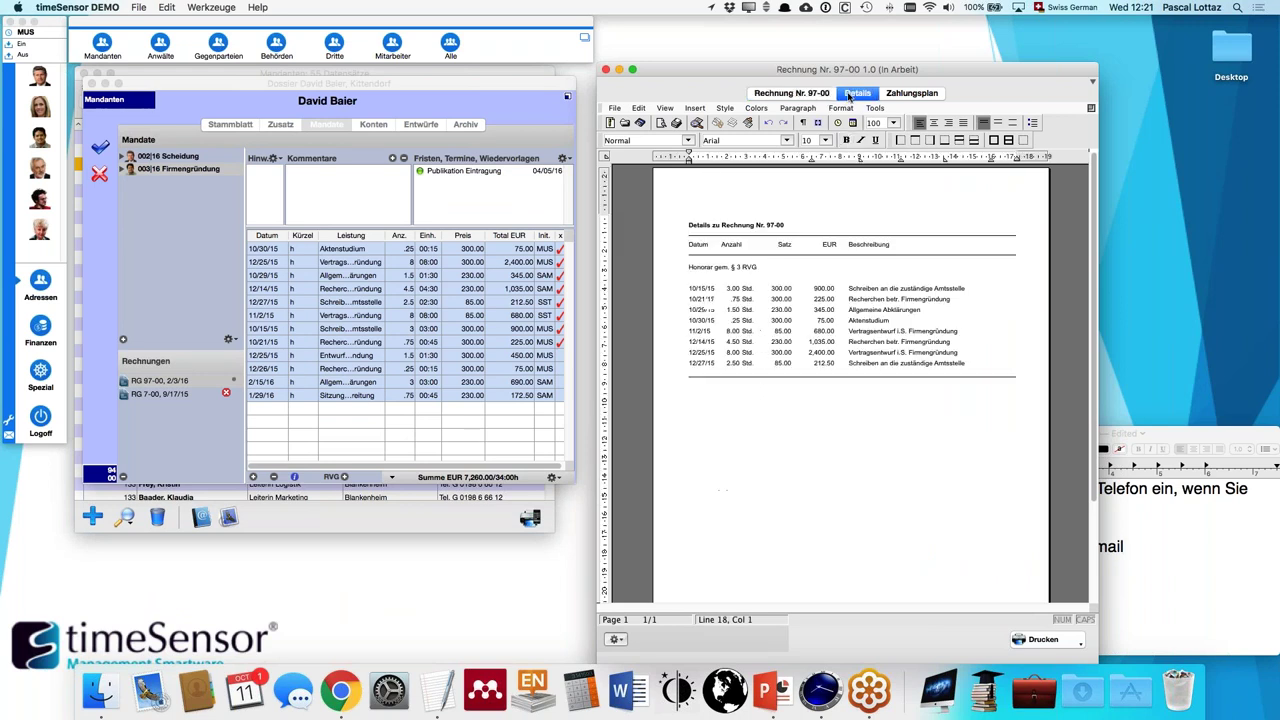
pyautogui.click(901, 94)
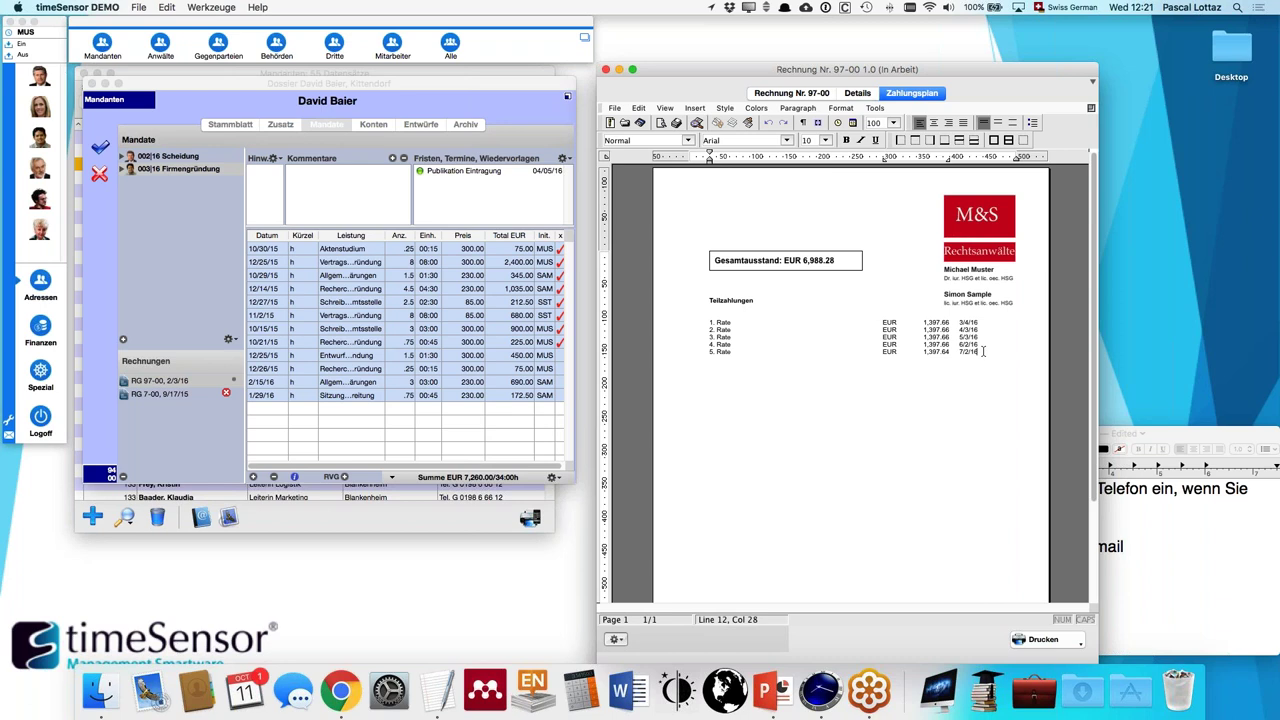
pyautogui.moveTo(983, 351); pyautogui.dragTo(706, 324)
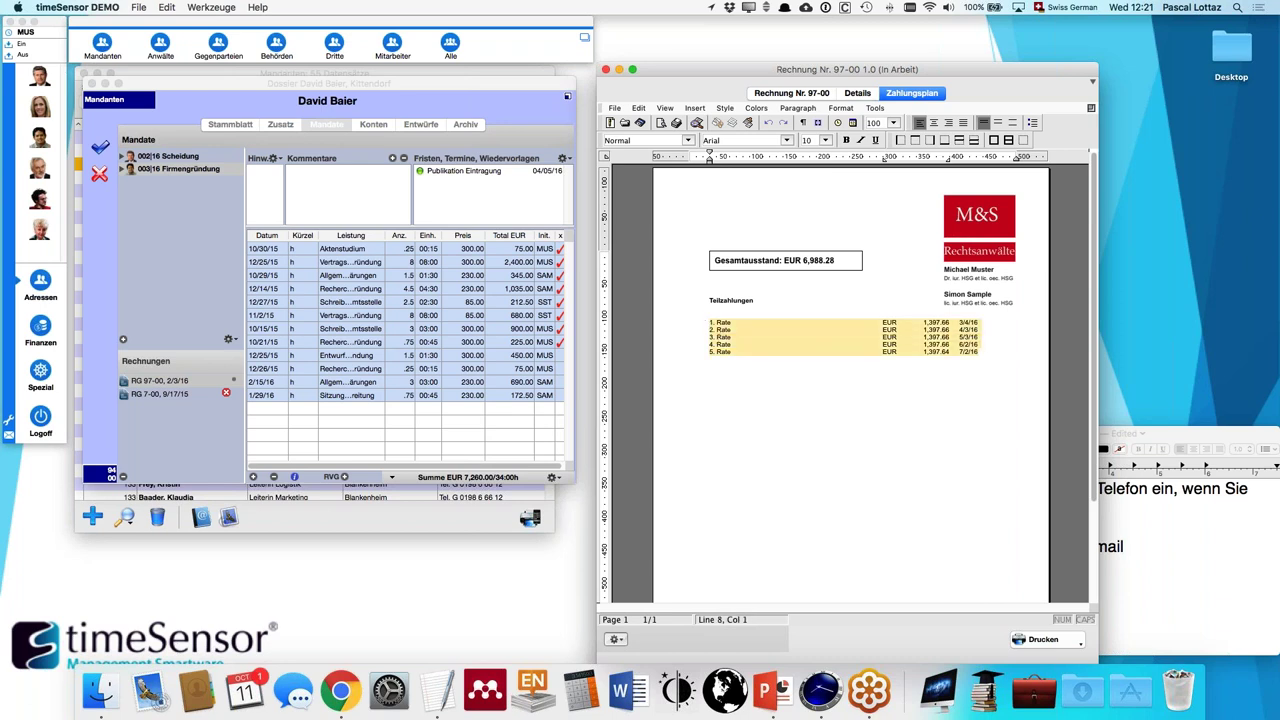
pyautogui.click(982, 352)
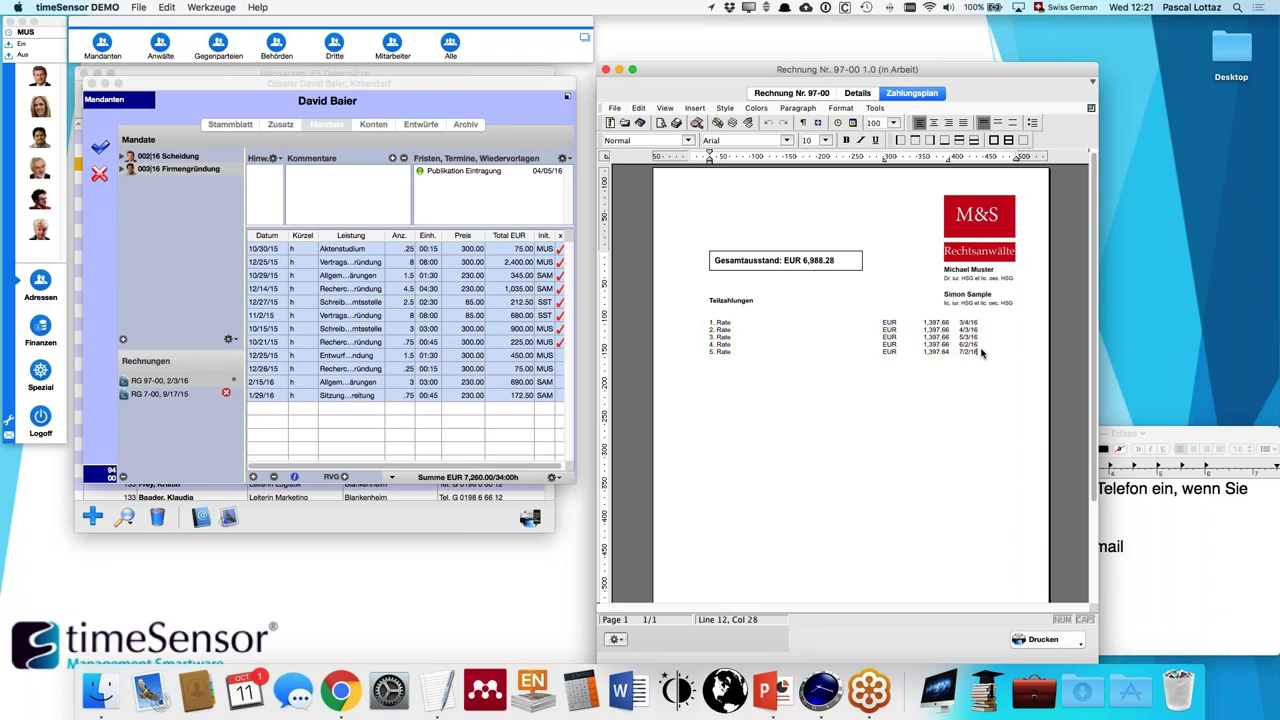
pyautogui.moveTo(979, 322); pyautogui.dragTo(958, 351)
pyautogui.press('BackSpace')
pyautogui.press('BackSpace')
pyautogui.press('BackSpace')
pyautogui.press('BackSpace')
pyautogui.press('BackSpace')
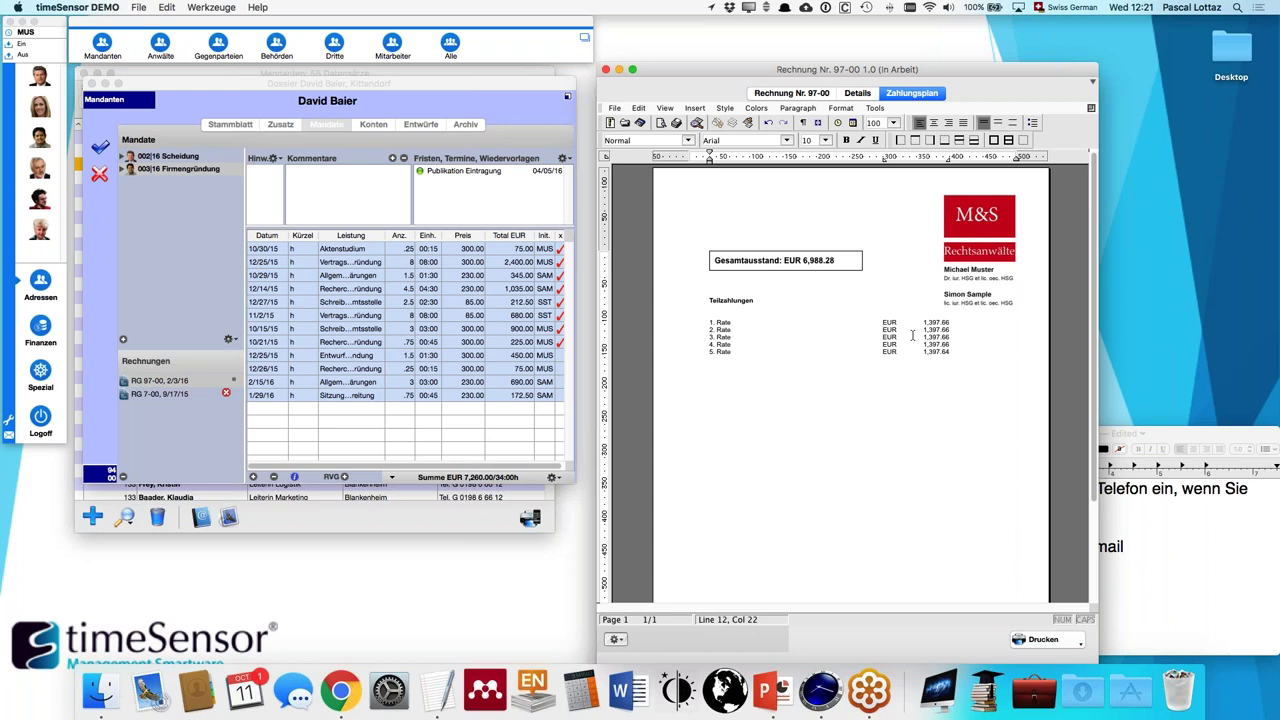
pyautogui.click(785, 92)
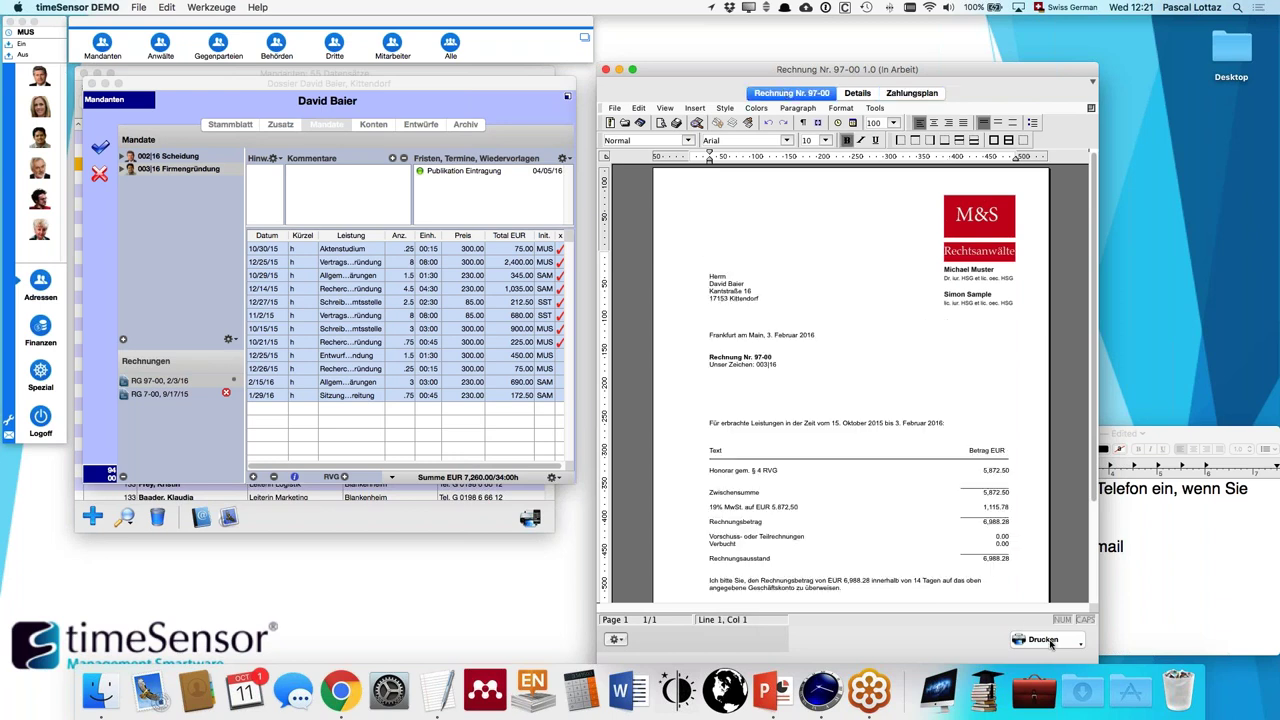
pyautogui.click(1043, 640)
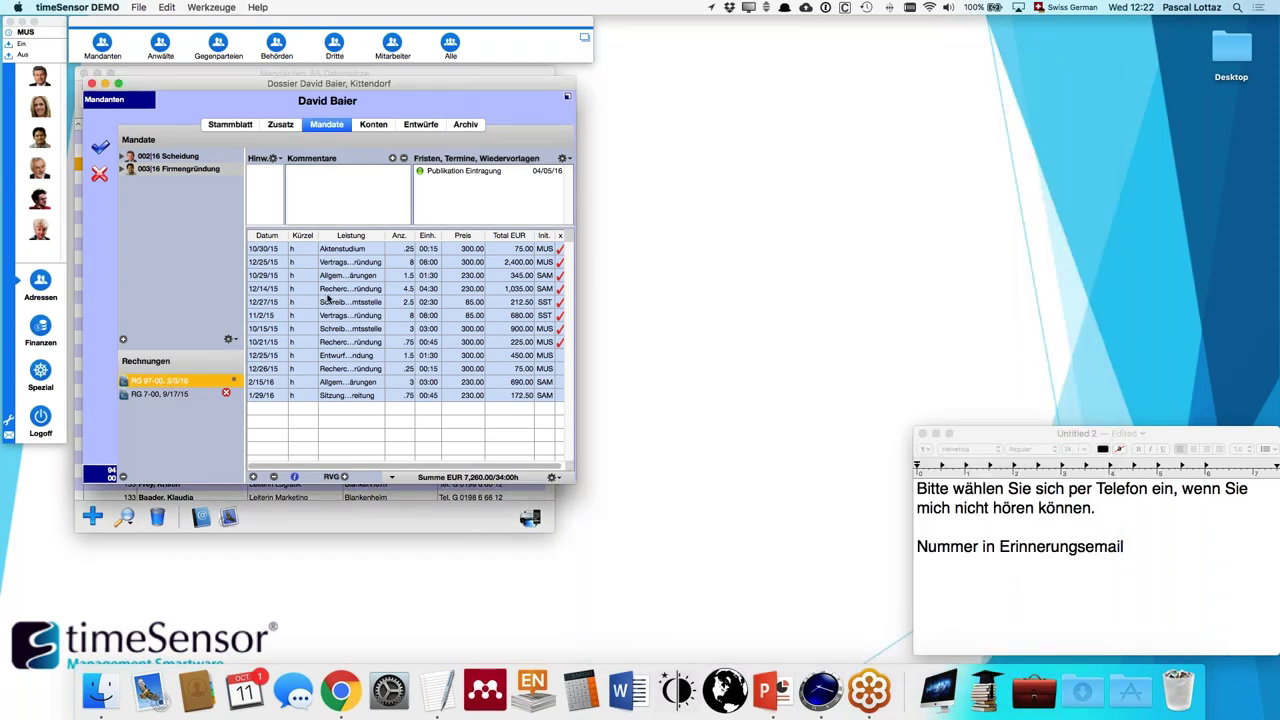
# - Reopen the 2/3/16 invoice and post a payment of 1500 through Deutsche Bank
pyautogui.doubleClick(181, 385)
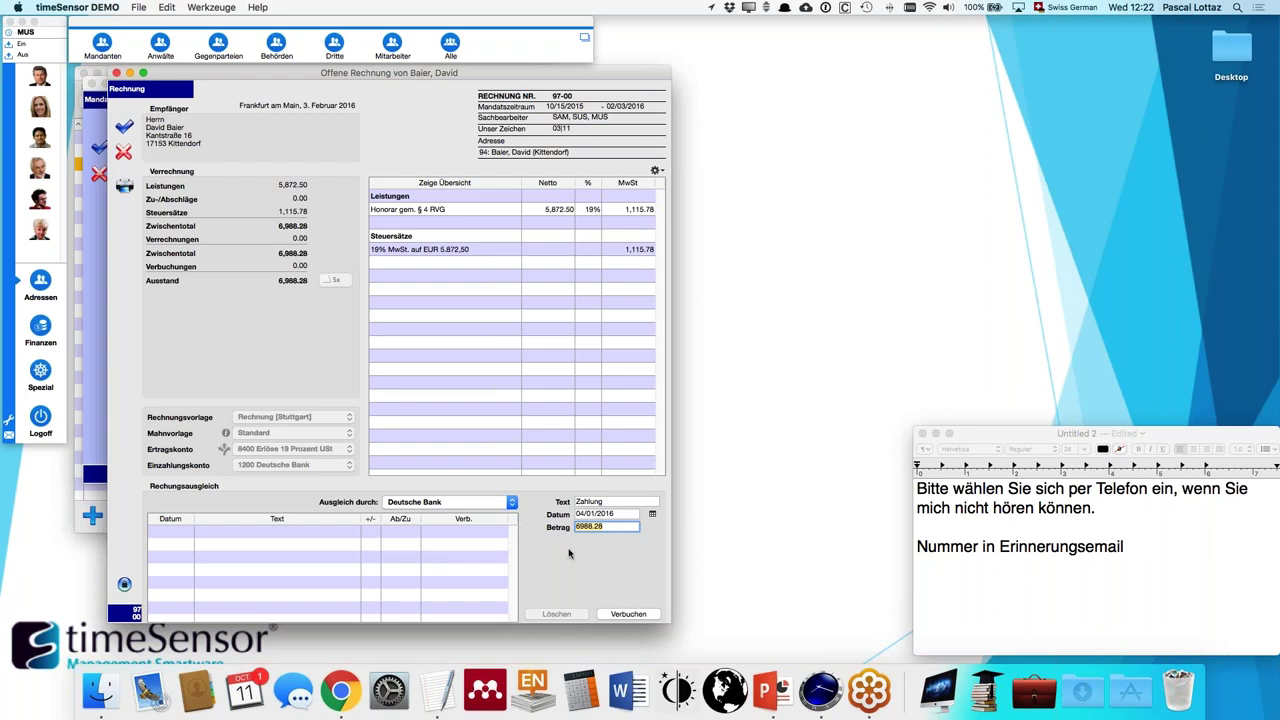
pyautogui.write('1500')
pyautogui.click(613, 614)
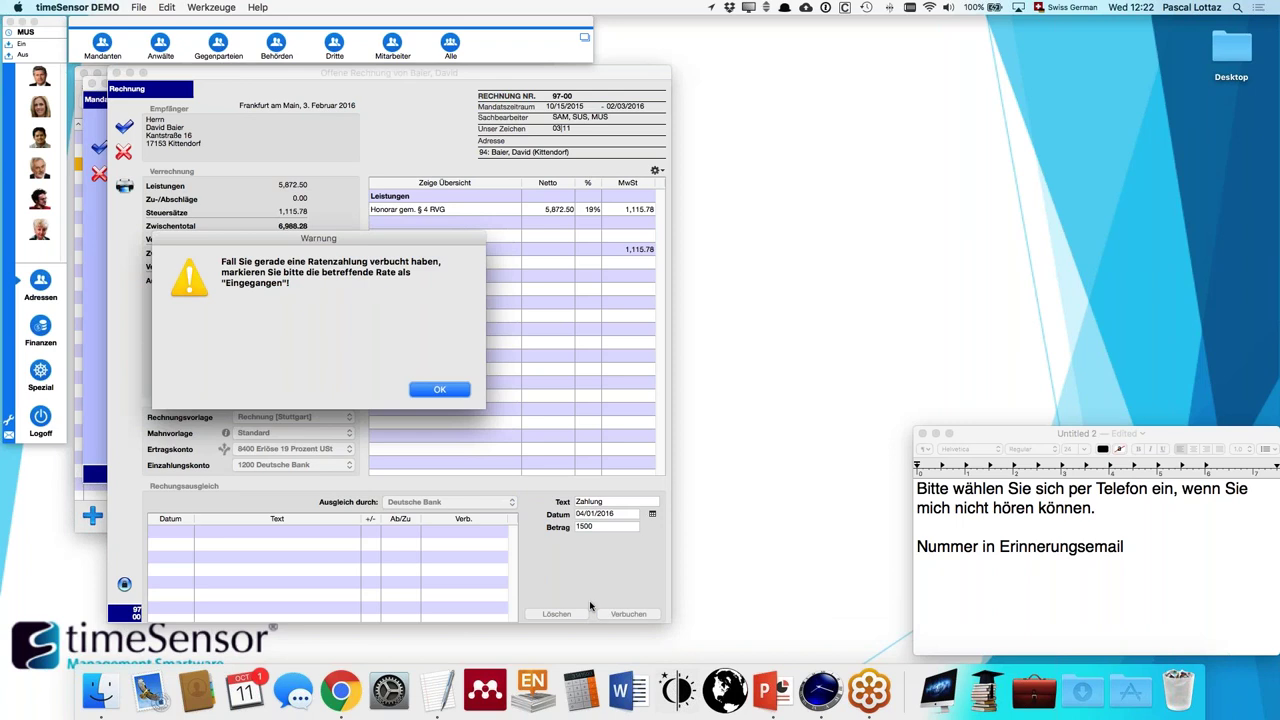
pyautogui.click(437, 390)
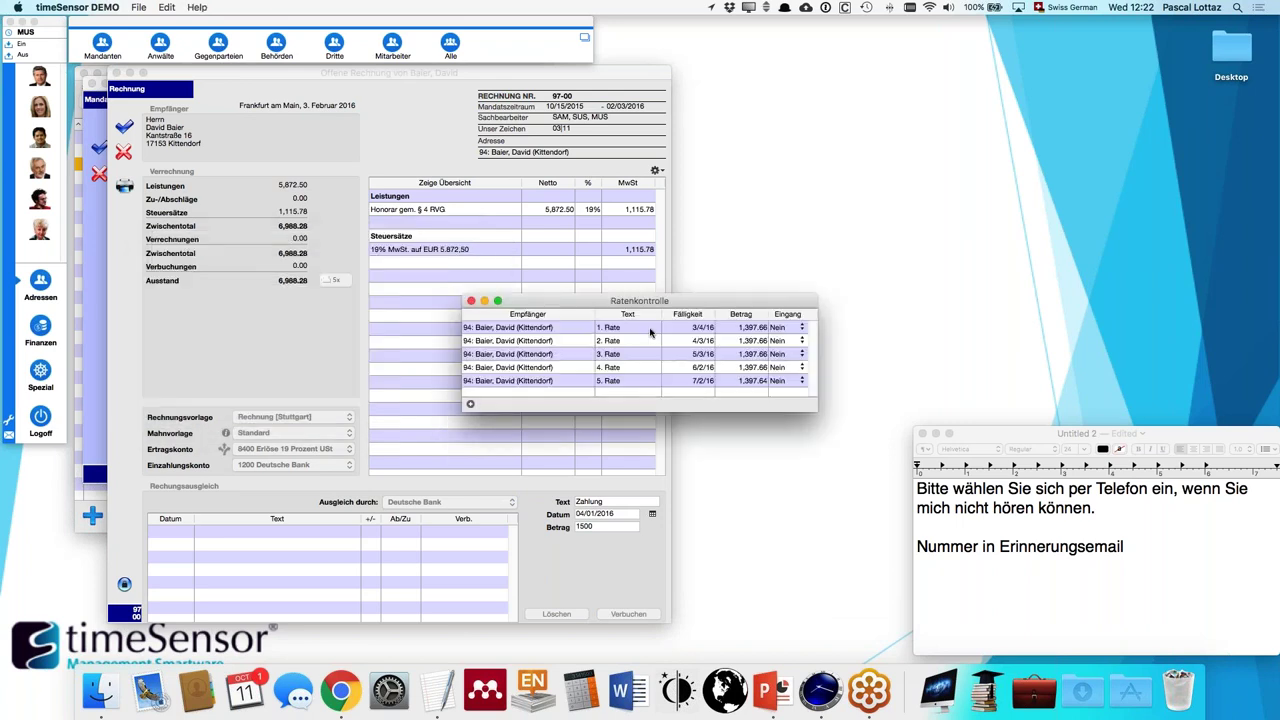
# - Set the first instalment's amount to 1500 in the Ratenkontrolle and mark it as received (Ja)
pyautogui.doubleClick(733, 328)
pyautogui.write('1500')
pyautogui.click(789, 327)
pyautogui.click(786, 314)
pyautogui.click(471, 301)
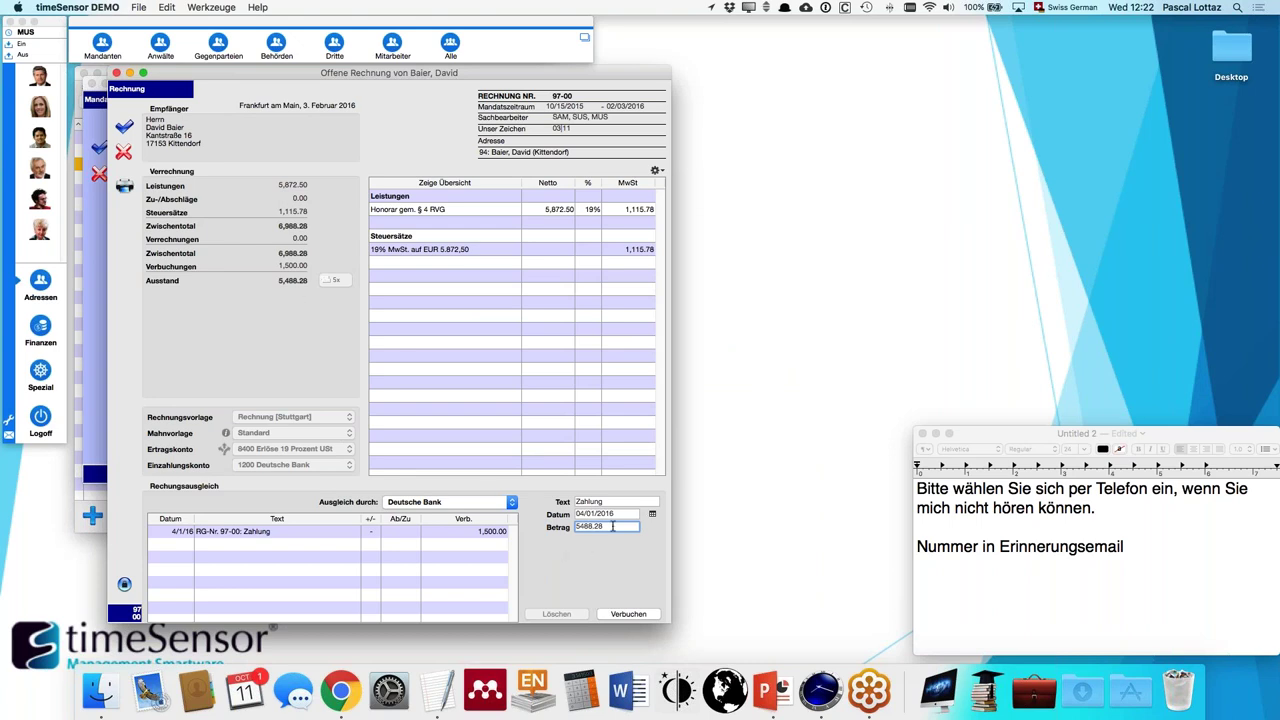
# - Post a second payment of 1500 dated 04/23/2016 on the invoice
pyautogui.click(652, 514)
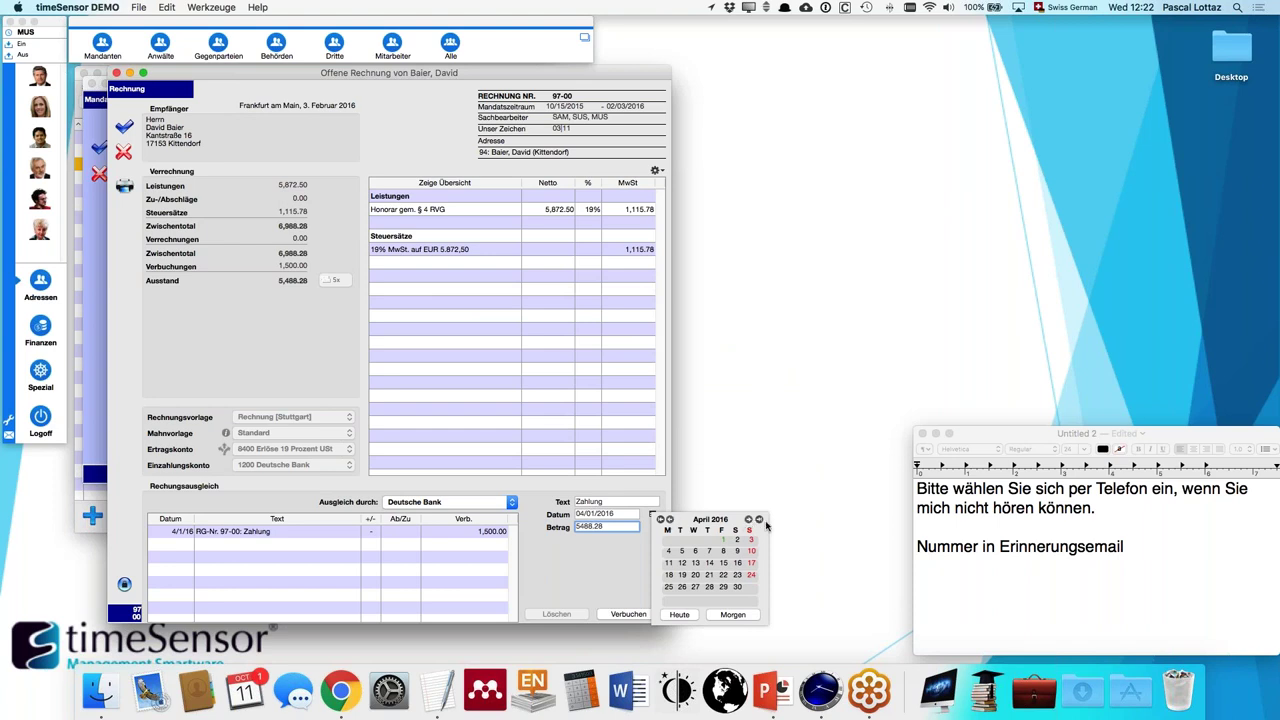
pyautogui.click(737, 575)
pyautogui.press('super+a')
pyautogui.write('1500')
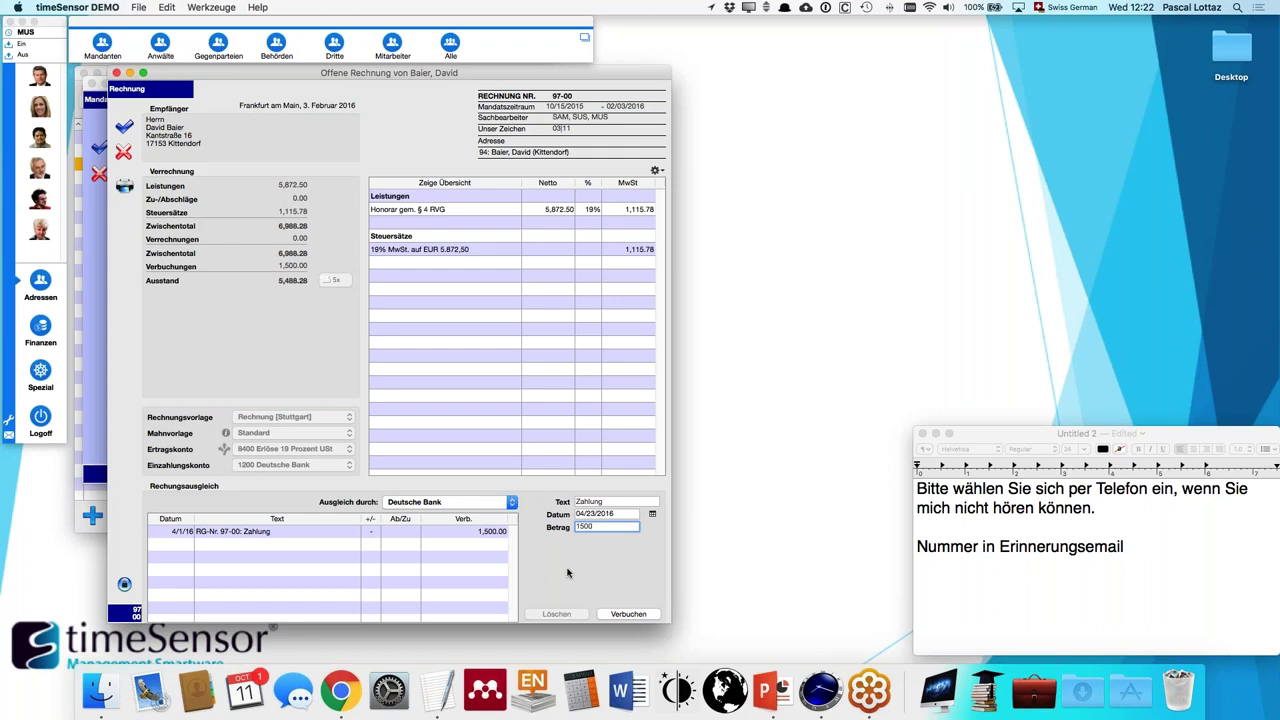
pyautogui.click(606, 614)
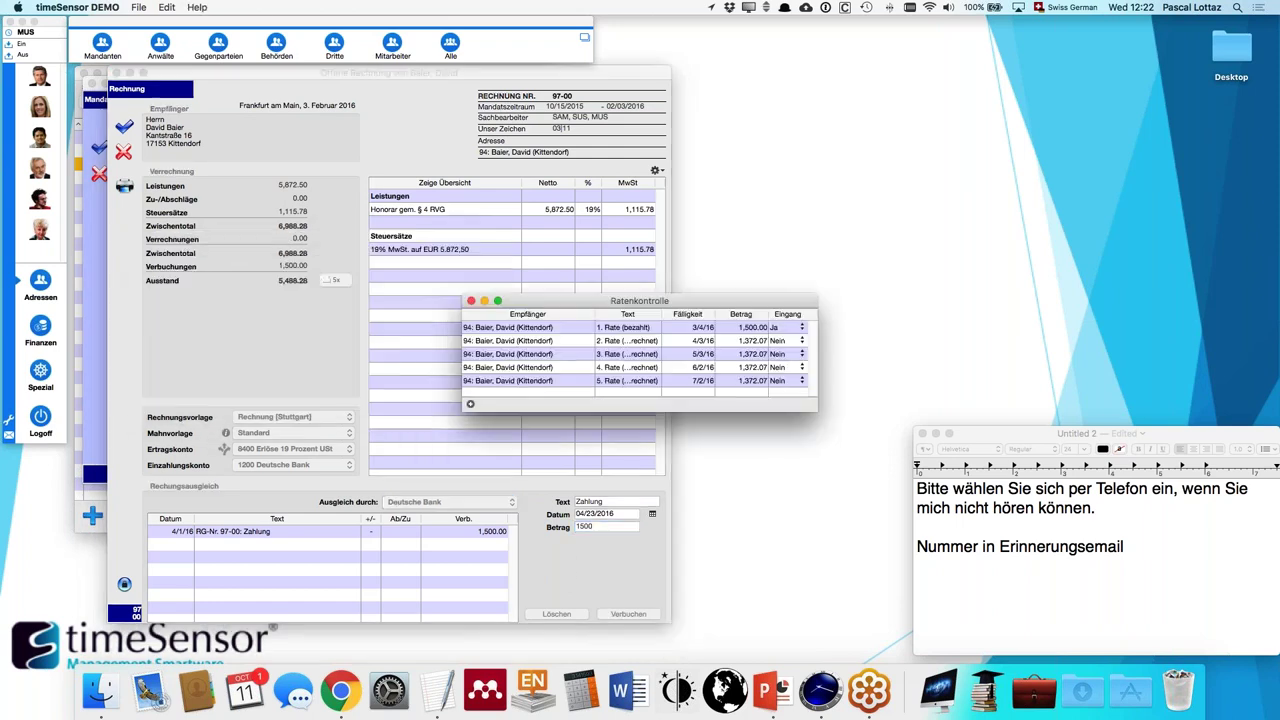
# - Set the second instalment's amount to 1500 in the Ratenkontrolle and mark it as received (Ja)
pyautogui.click(747, 341)
pyautogui.write('1500')
pyautogui.click(786, 341)
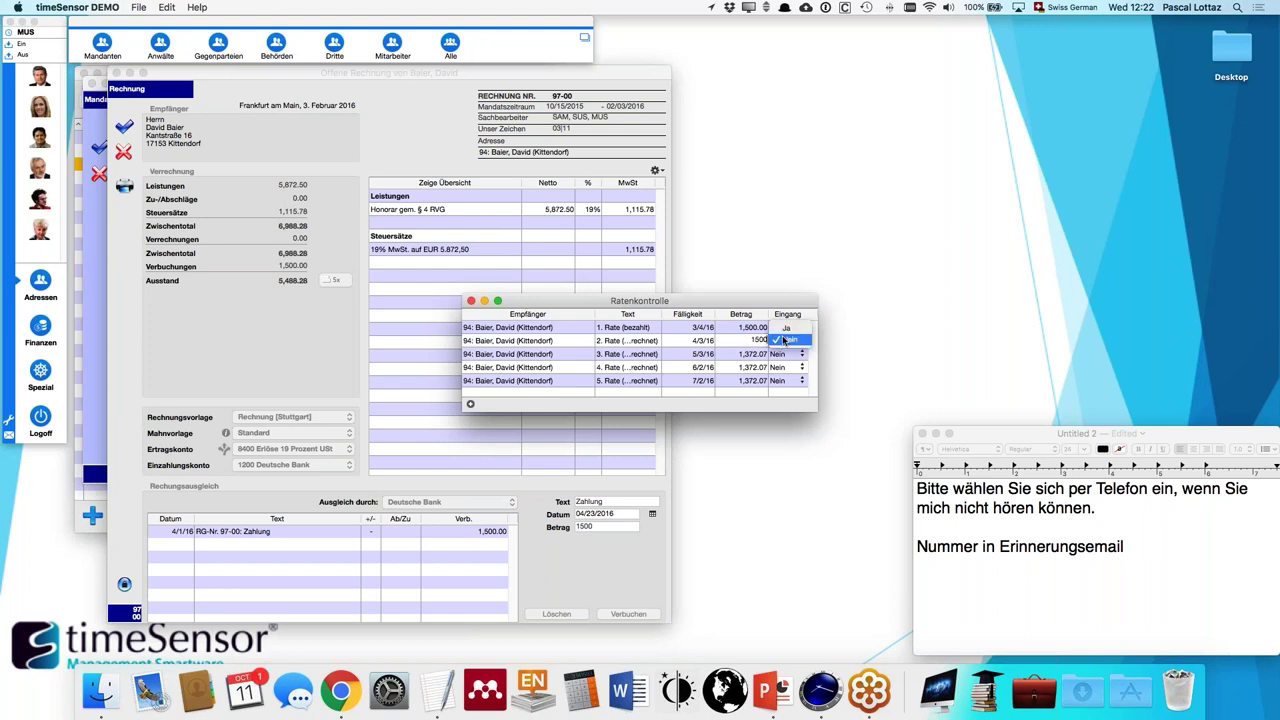
pyautogui.click(786, 328)
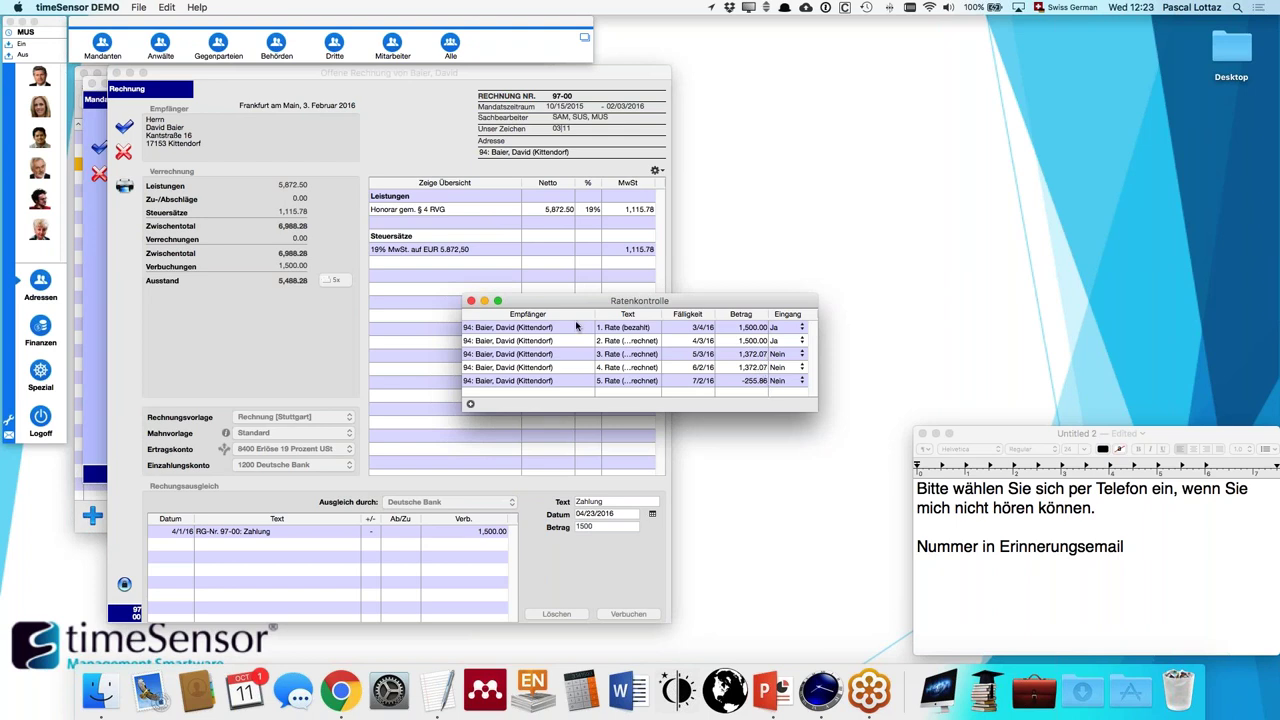
pyautogui.click(775, 341)
pyautogui.click(775, 342)
pyautogui.write('0')
pyautogui.press('Return')
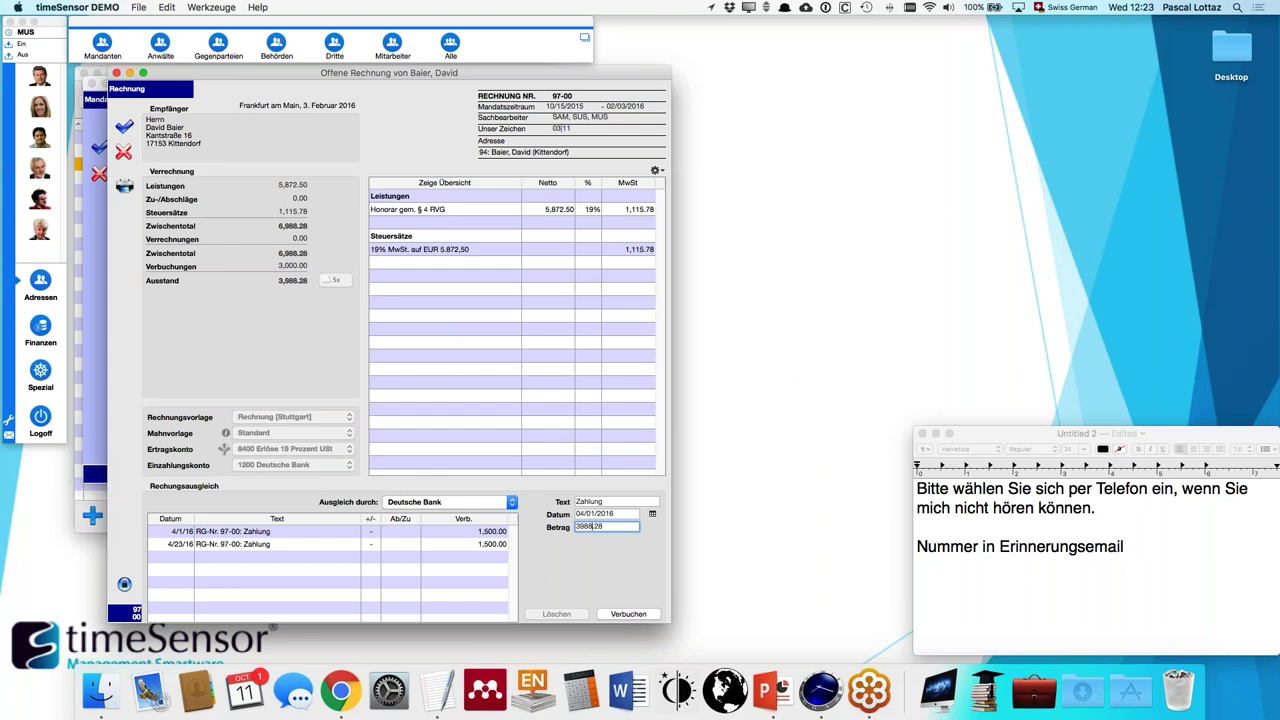
# - Close the invoice and clear the invoice selection in the client's Mandate view
pyautogui.click(125, 153)
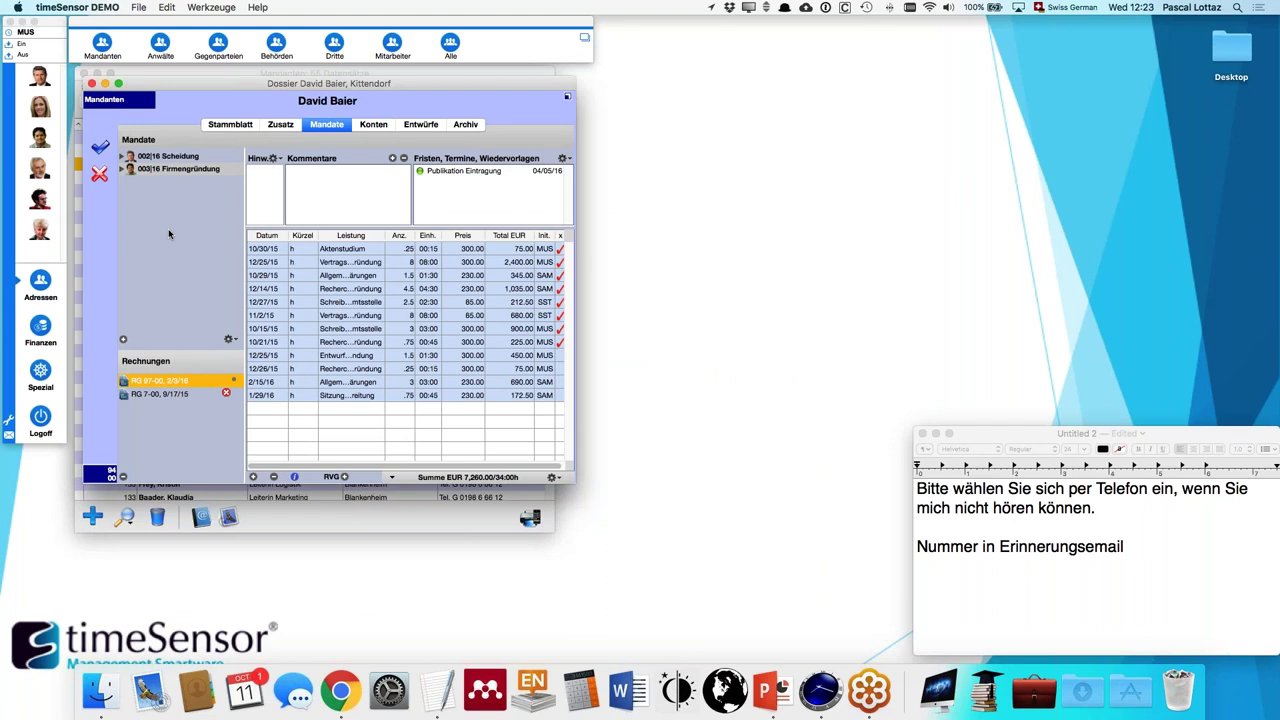
pyautogui.click(211, 433)
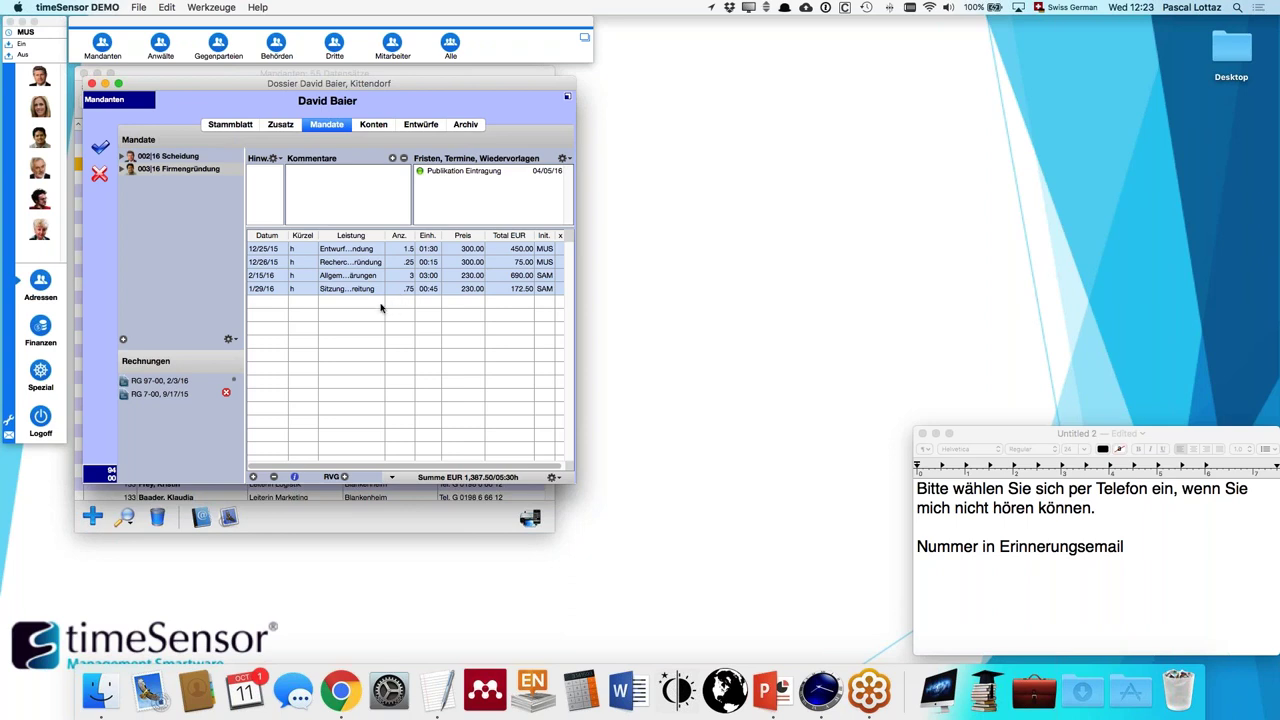
# - Create a Rechnung for the 003|16 Firmengründung mandate with the client as recipient, template Rechnung [Stuttgart] and MwSt set to Ja
pyautogui.click(235, 341)
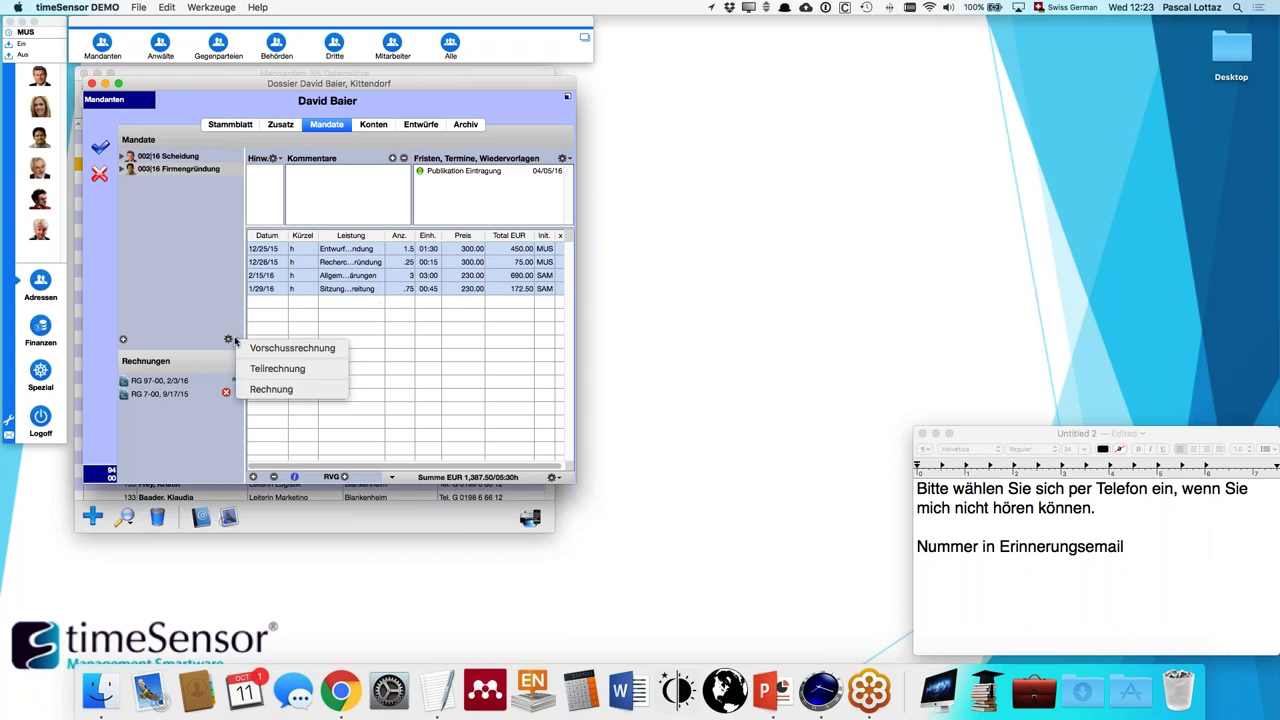
pyautogui.click(271, 389)
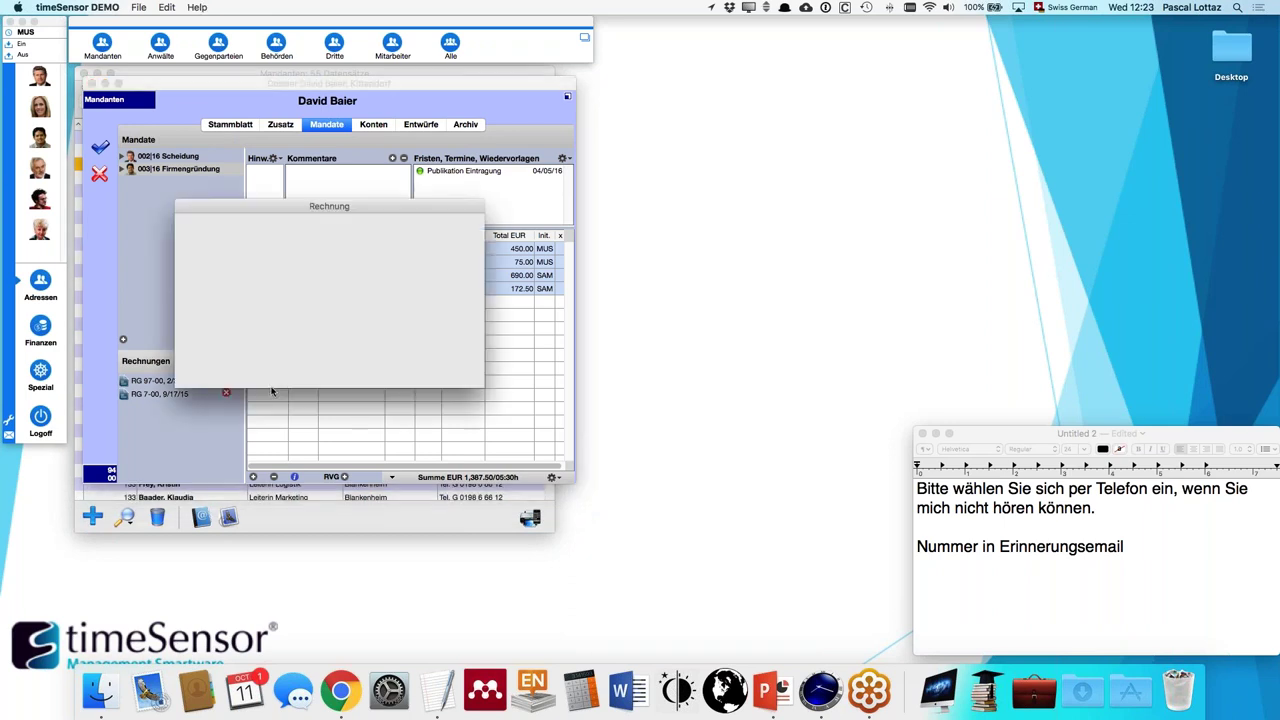
pyautogui.moveTo(323, 215); pyautogui.dragTo(324, 318)
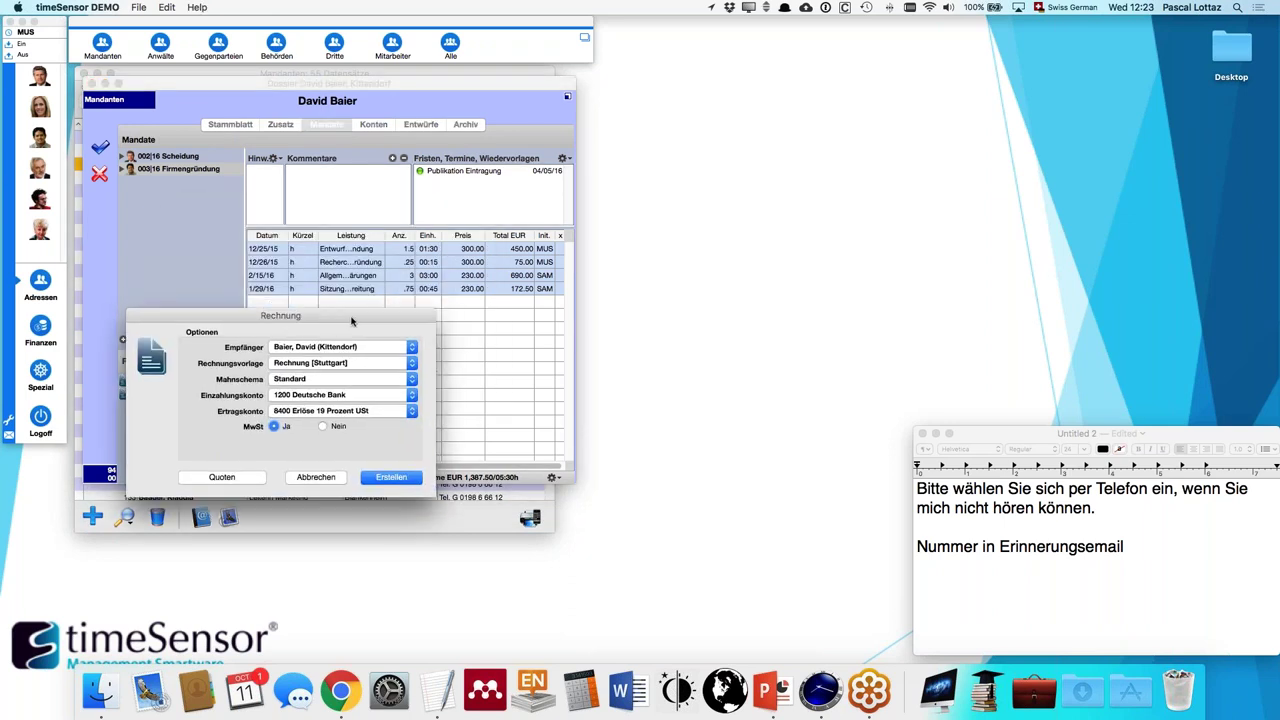
pyautogui.click(413, 347)
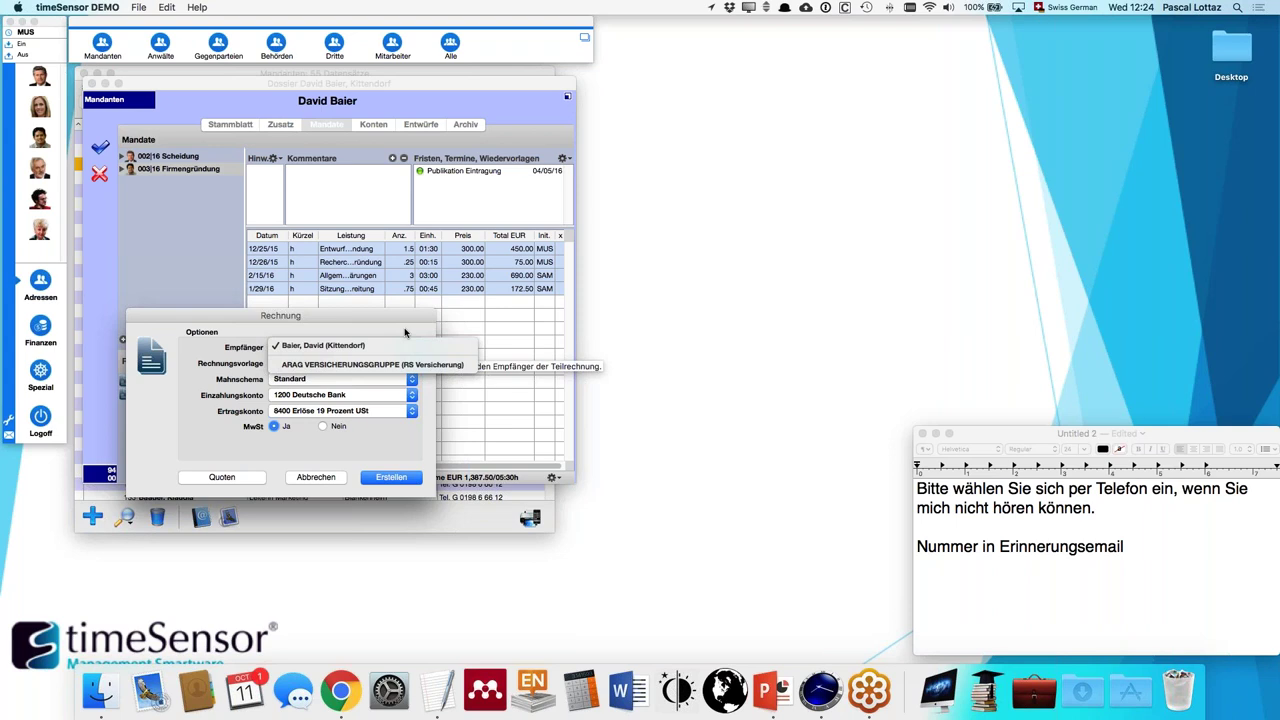
pyautogui.click(405, 332)
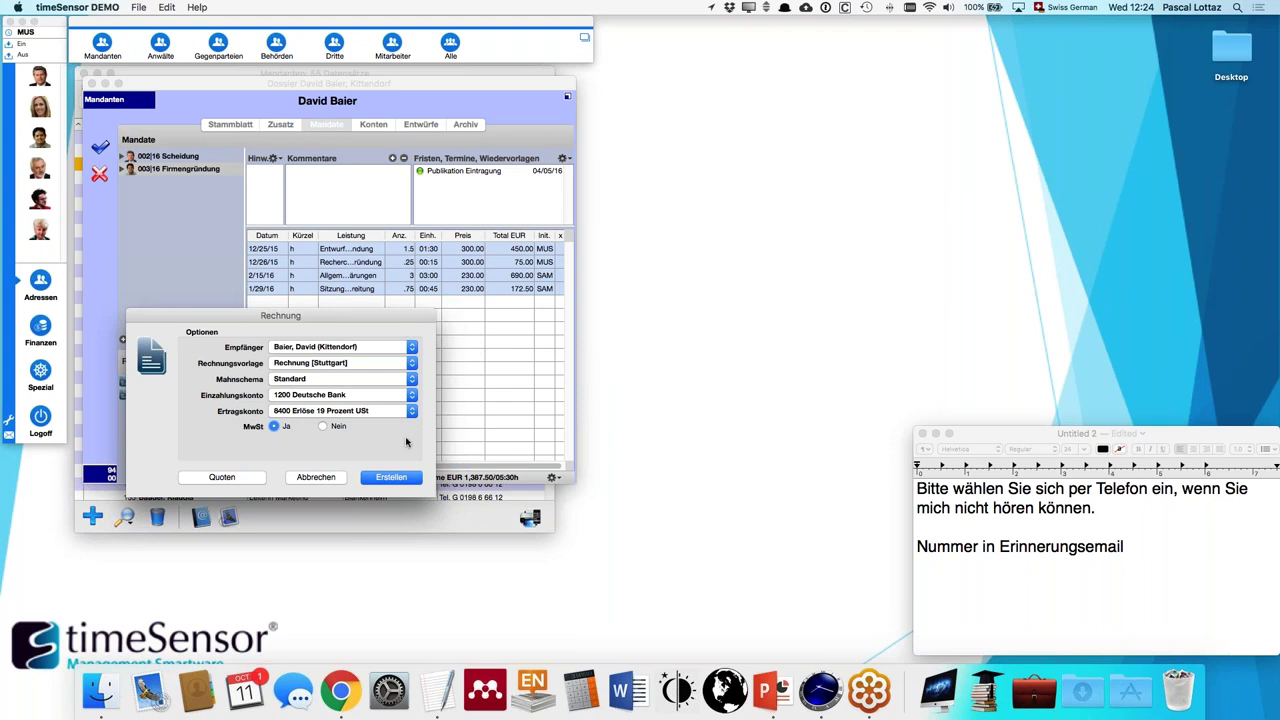
pyautogui.click(391, 479)
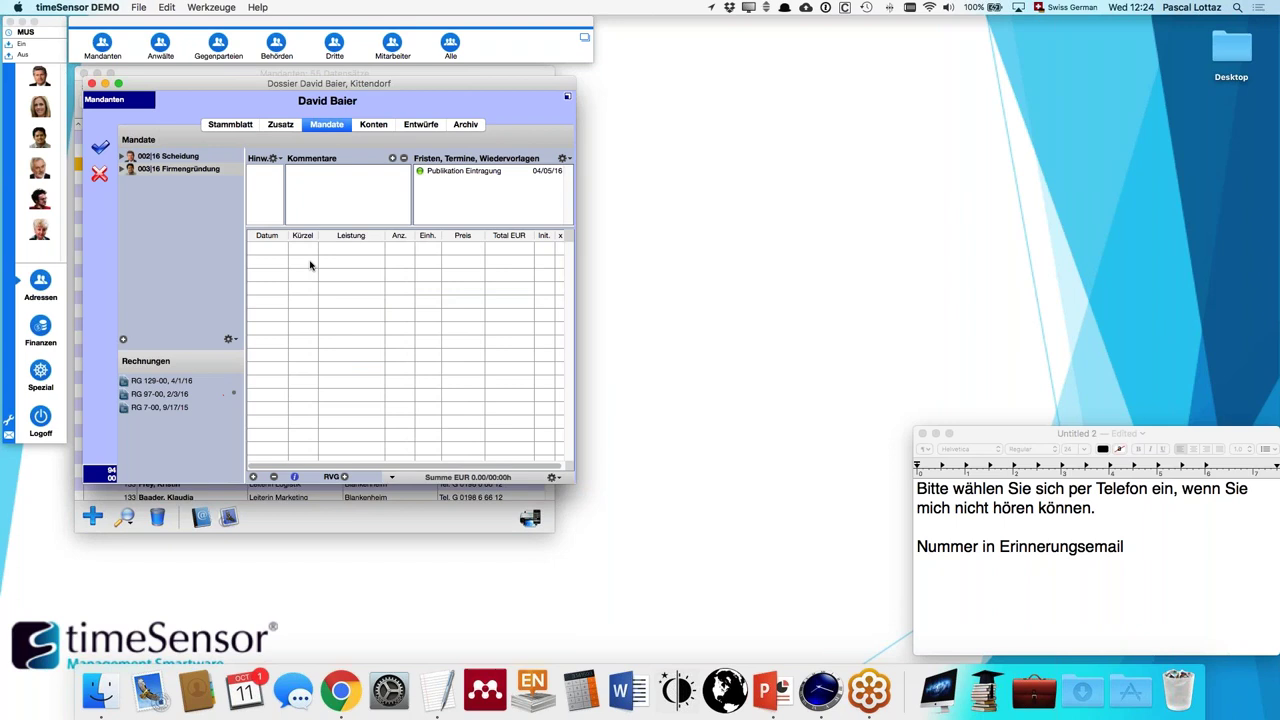
# - Open the newly created invoice dated 4/1/16, generate its document and archive it in the client's dossier without printing on paper
pyautogui.click(194, 383)
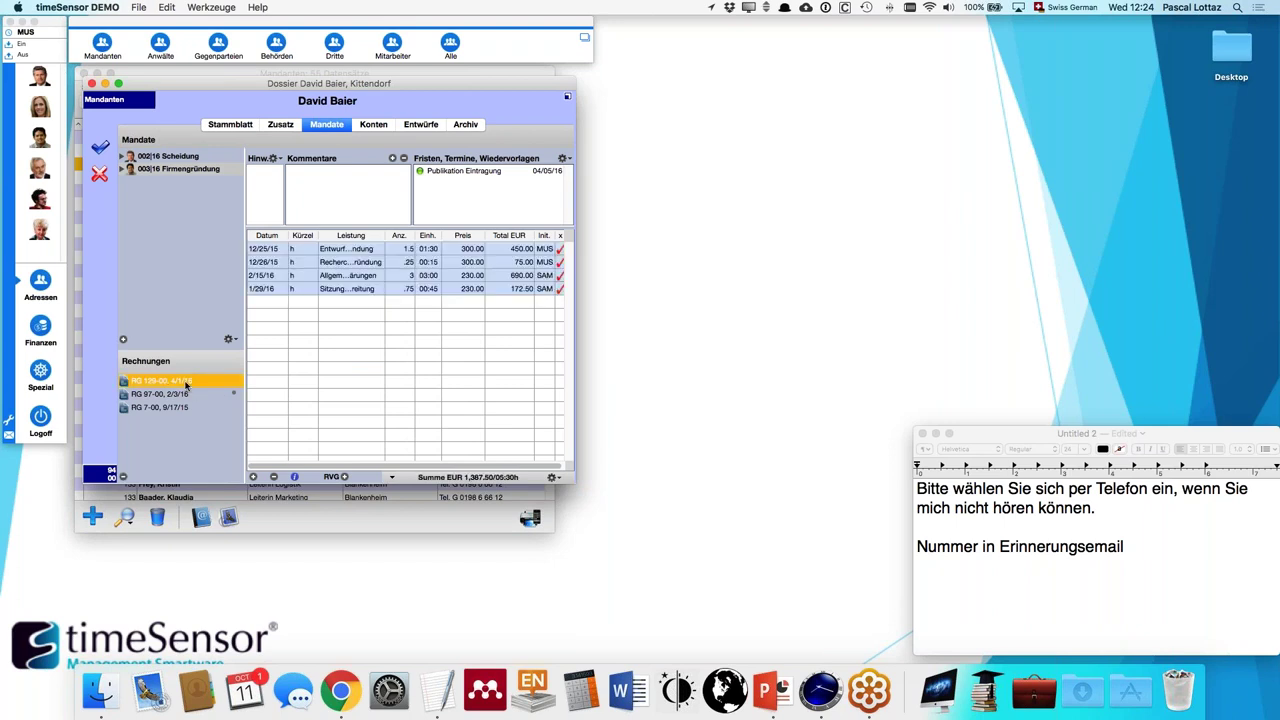
pyautogui.doubleClick(185, 386)
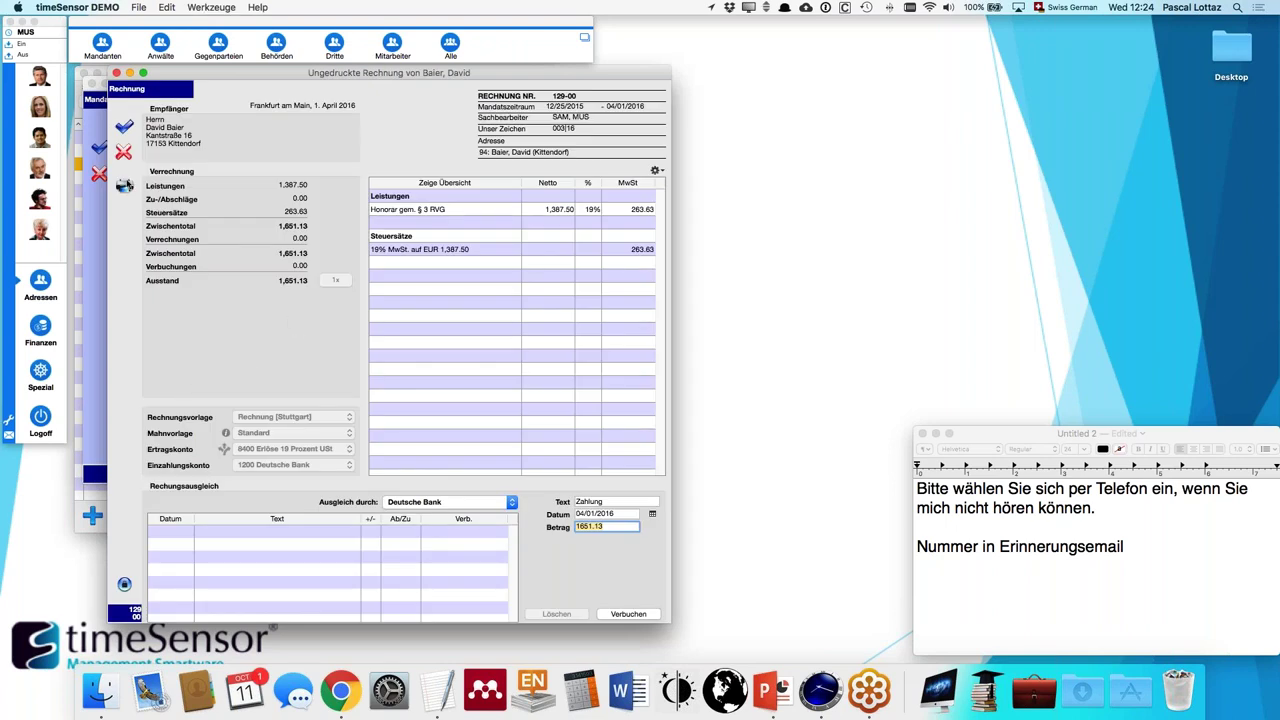
pyautogui.click(127, 187)
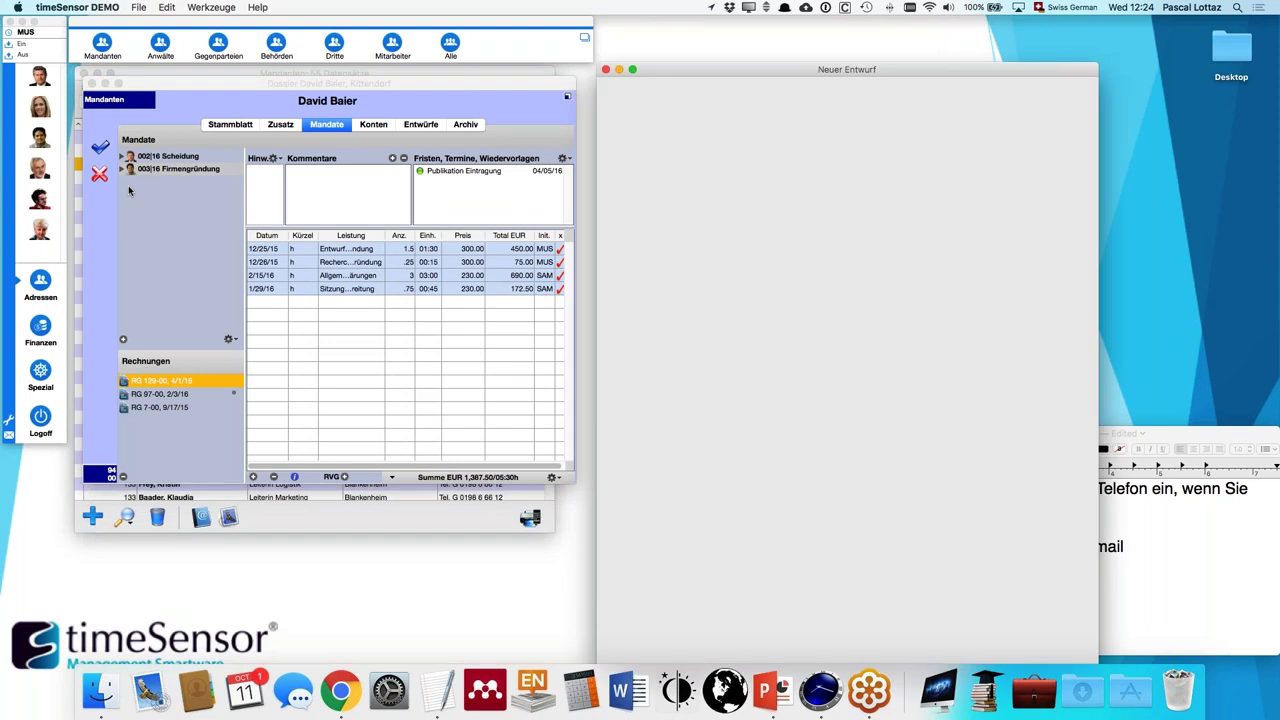
pyautogui.click(1043, 640)
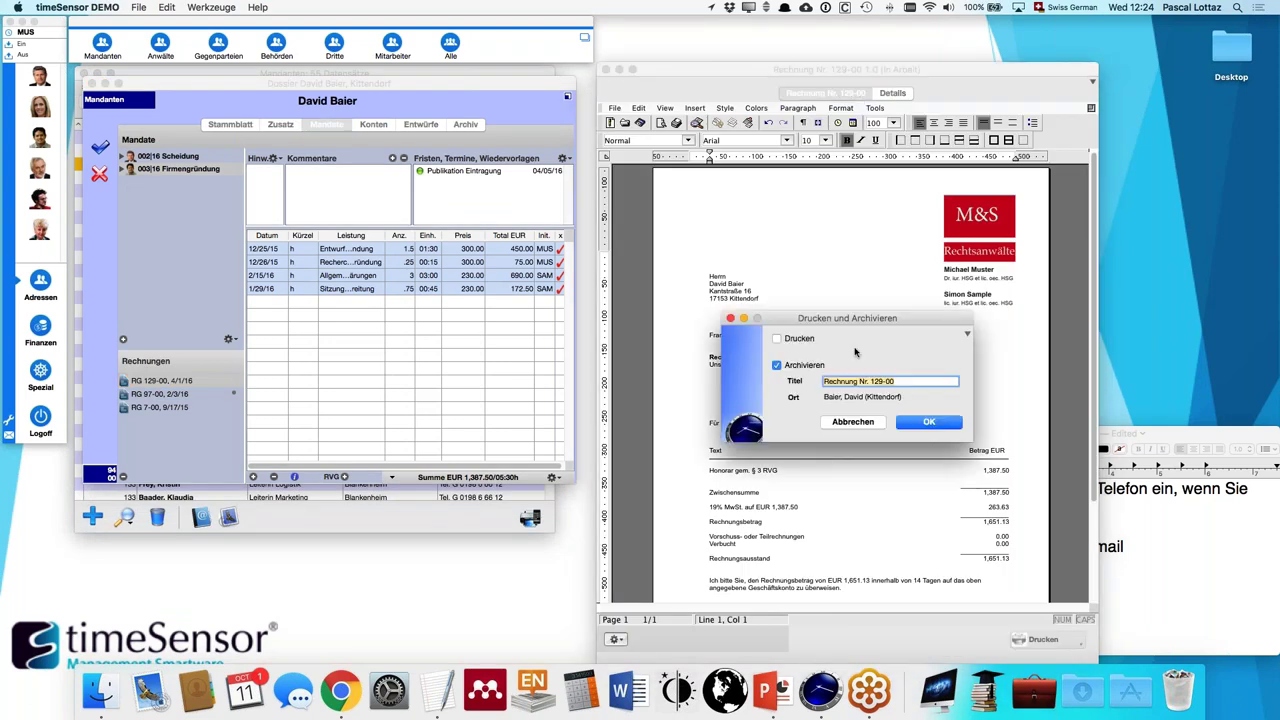
pyautogui.press('Return')
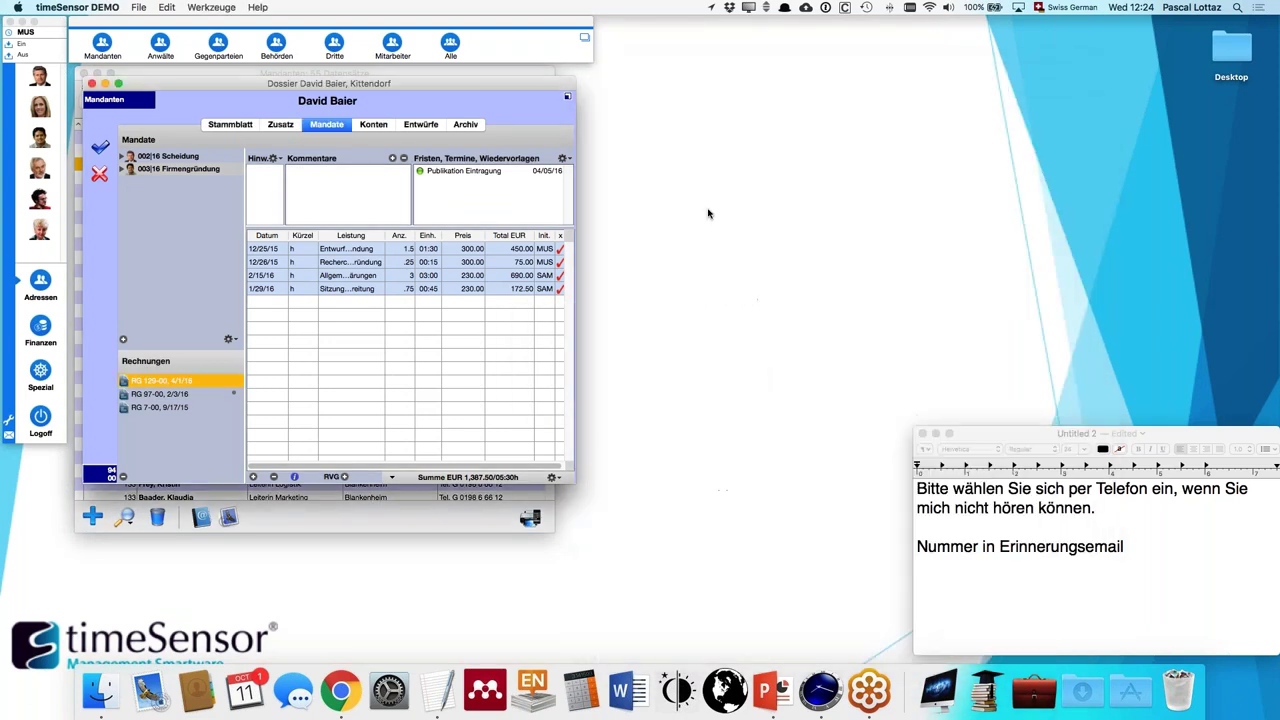
pyautogui.click(189, 444)
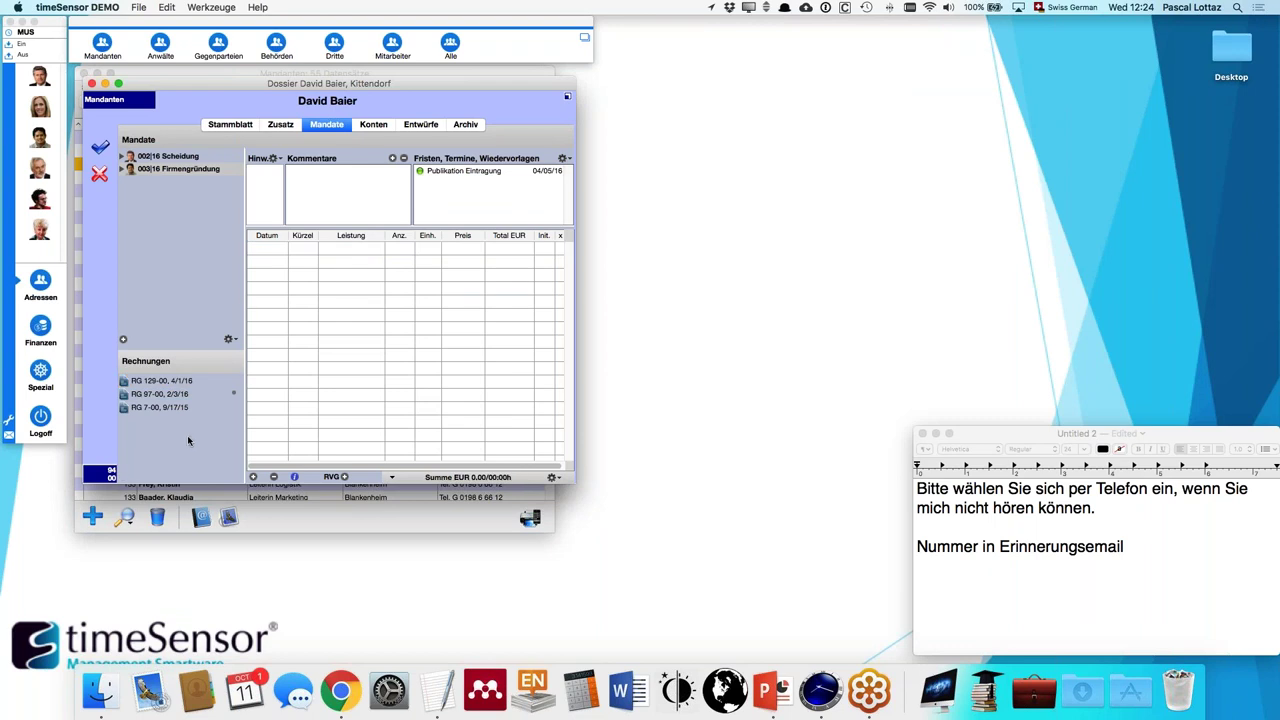
# - Select the 002|16 Scheidung mandate and check for timesheet entries missing from its Rechnung, without creating the invoice
pyautogui.click(169, 160)
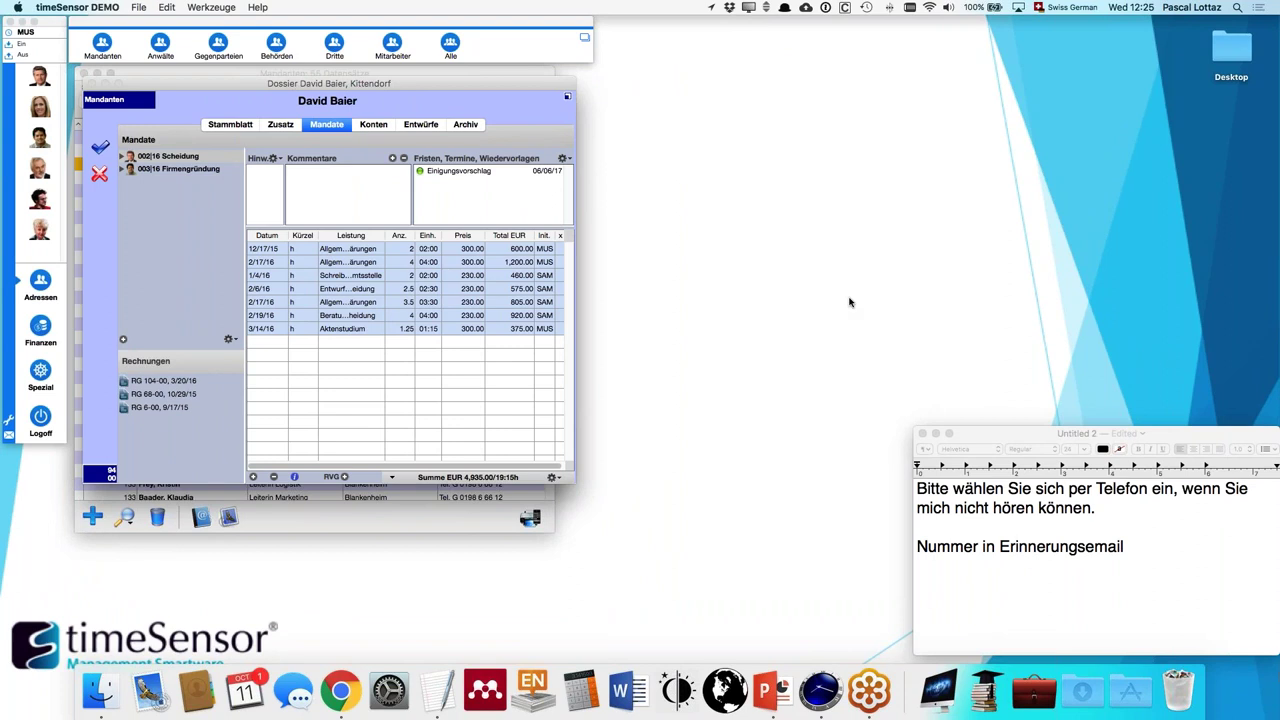
pyautogui.click(935, 434)
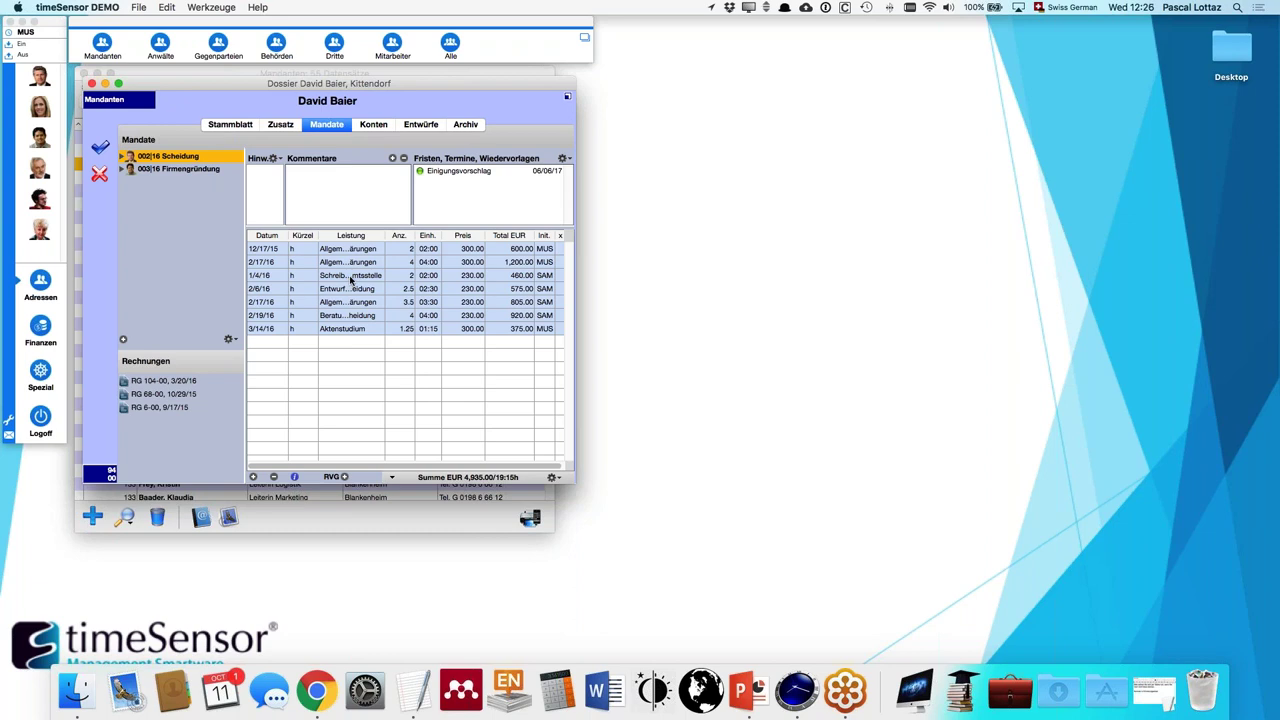
pyautogui.click(229, 341)
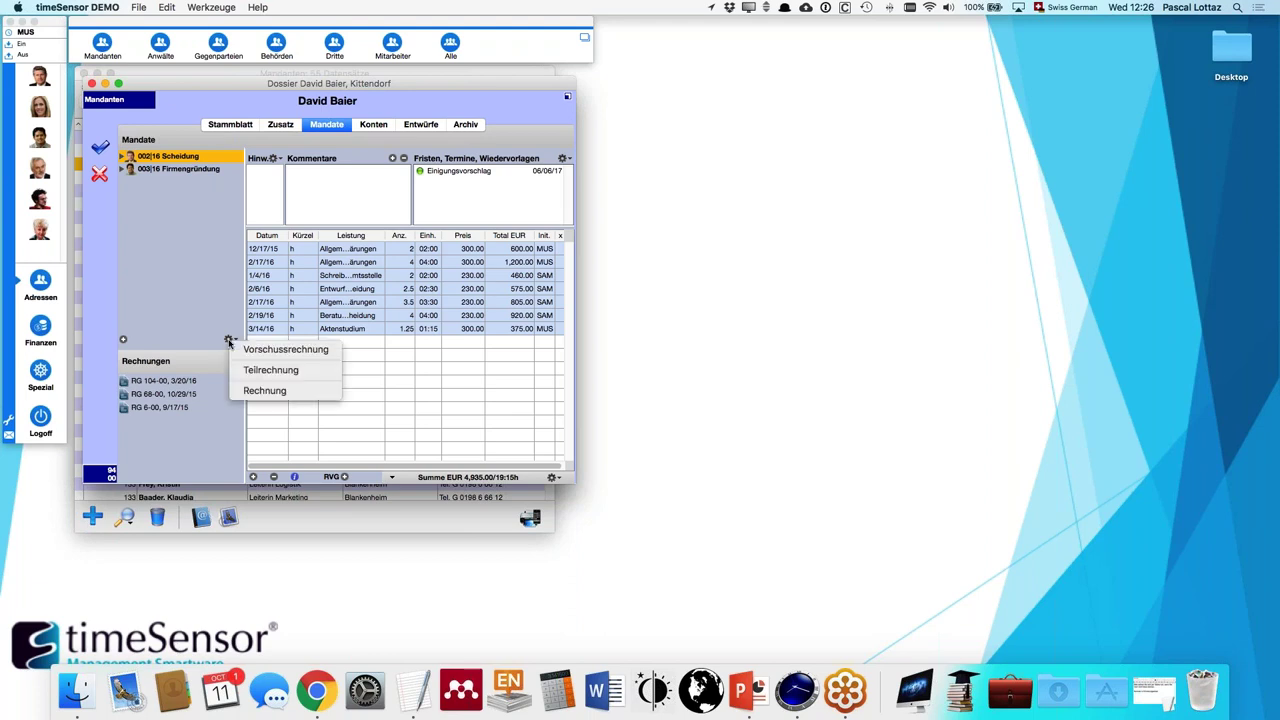
pyautogui.click(258, 395)
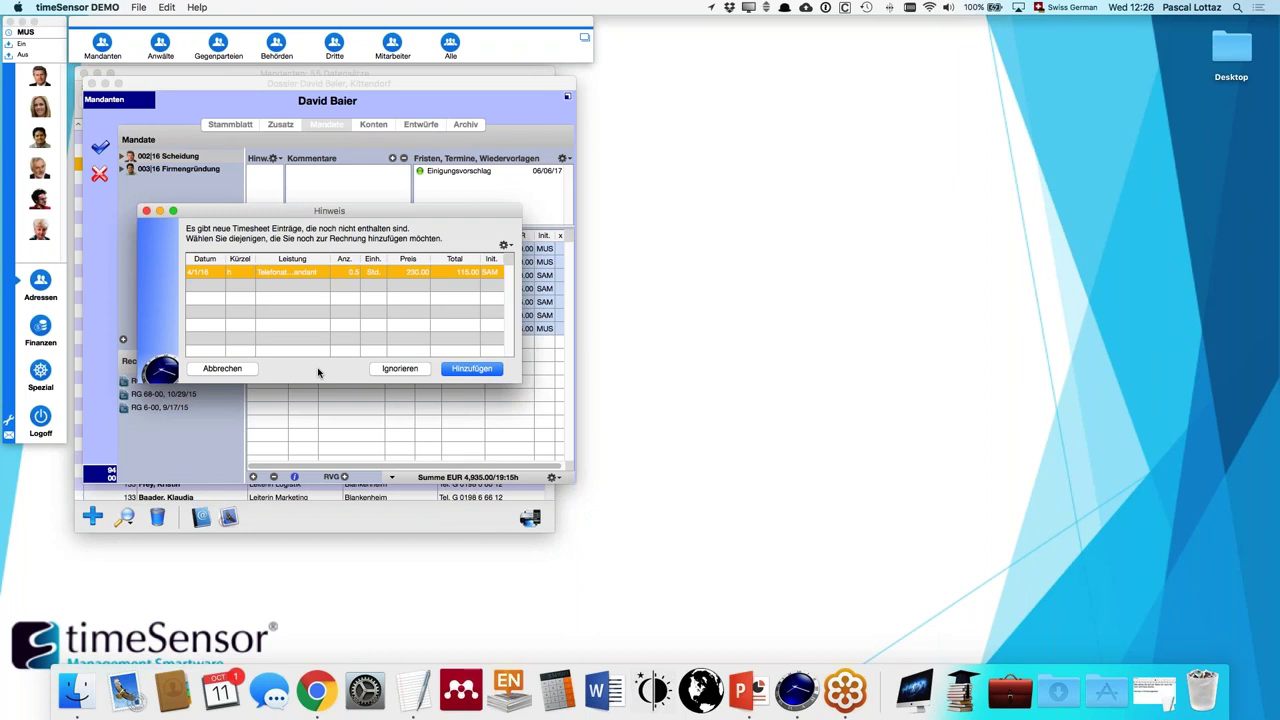
pyautogui.click(247, 368)
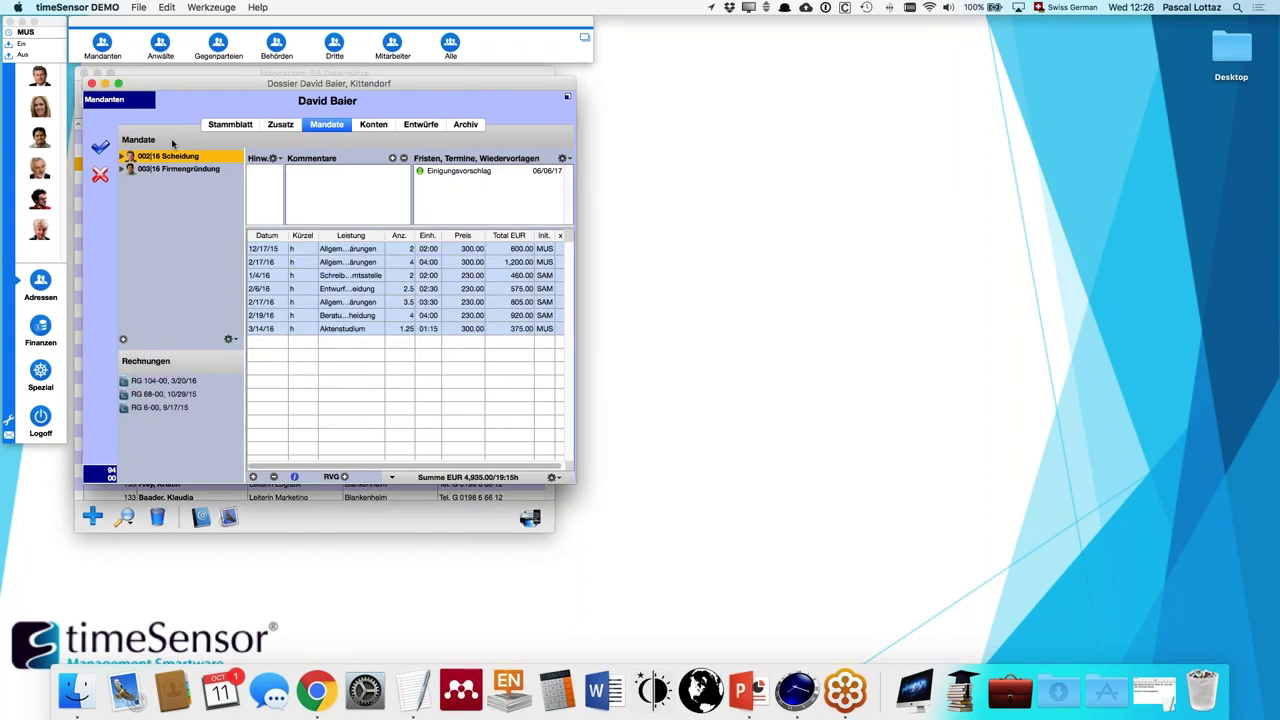
# - Open employee SAM's timesheet for 1 April 2016, examine the phone call entry for the Scheidung mandate, and close the timesheet
pyautogui.click(46, 37)
pyautogui.click(44, 143)
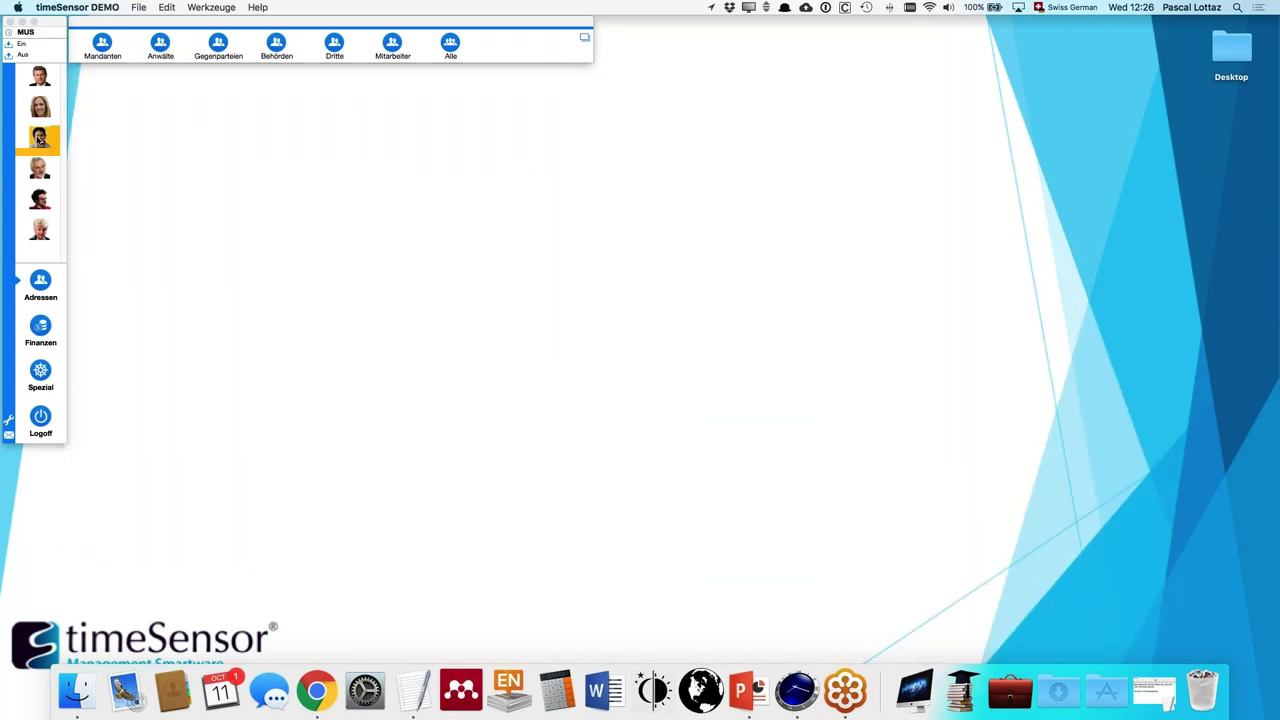
pyautogui.click(334, 44)
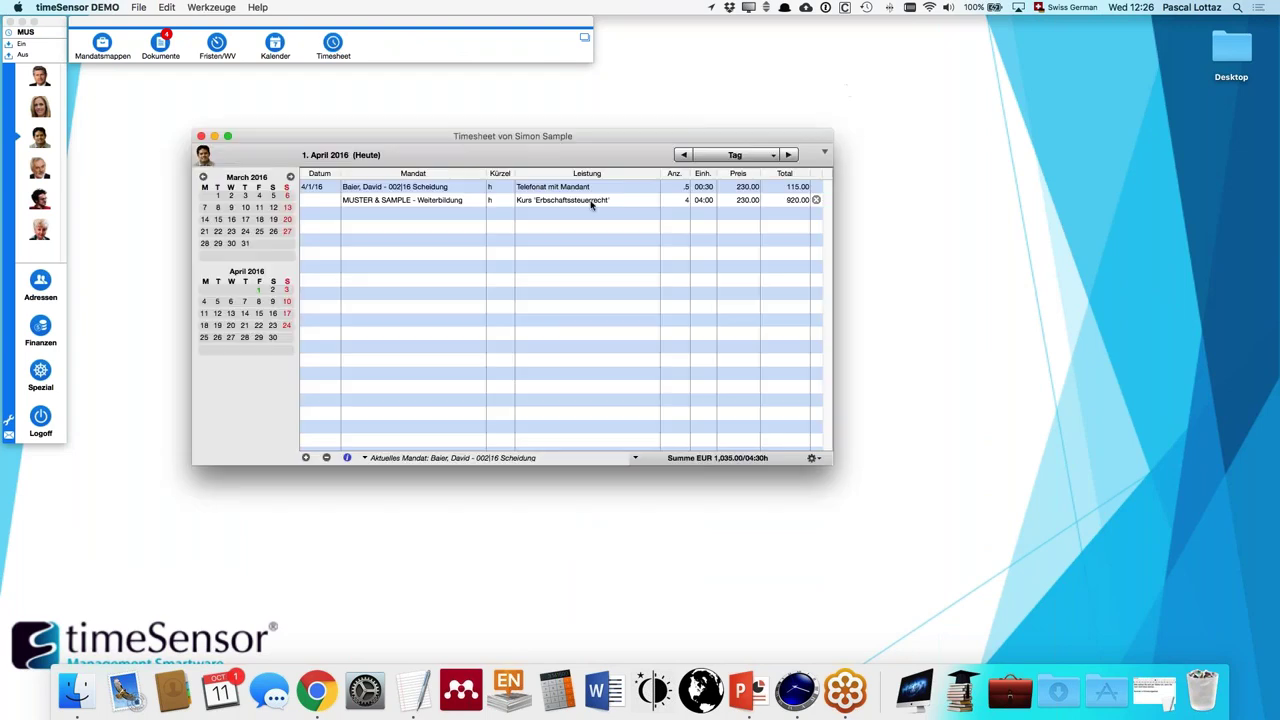
pyautogui.click(560, 189)
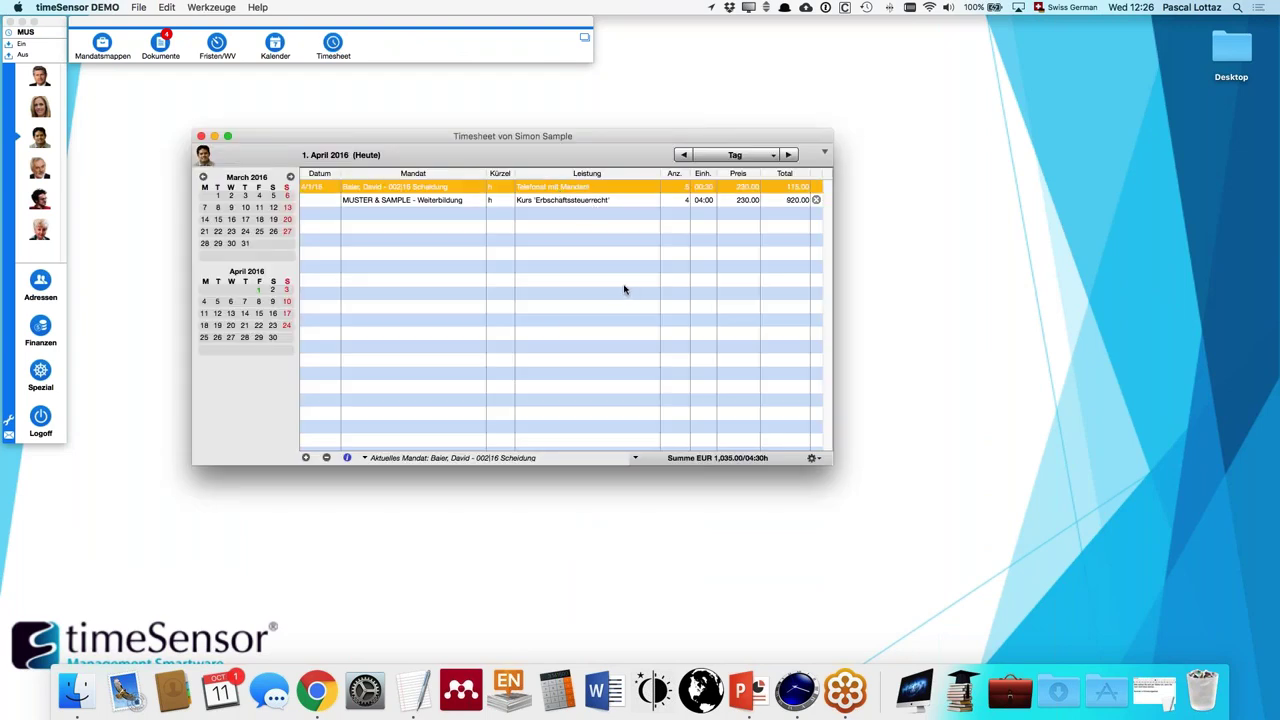
pyautogui.click(201, 137)
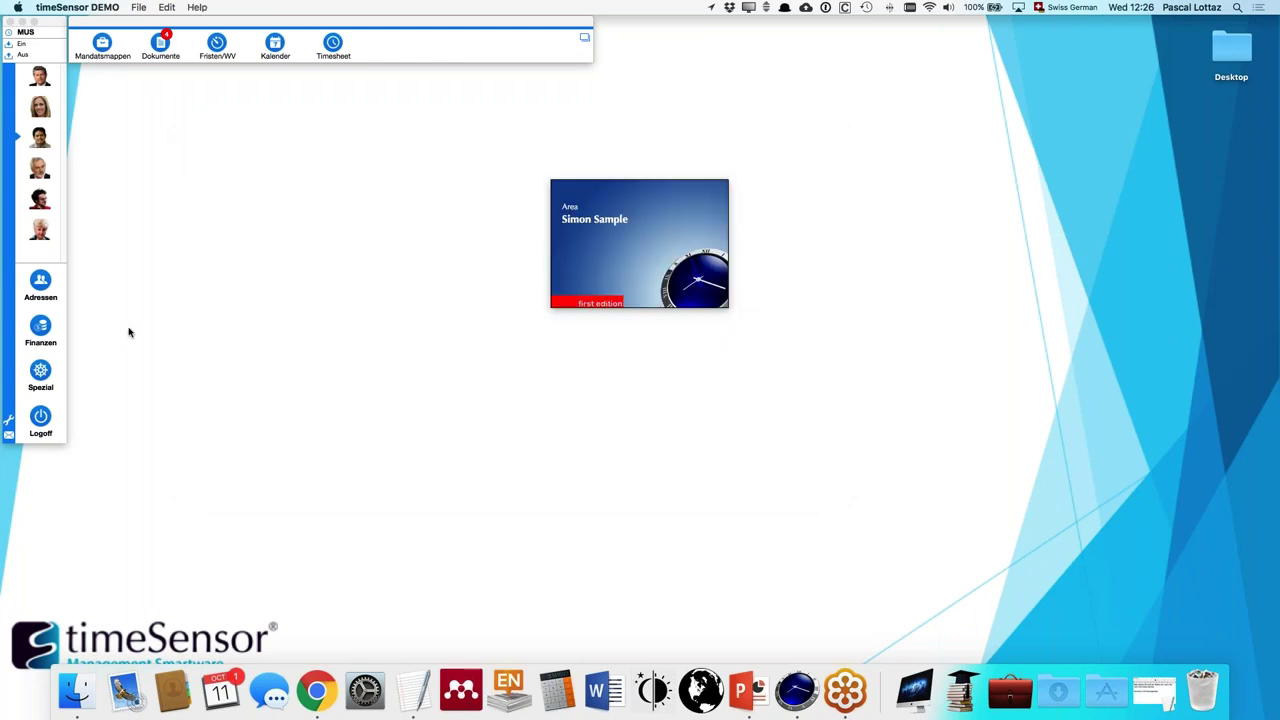
# - Add a timesheet entry for employee MUS on the 002|16 Scheidung mandate with code h, service Telefonat and quantity 0.5
pyautogui.click(40, 283)
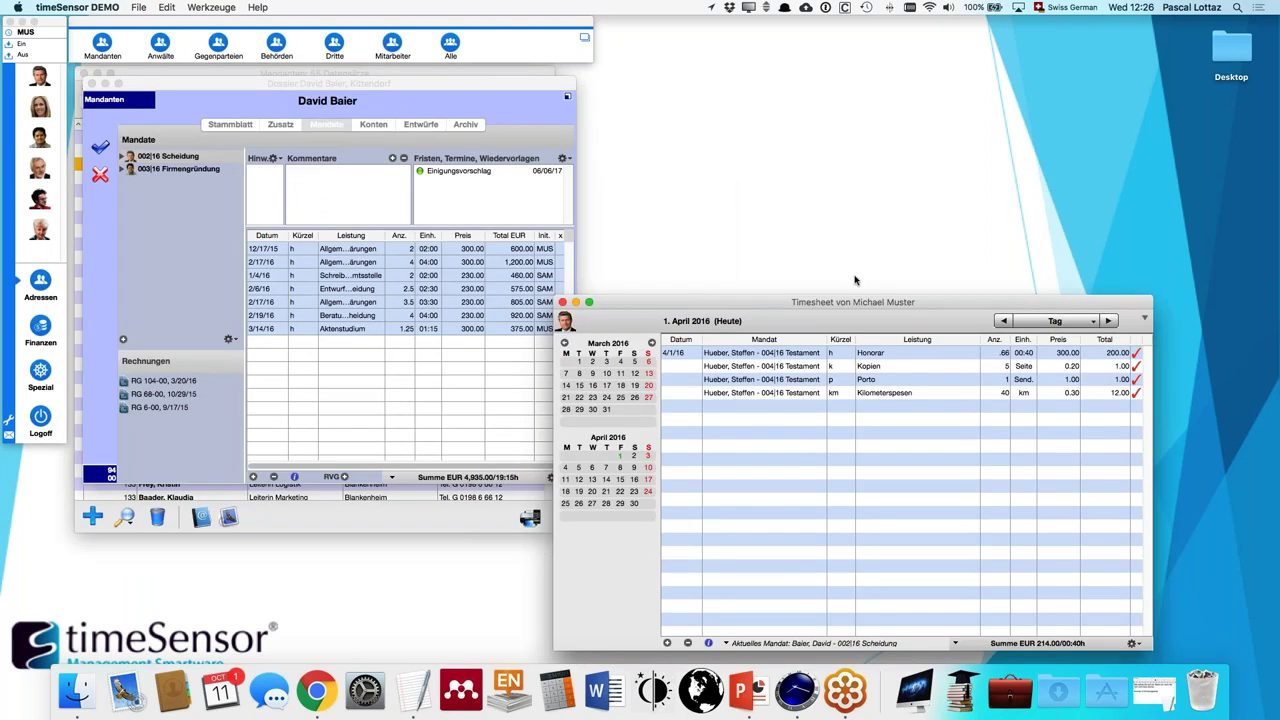
pyautogui.moveTo(855, 280); pyautogui.dragTo(876, 66)
pyautogui.click(697, 422)
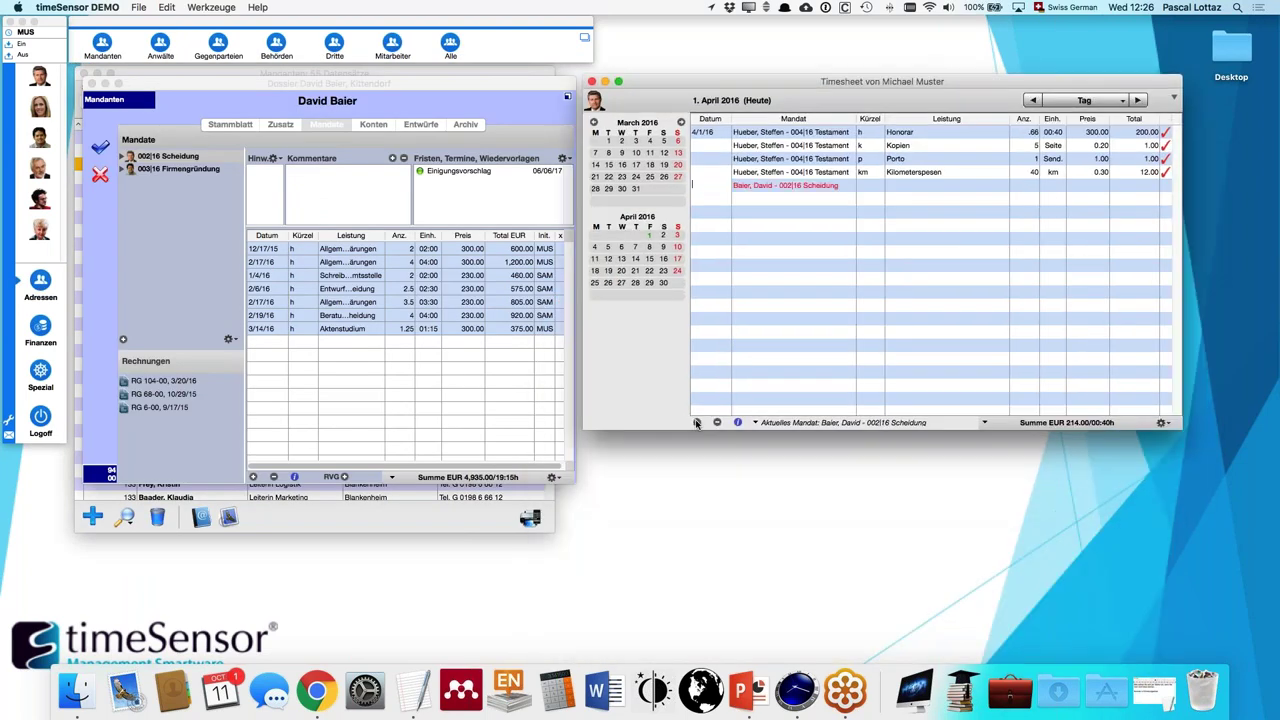
pyautogui.write('h')
pyautogui.press('Tab')
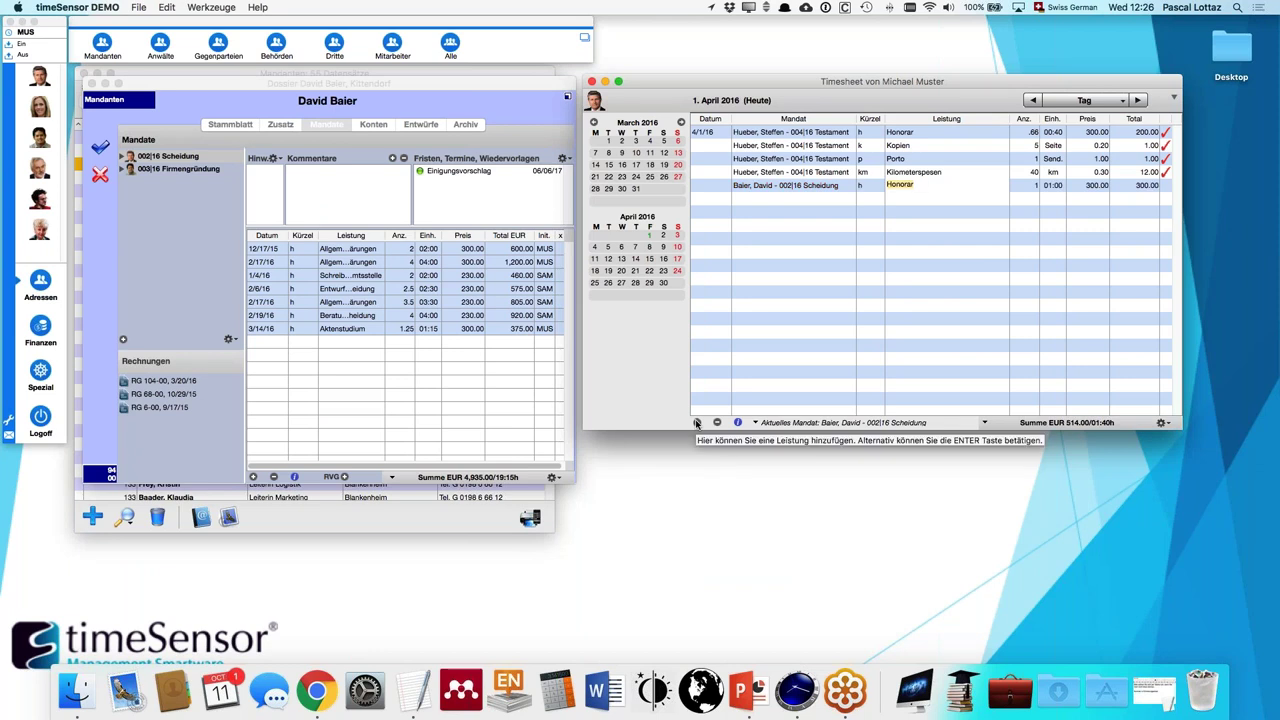
pyautogui.write('Telefonat')
pyautogui.press('Tab')
pyautogui.write('0.5')
pyautogui.press('Tab')
pyautogui.click(802, 325)
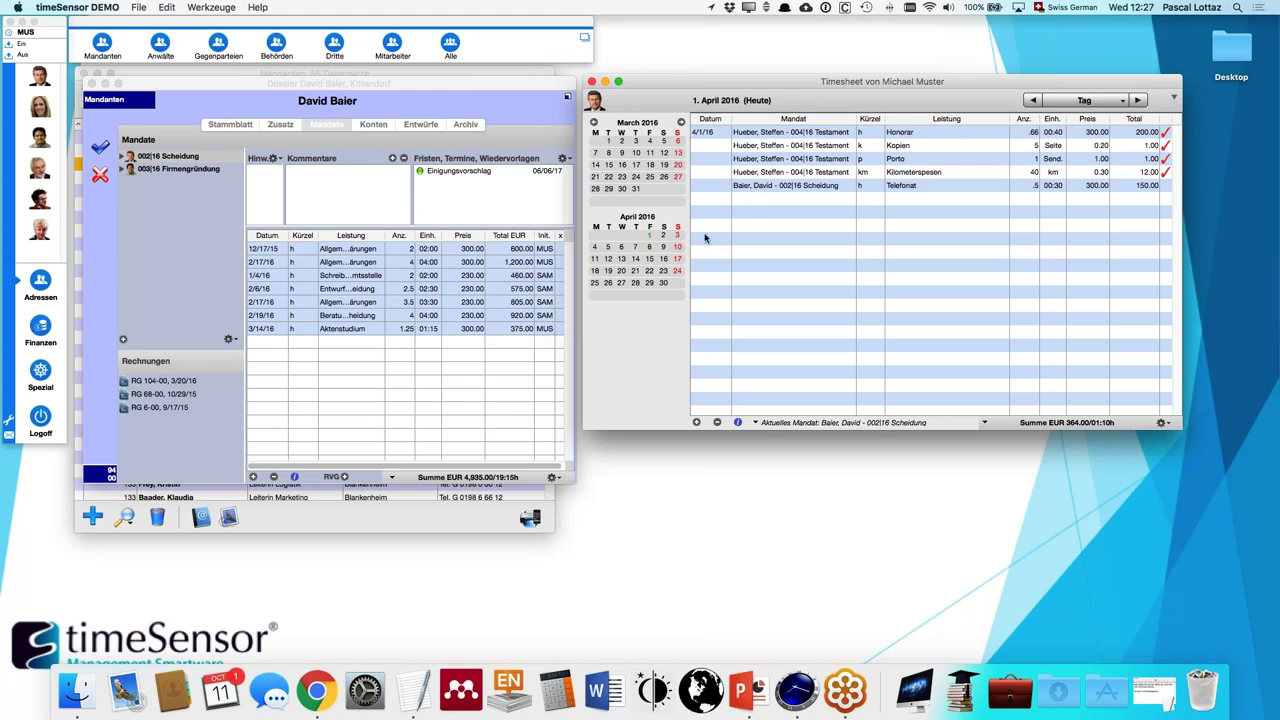
# - Transfer employee SAM's phone call entry from the timesheets into the 002|16 Scheidung mandate
pyautogui.click(551, 479)
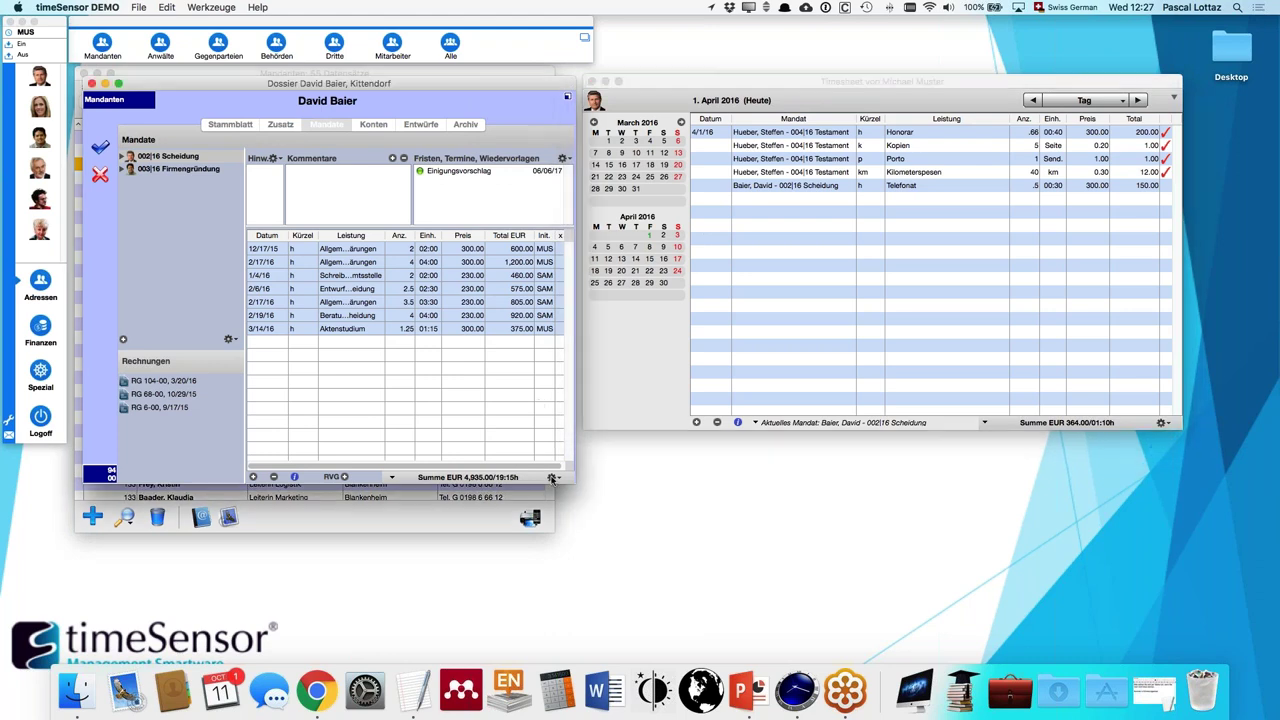
pyautogui.click(551, 478)
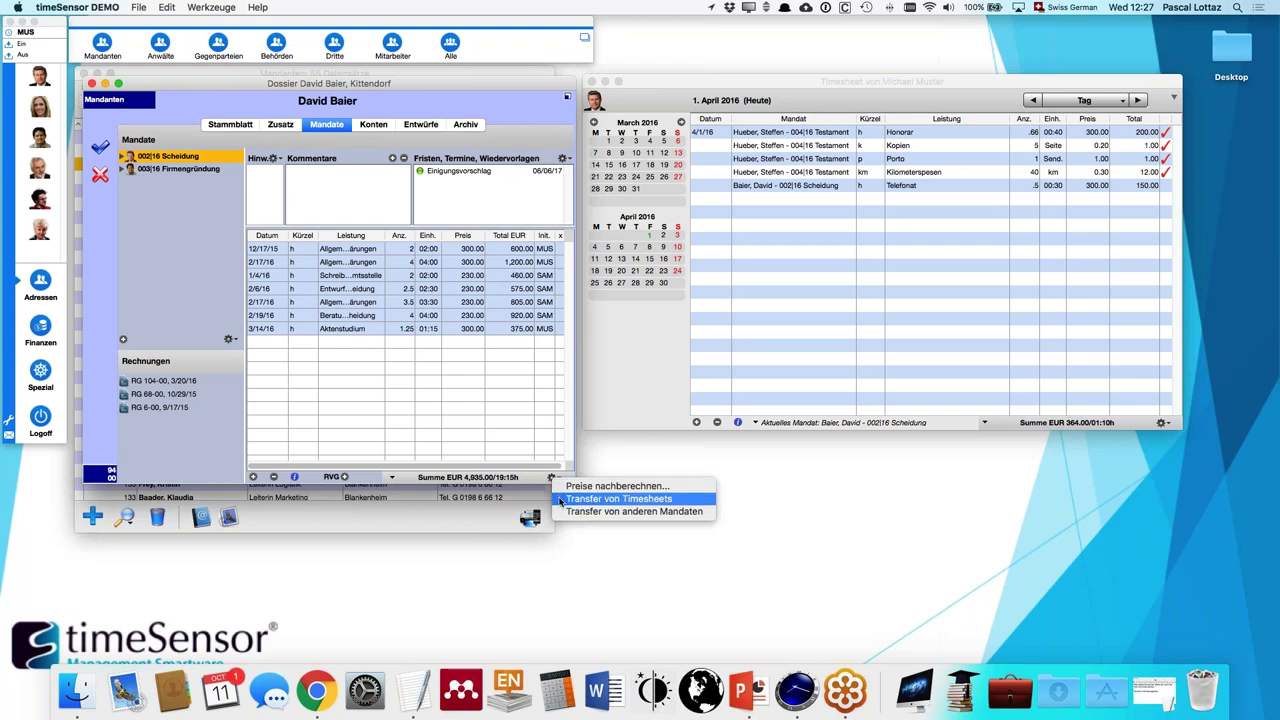
pyautogui.click(562, 500)
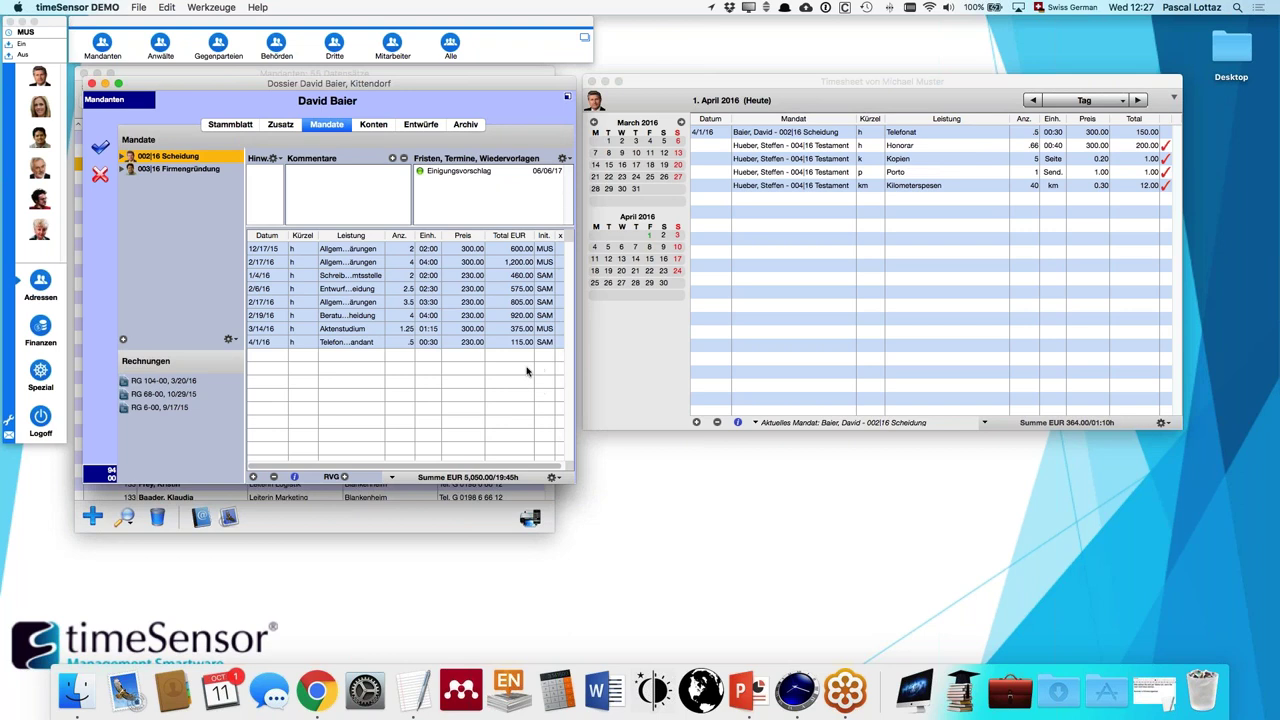
# - Run the timesheet transfer again to bring MUS's new Telefonat entry into the 002|16 Scheidung mandate
pyautogui.click(781, 134)
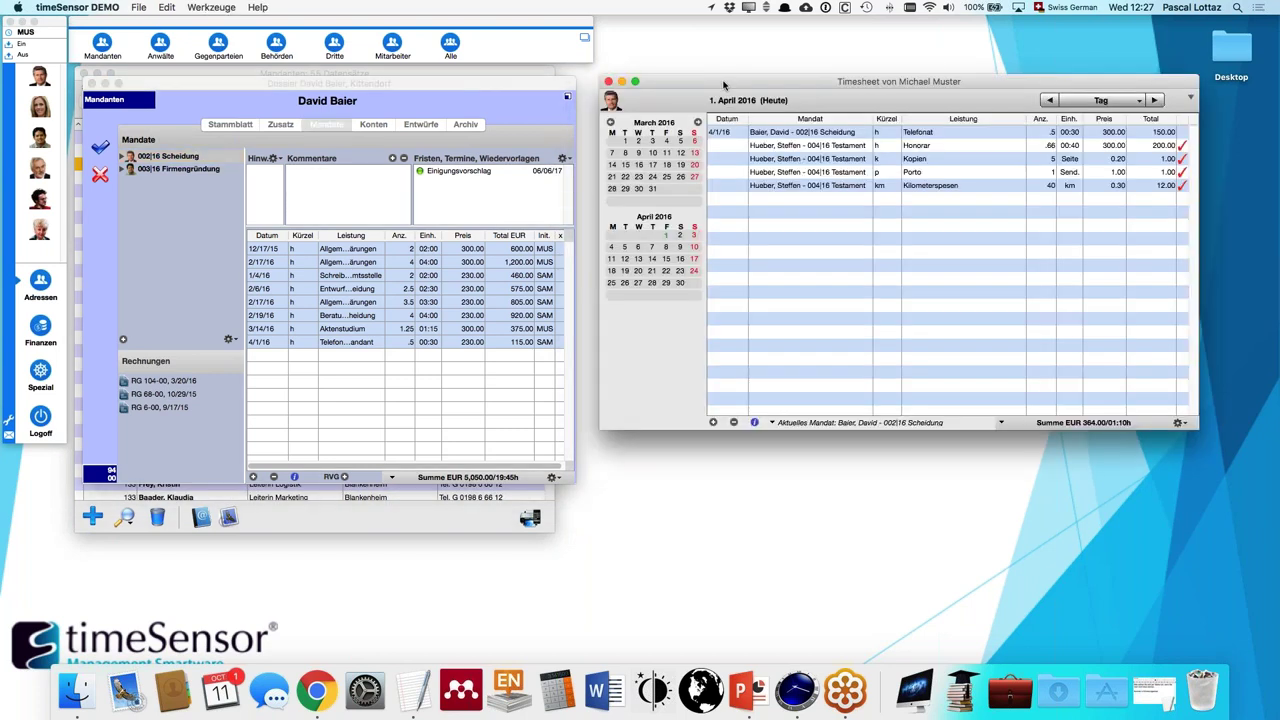
pyautogui.moveTo(724, 85); pyautogui.dragTo(721, 90)
pyautogui.click(553, 478)
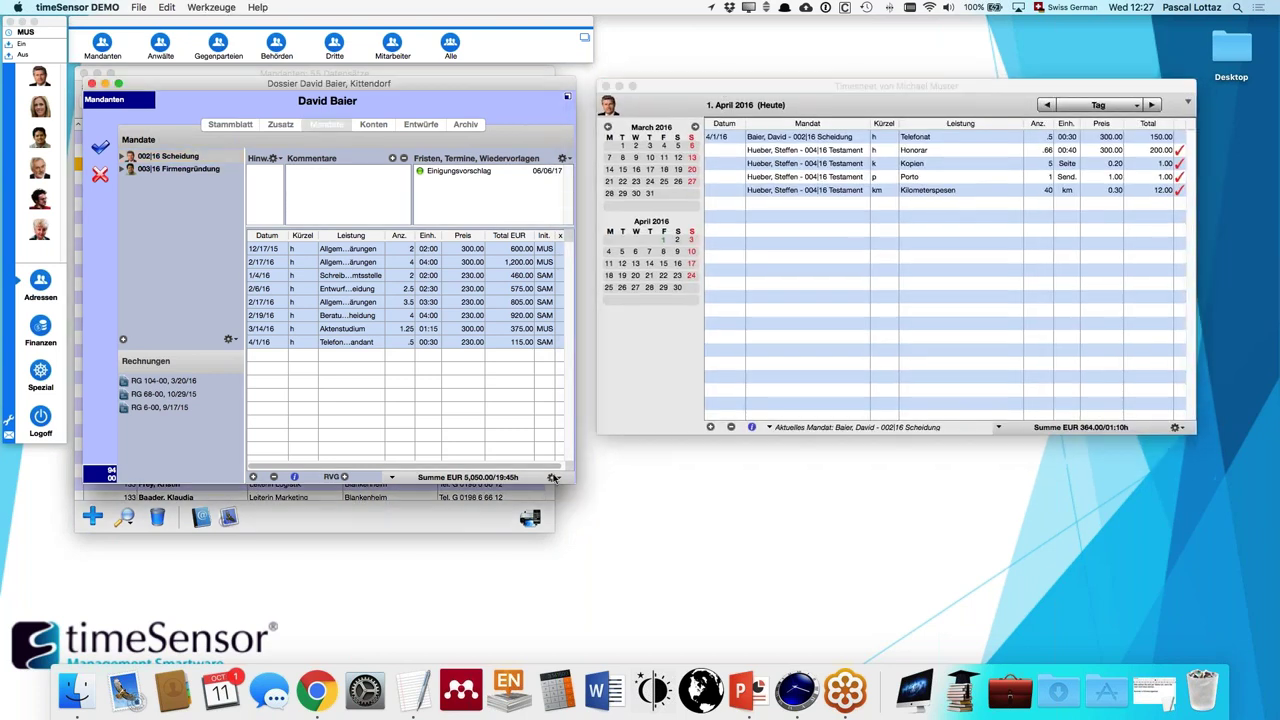
pyautogui.click(553, 478)
pyautogui.click(645, 497)
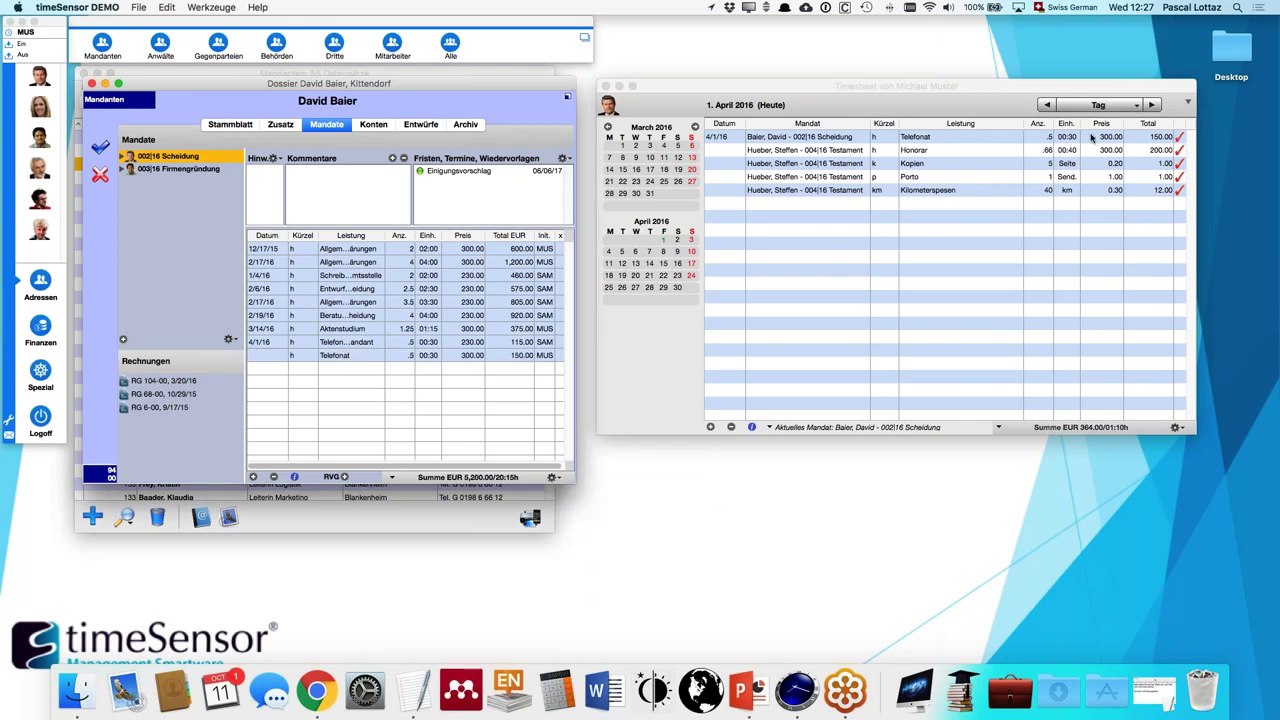
# - Compare the transferred Telefonat entry in MUS's timesheet with its line in the Scheidung mandate's service list
pyautogui.click(1143, 139)
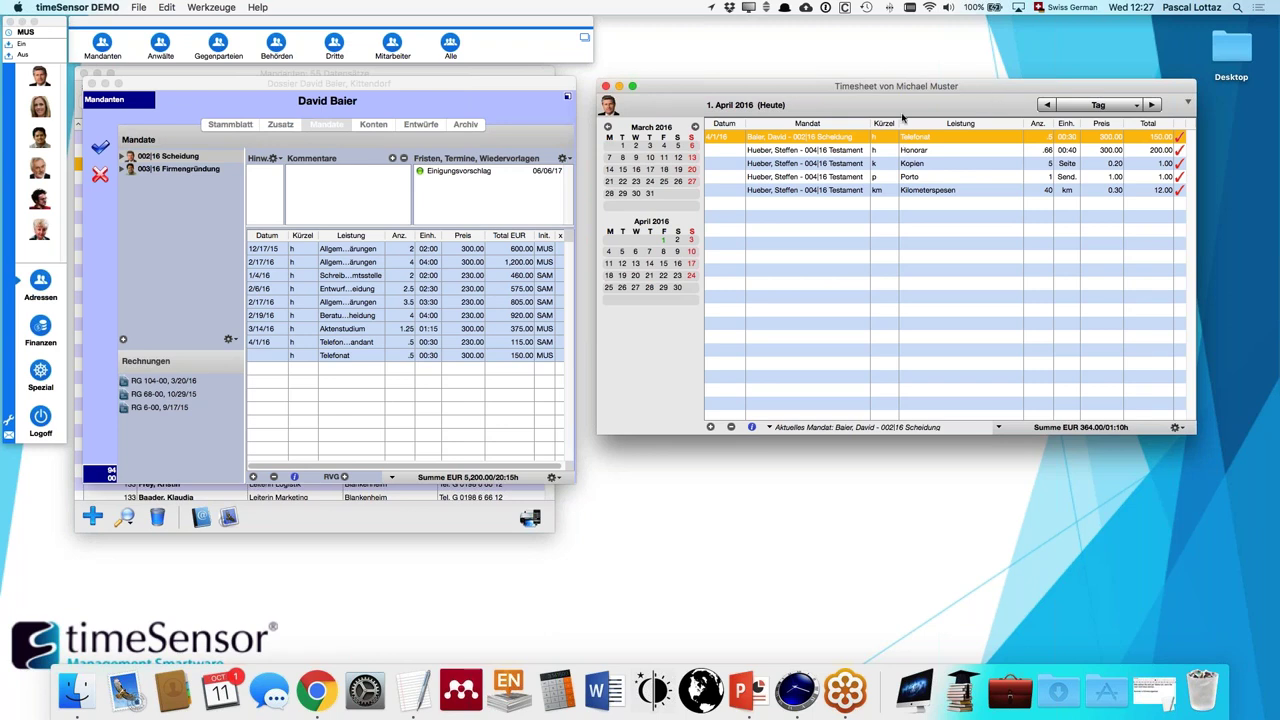
pyautogui.click(491, 88)
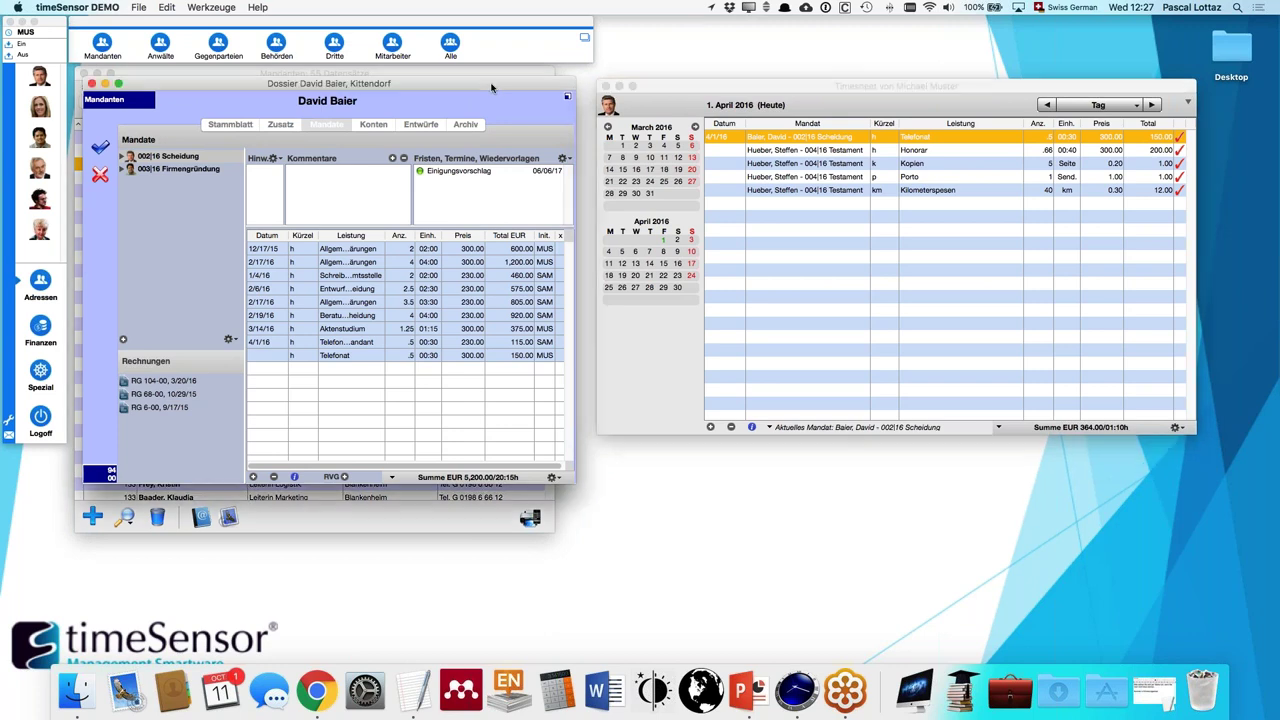
pyautogui.moveTo(491, 88); pyautogui.dragTo(489, 88)
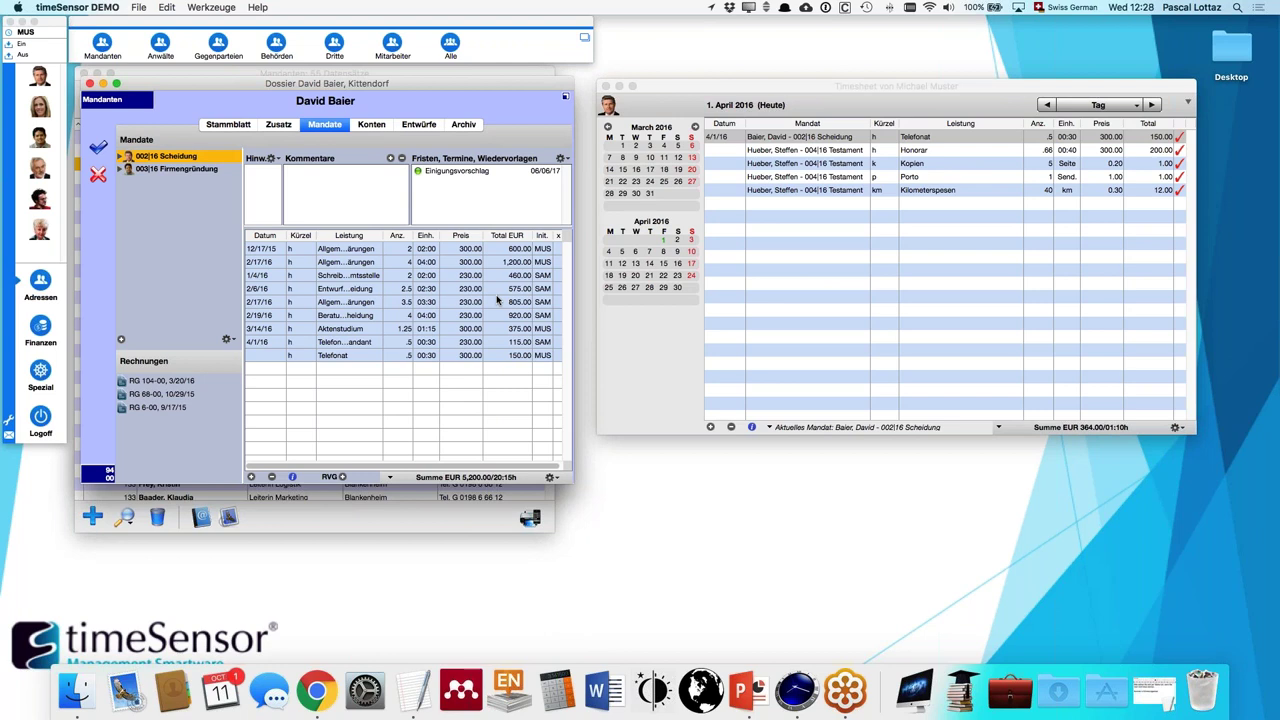
pyautogui.click(538, 358)
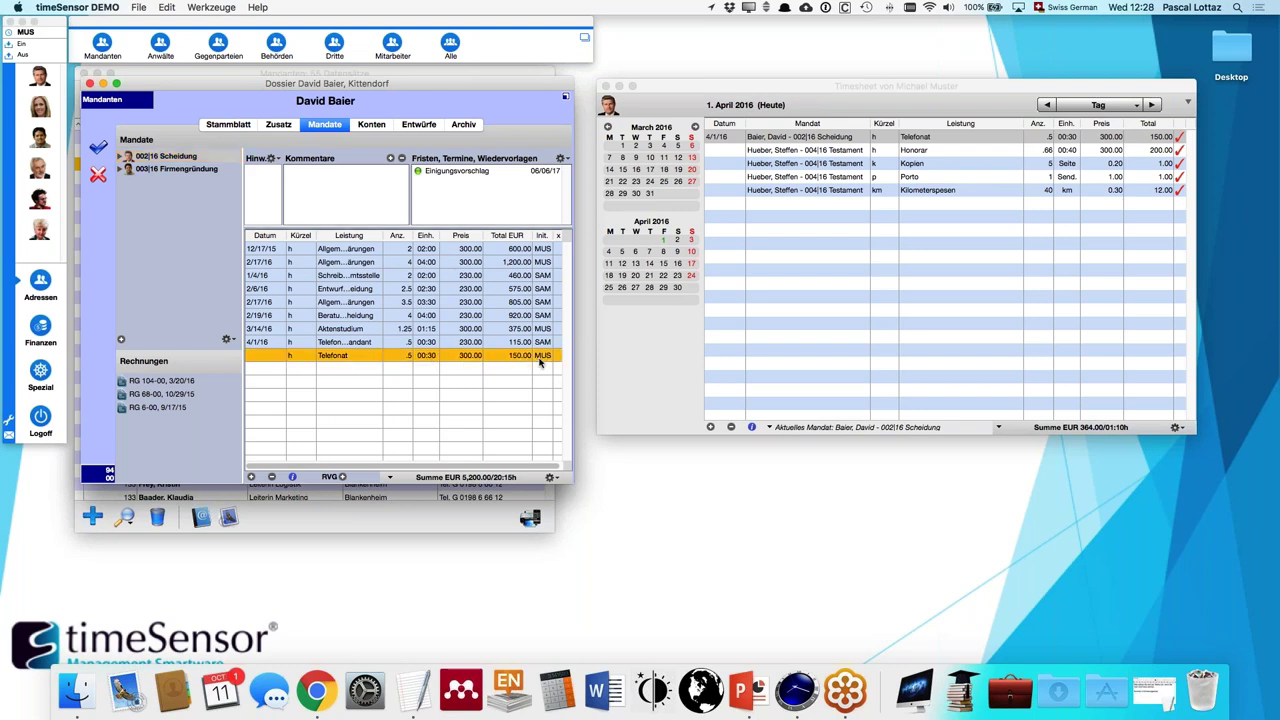
# - Remove MUS's Telefonat entry from the service list of the 002|16 Scheidung mandate
pyautogui.click(537, 345)
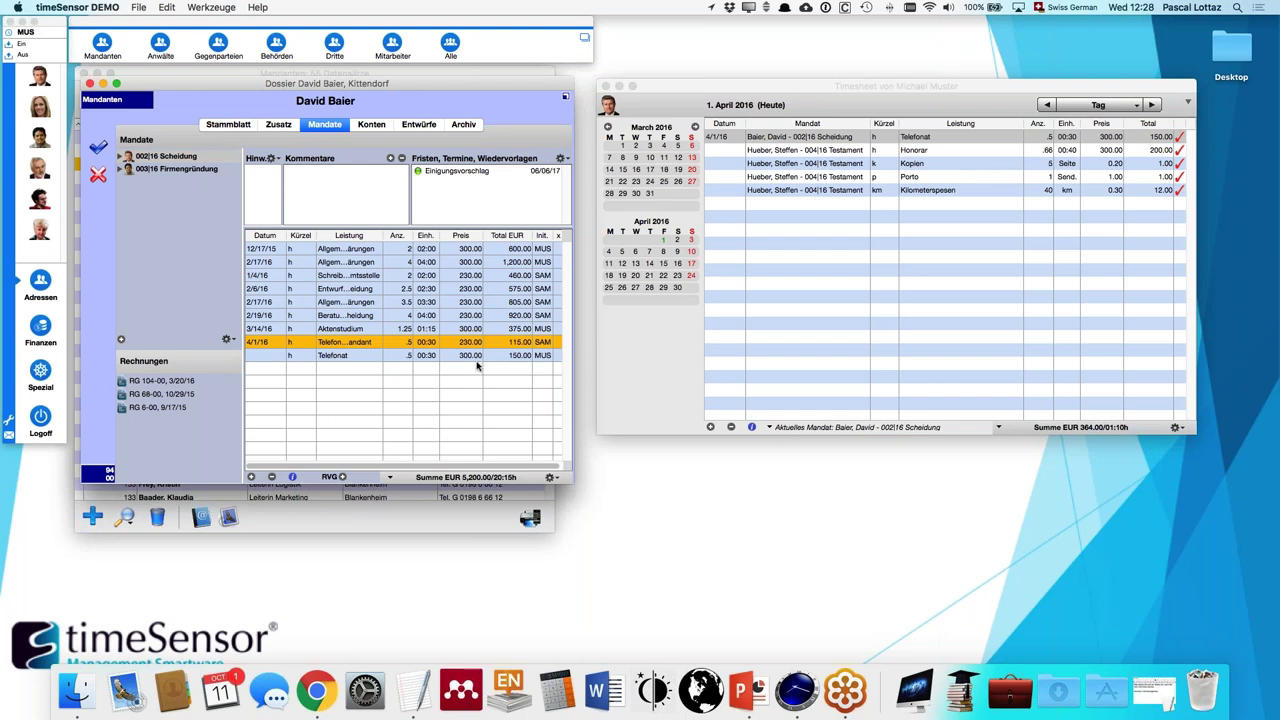
pyautogui.click(357, 356)
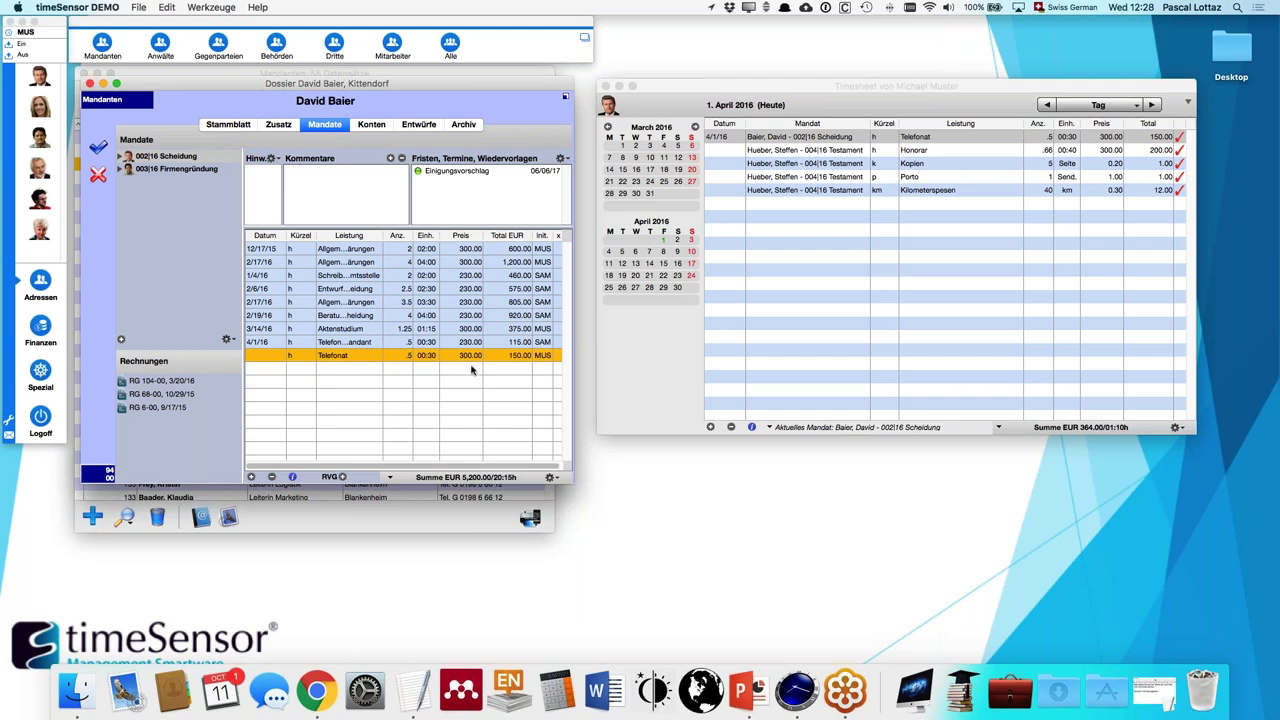
pyautogui.click(271, 477)
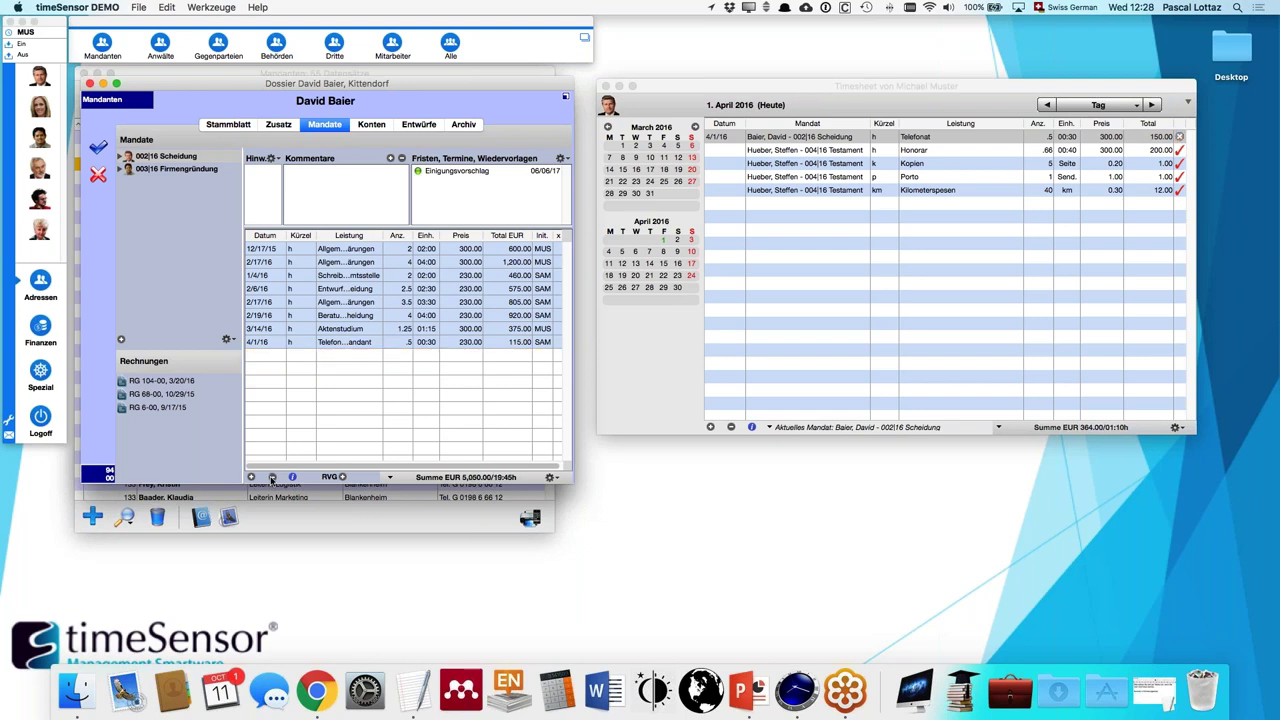
# - Check the removed Telefonat entry in MUS's timesheet, then show and hide the deleted lines in the mandate's service list
pyautogui.click(875, 140)
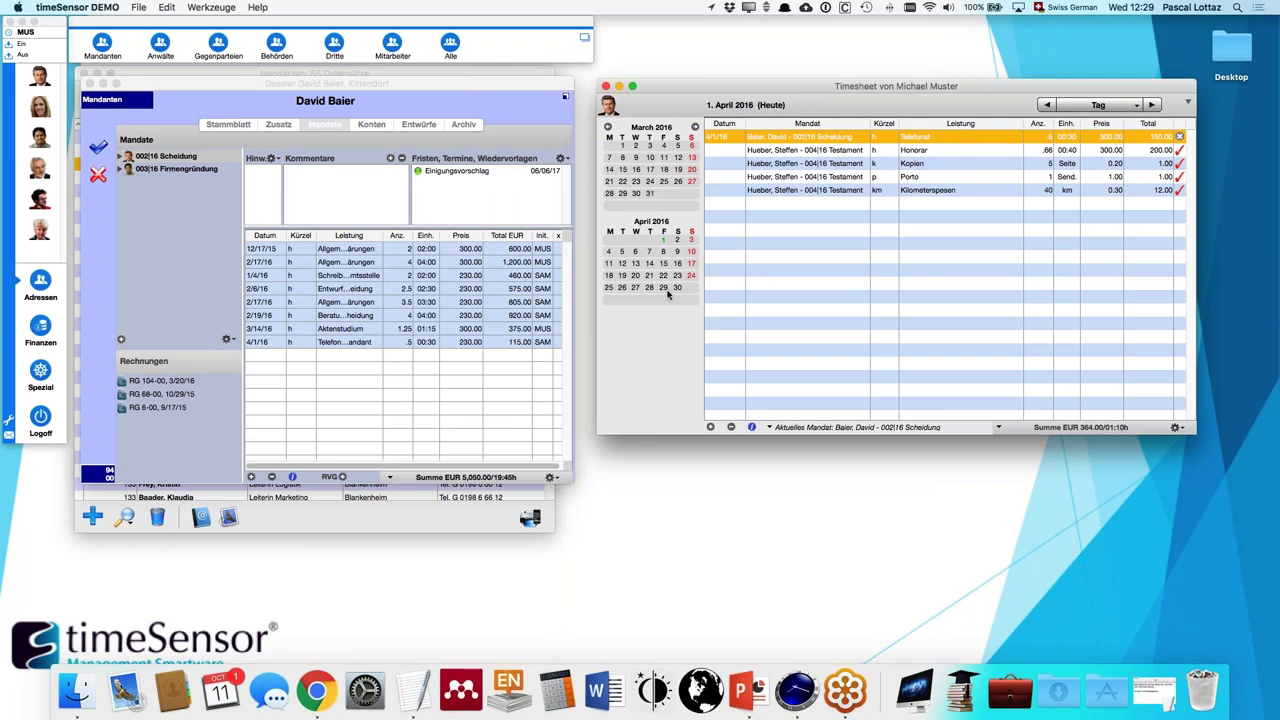
pyautogui.click(558, 240)
pyautogui.click(558, 240)
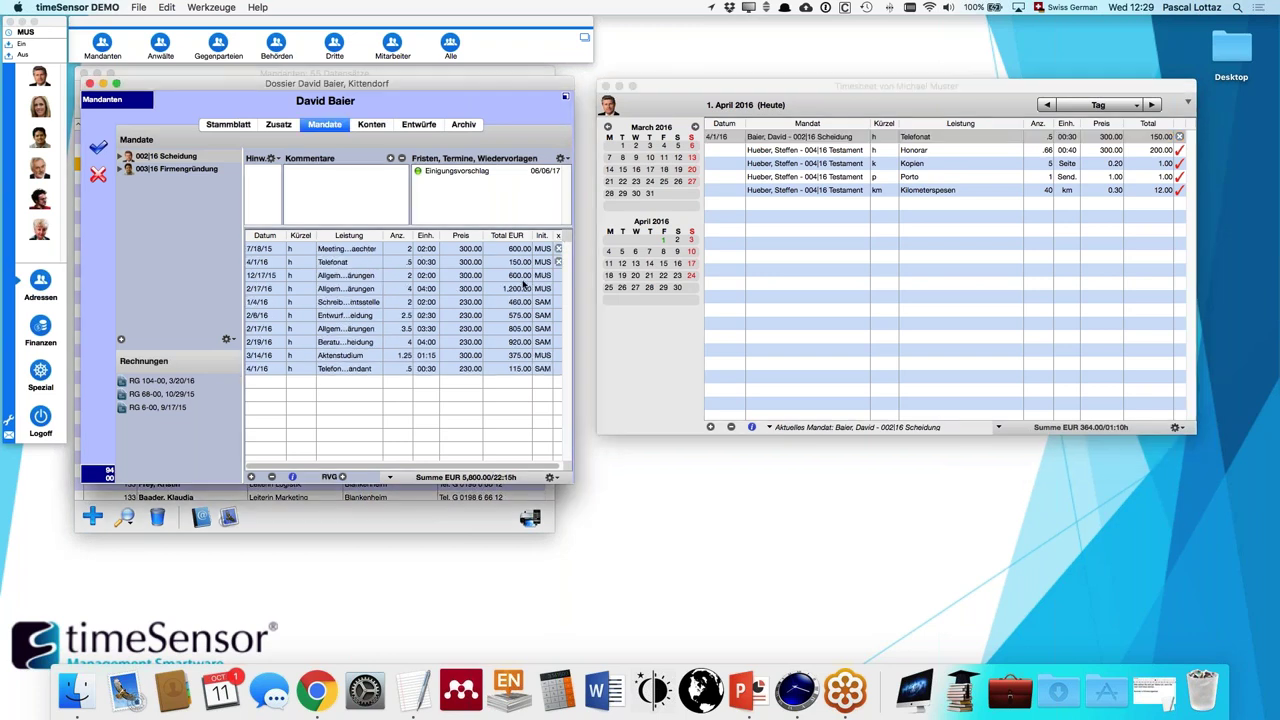
pyautogui.click(558, 236)
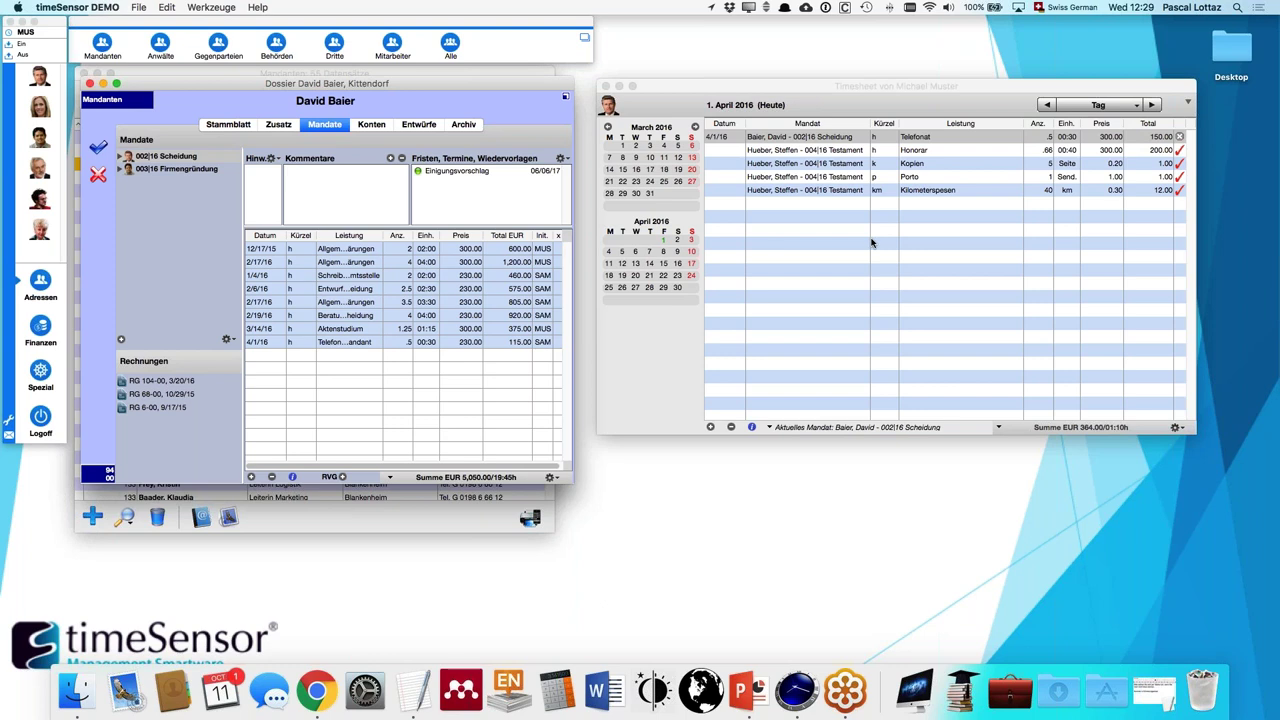
# - Restore the removed Telefonat entry from MUS's timesheet to the 002|16 Scheidung mandate
pyautogui.click(838, 138)
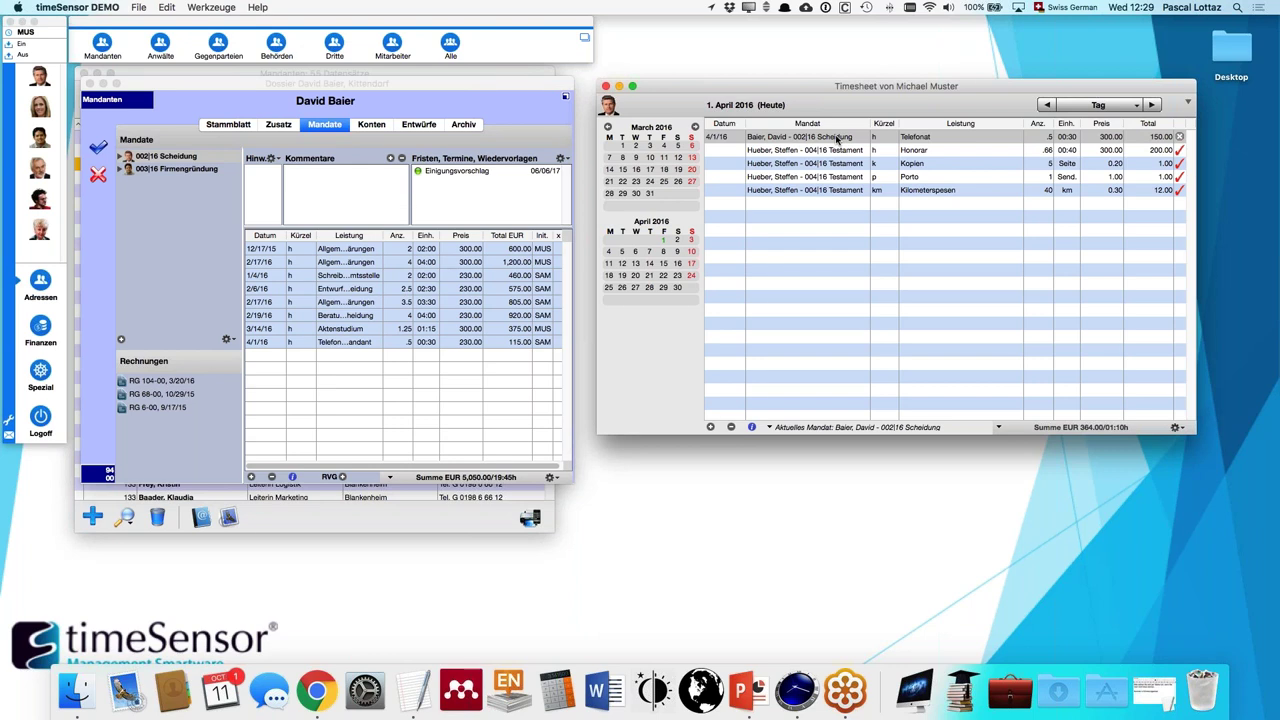
pyautogui.click(838, 138)
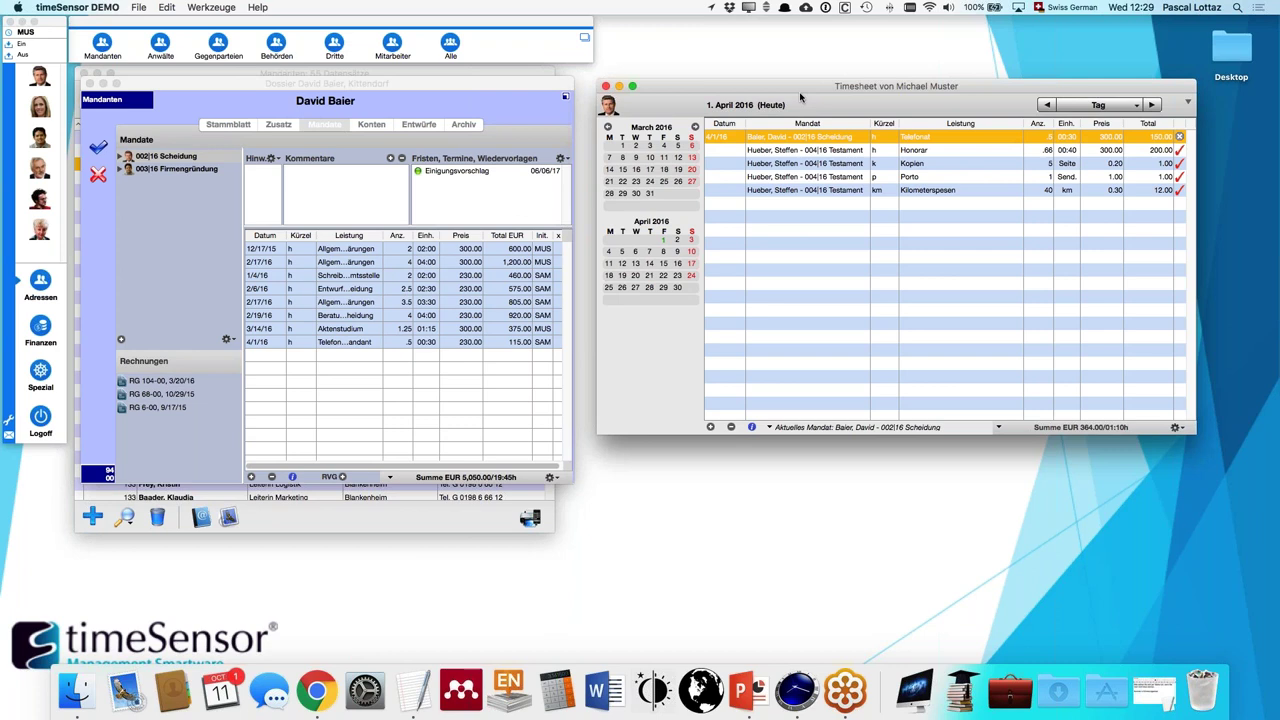
pyautogui.moveTo(798, 90); pyautogui.dragTo(797, 88)
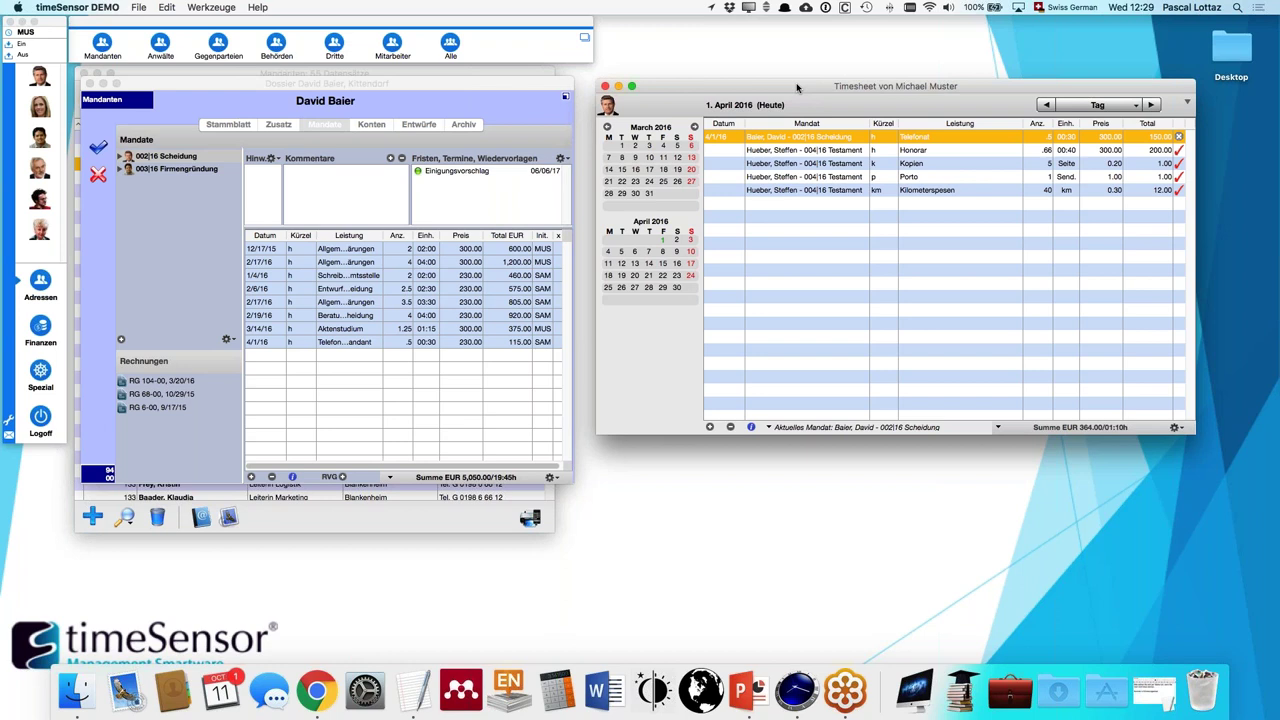
pyautogui.moveTo(797, 88); pyautogui.dragTo(777, 89)
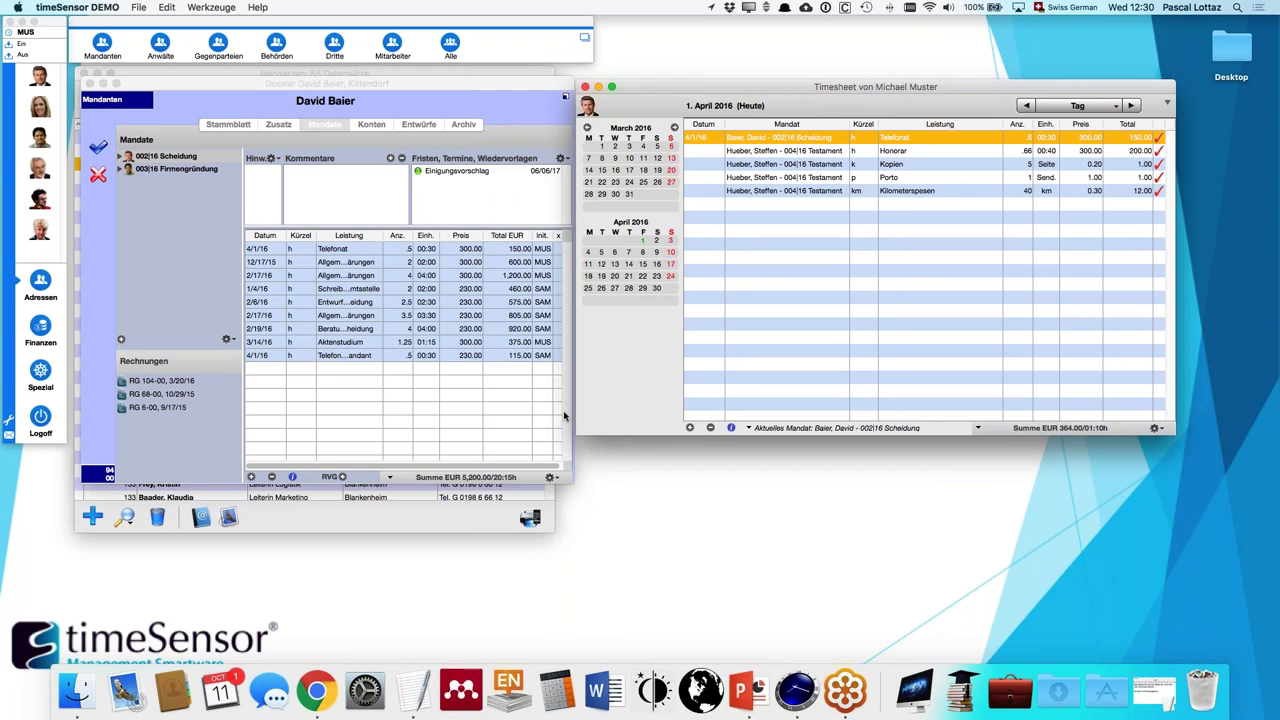
# - Create a Teilrechnung aus Selektion from the first five service lines of the Scheidung mandate, with ARAG VERSICHERUNGSGRUPPE as recipient
pyautogui.click(477, 252)
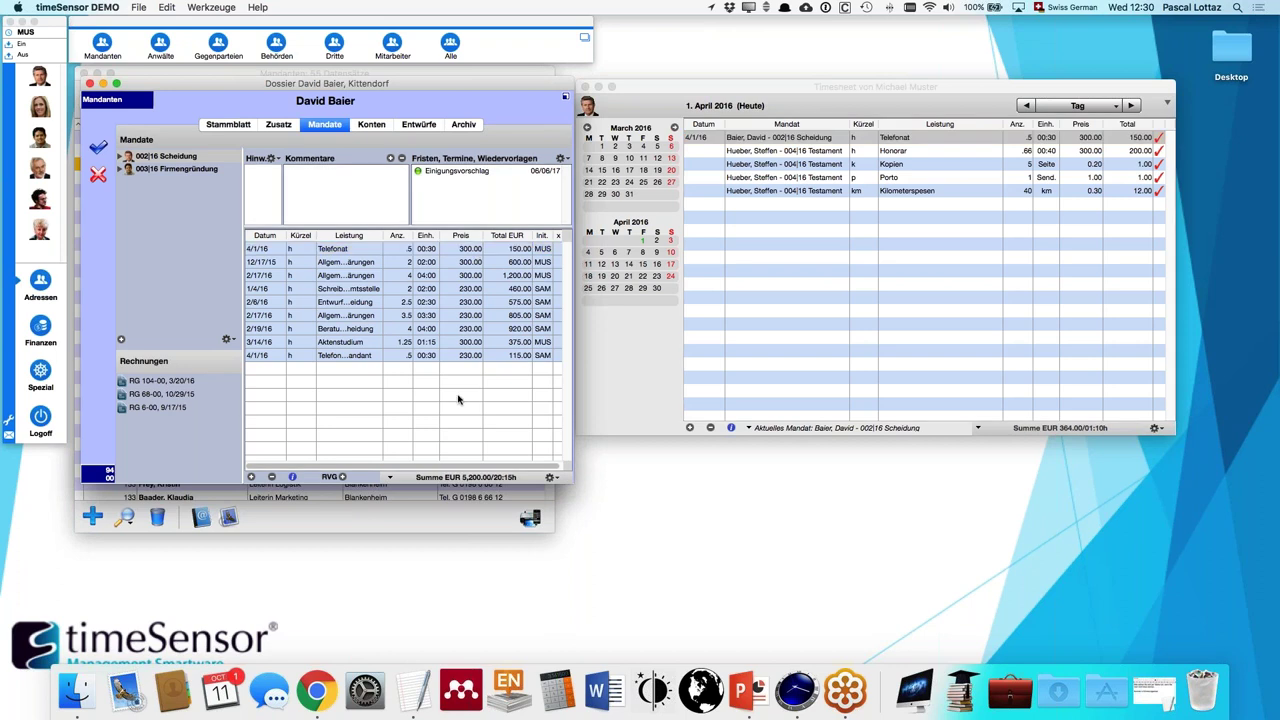
pyautogui.click(231, 340)
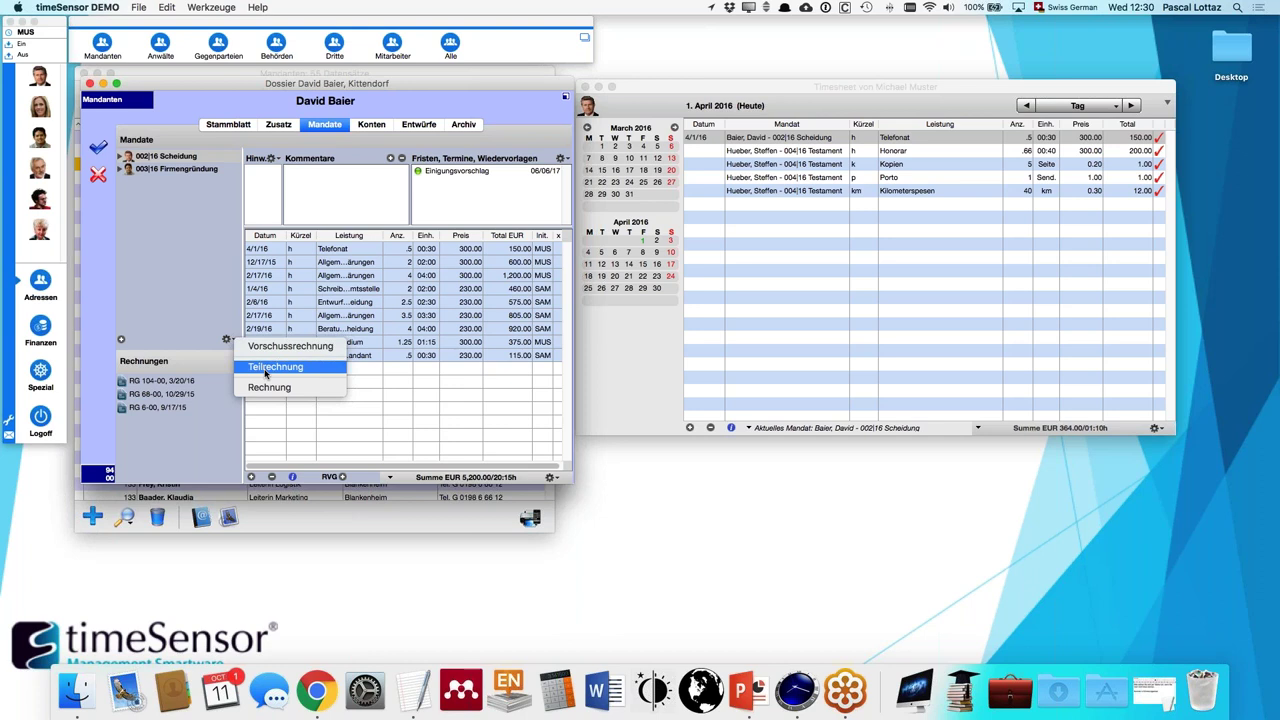
pyautogui.click(380, 373)
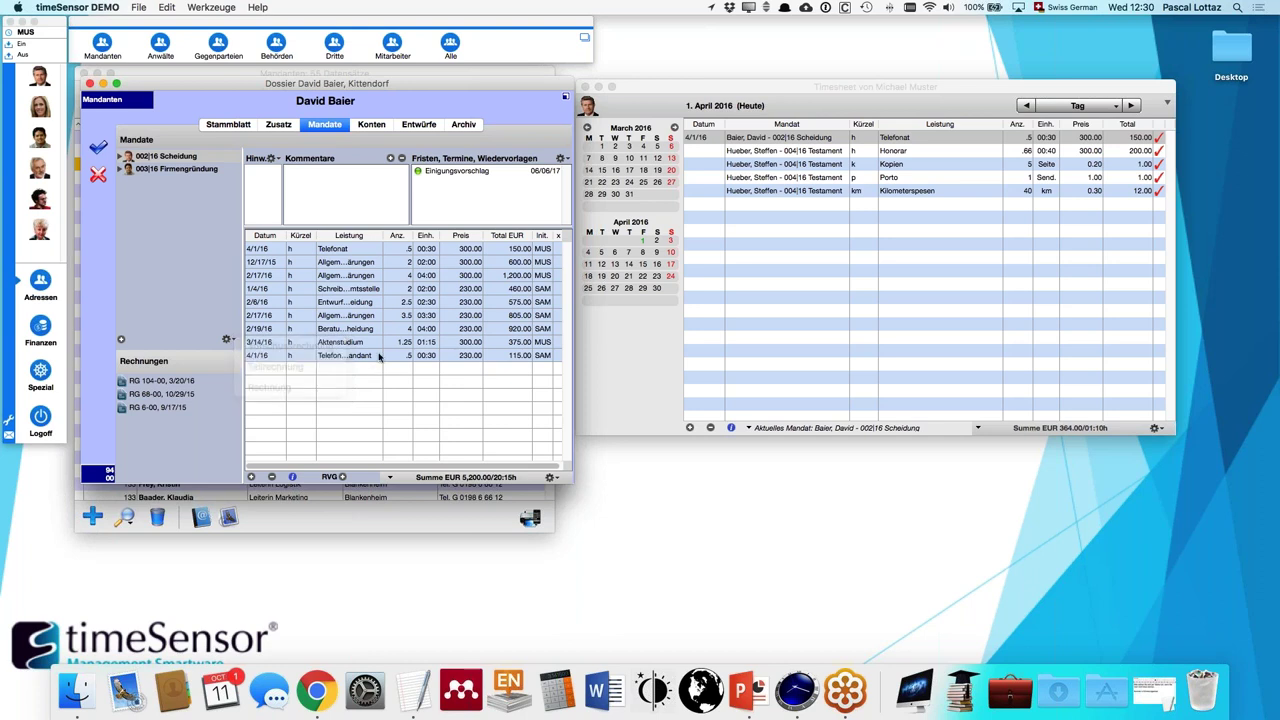
pyautogui.keyDown('shift'); pyautogui.click(360, 304); pyautogui.keyUp('shift')
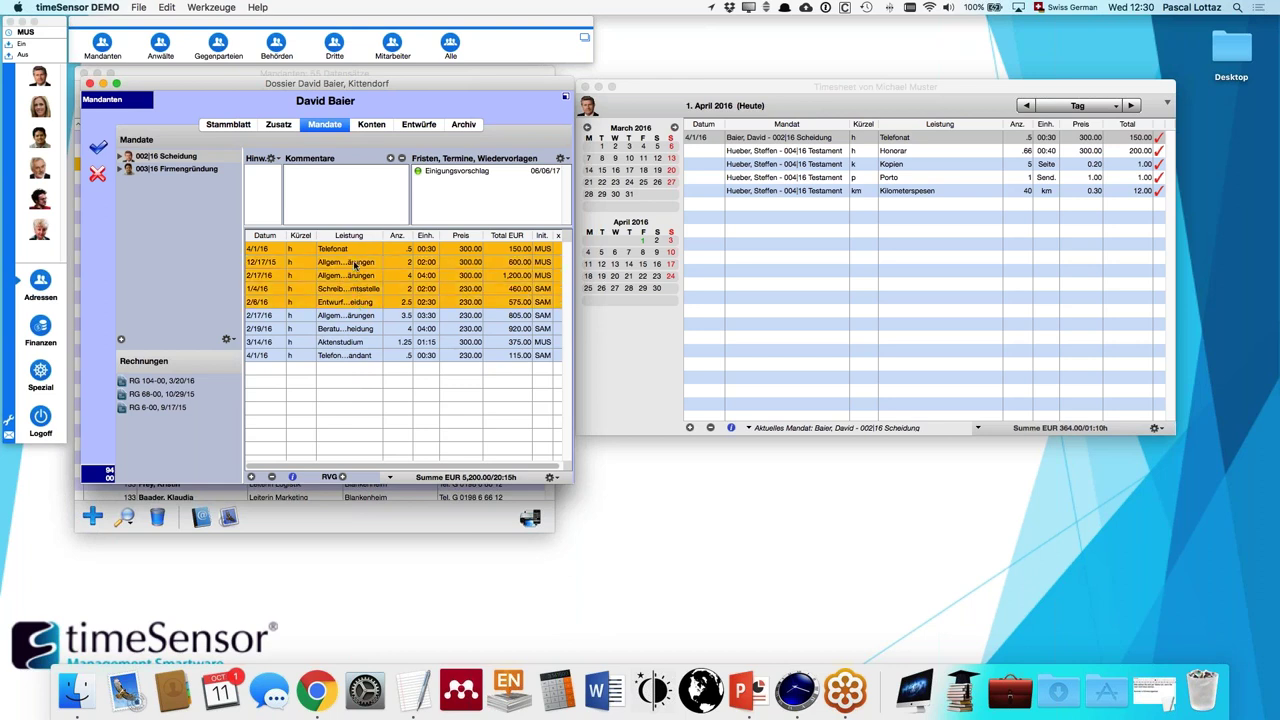
pyautogui.click(227, 339)
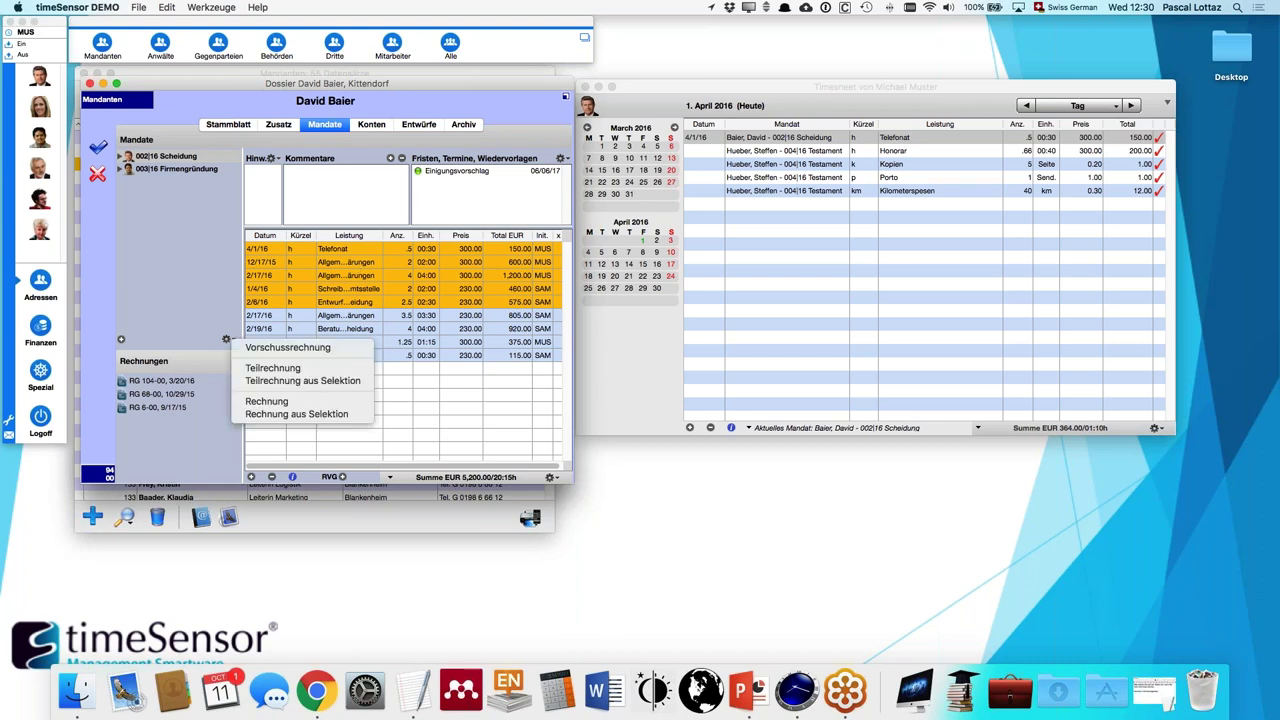
pyautogui.click(251, 384)
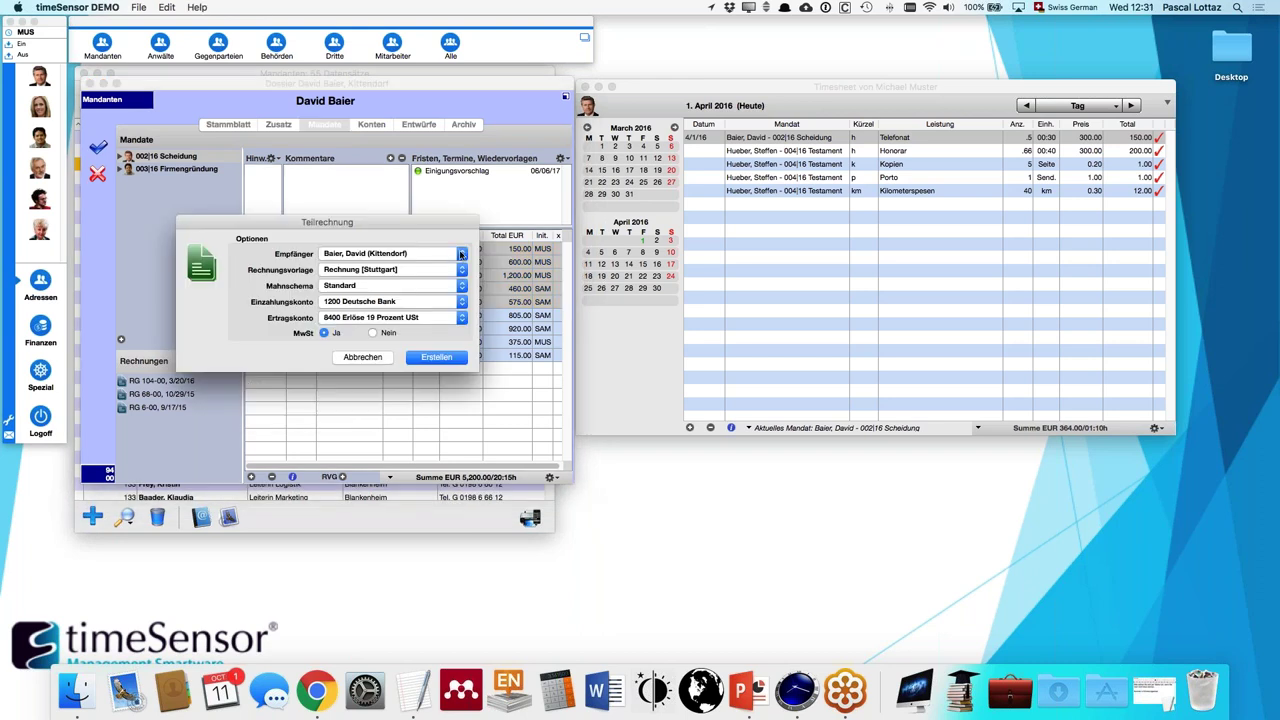
pyautogui.click(461, 254)
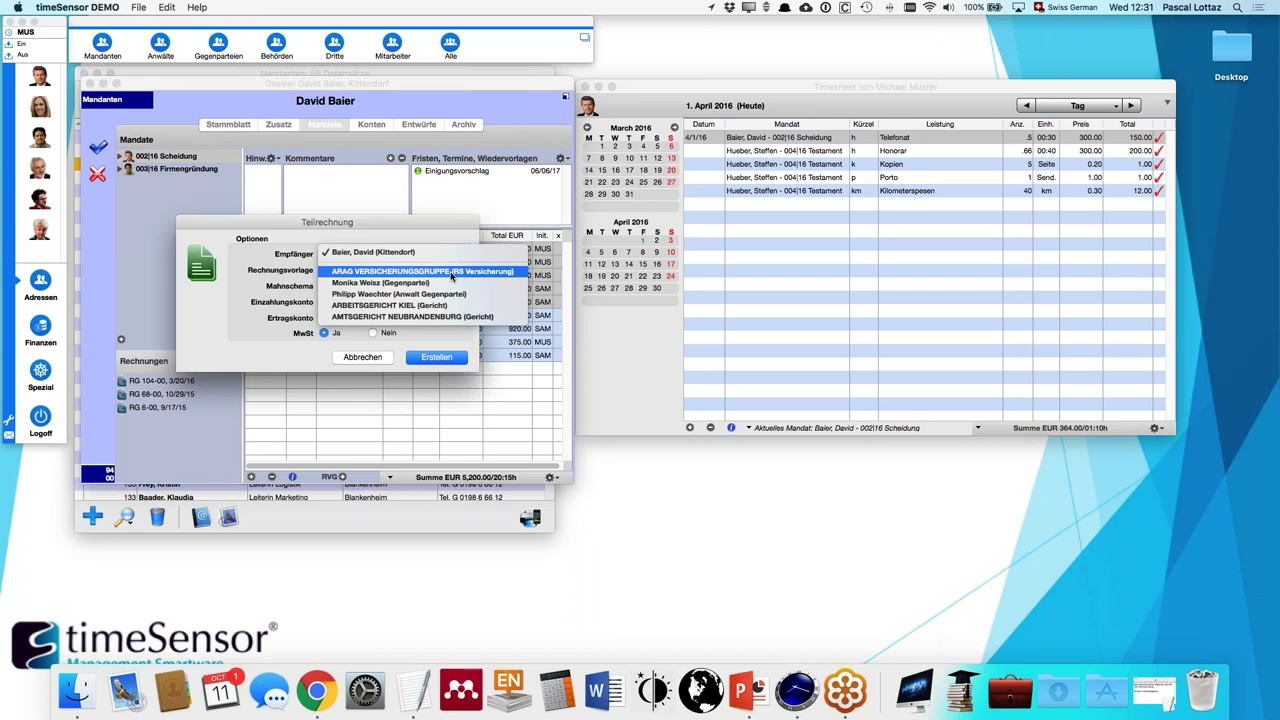
pyautogui.click(451, 273)
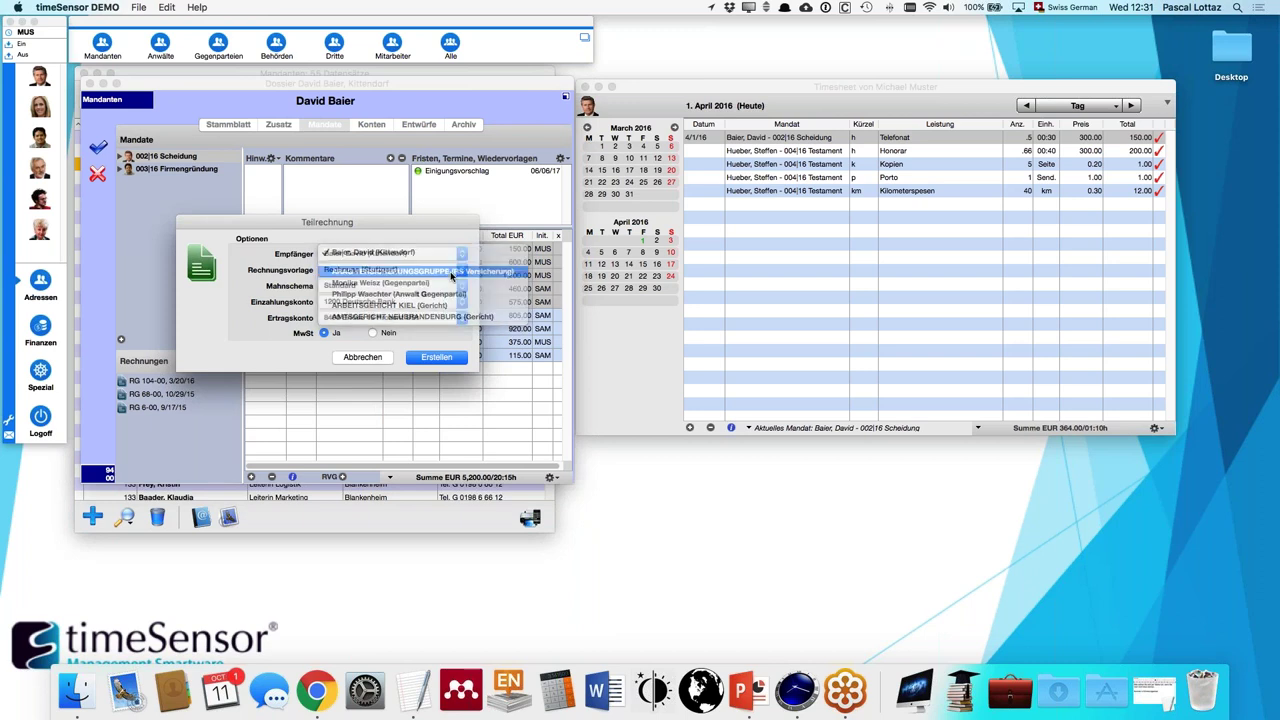
pyautogui.click(425, 362)
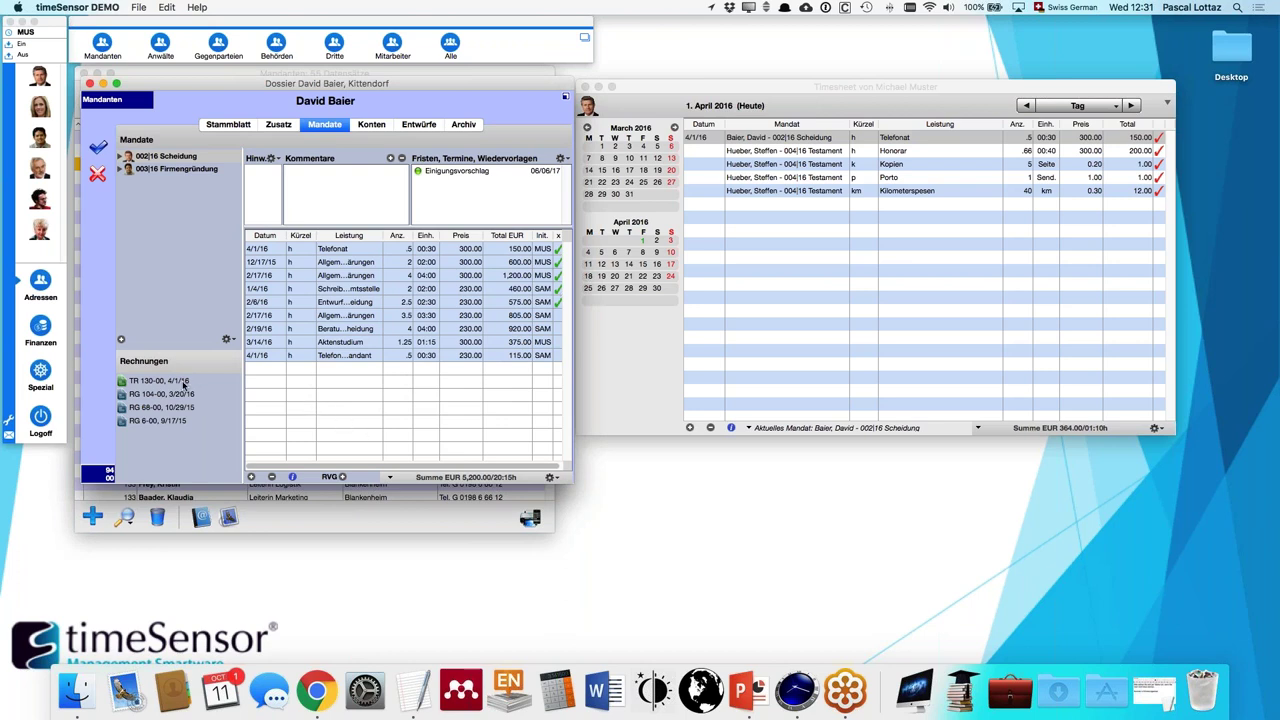
# - Generate the new partial invoice's letter, check its amounts and recipient address, and archive it under the proposed title without printing
pyautogui.click(183, 384)
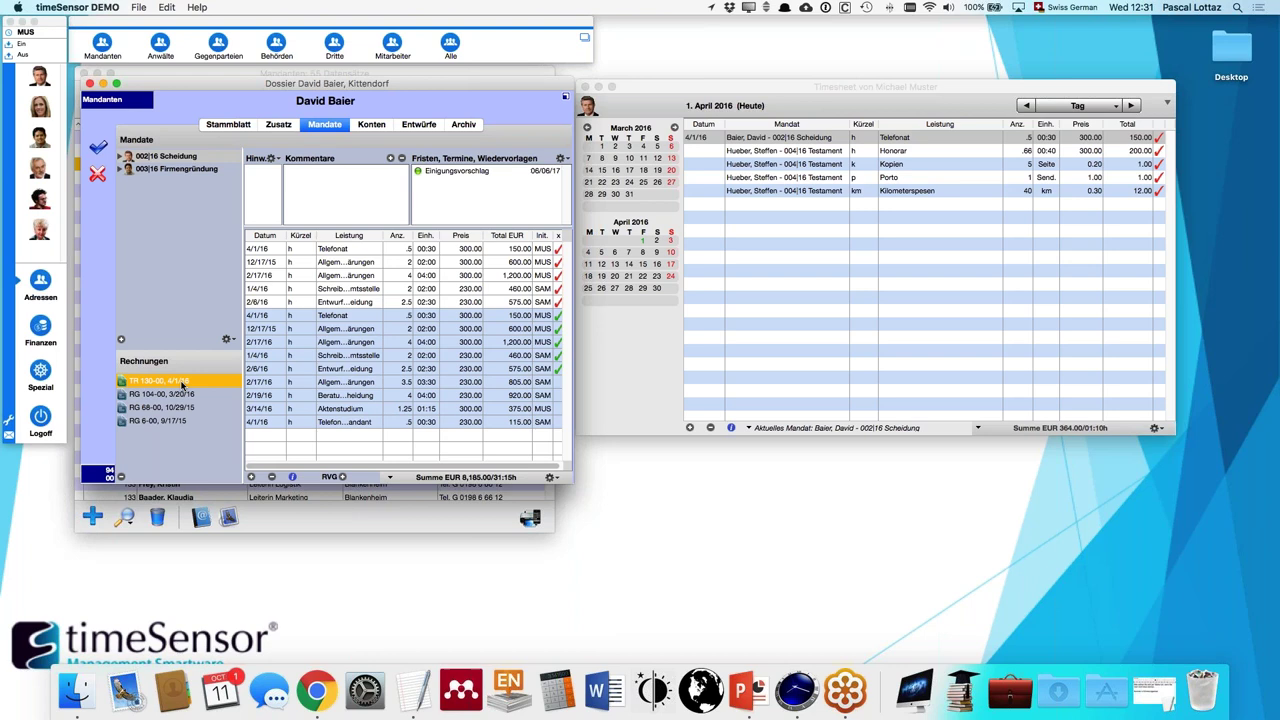
pyautogui.doubleClick(183, 385)
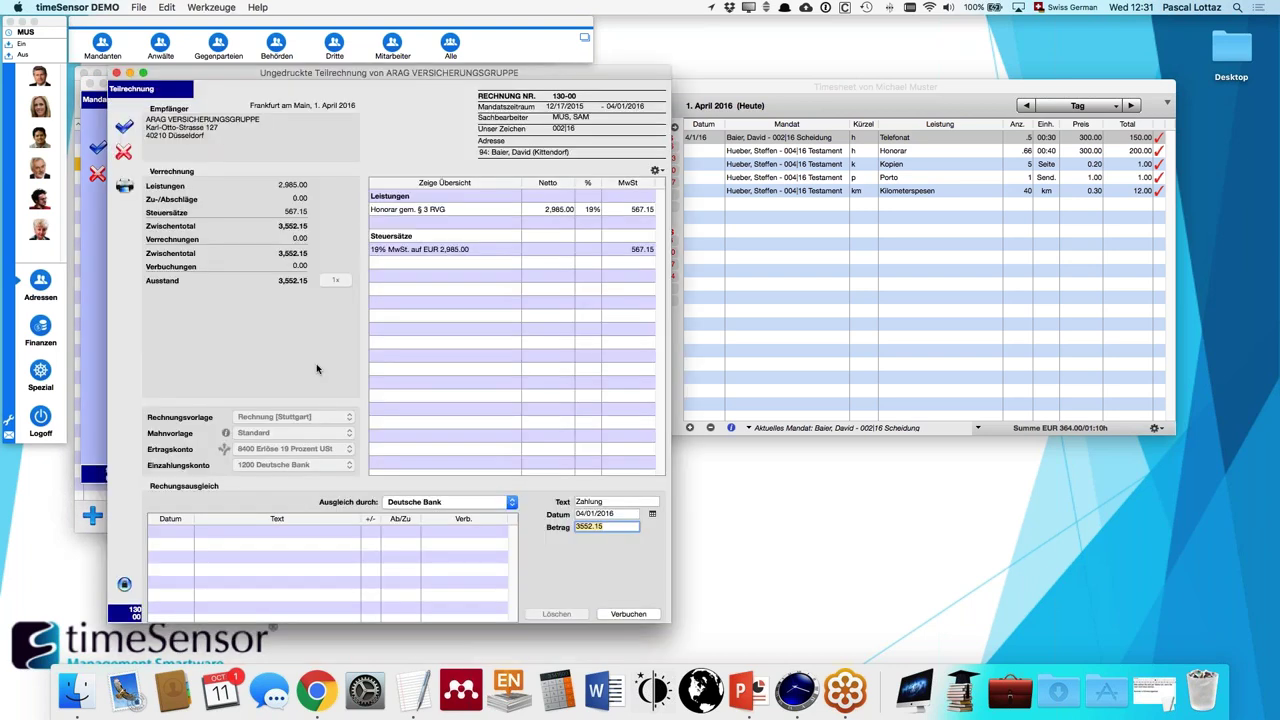
pyautogui.click(124, 187)
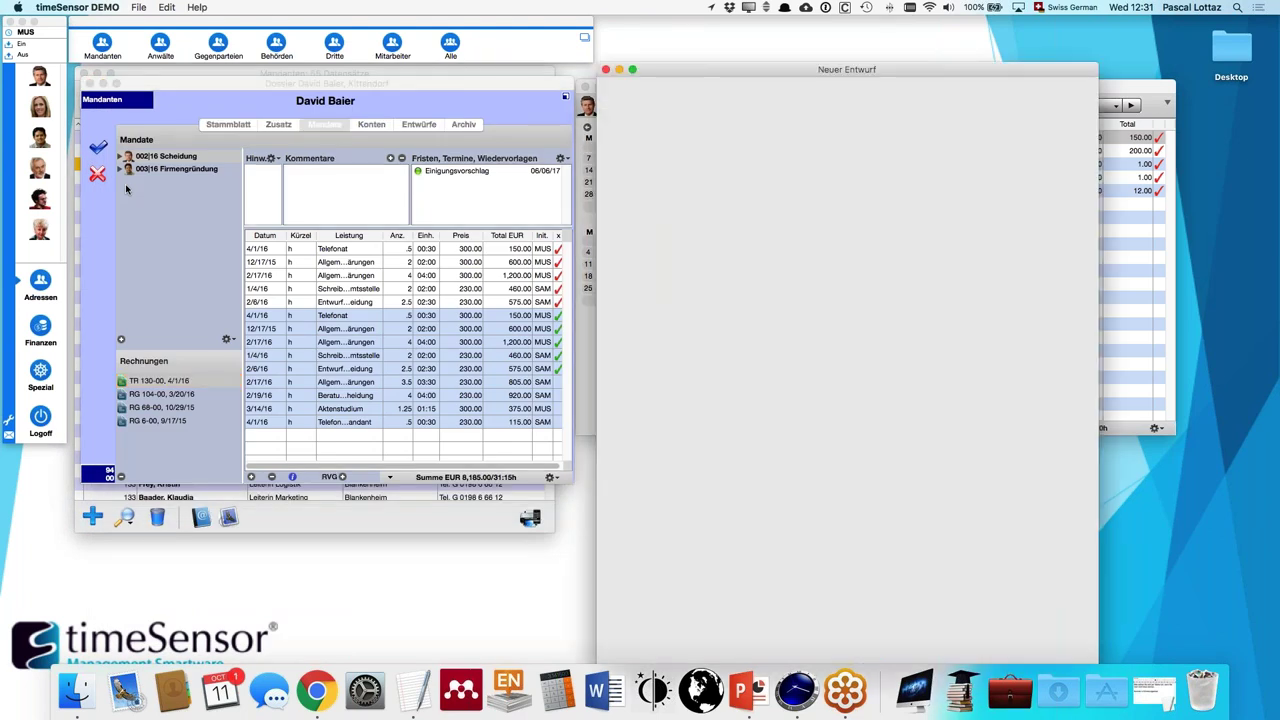
pyautogui.scroll(-2, 691, 445)
pyautogui.moveTo(691, 445); pyautogui.dragTo(688, 422)
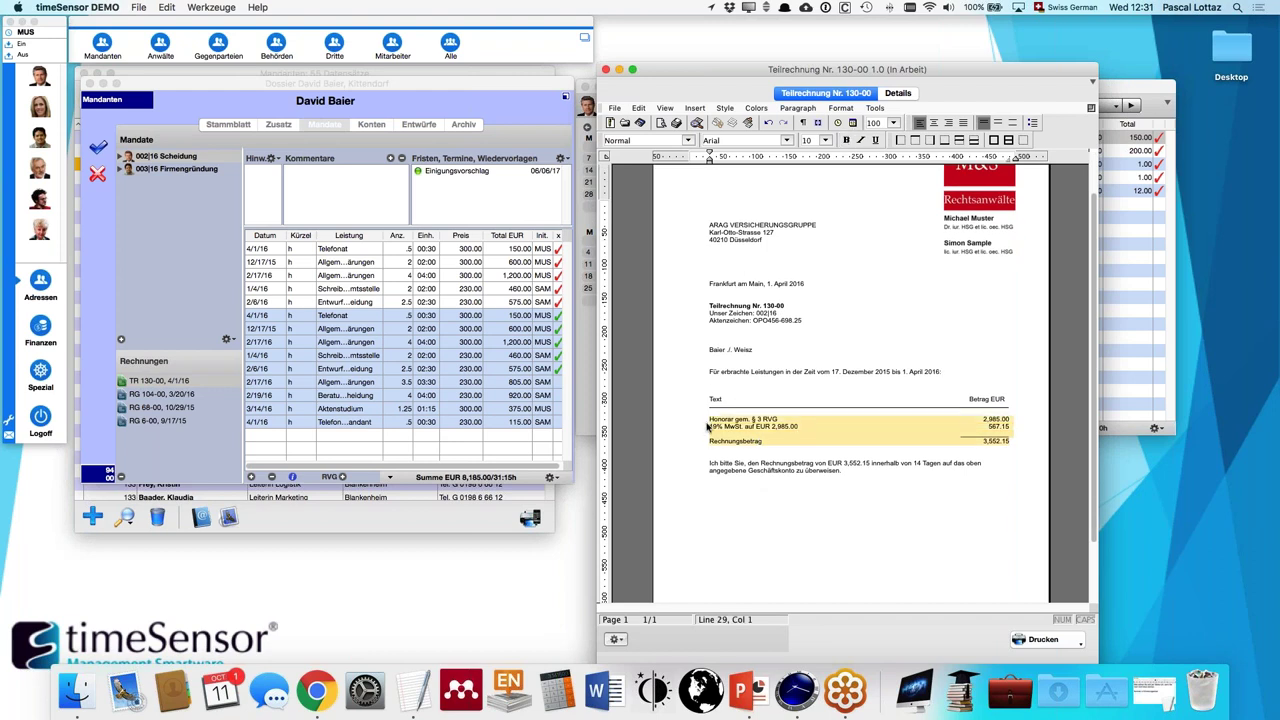
pyautogui.click(898, 92)
pyautogui.moveTo(682, 342); pyautogui.dragTo(673, 292)
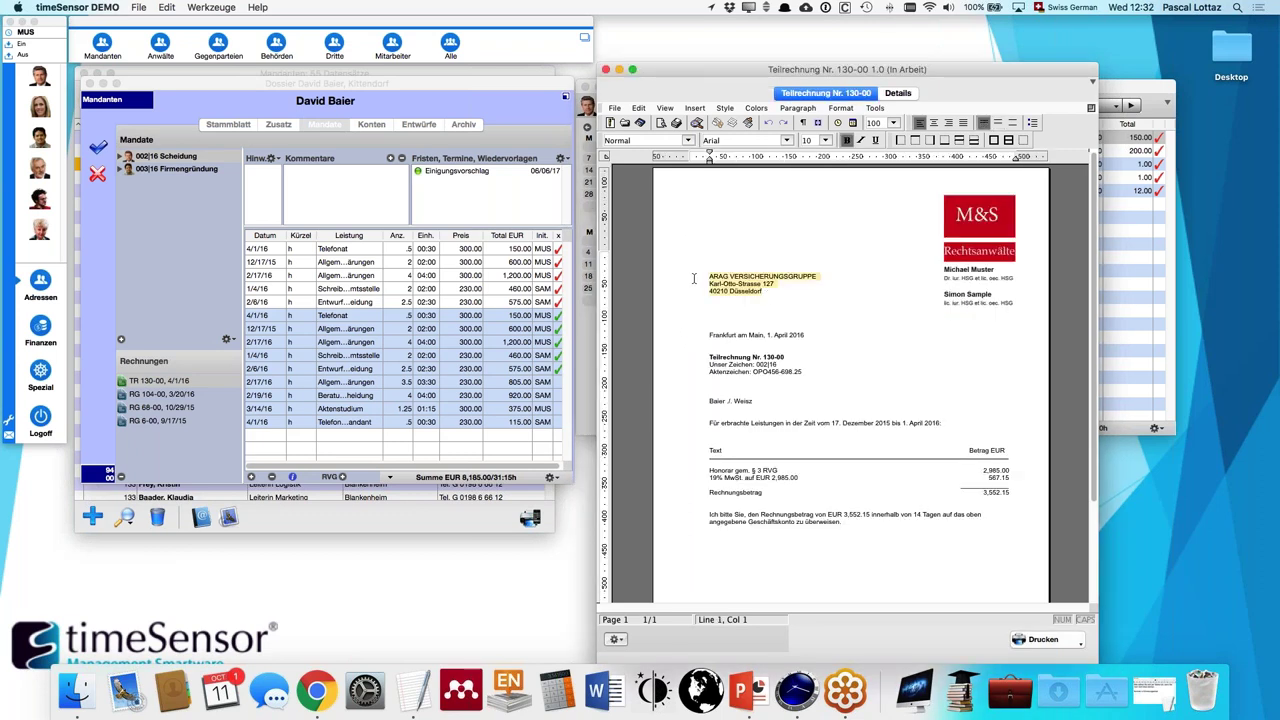
pyautogui.click(1037, 645)
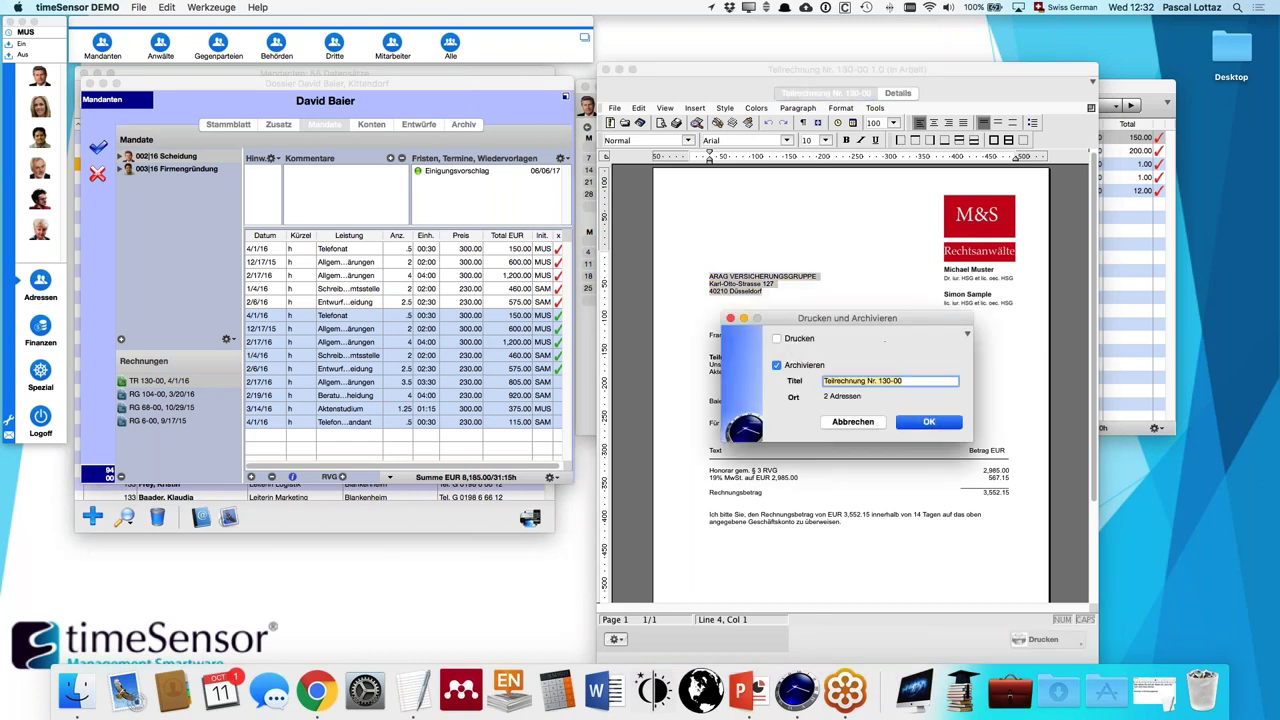
pyautogui.press('Return')
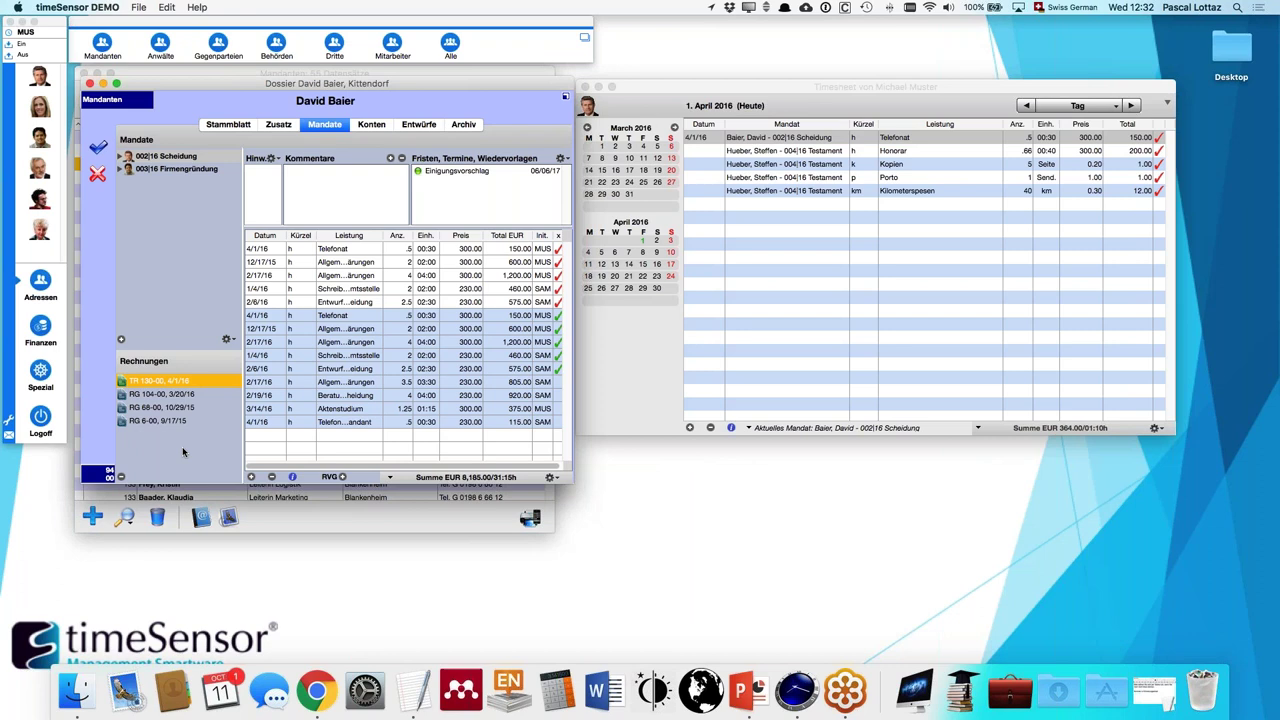
# - Create a second Teilrechnung aus Selektion from the remaining four service lines, 2/17/16 to 4/1/16, addressed to ARAG VERSICHERUNGSGRUPPE
pyautogui.click(179, 429)
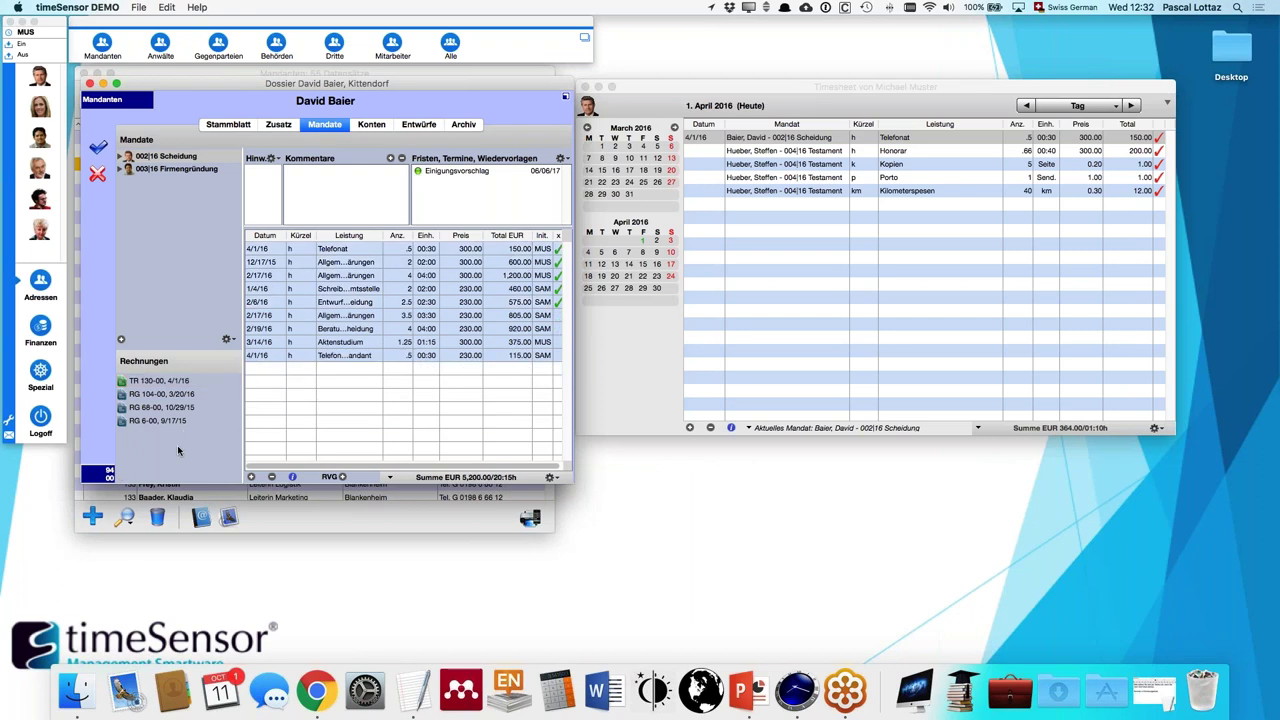
pyautogui.click(432, 316)
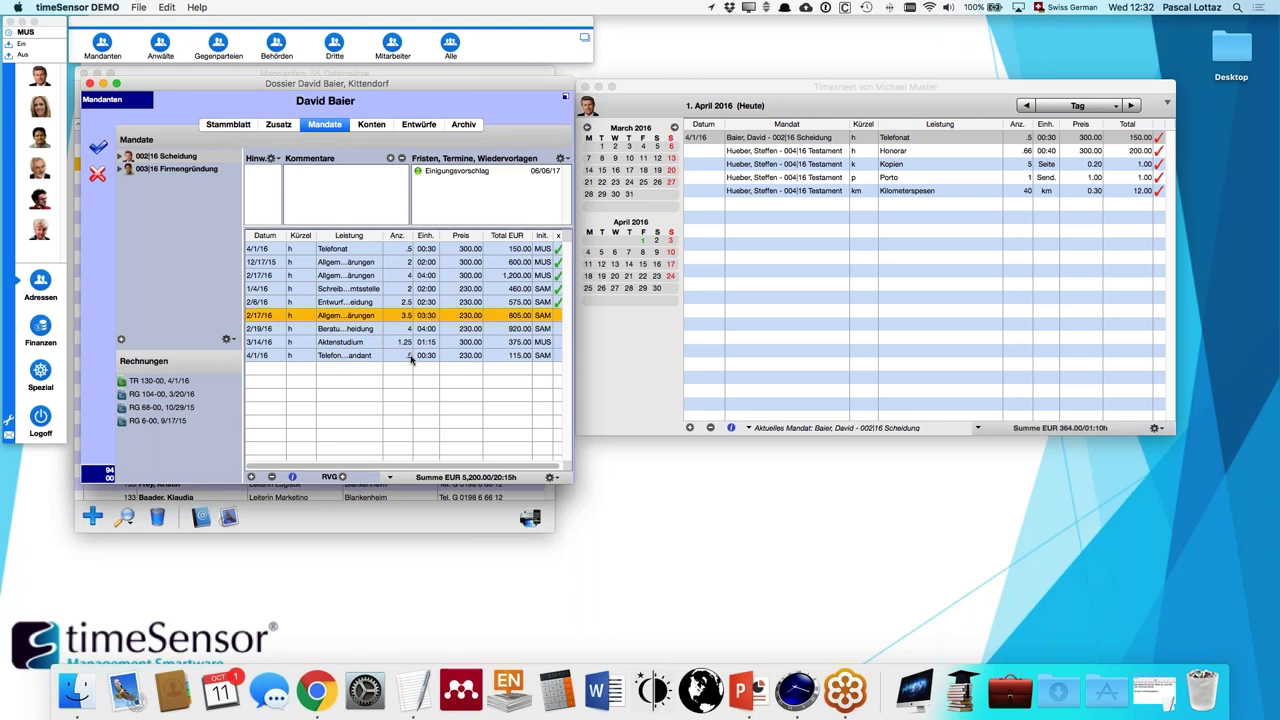
pyautogui.keyDown('shift'); pyautogui.click(411, 356); pyautogui.keyUp('shift')
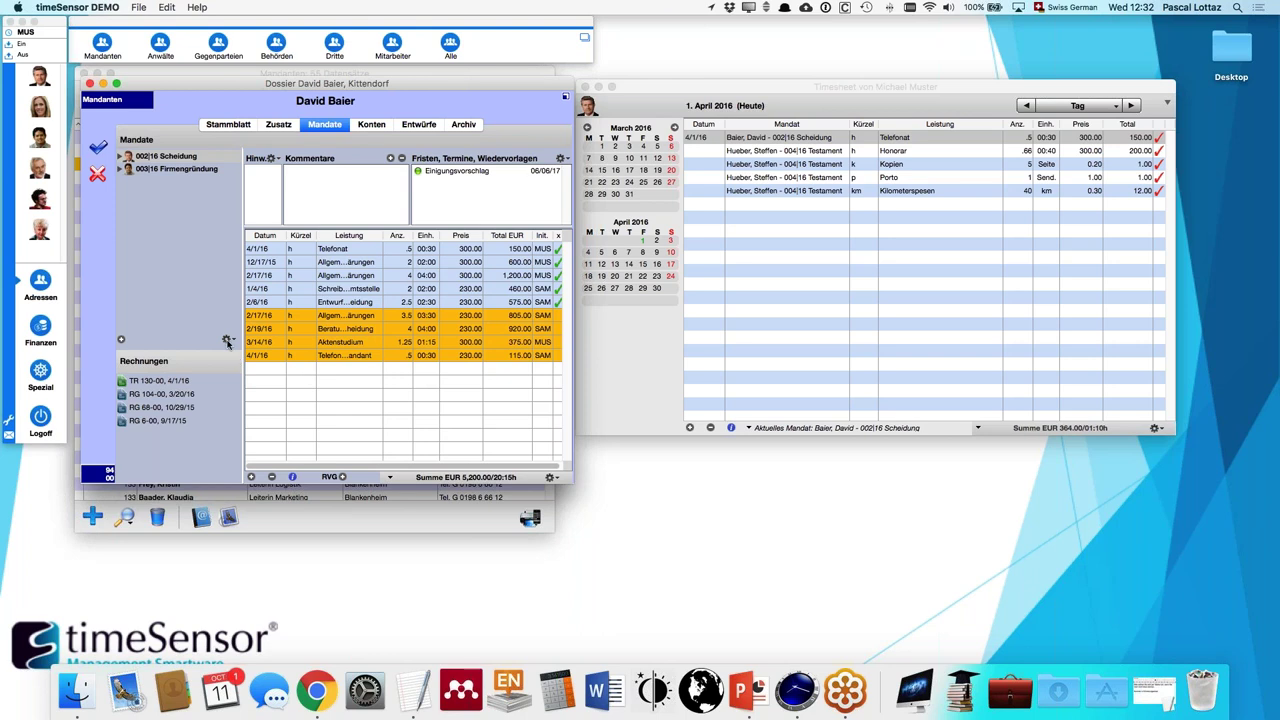
pyautogui.click(227, 340)
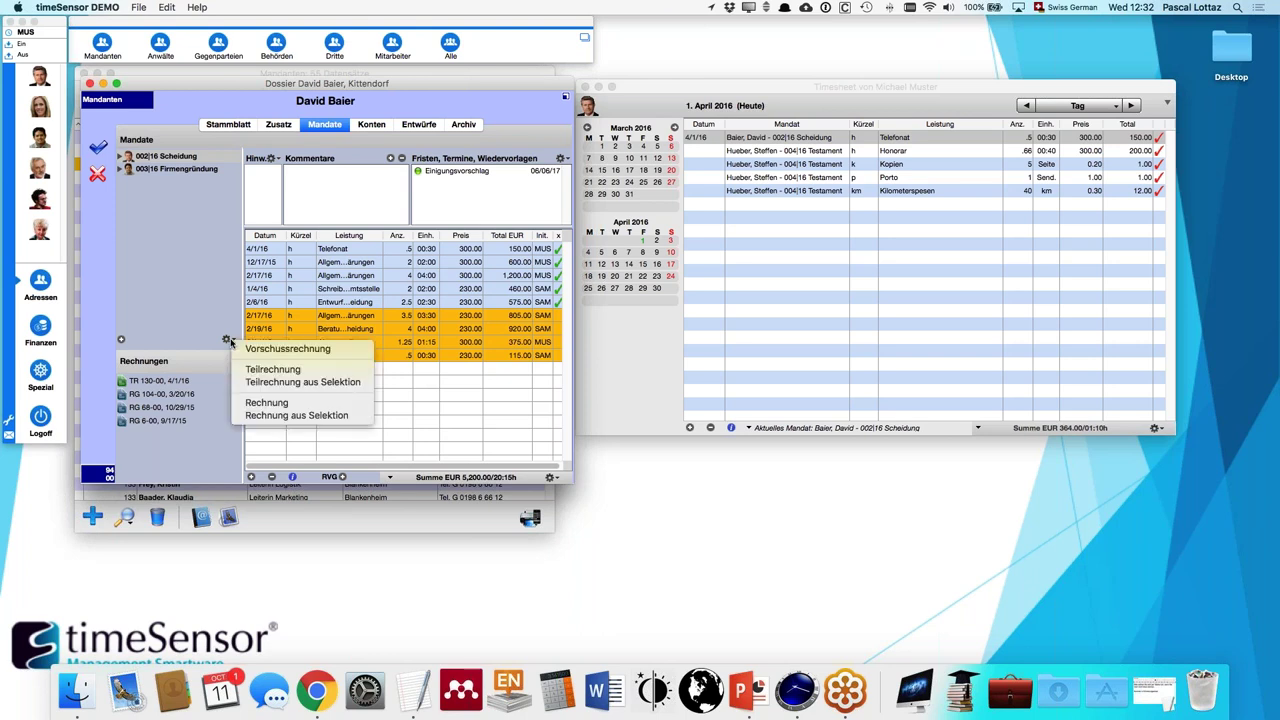
pyautogui.click(249, 387)
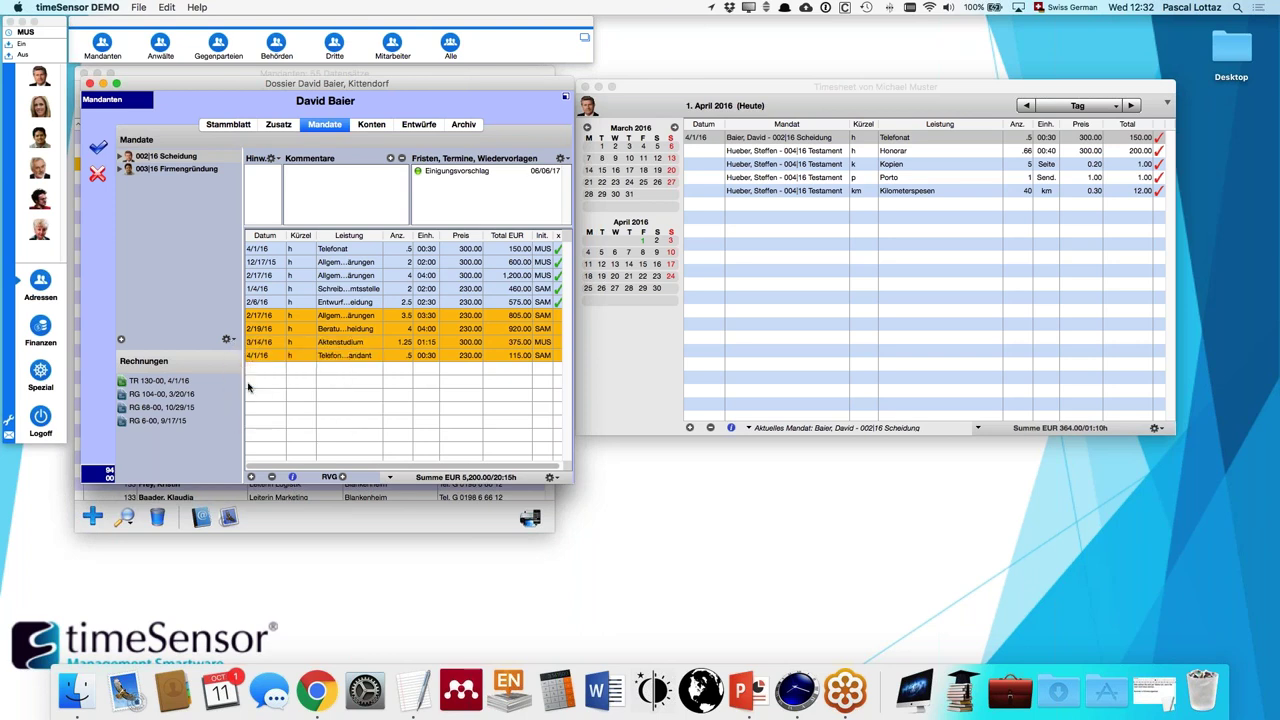
pyautogui.click(430, 358)
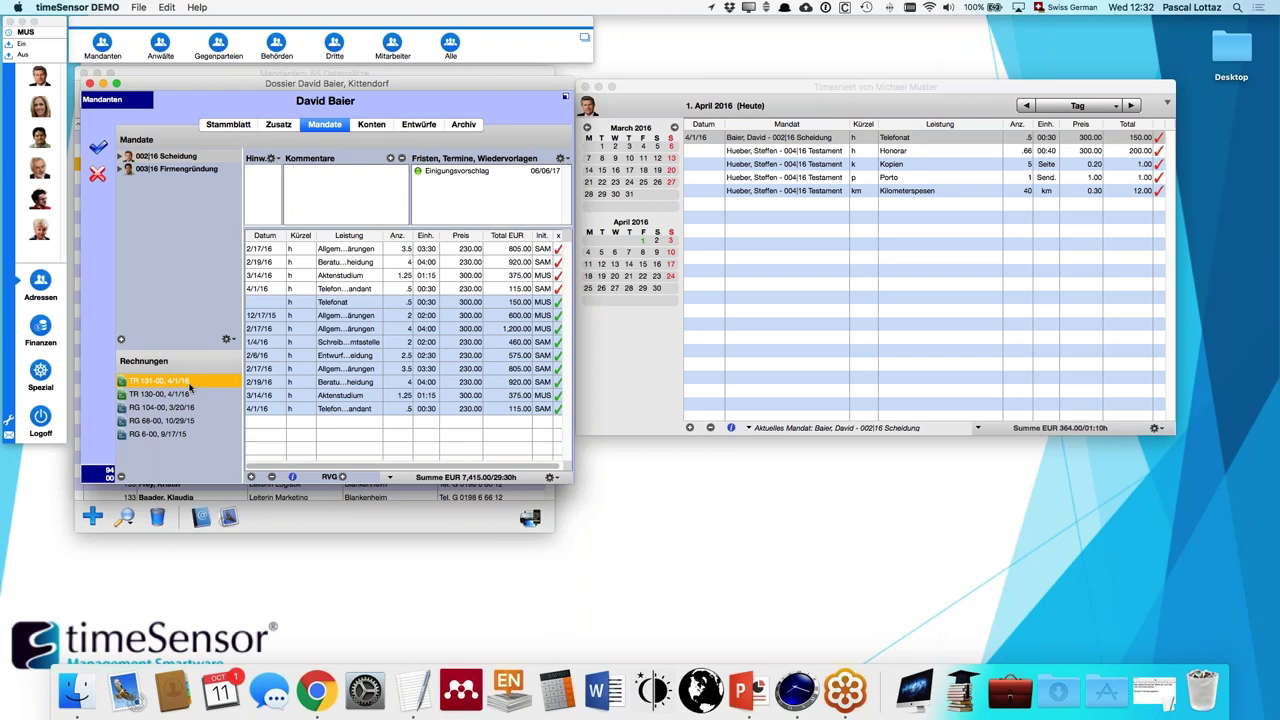
# - Generate the letter for the second ARAG partial invoice and archive it under the proposed title
pyautogui.doubleClick(188, 388)
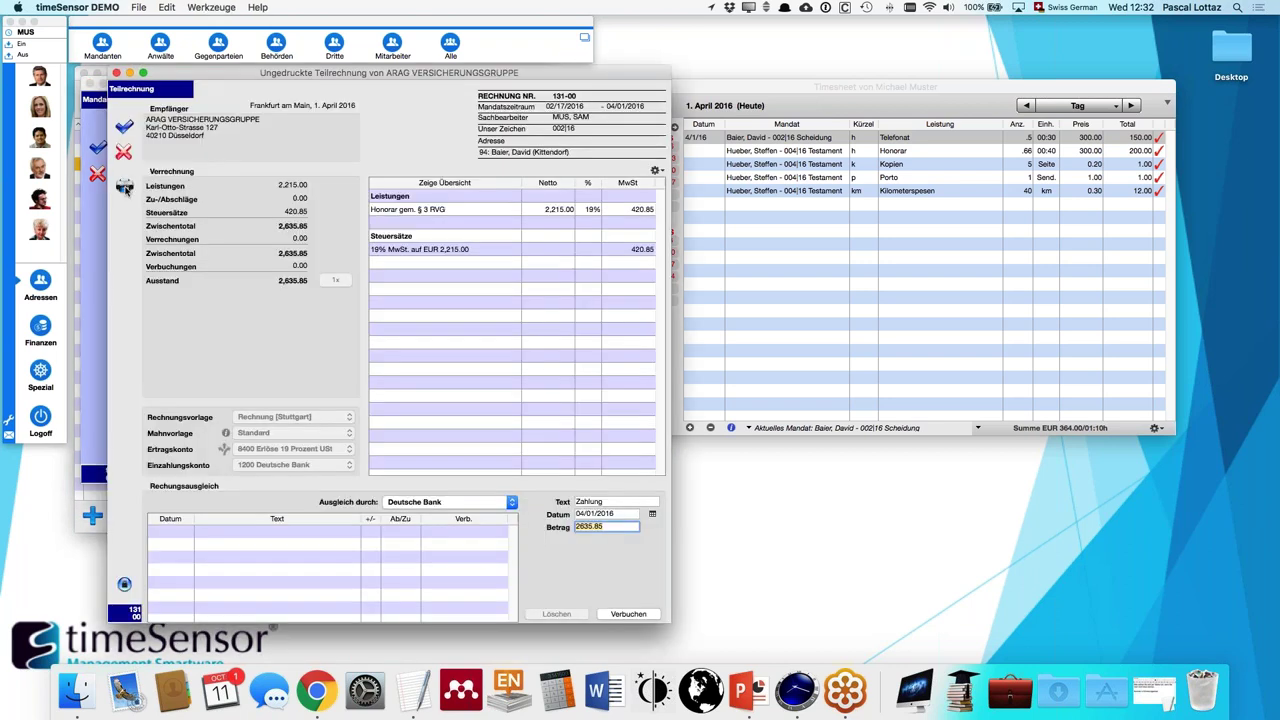
pyautogui.click(124, 188)
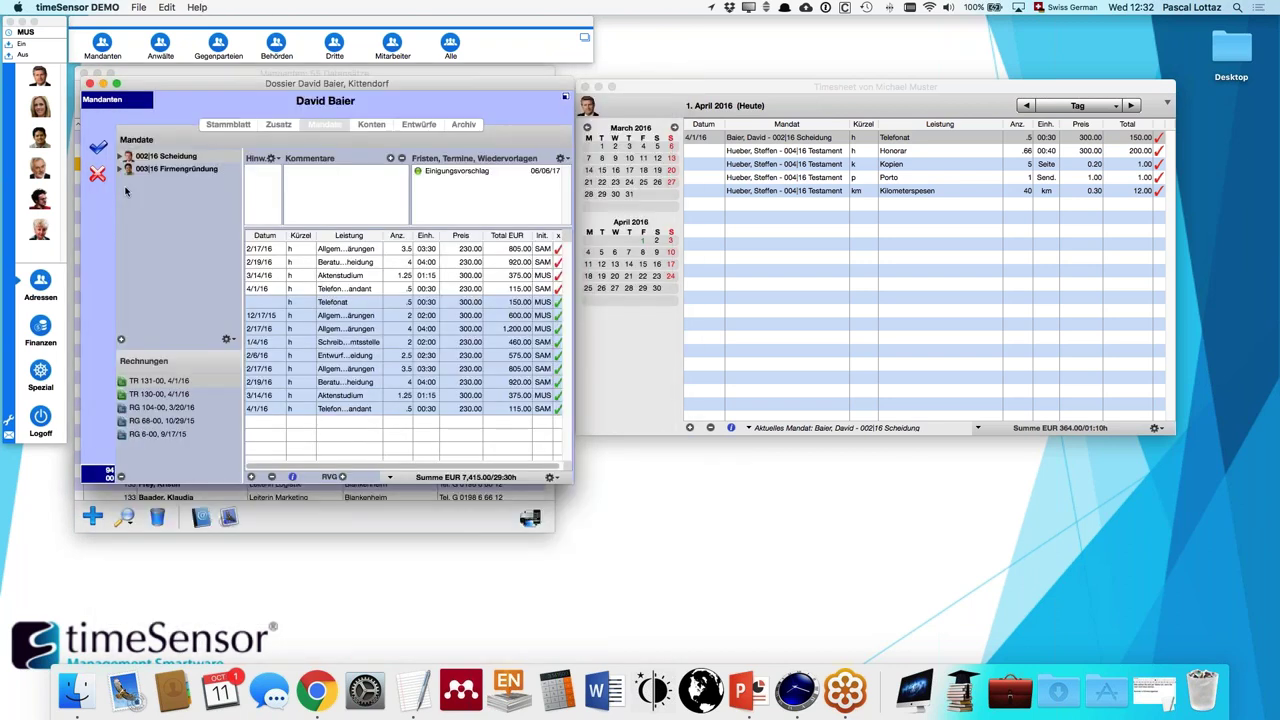
pyautogui.click(1041, 643)
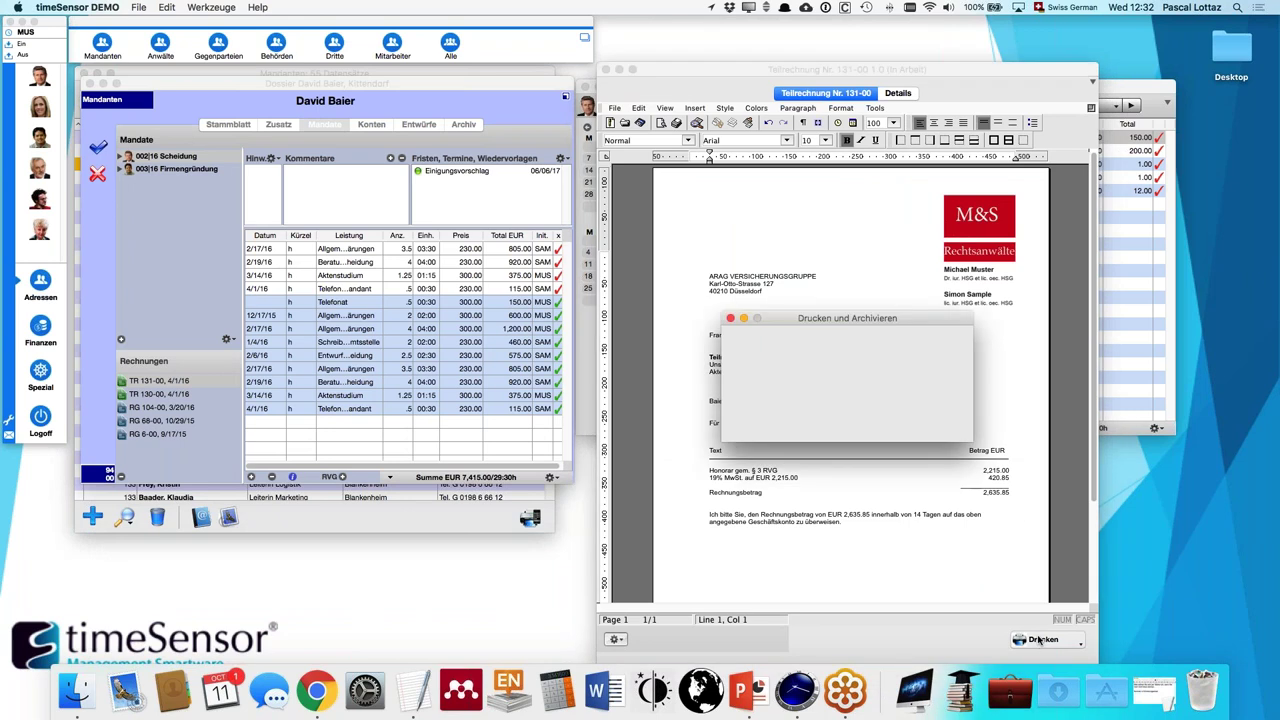
pyautogui.click(905, 421)
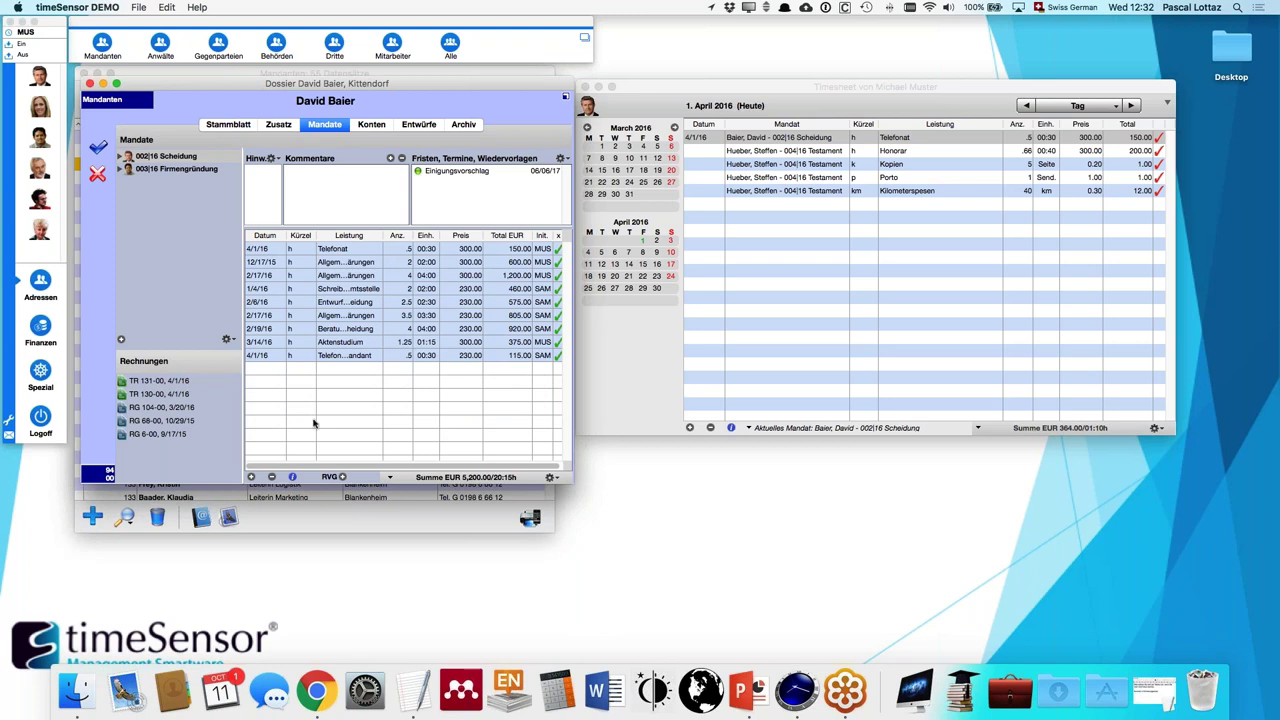
# - Create a final Rechnung for the Scheidung mandate with the client as recipient, using the Rechnung [Stuttgart] template and VAT
pyautogui.click(227, 341)
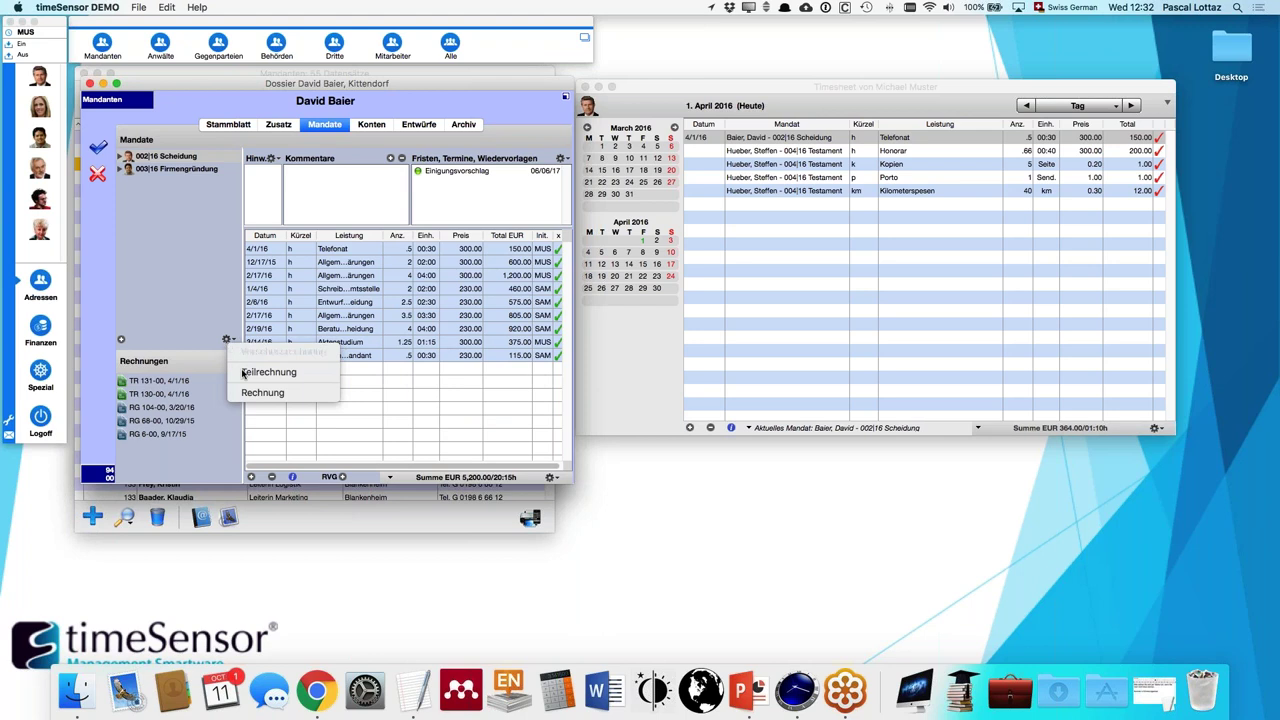
pyautogui.click(250, 396)
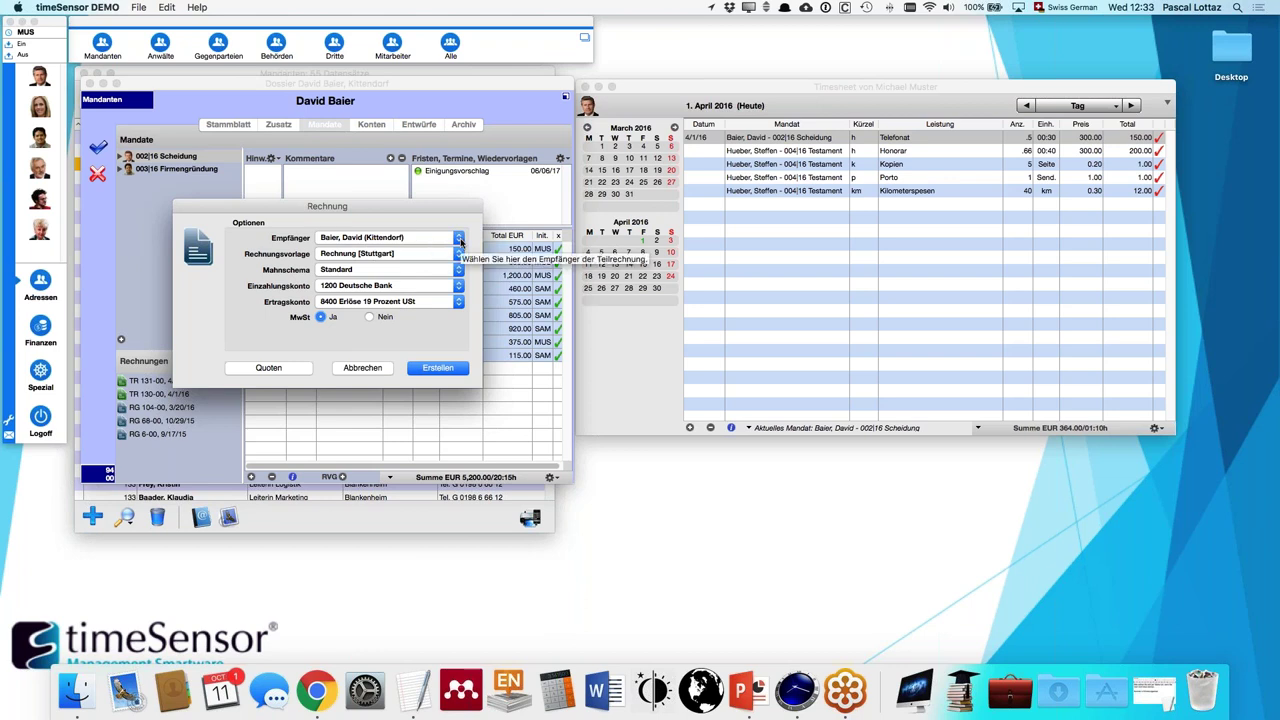
pyautogui.click(459, 241)
pyautogui.click(445, 370)
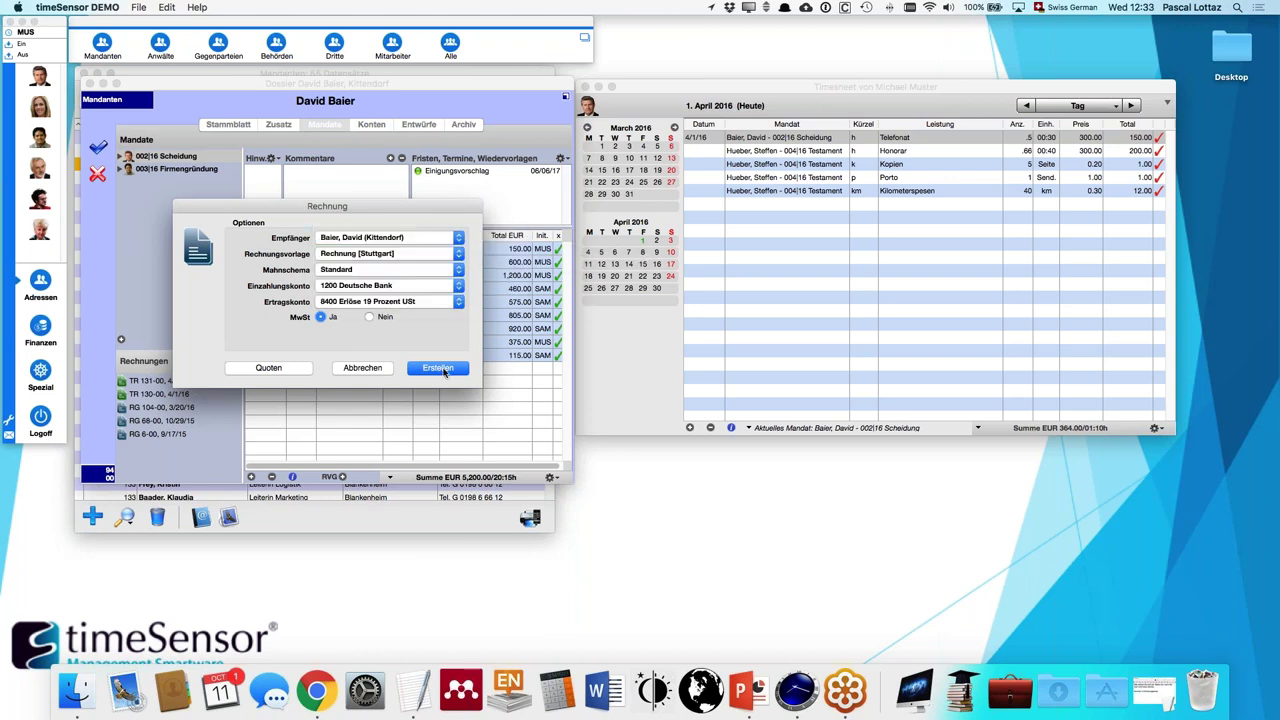
pyautogui.click(445, 370)
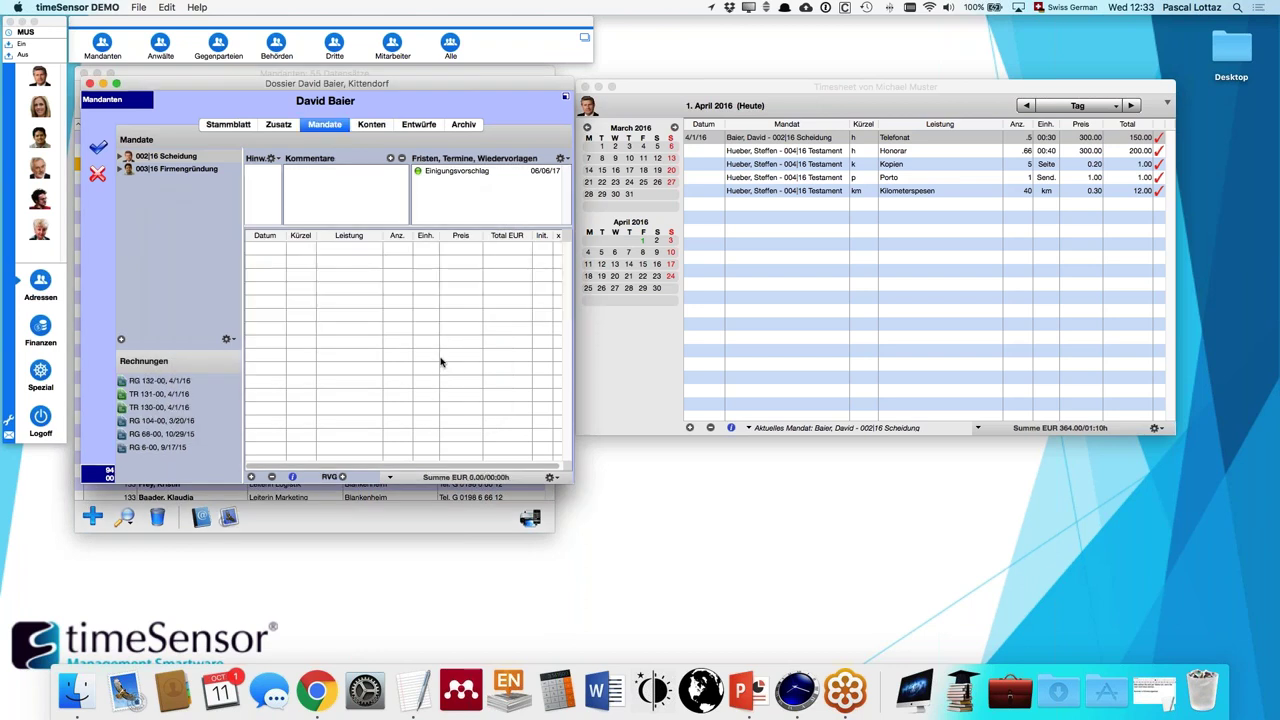
# - Open the new final invoice and book Teilrechnung Nr. 130-00 against it for its full amount
pyautogui.doubleClick(174, 383)
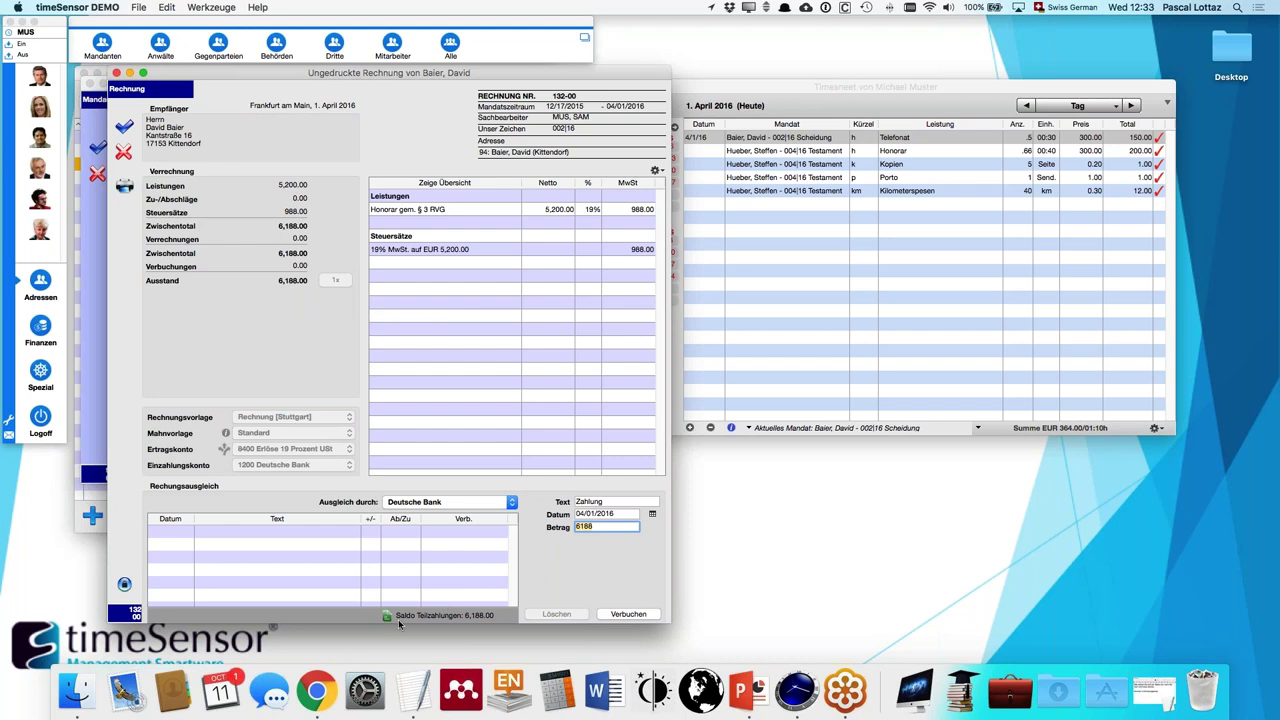
pyautogui.click(512, 502)
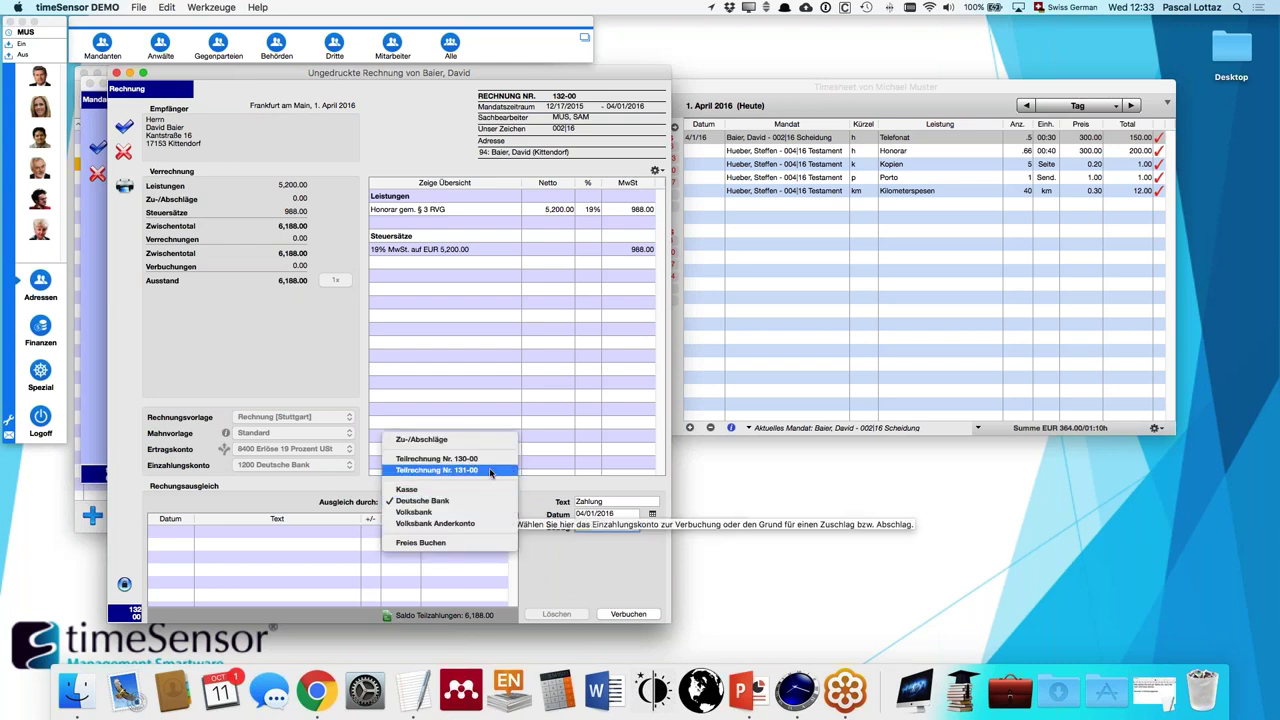
pyautogui.click(537, 490)
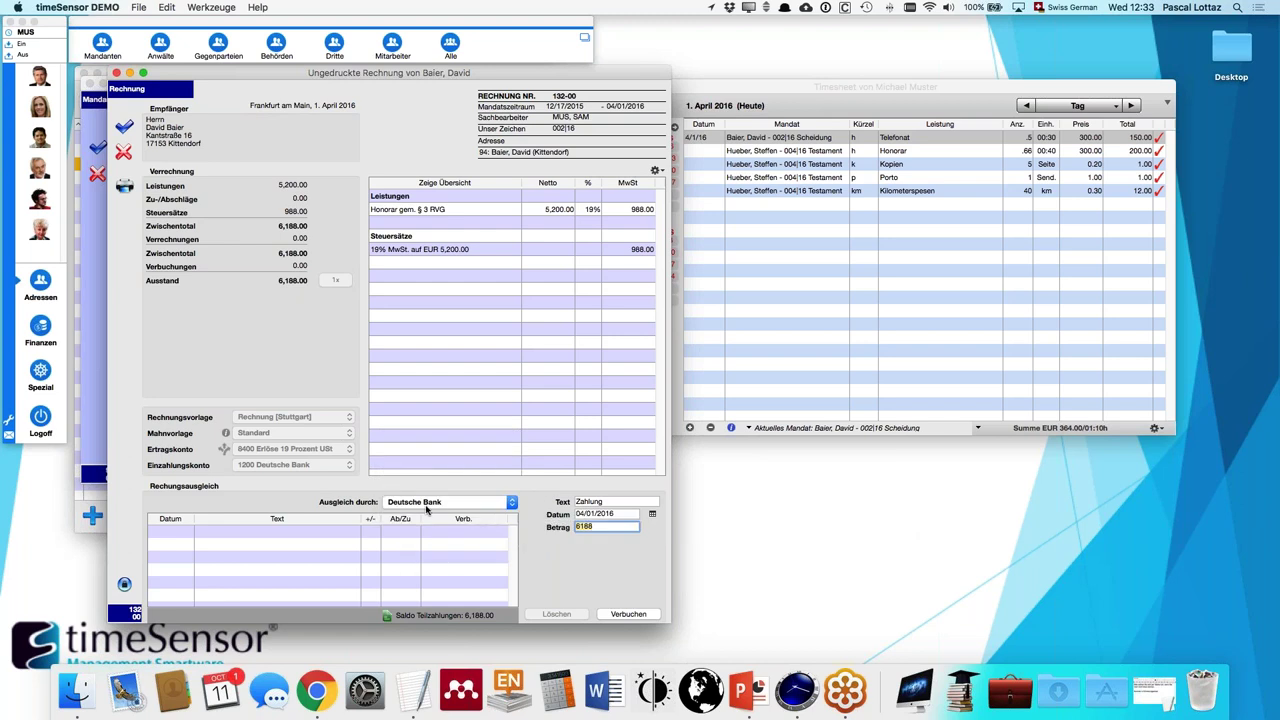
pyautogui.click(512, 504)
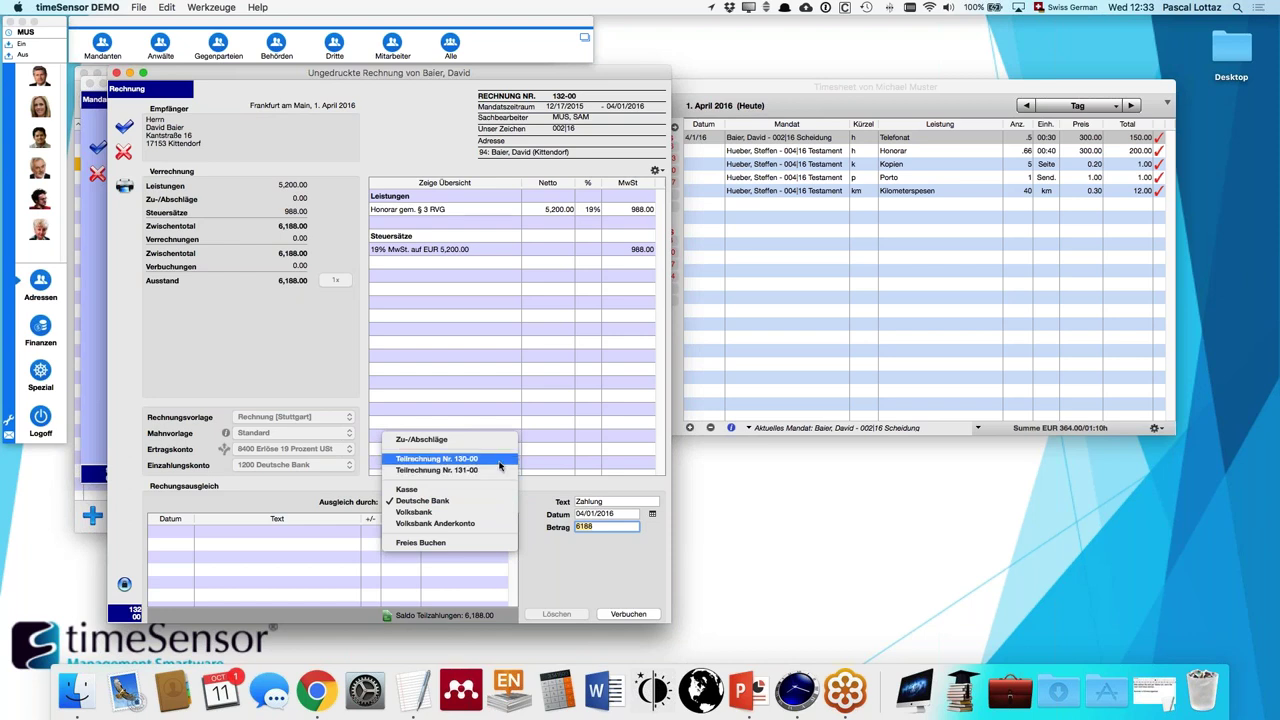
pyautogui.click(499, 463)
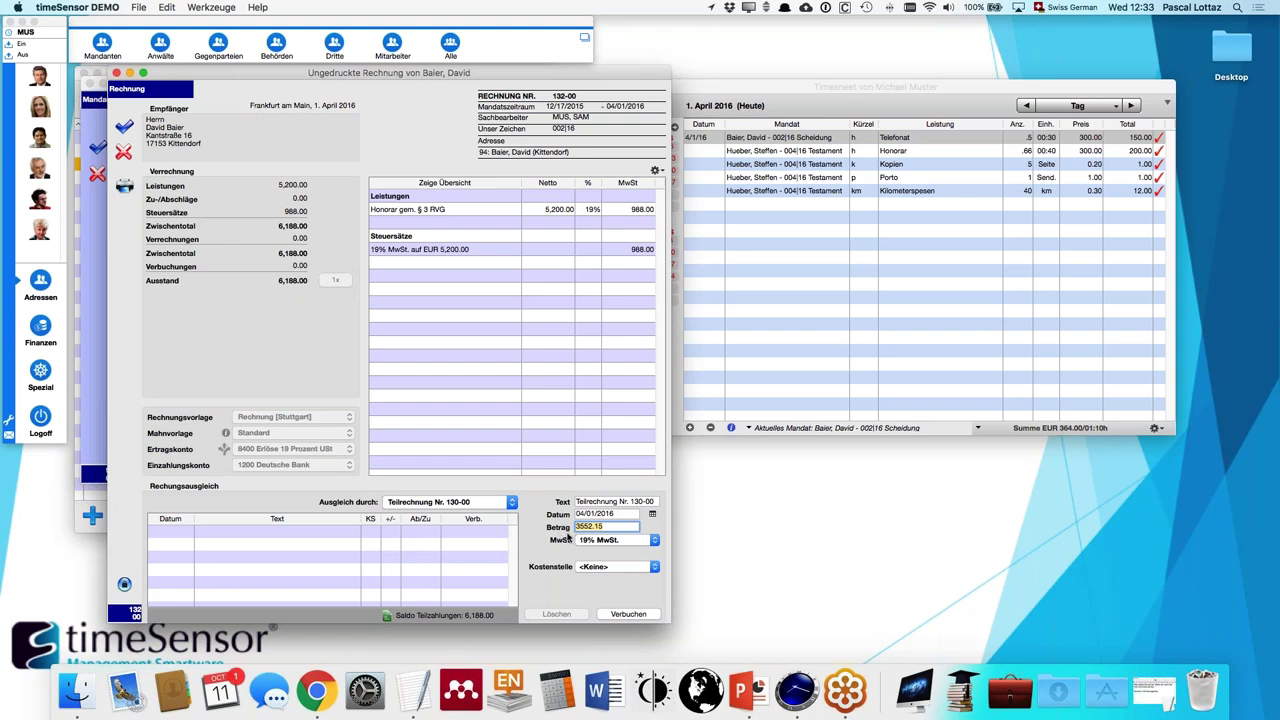
pyautogui.click(628, 613)
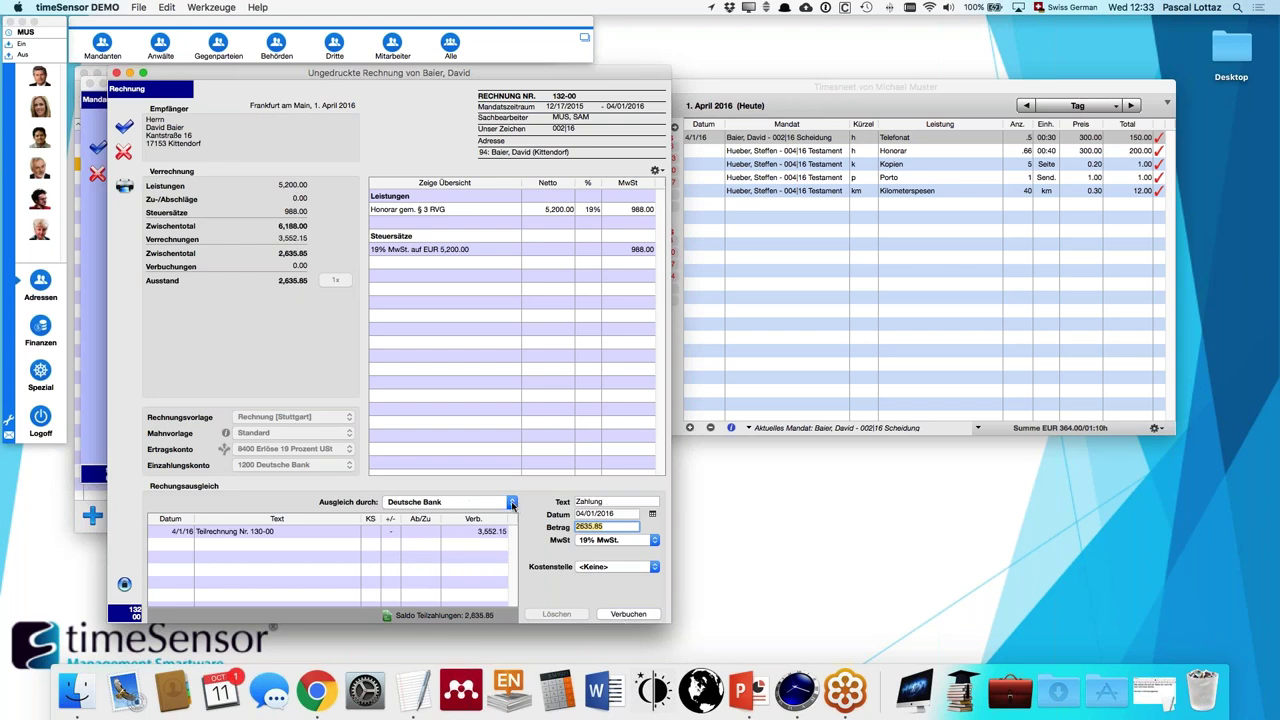
# - Book Teilrechnung Nr. 131-00 against the final invoice for its full amount as well
pyautogui.click(512, 505)
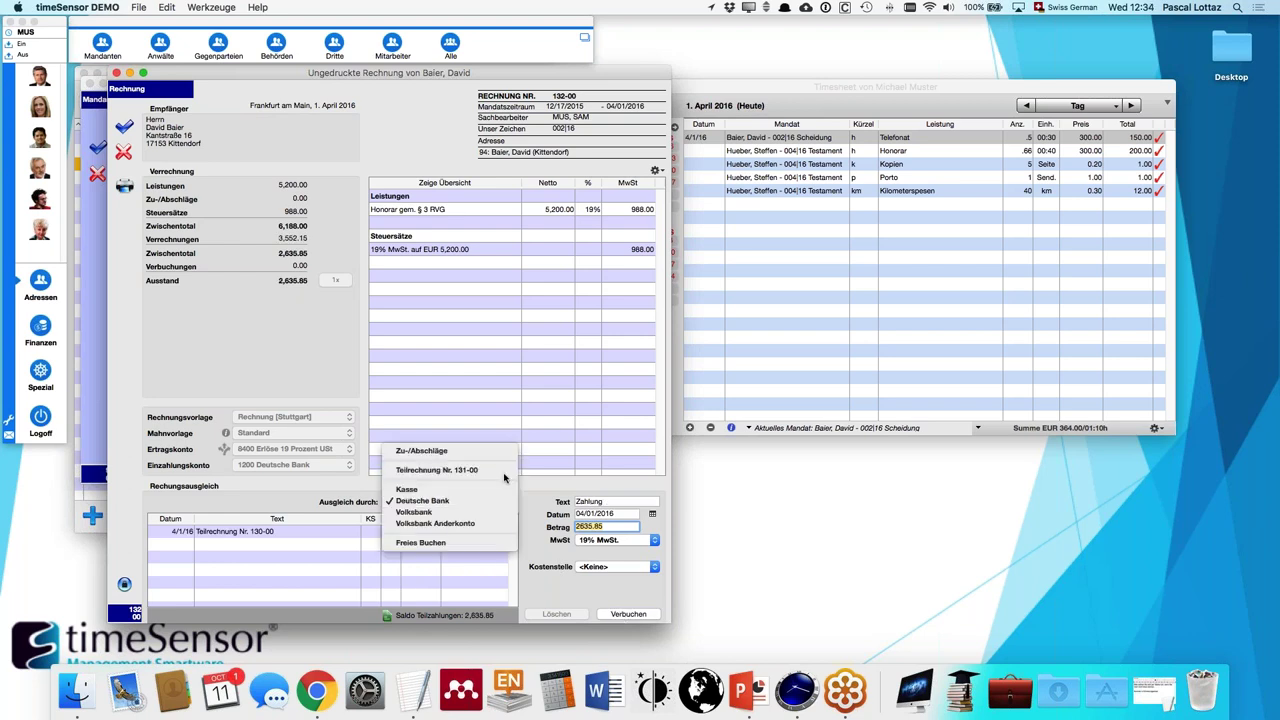
pyautogui.click(490, 470)
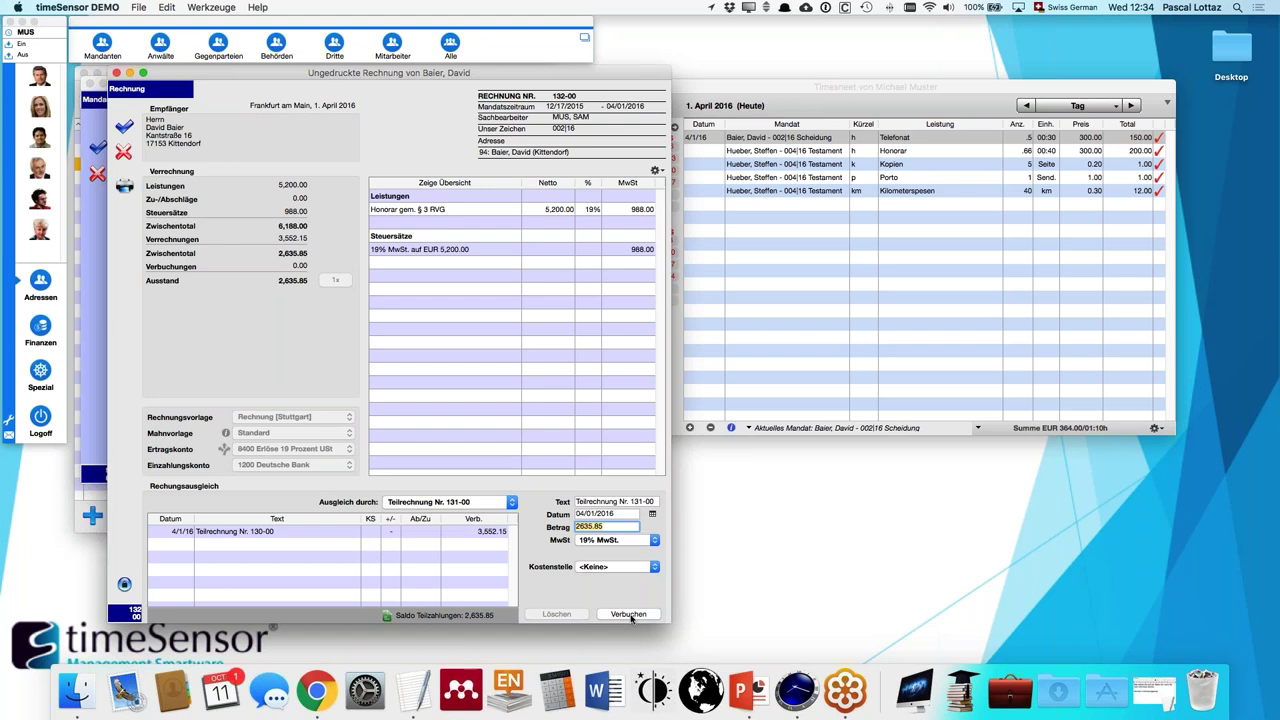
pyautogui.click(629, 614)
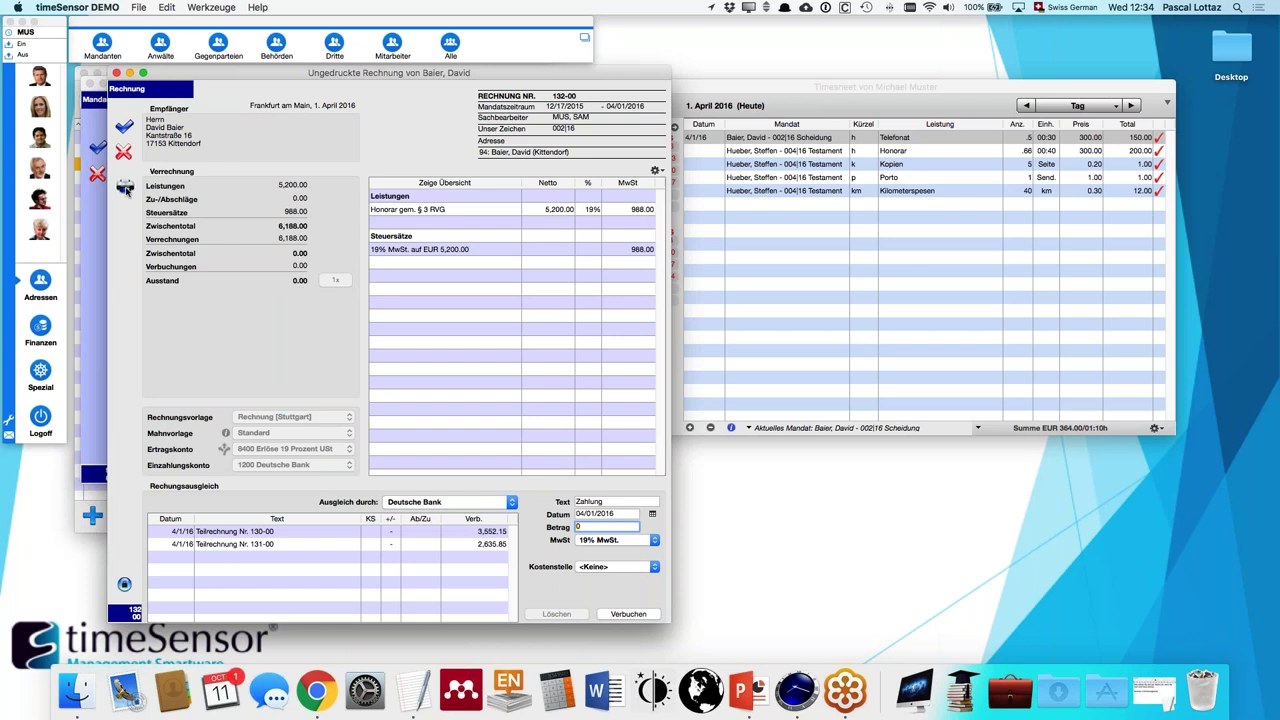
# - Generate the final invoice's letter and check its fee, VAT, partial-invoice deductions and outstanding balance lines
pyautogui.click(125, 188)
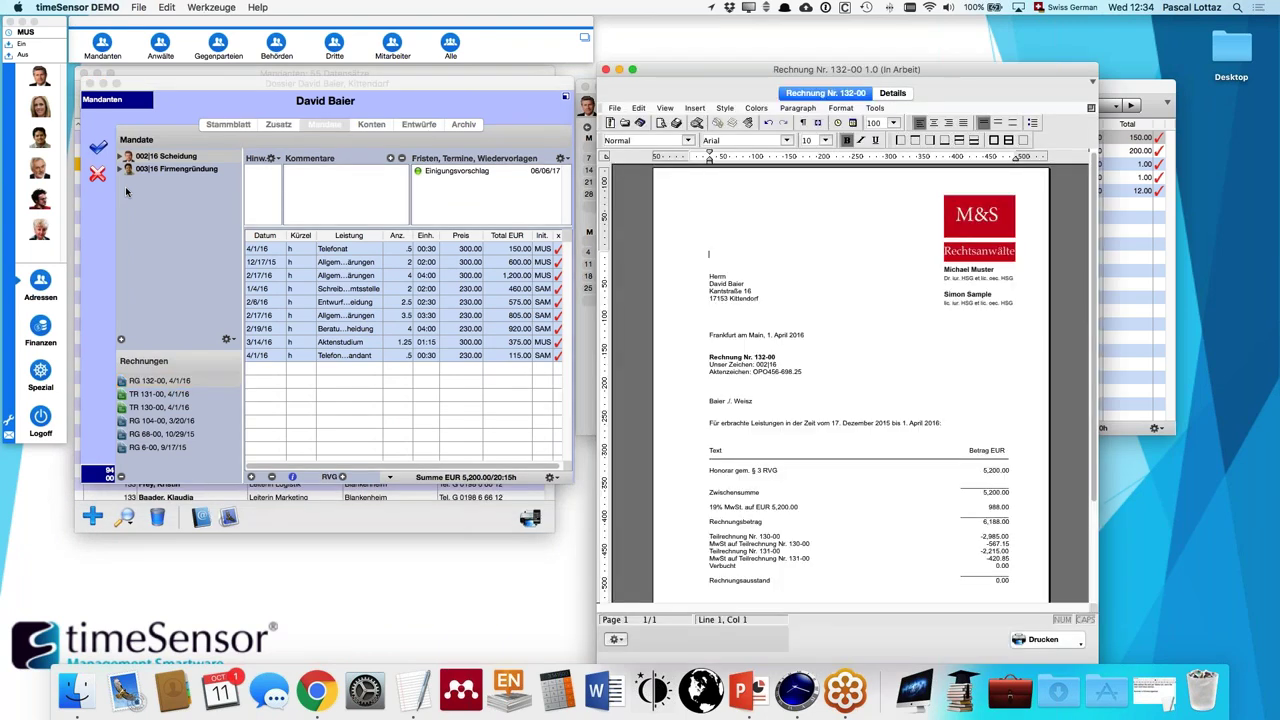
pyautogui.moveTo(775, 71); pyautogui.dragTo(777, 49)
pyautogui.scroll(-2, 850, 400)
pyautogui.moveTo(697, 486); pyautogui.dragTo(697, 444)
pyautogui.click(709, 384)
pyautogui.moveTo(709, 379); pyautogui.dragTo(1021, 378)
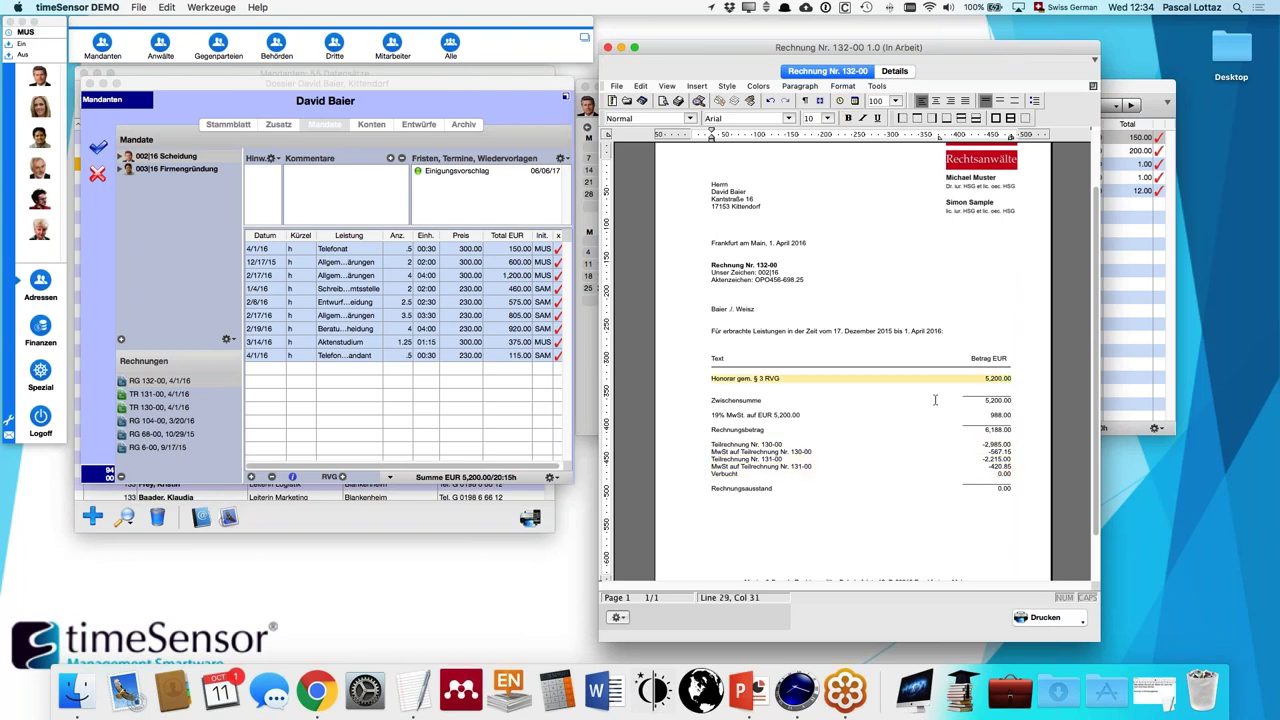
pyautogui.moveTo(710, 416); pyautogui.dragTo(1022, 418)
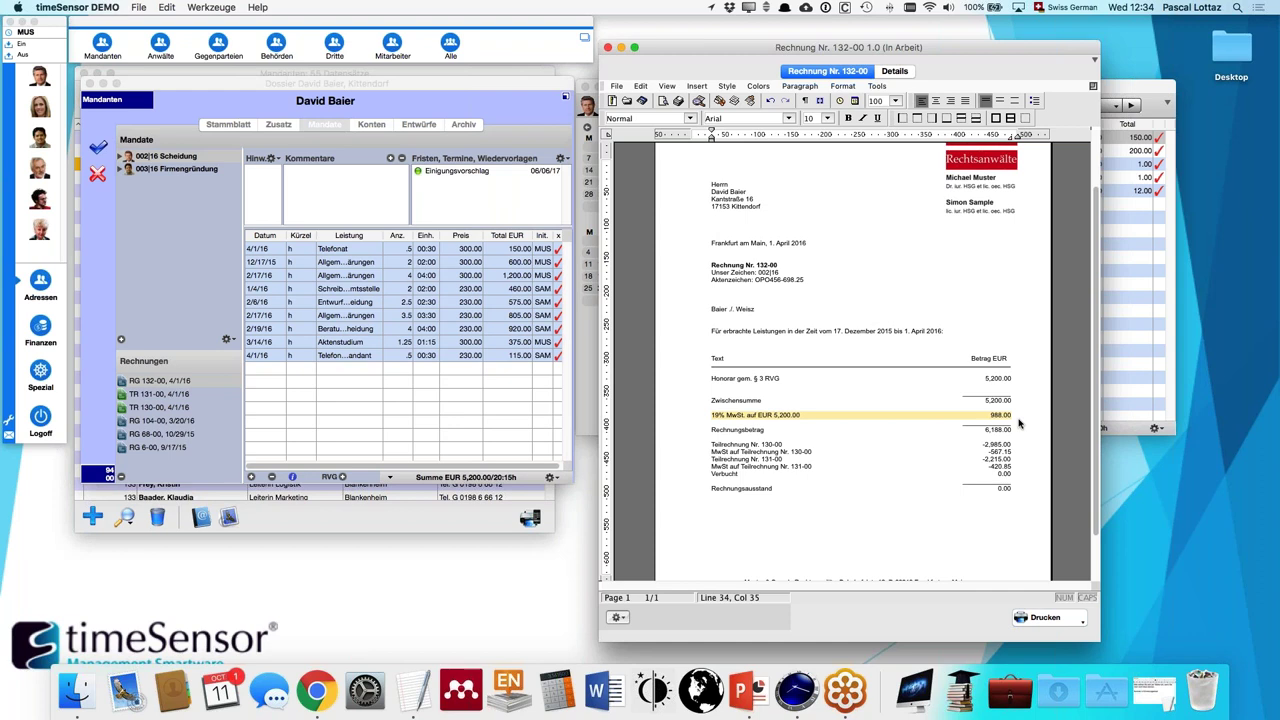
pyautogui.click(708, 446)
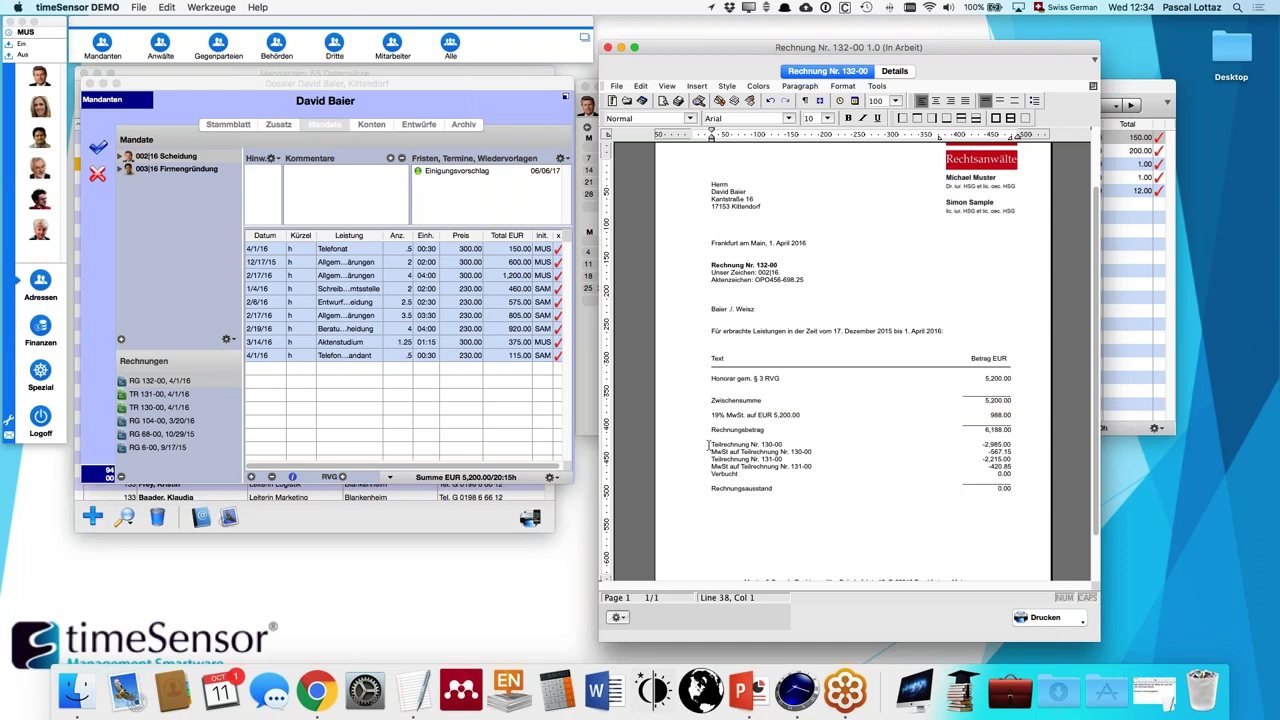
pyautogui.moveTo(708, 446); pyautogui.dragTo(1012, 467)
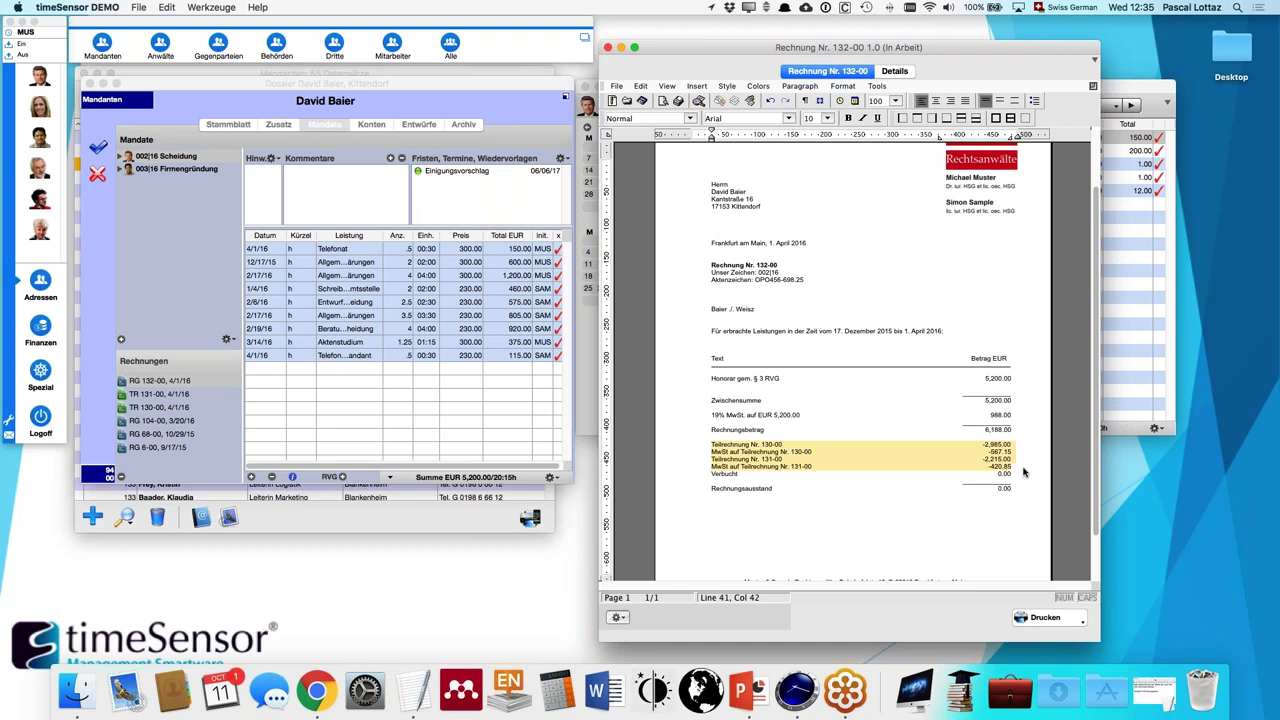
pyautogui.click(1009, 412)
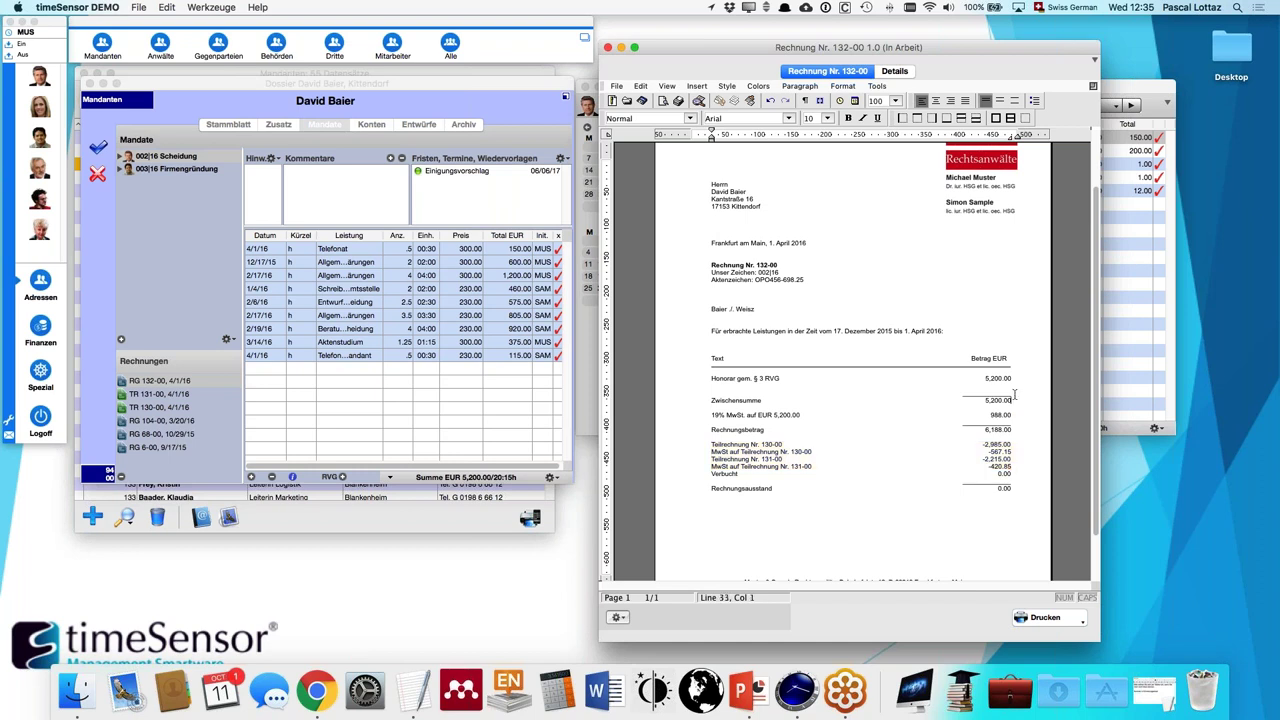
pyautogui.moveTo(1013, 379); pyautogui.dragTo(983, 380)
pyautogui.click(1015, 488)
# - Check the final invoice's service details page, then archive the invoice under the proposed title without printing
pyautogui.click(908, 72)
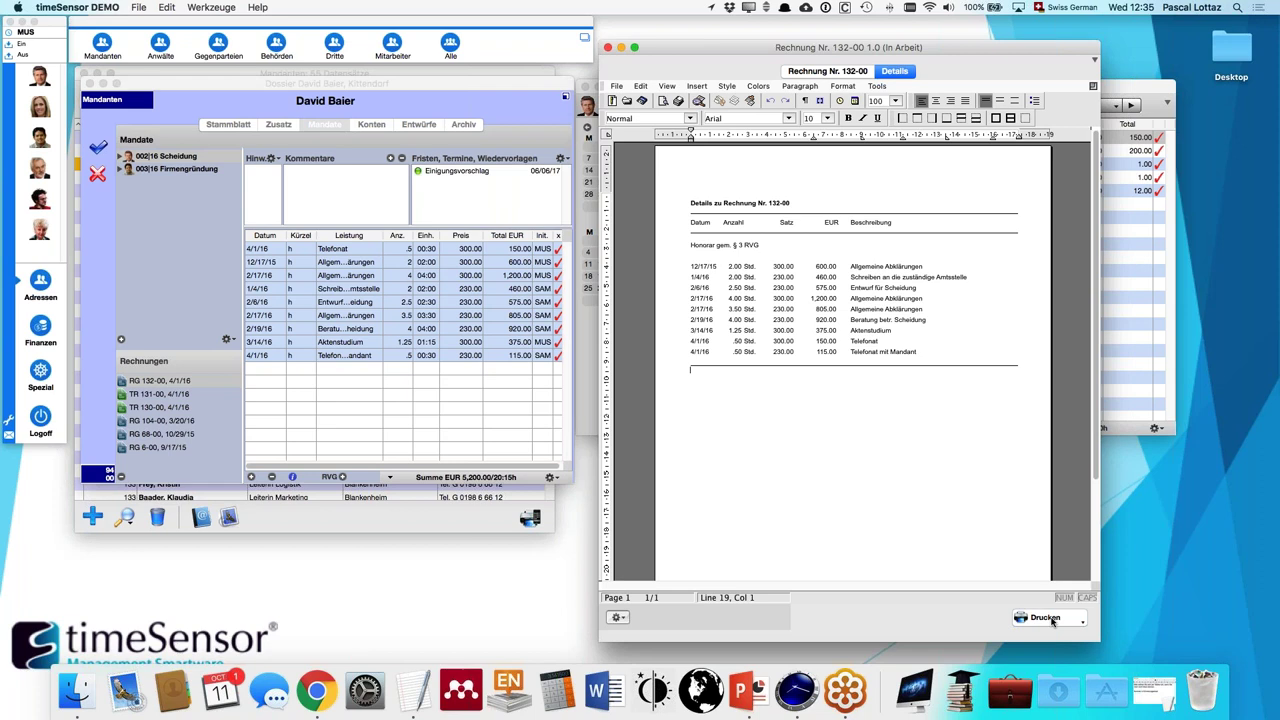
pyautogui.click(854, 77)
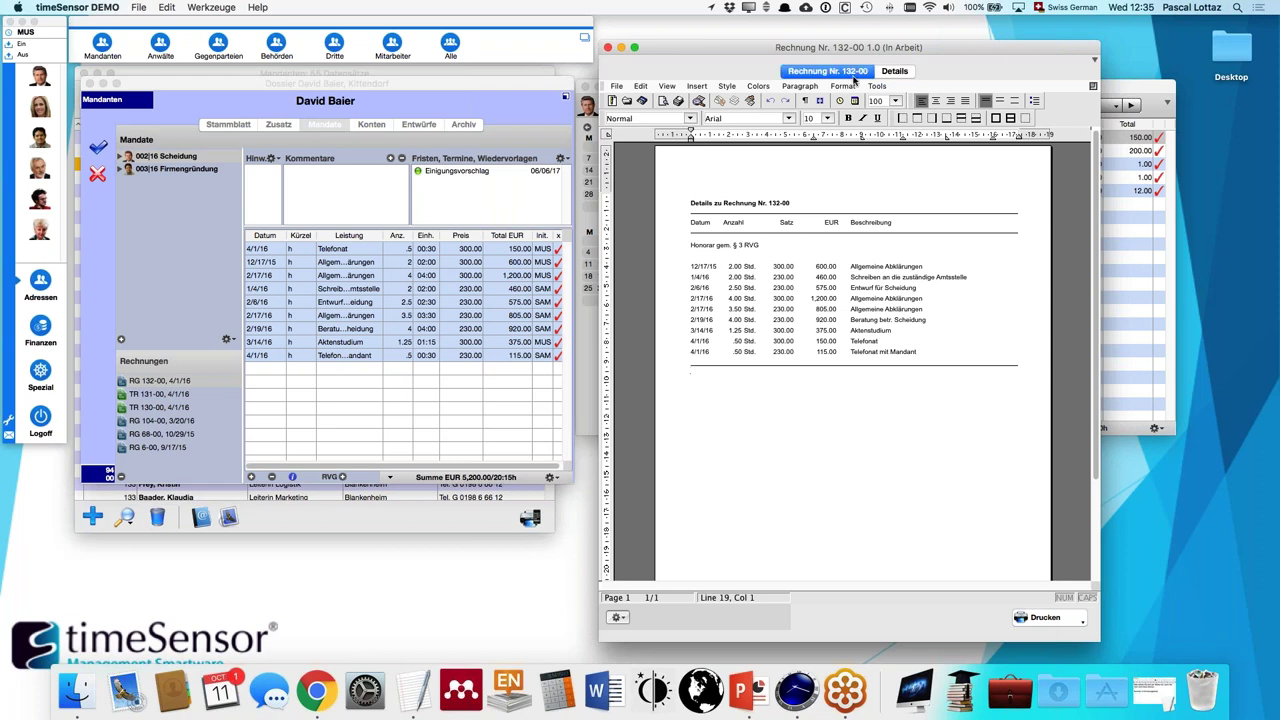
pyautogui.click(1052, 622)
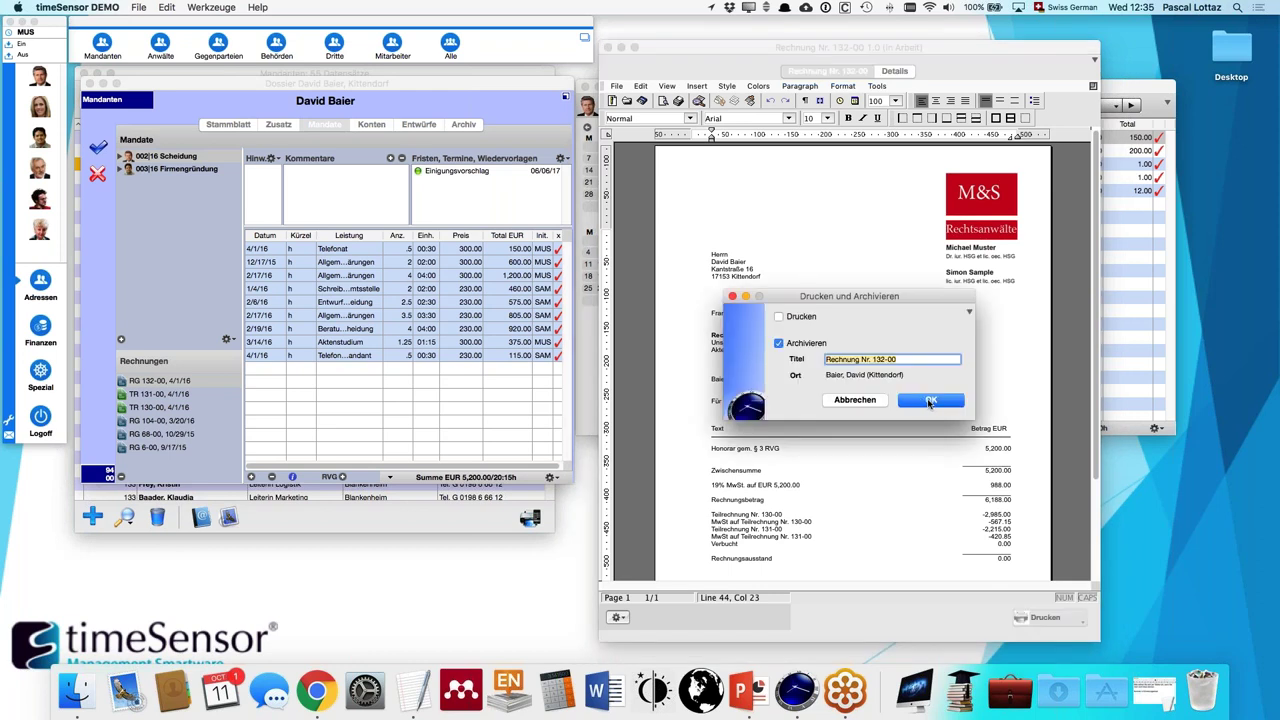
pyautogui.click(930, 401)
pyautogui.press('super+w')
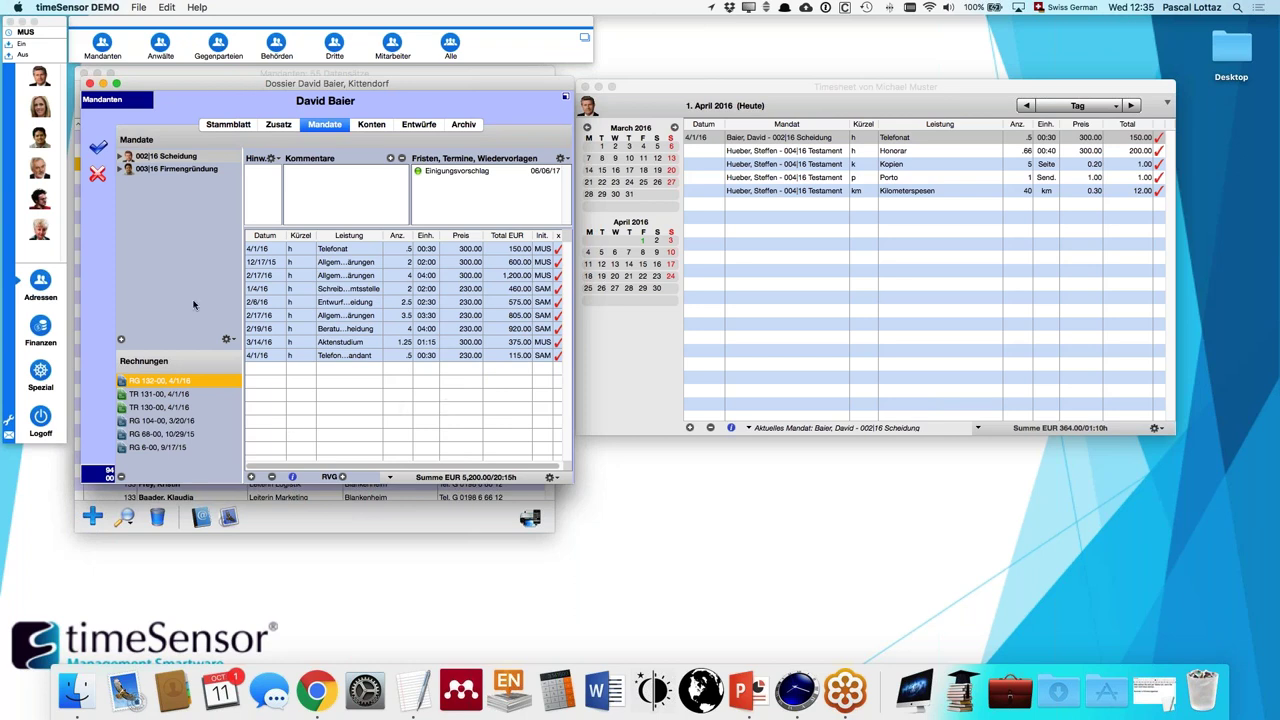
# - Start a Vorschussrechnung for the 002|16 Scheidung mandate and set its Leistung text to "Vorschuss gemäss Abmachung"
pyautogui.click(185, 469)
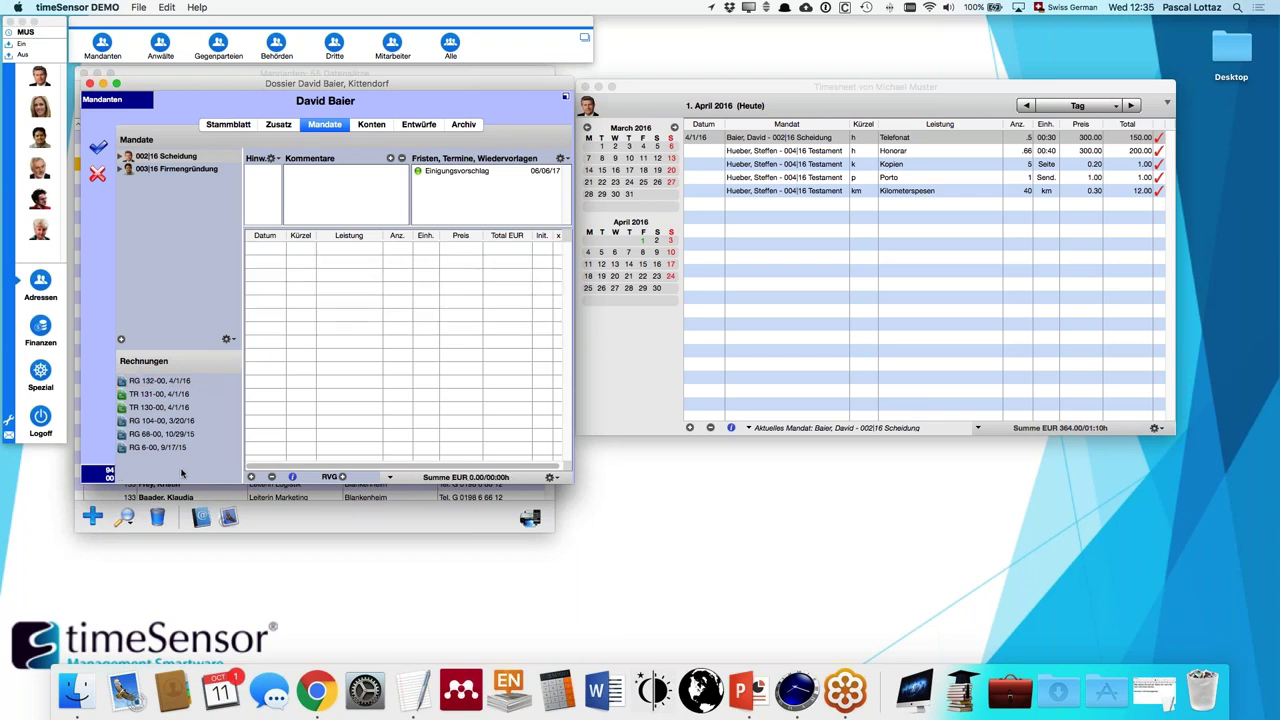
pyautogui.click(188, 157)
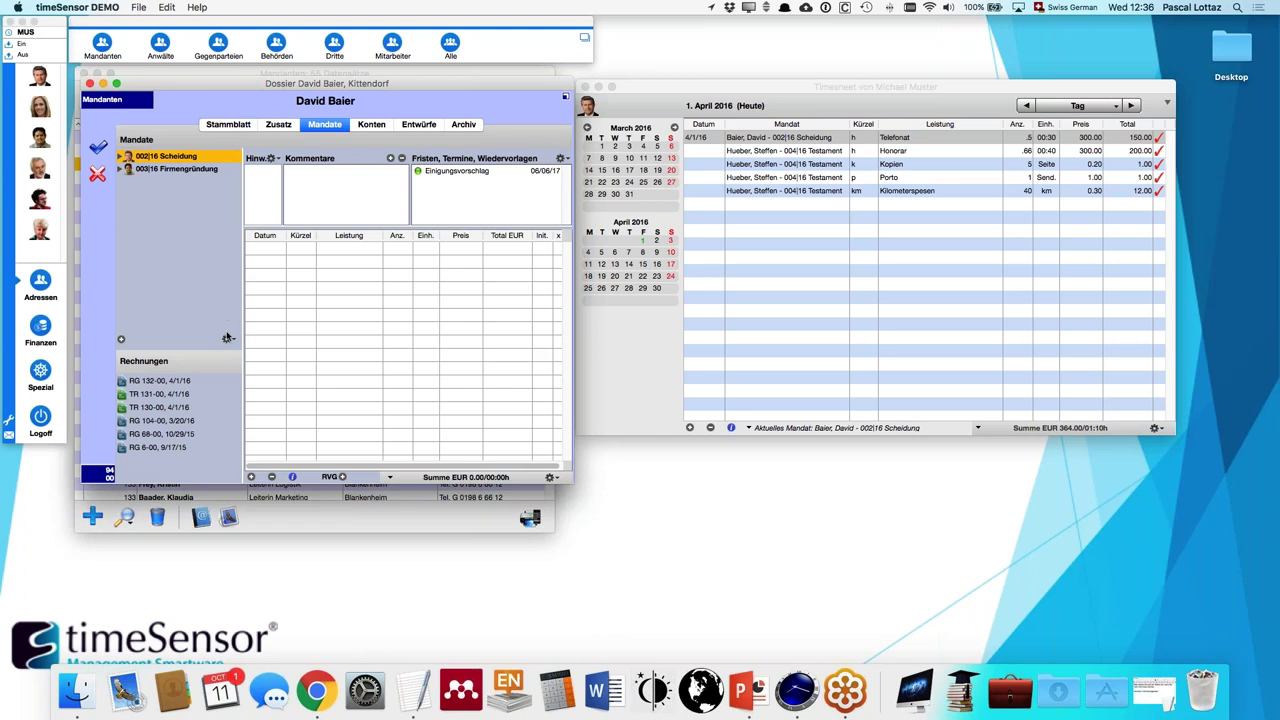
pyautogui.click(227, 339)
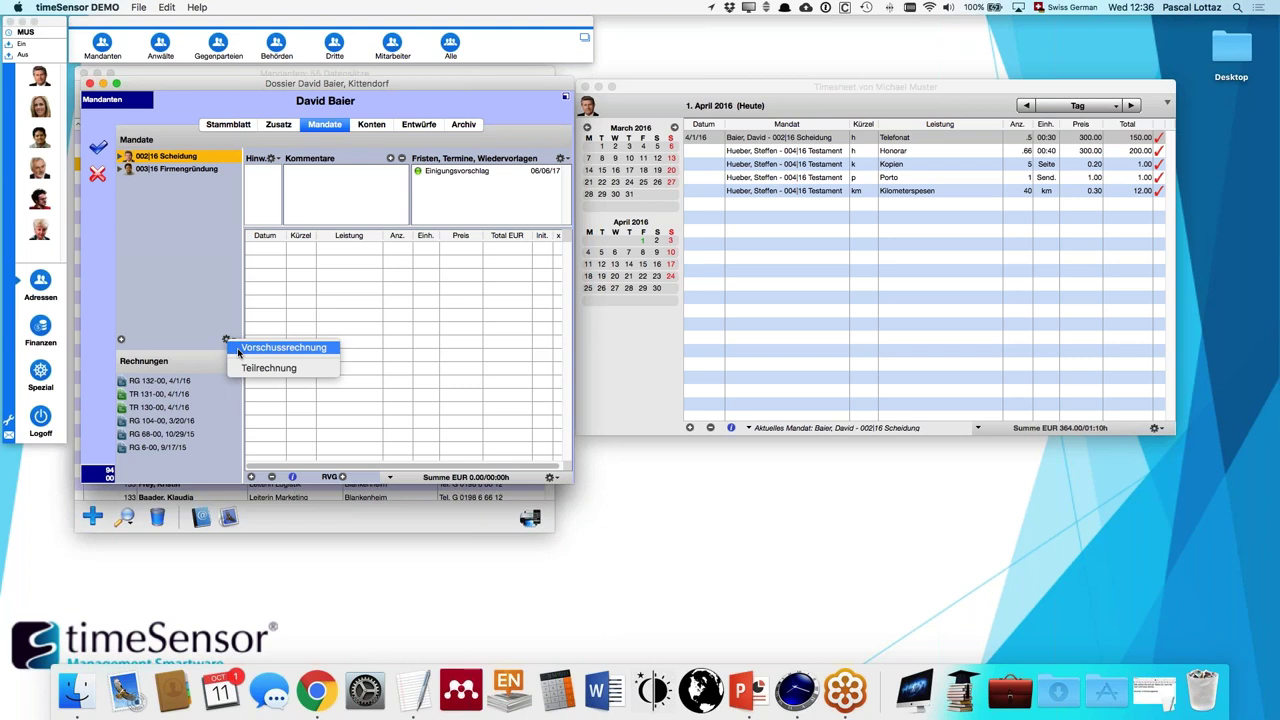
pyautogui.click(238, 348)
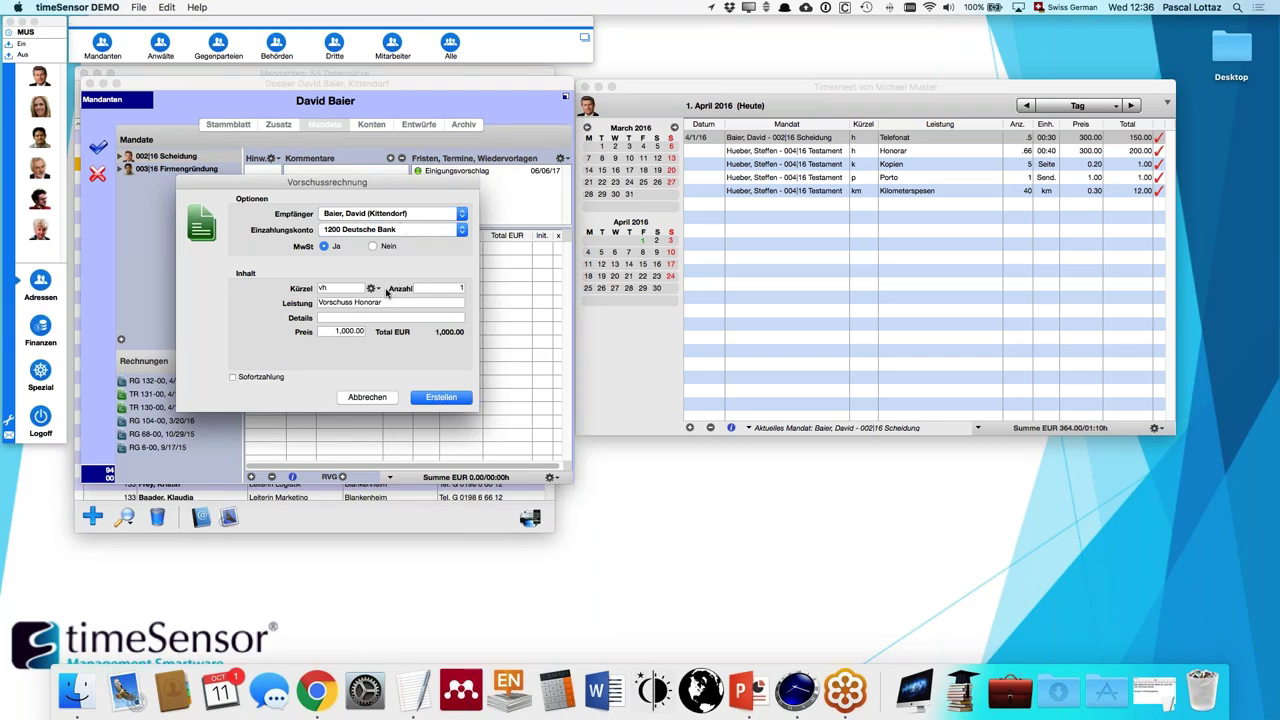
pyautogui.moveTo(386, 302); pyautogui.dragTo(312, 302)
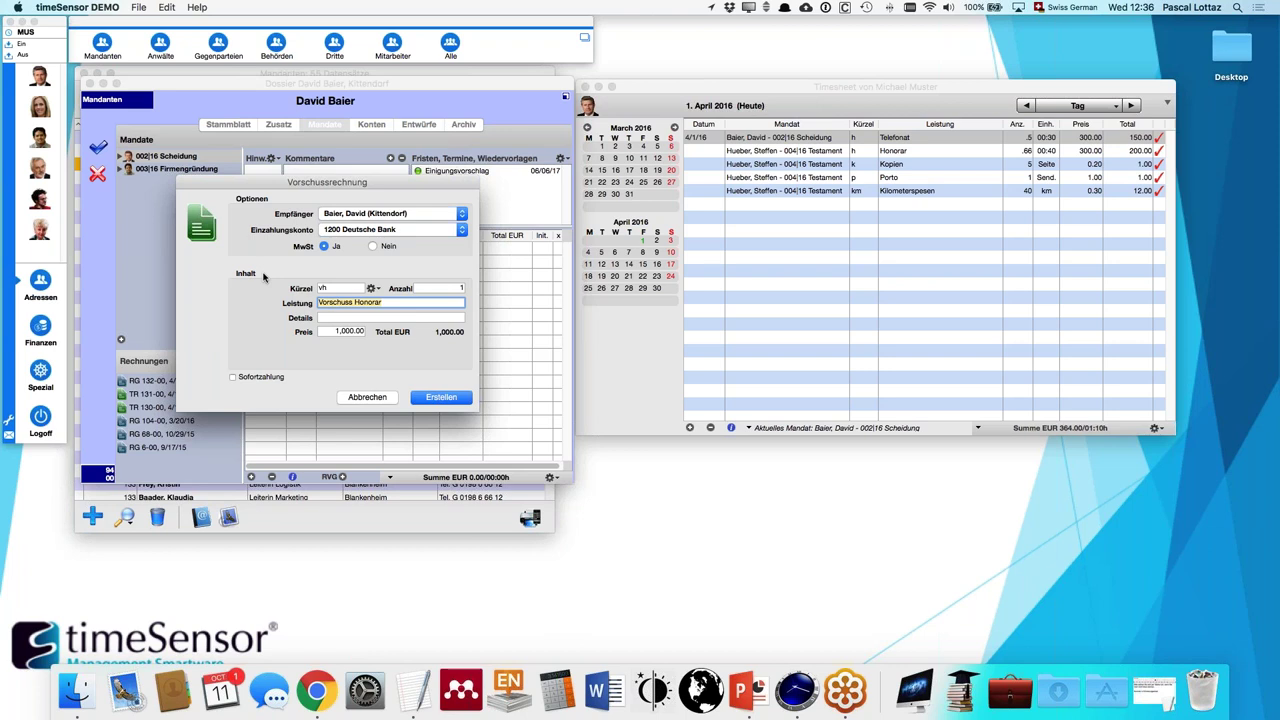
pyautogui.press('Right')
pyautogui.press('BackSpace')
pyautogui.press('BackSpace')
pyautogui.press('BackSpace')
pyautogui.press('BackSpace')
pyautogui.press('BackSpace')
pyautogui.press('BackSpace')
pyautogui.press('BackSpace')
pyautogui.press('BackSpace')
pyautogui.write('gemäss Abmachung')
# - Set the advance invoice's price to 3000 EUR and enable Sofortzahlung
pyautogui.click(355, 331)
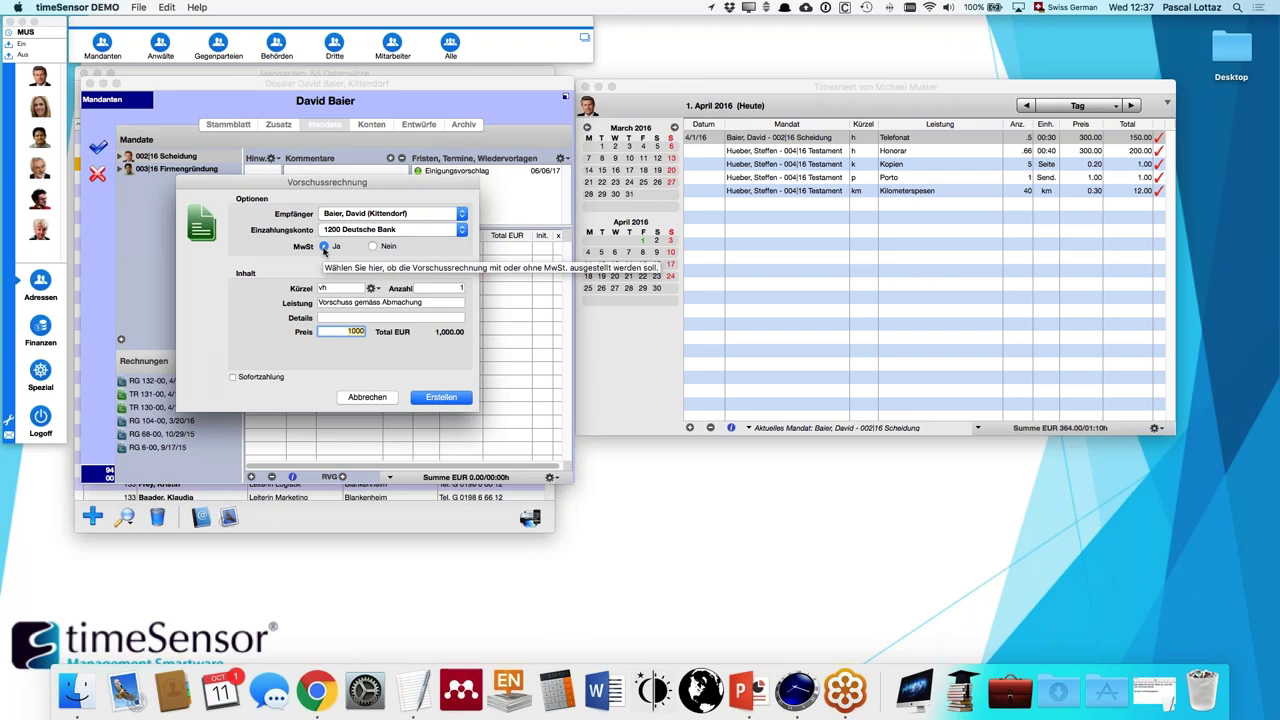
pyautogui.write('3')
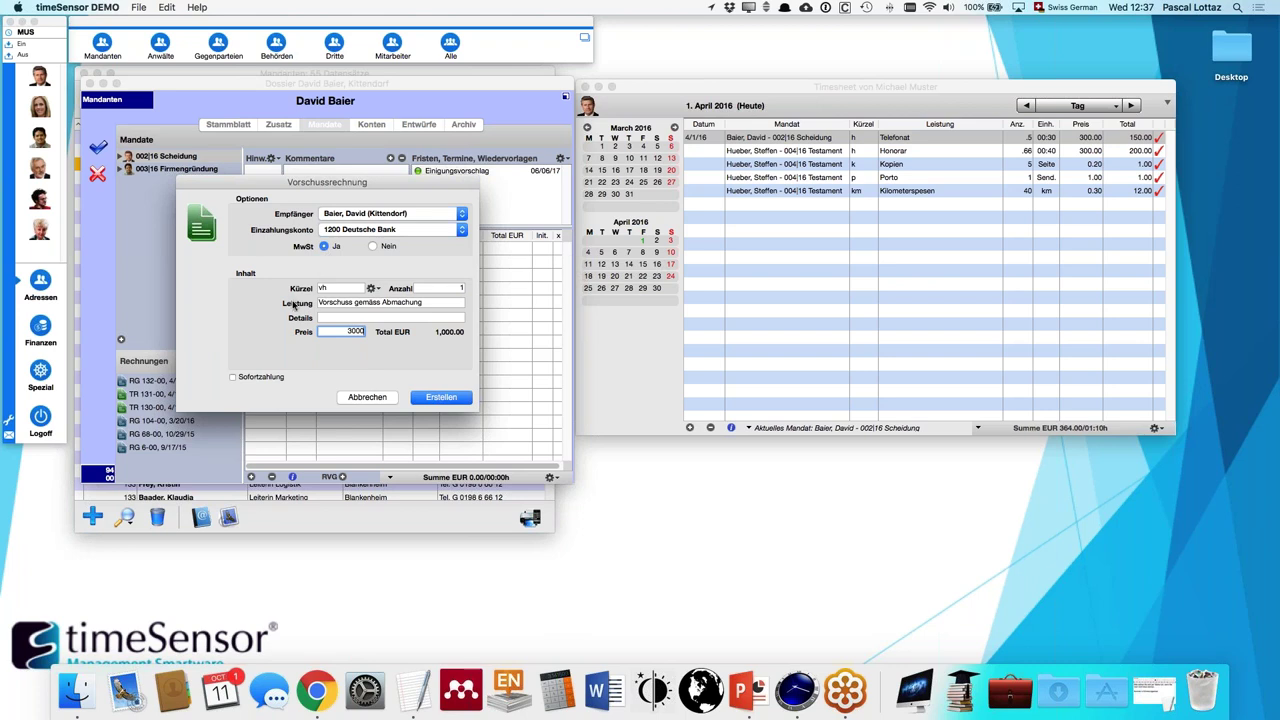
pyautogui.click(266, 381)
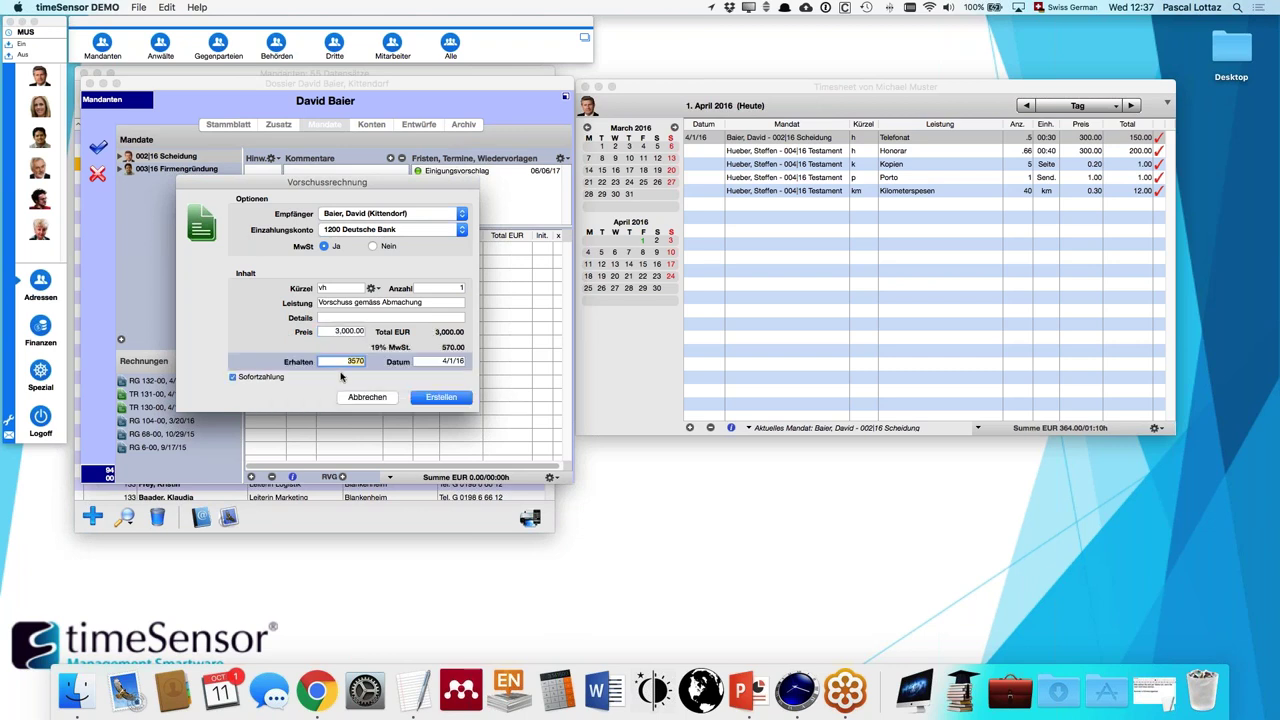
# - Set the advance invoice's Erhalten amount to 3000 EUR, disable Sofortzahlung and create the invoice
pyautogui.write('3000')
pyautogui.press('Tab')
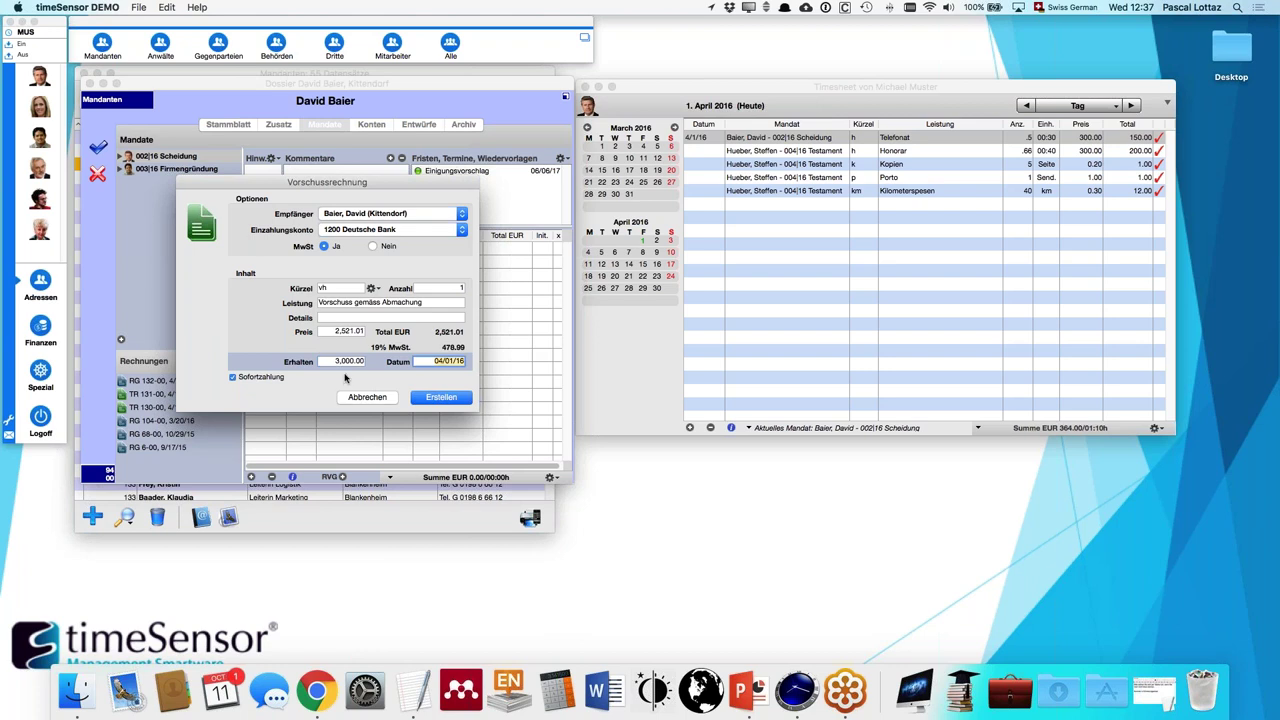
pyautogui.press('Tab')
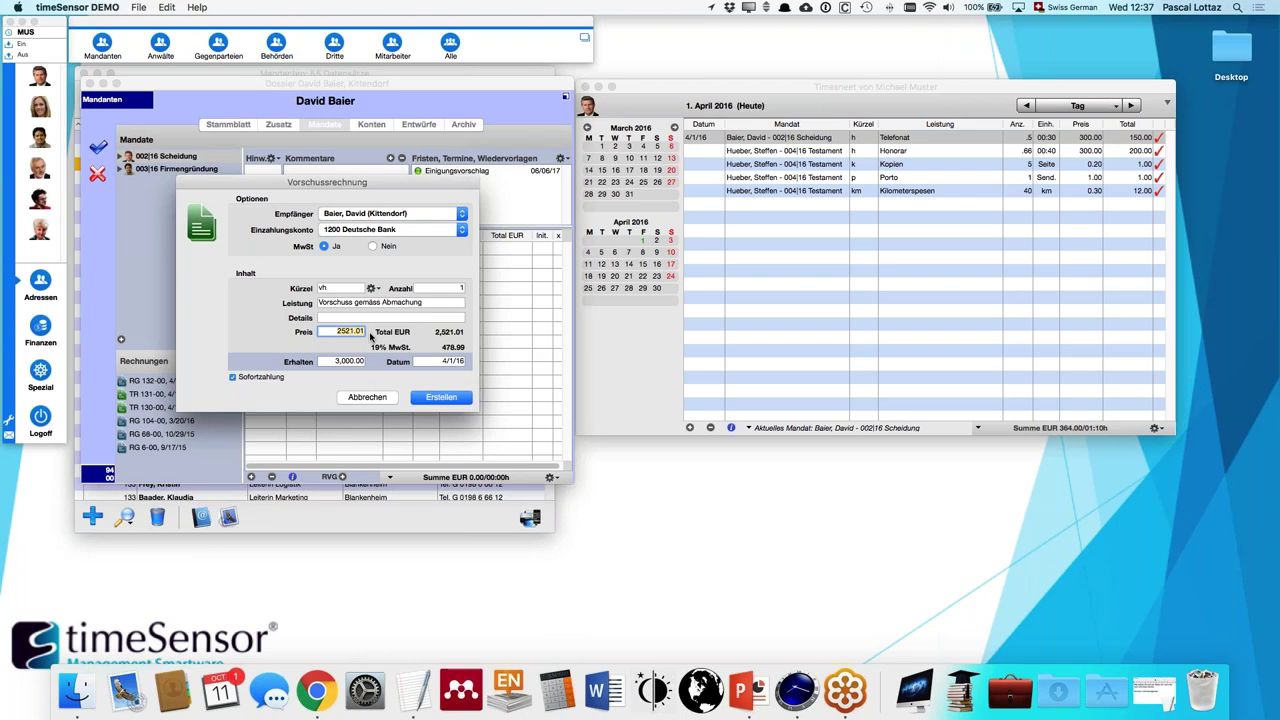
pyautogui.click(256, 380)
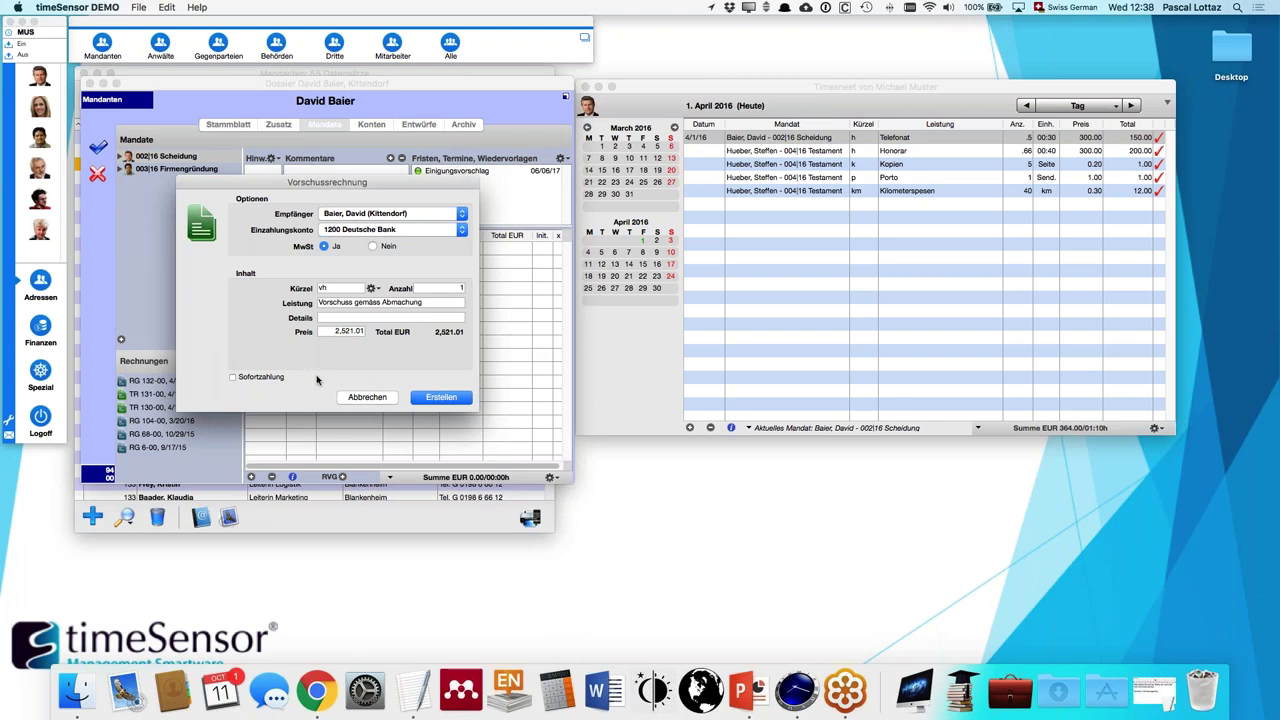
pyautogui.click(462, 399)
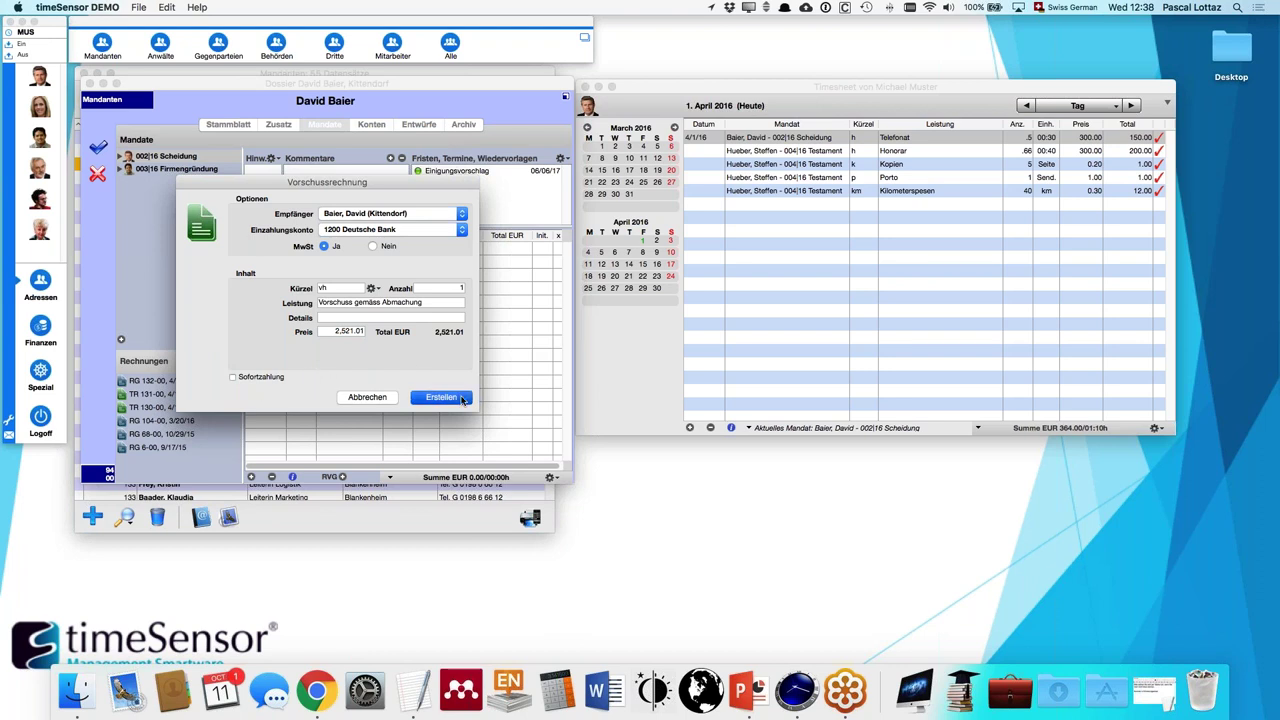
# - Open the new advance invoice, generate its letter to check the amounts, and close the letter
pyautogui.click(175, 385)
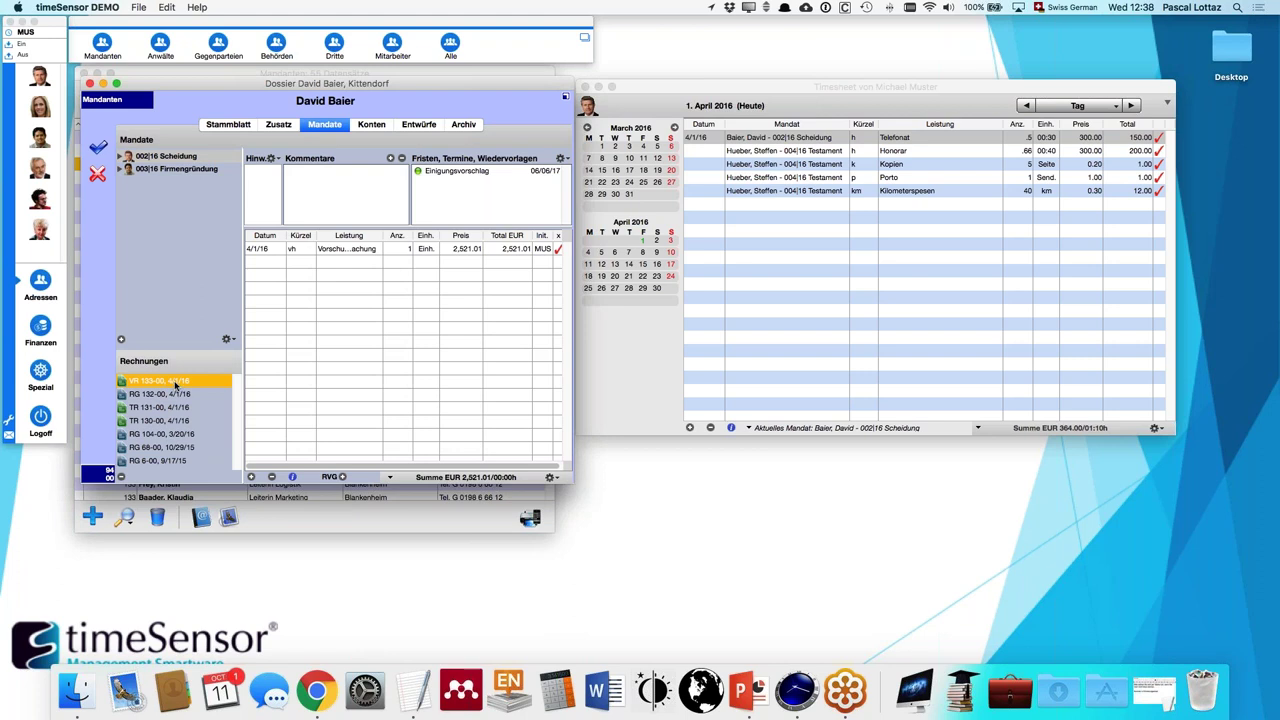
pyautogui.doubleClick(175, 385)
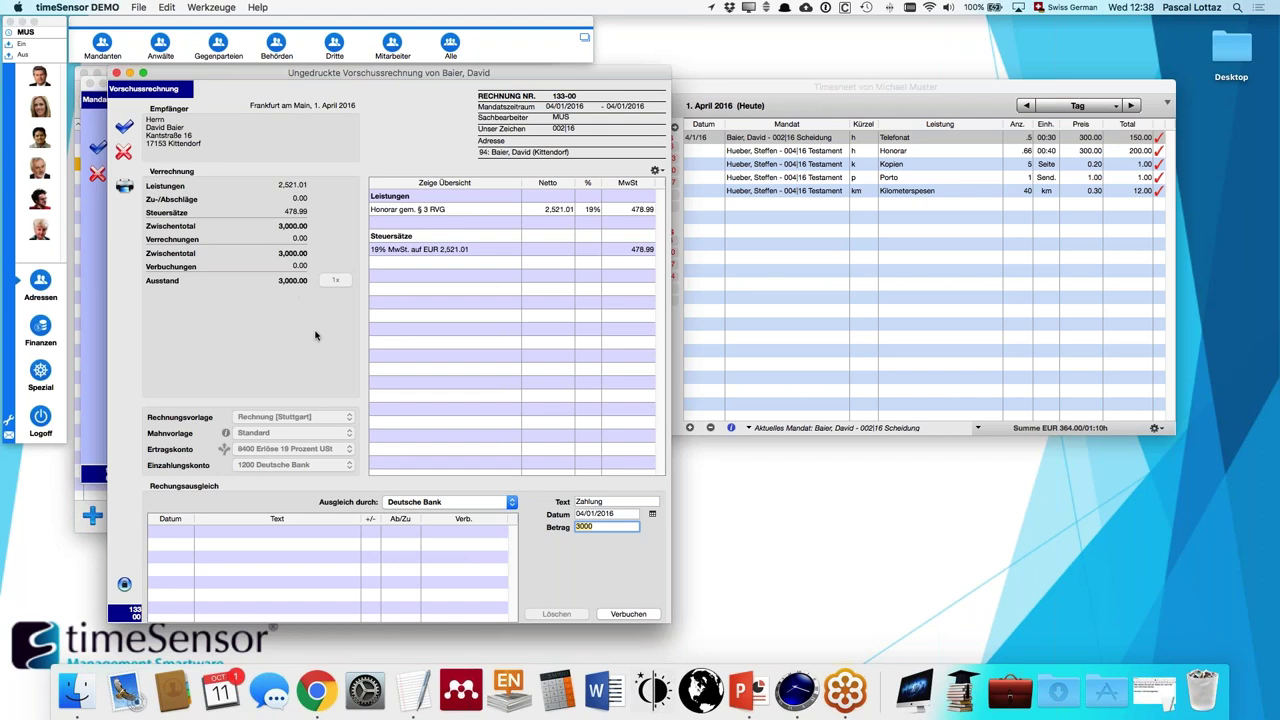
pyautogui.click(124, 188)
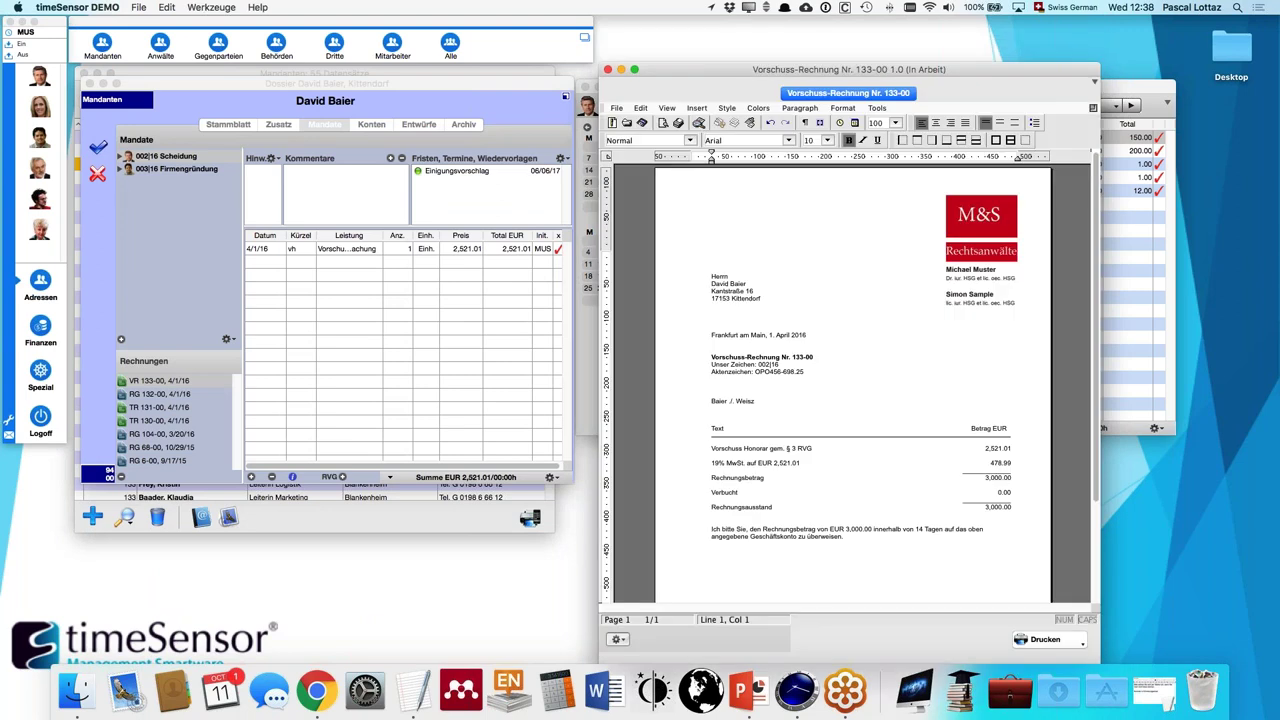
pyautogui.press('super+w')
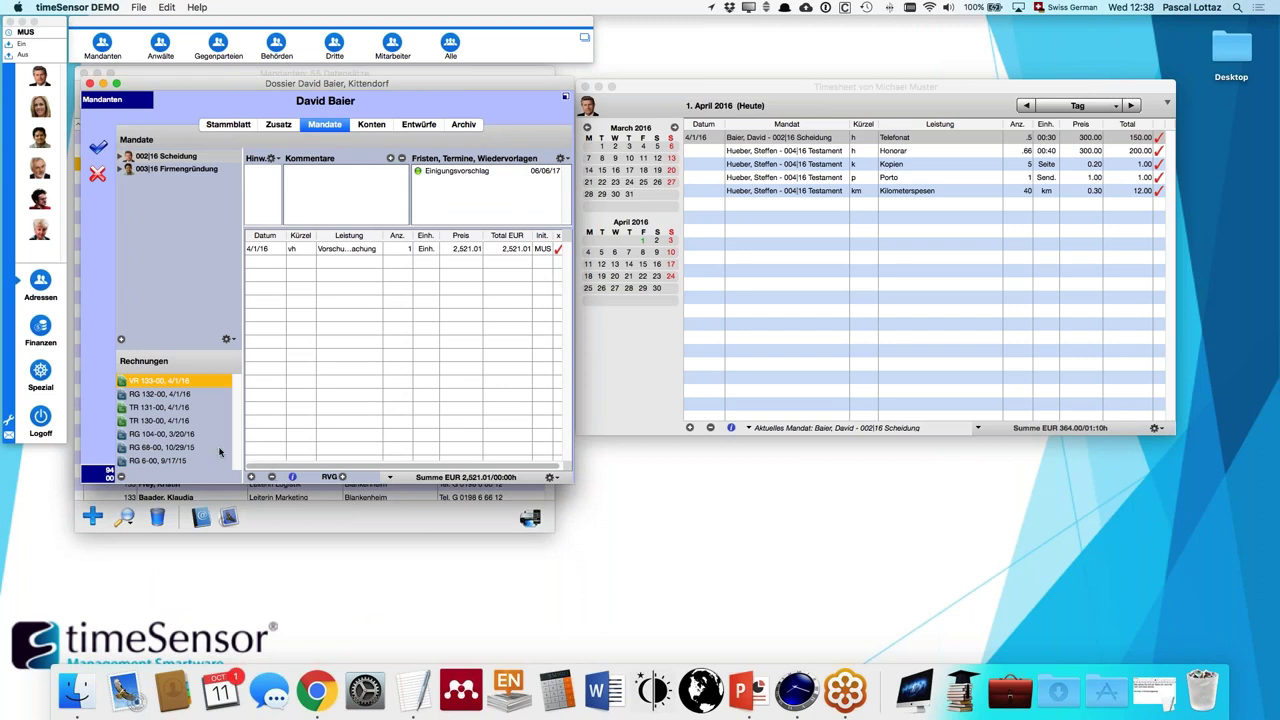
# - Add an Honorar service entry with code h to the 002|16 Scheidung mandate
pyautogui.click(184, 378)
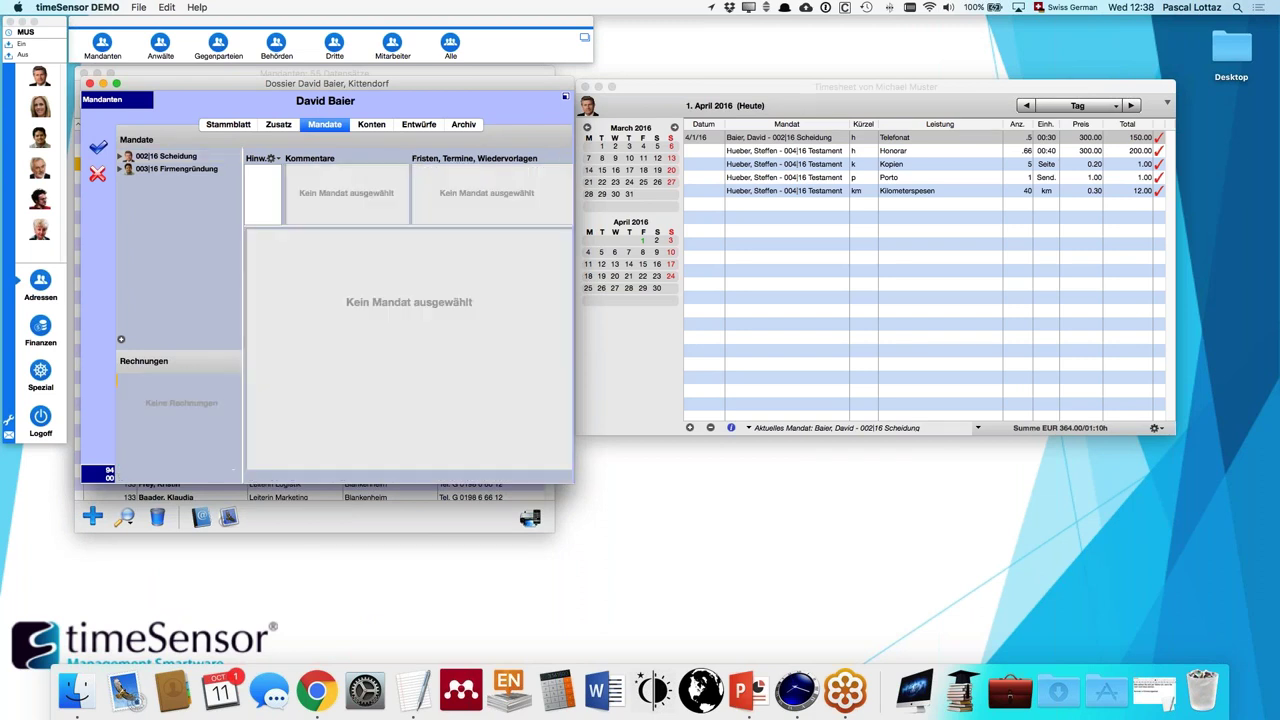
pyautogui.click(251, 477)
pyautogui.write('h')
pyautogui.press('Tab')
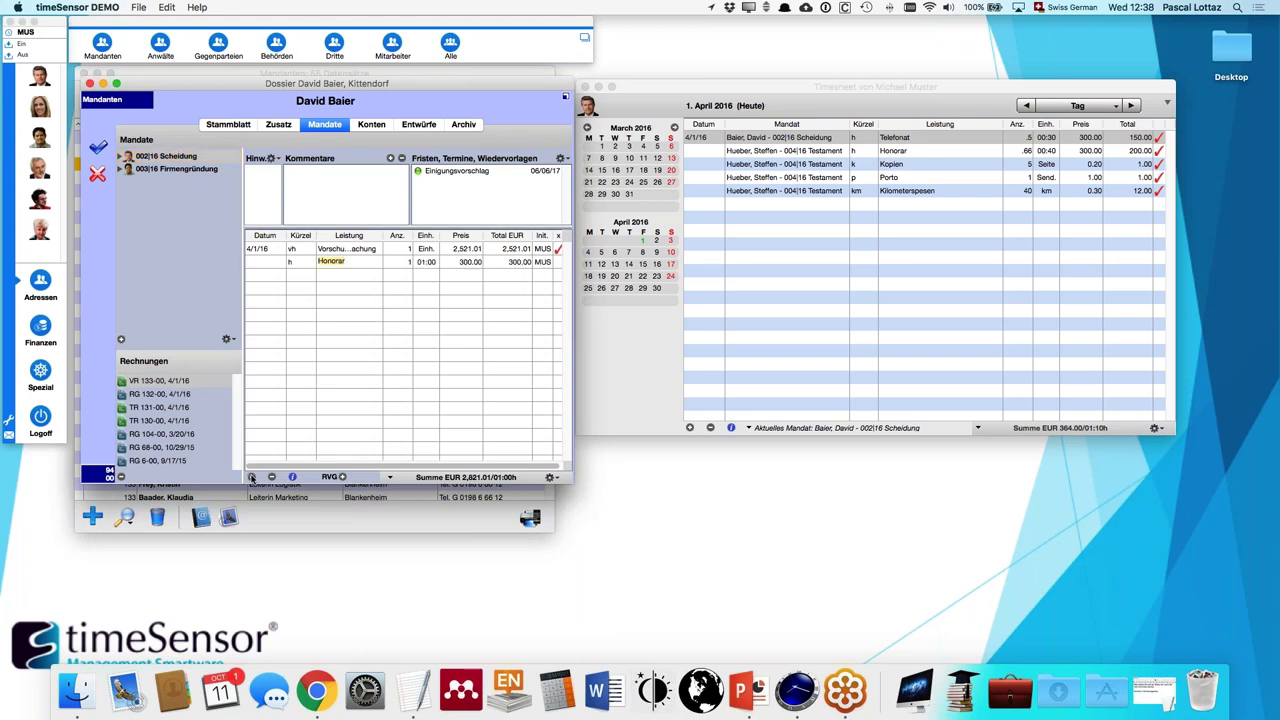
pyautogui.click(379, 342)
# - Create a Rechnung from the Honorar entry and inspect its settlement options for offsetting the advance invoice
pyautogui.click(227, 339)
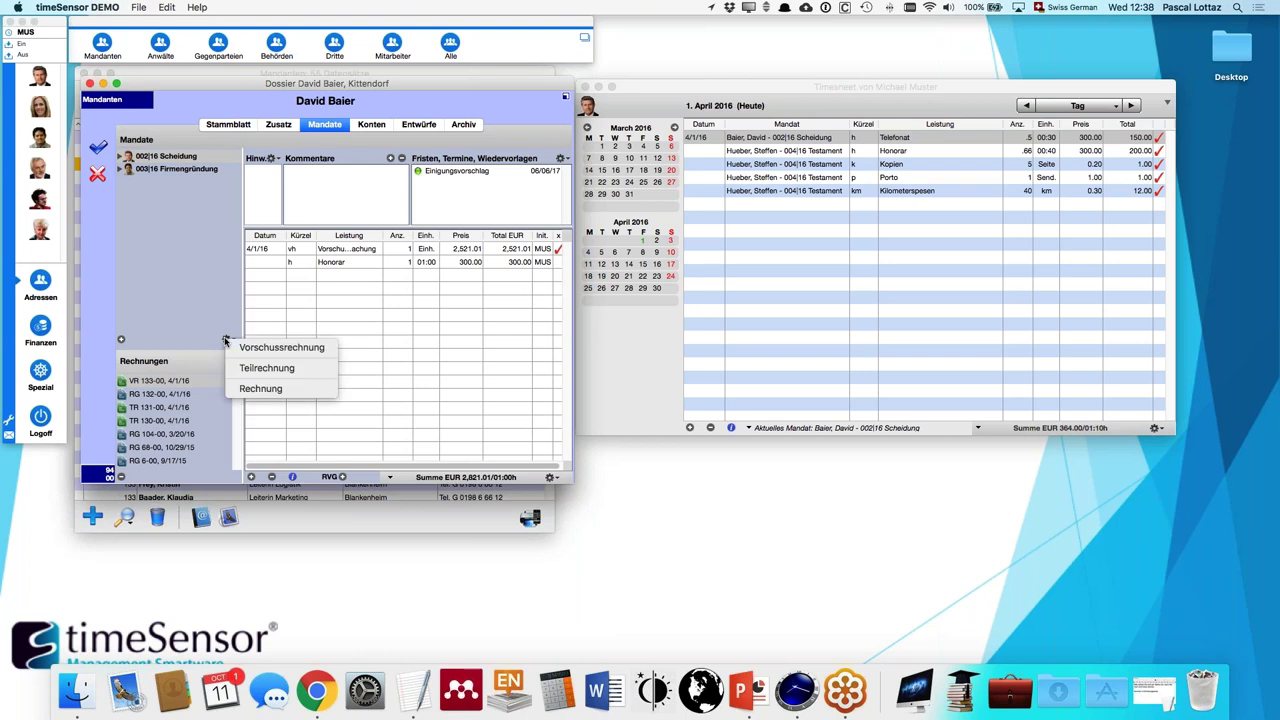
pyautogui.click(248, 390)
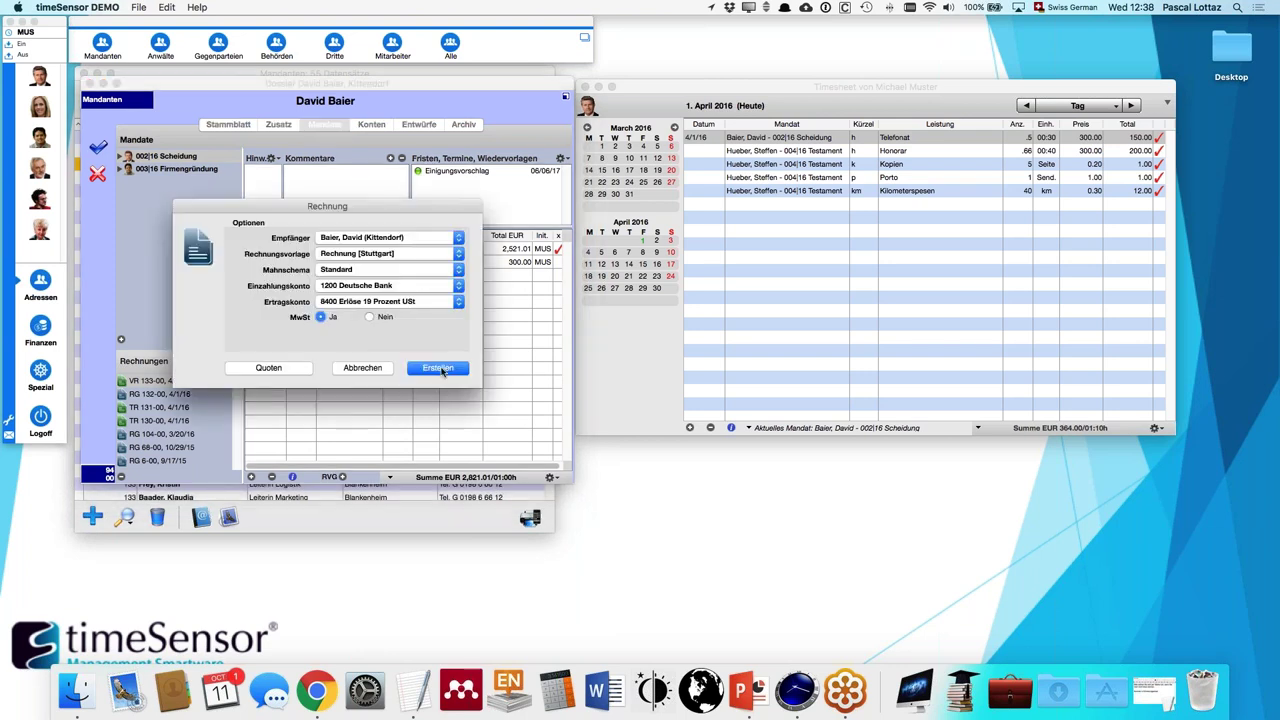
pyautogui.click(443, 371)
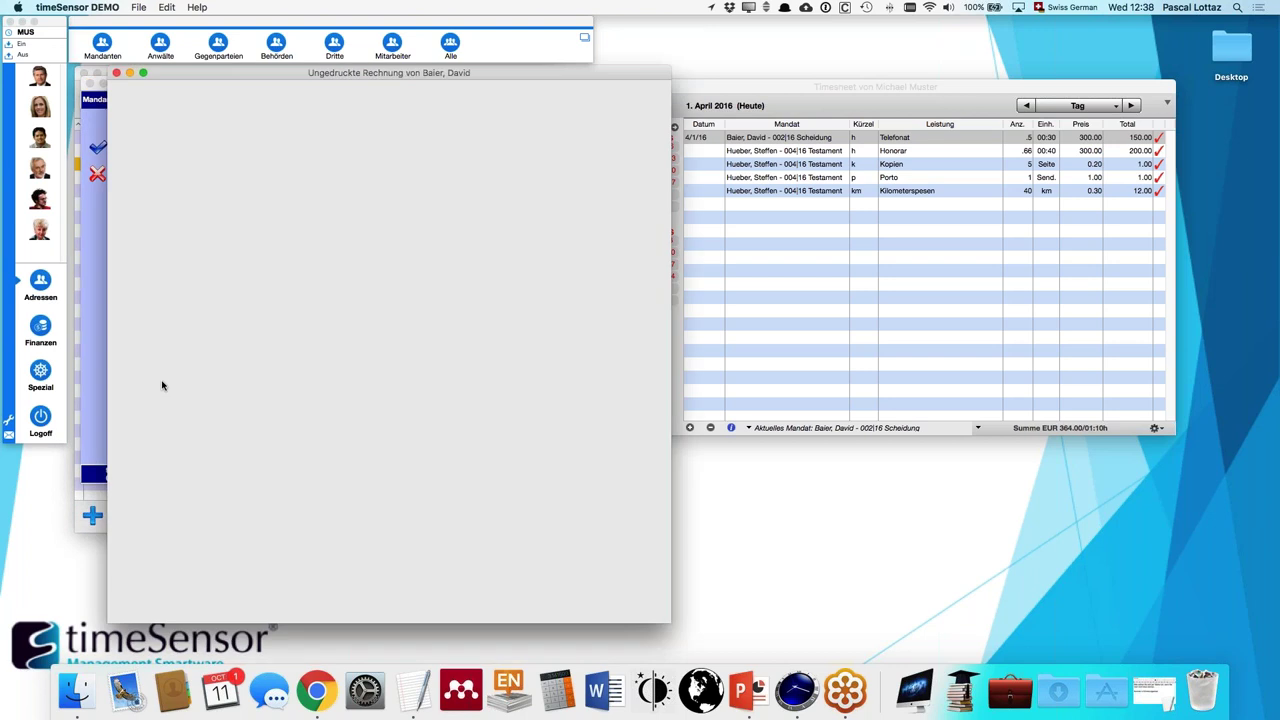
pyautogui.click(425, 501)
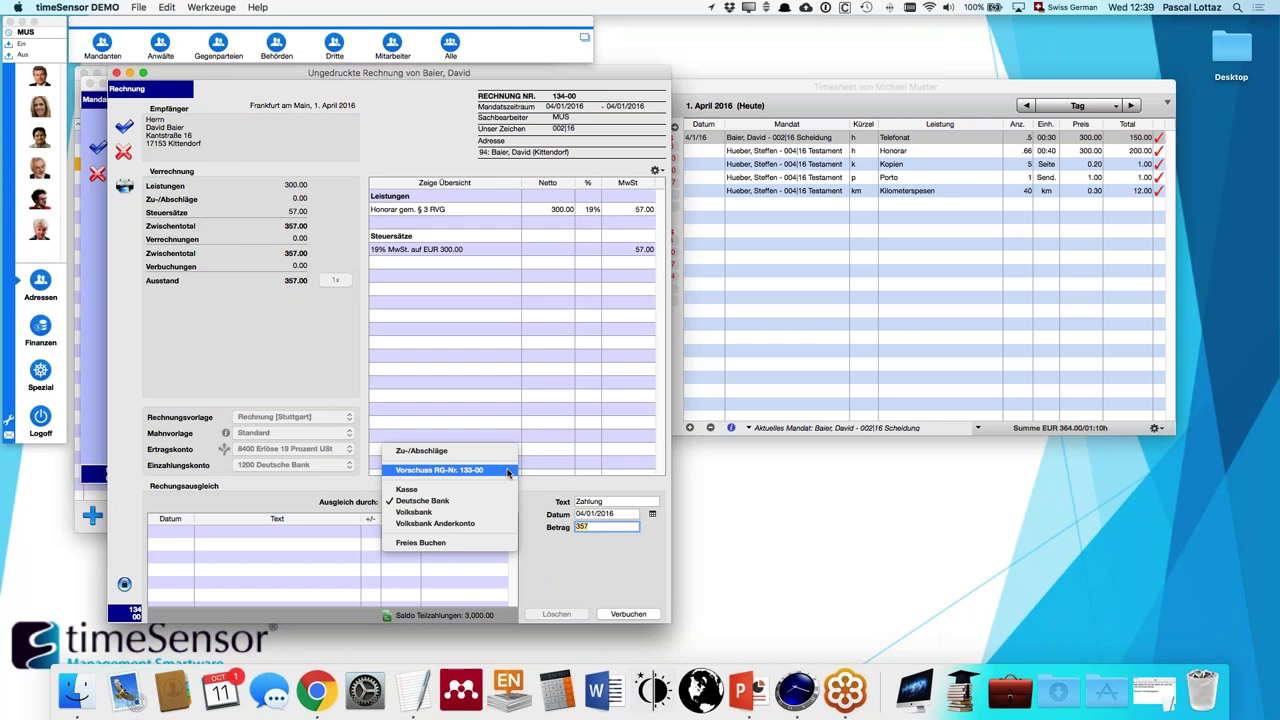
pyautogui.click(560, 494)
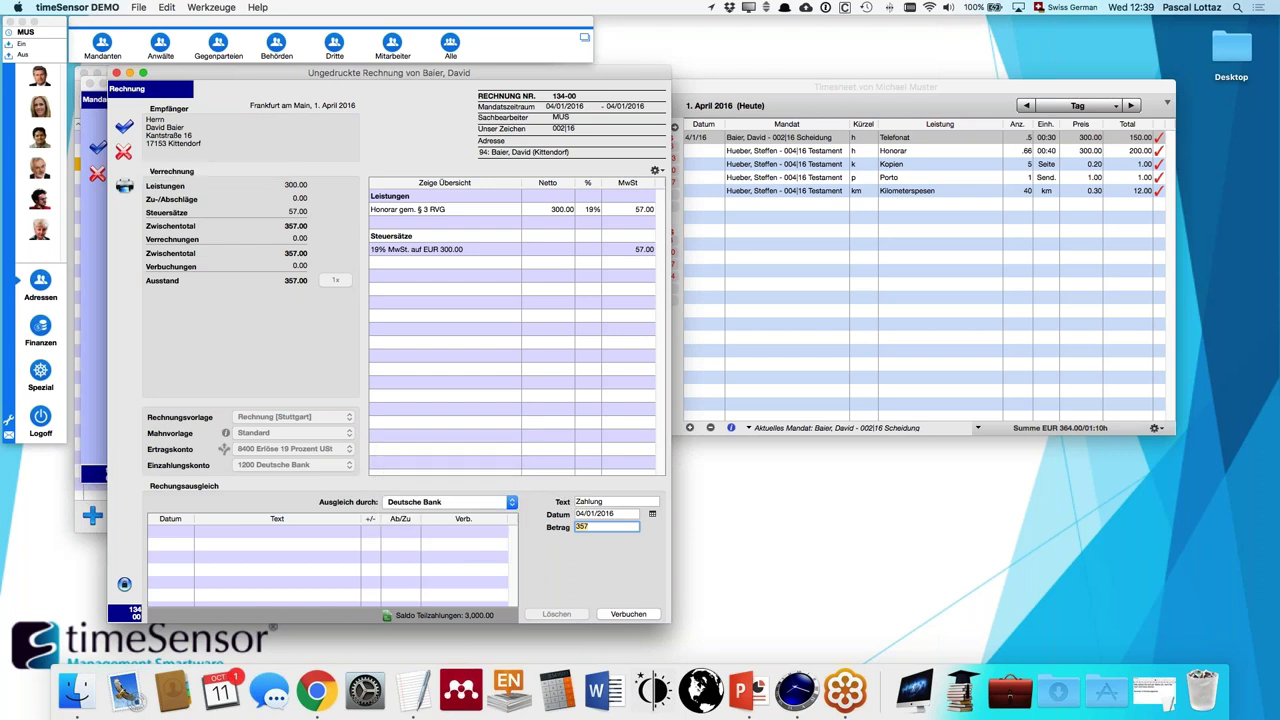
# - Discard the open Rechnung view and delete that invoice instead of issuing a Gutschrift
pyautogui.click(123, 151)
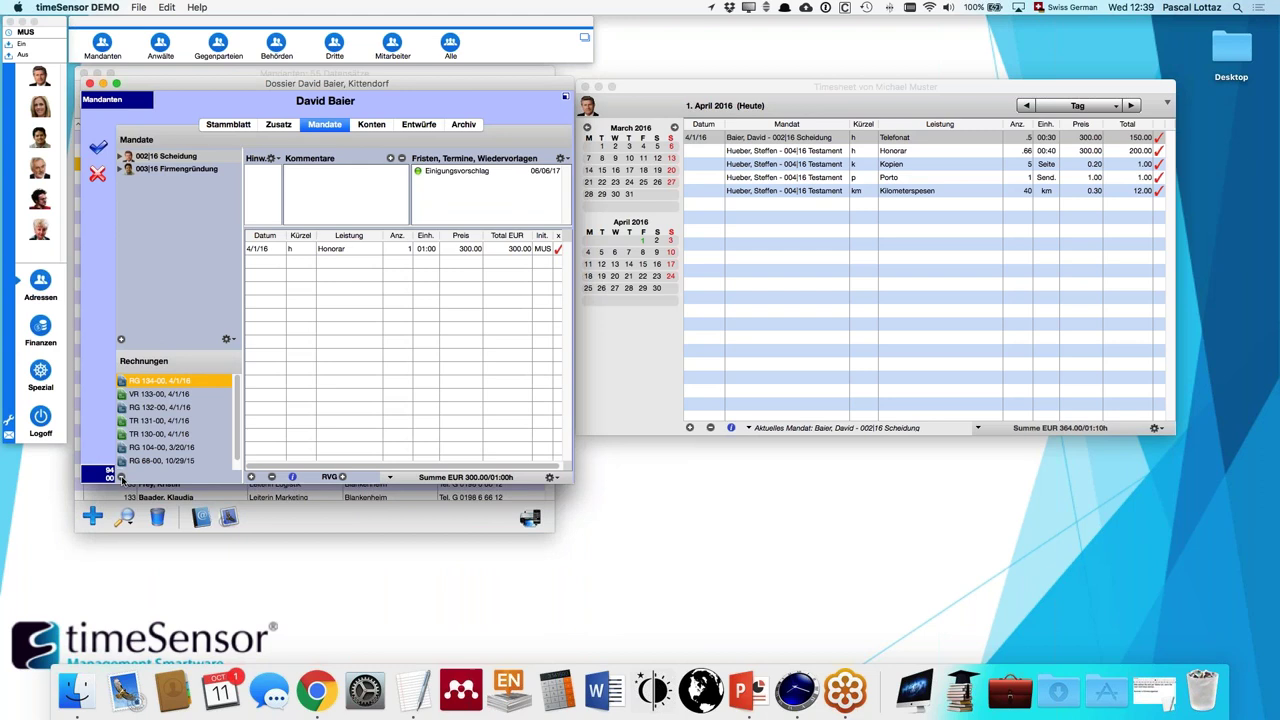
pyautogui.click(121, 479)
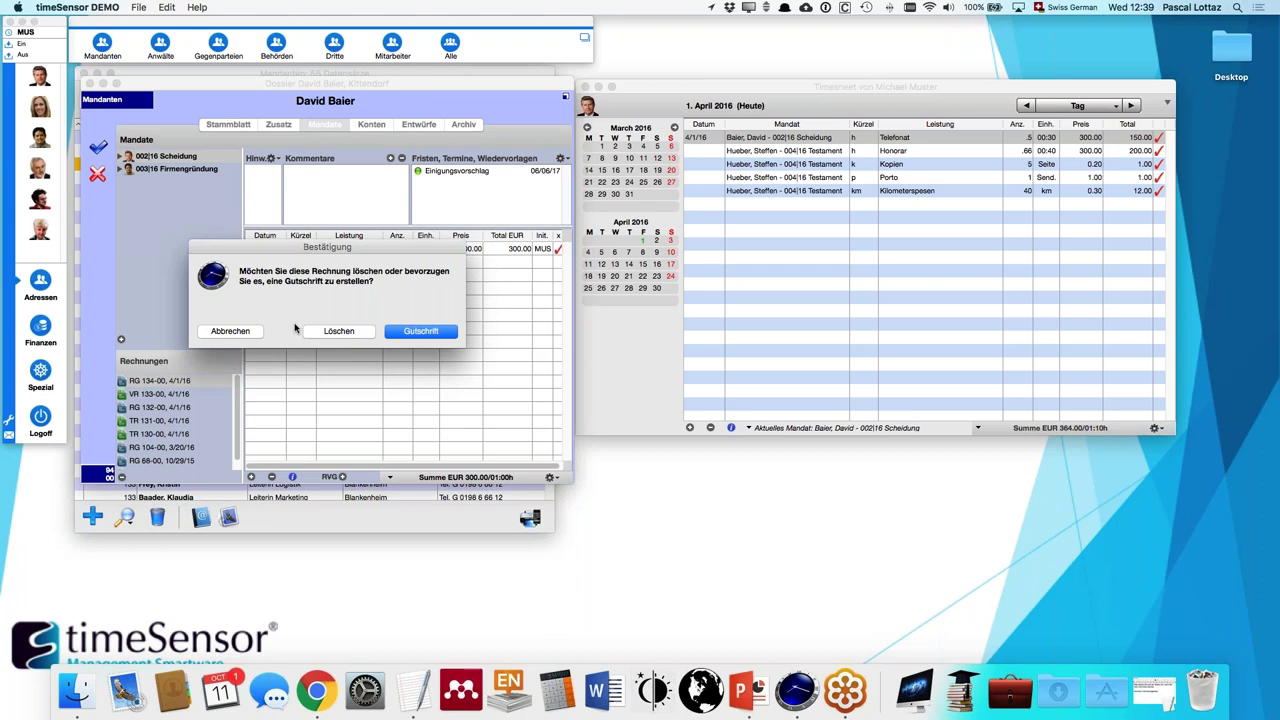
pyautogui.click(344, 335)
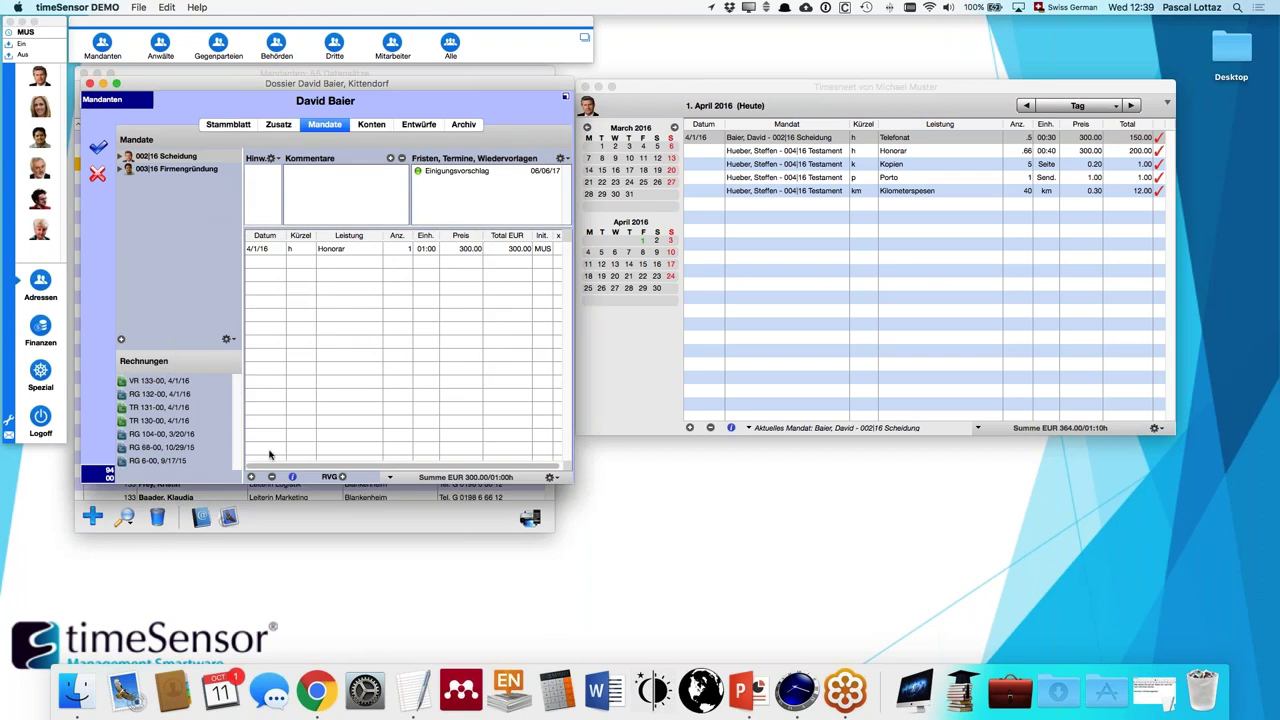
# - Add a 90-minute service entry with code h to the mandate and set its Leistung text to "Meeting"
pyautogui.click(252, 477)
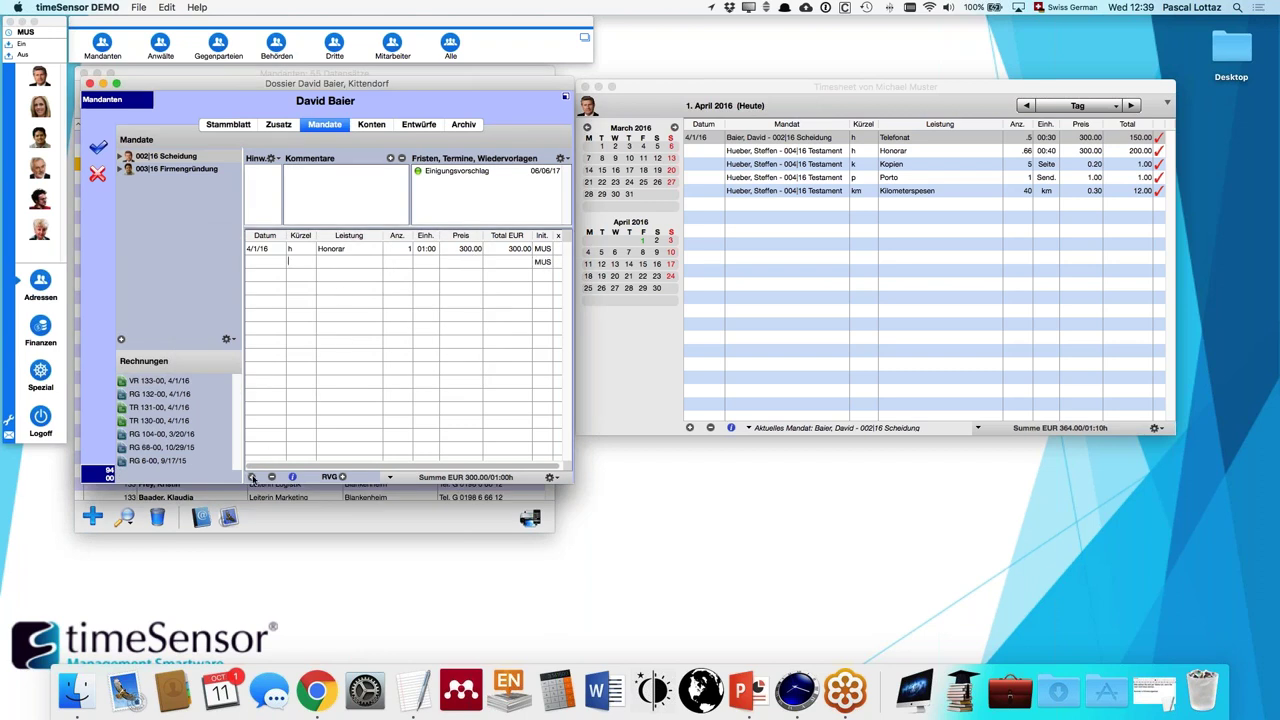
pyautogui.write('h90')
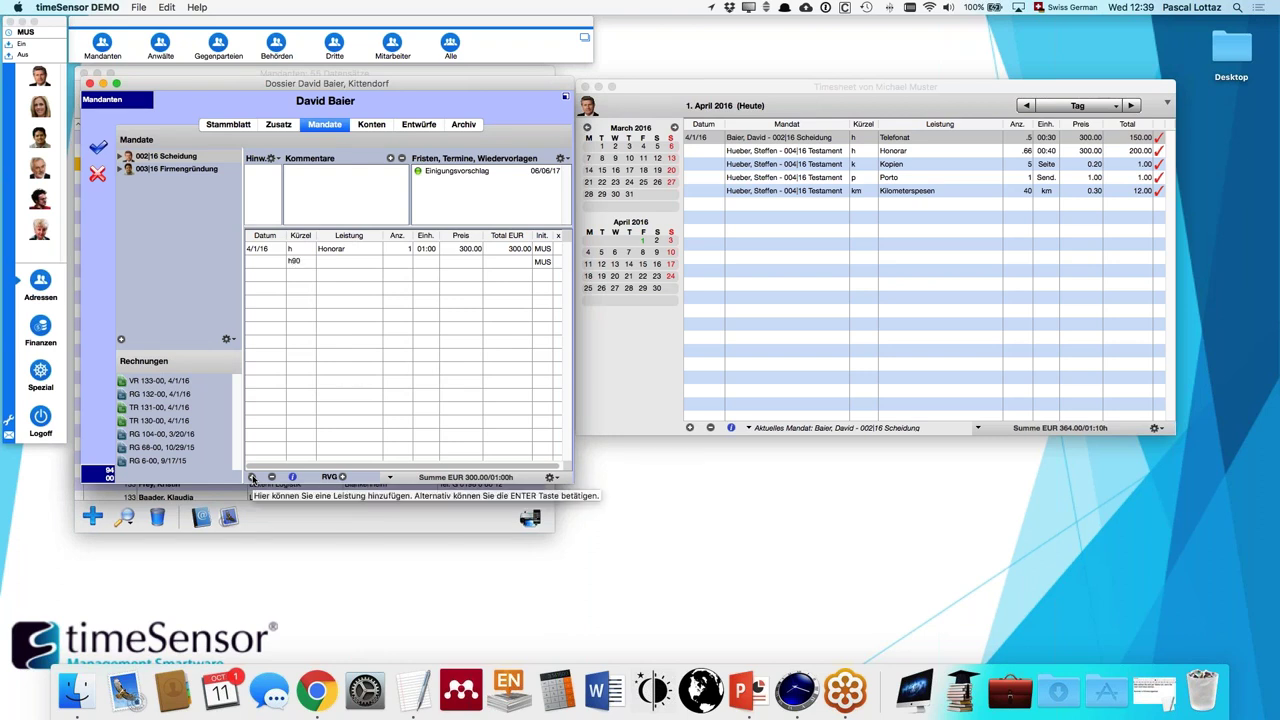
pyautogui.press('Return')
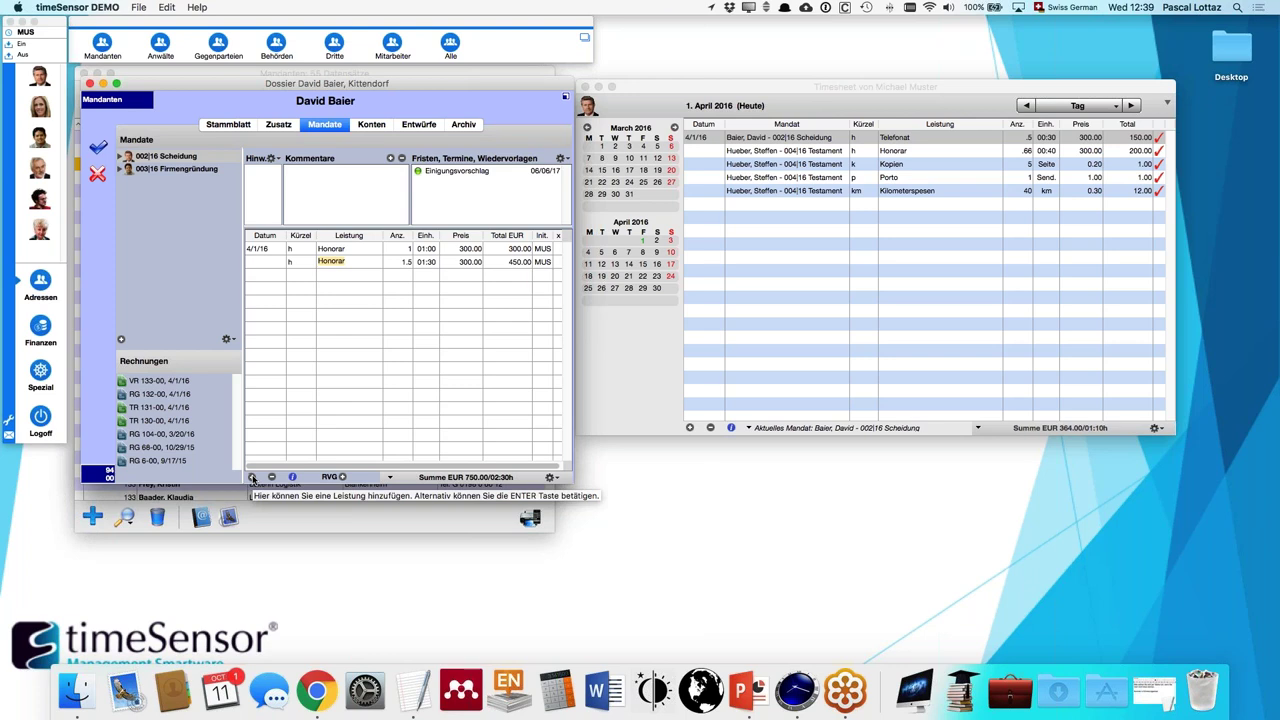
pyautogui.write('Meeting')
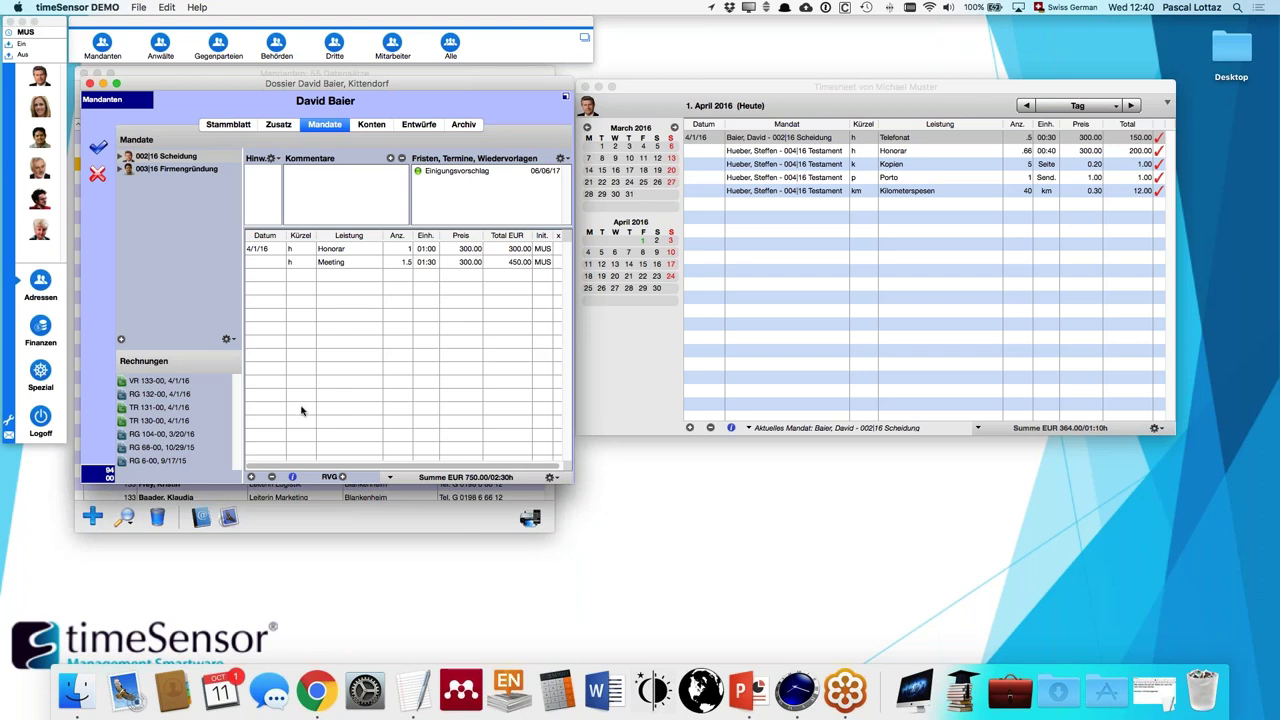
# - Start a Rechnung for the mandate and split it into 2 Quoten
pyautogui.click(228, 339)
pyautogui.click(252, 391)
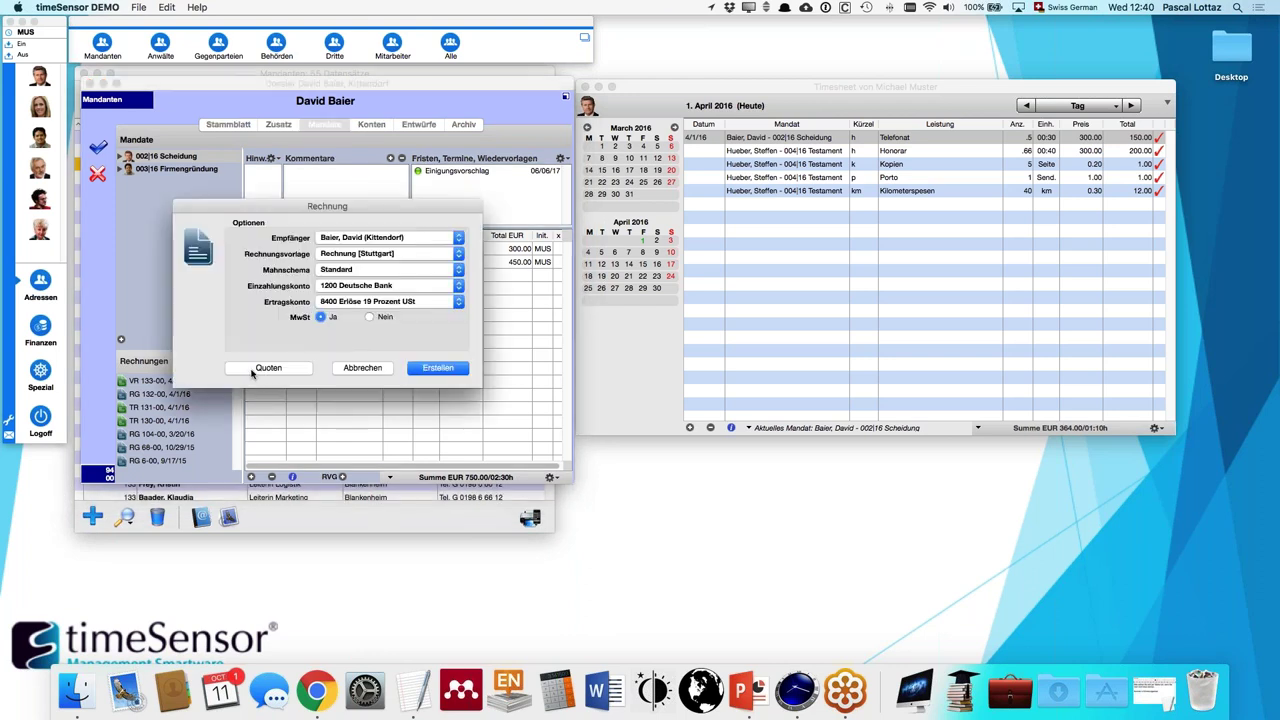
pyautogui.click(253, 371)
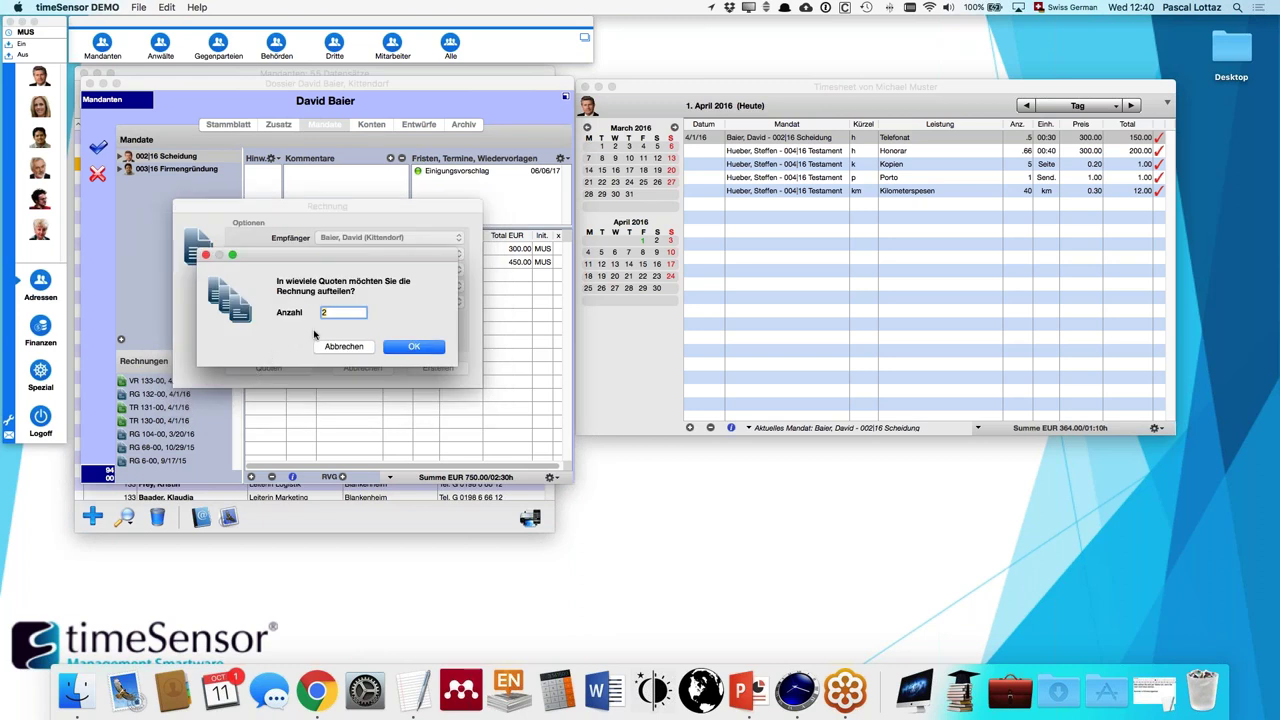
pyautogui.click(407, 351)
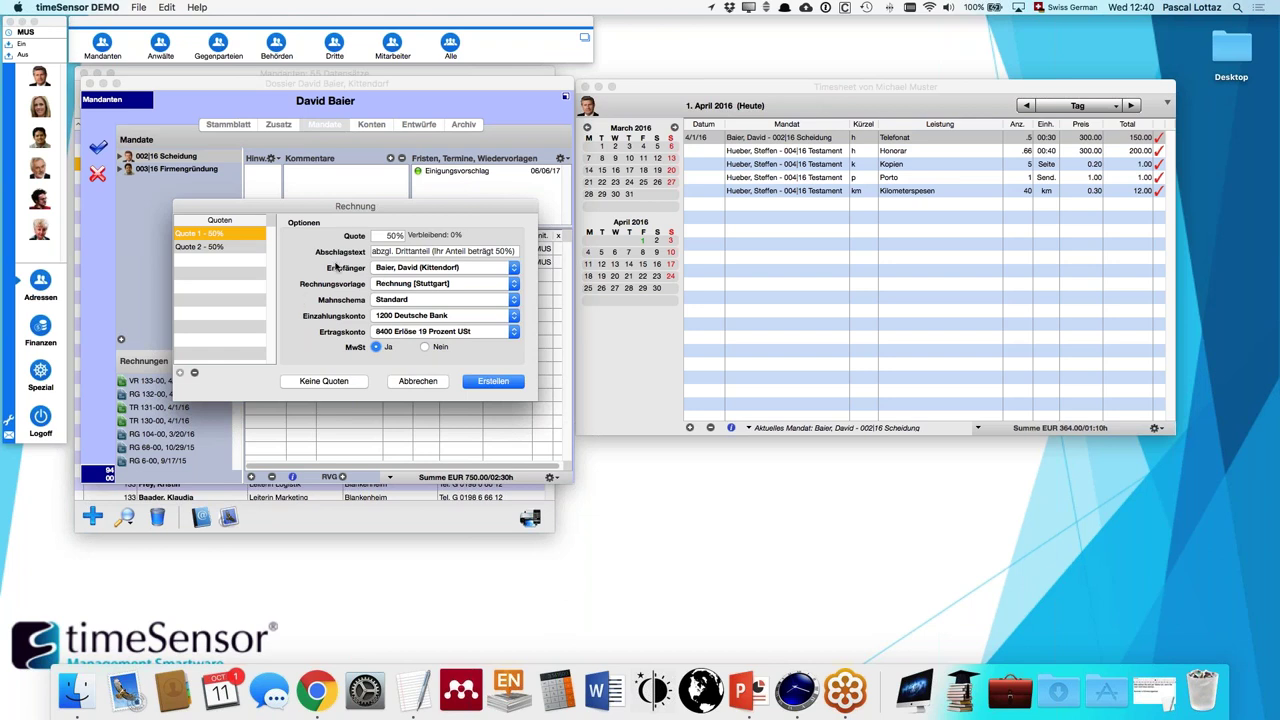
# - Set the recipient of Quote 2 to the opposing party (Gegenpartei), review both quotas and create the split invoices
pyautogui.click(252, 247)
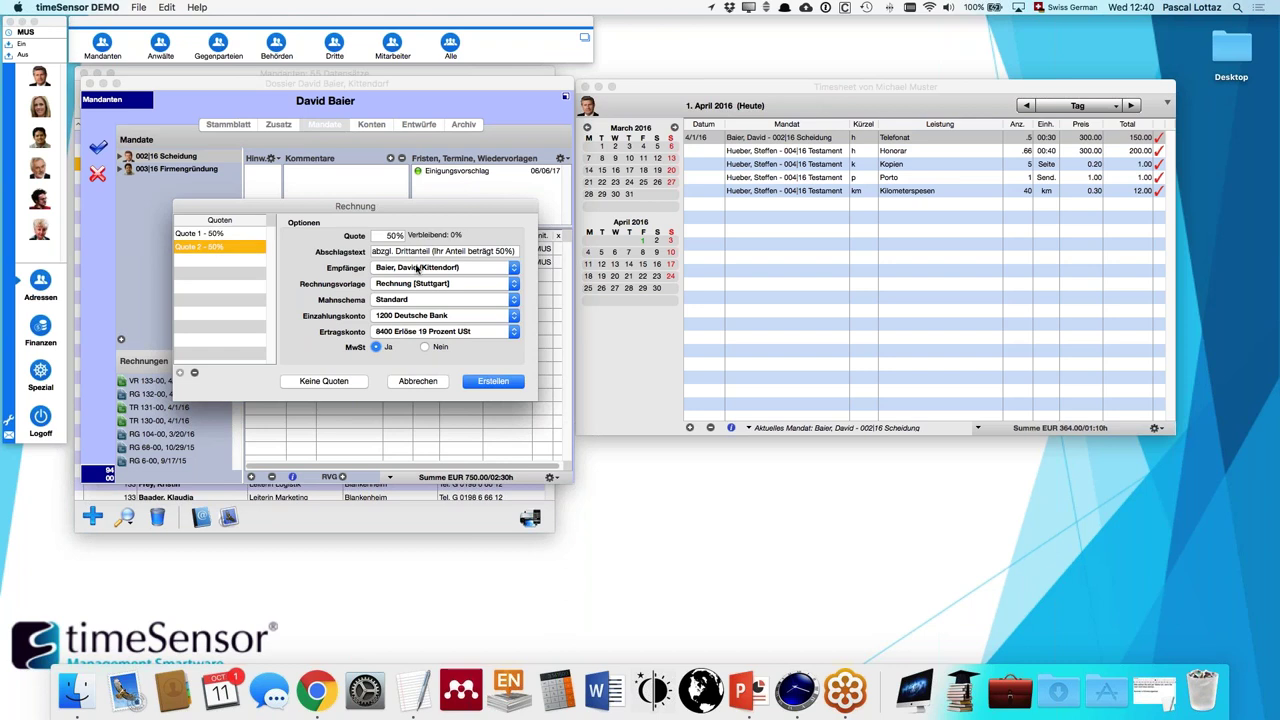
pyautogui.click(418, 268)
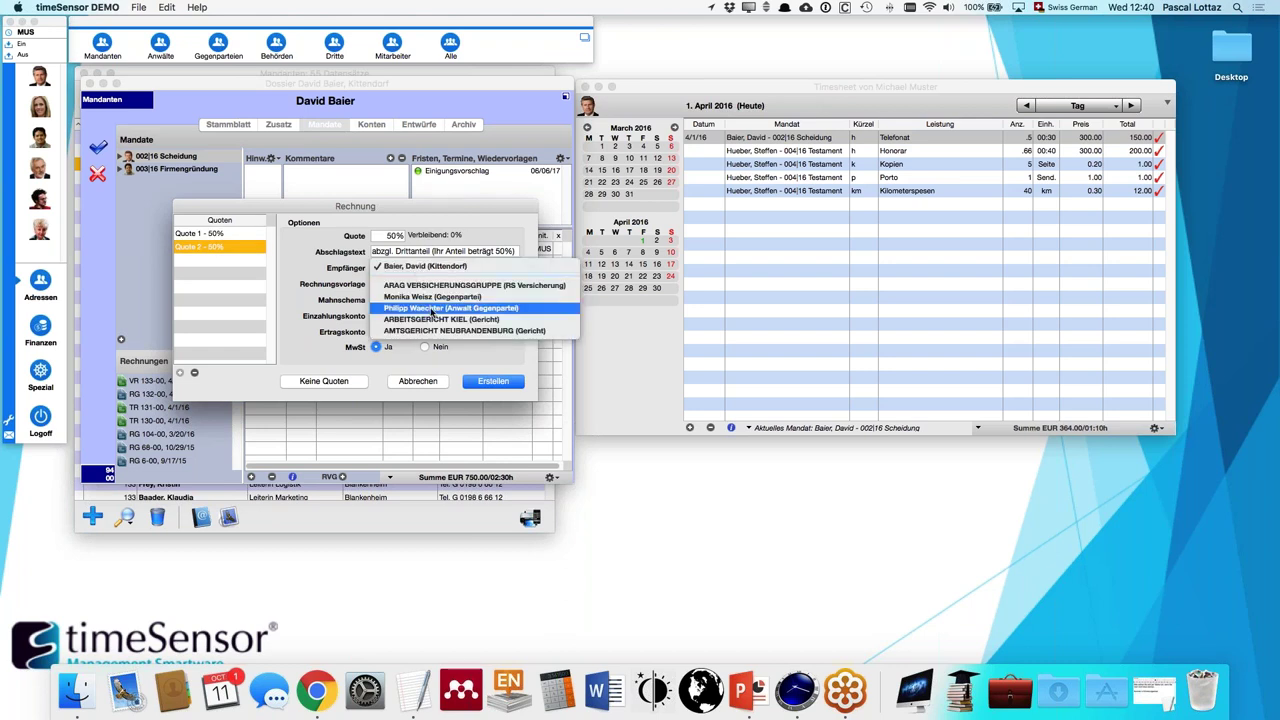
pyautogui.click(445, 297)
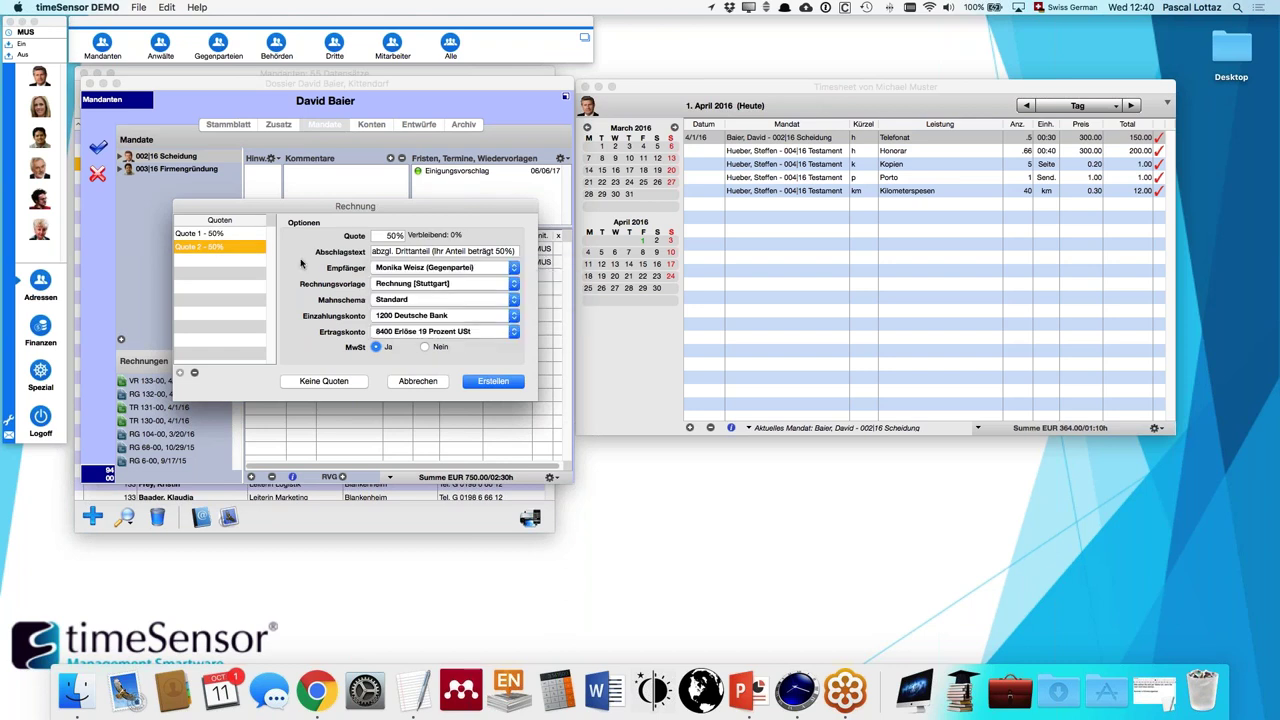
pyautogui.click(241, 236)
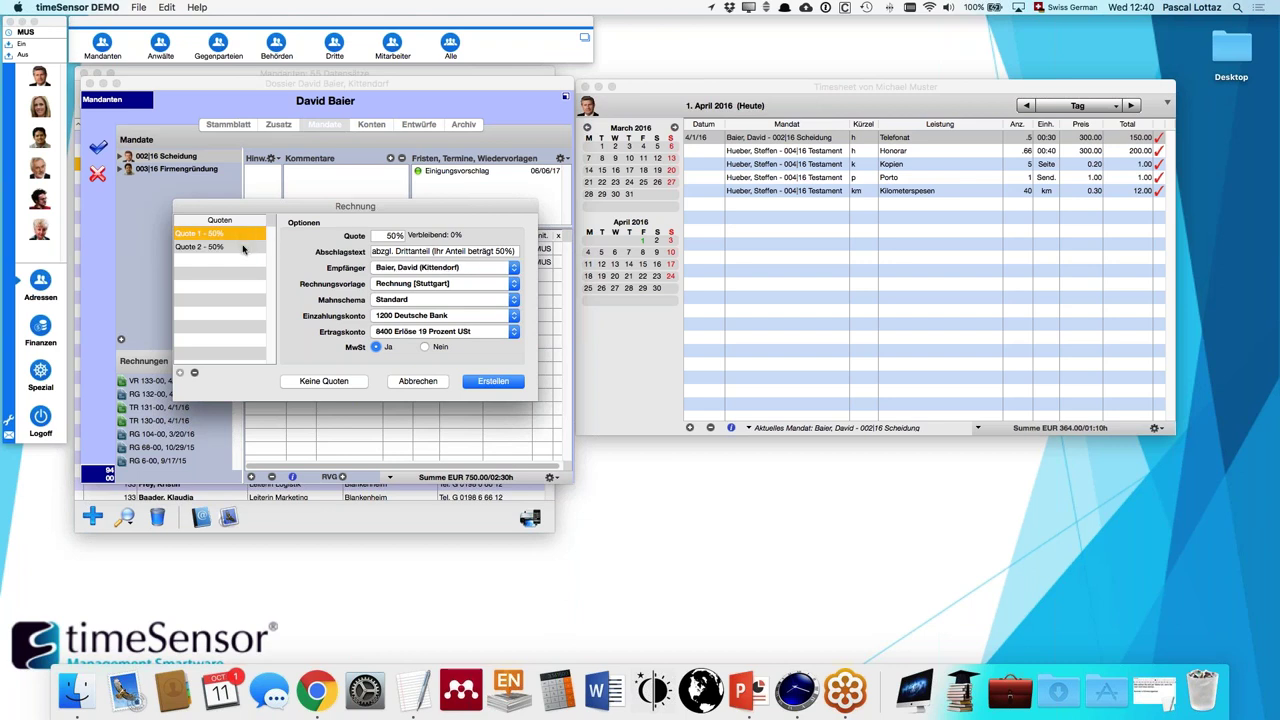
pyautogui.click(242, 247)
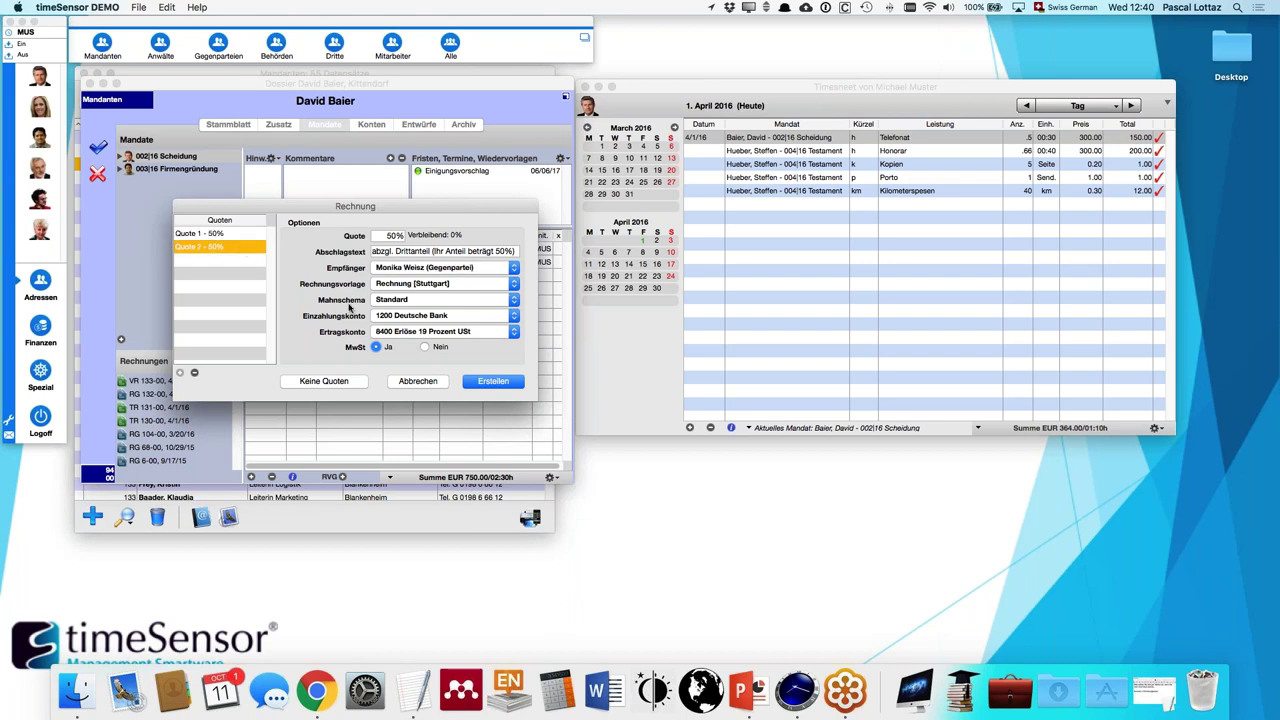
pyautogui.click(493, 381)
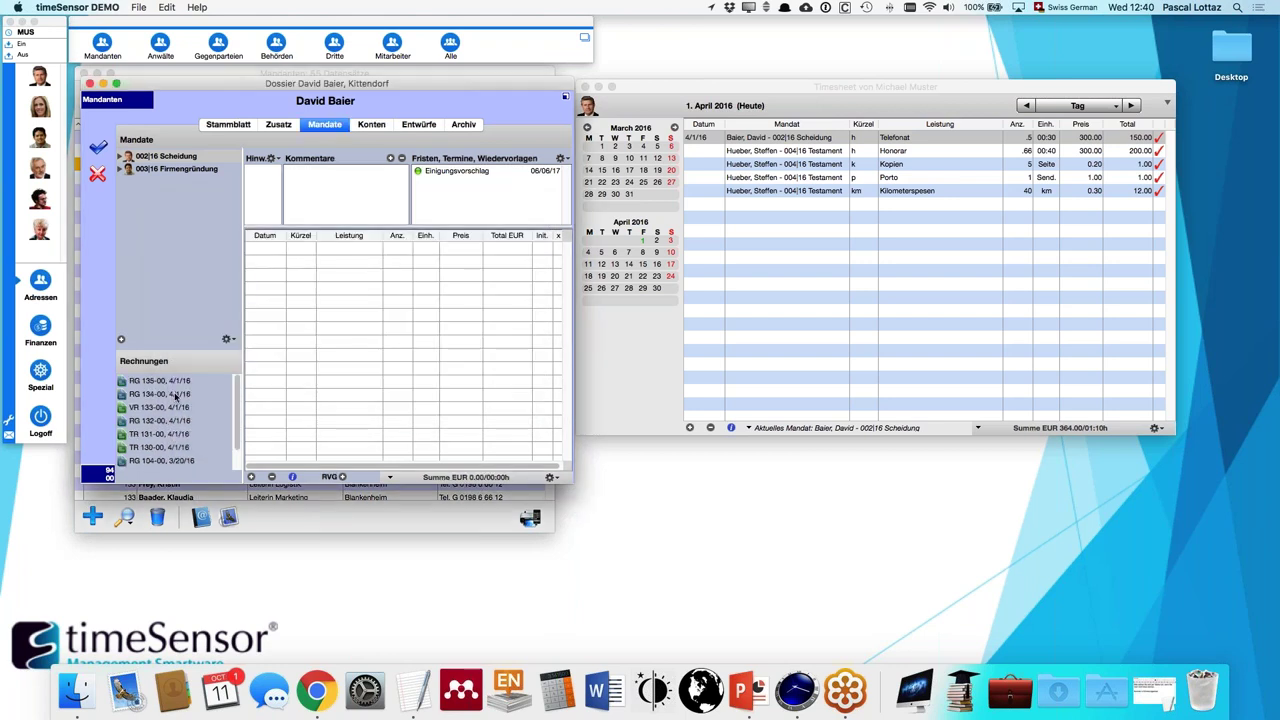
# - Open the opposing party's invoice and examine its 50% third-party share deduction and outstanding amount
pyautogui.click(176, 396)
pyautogui.click(170, 381)
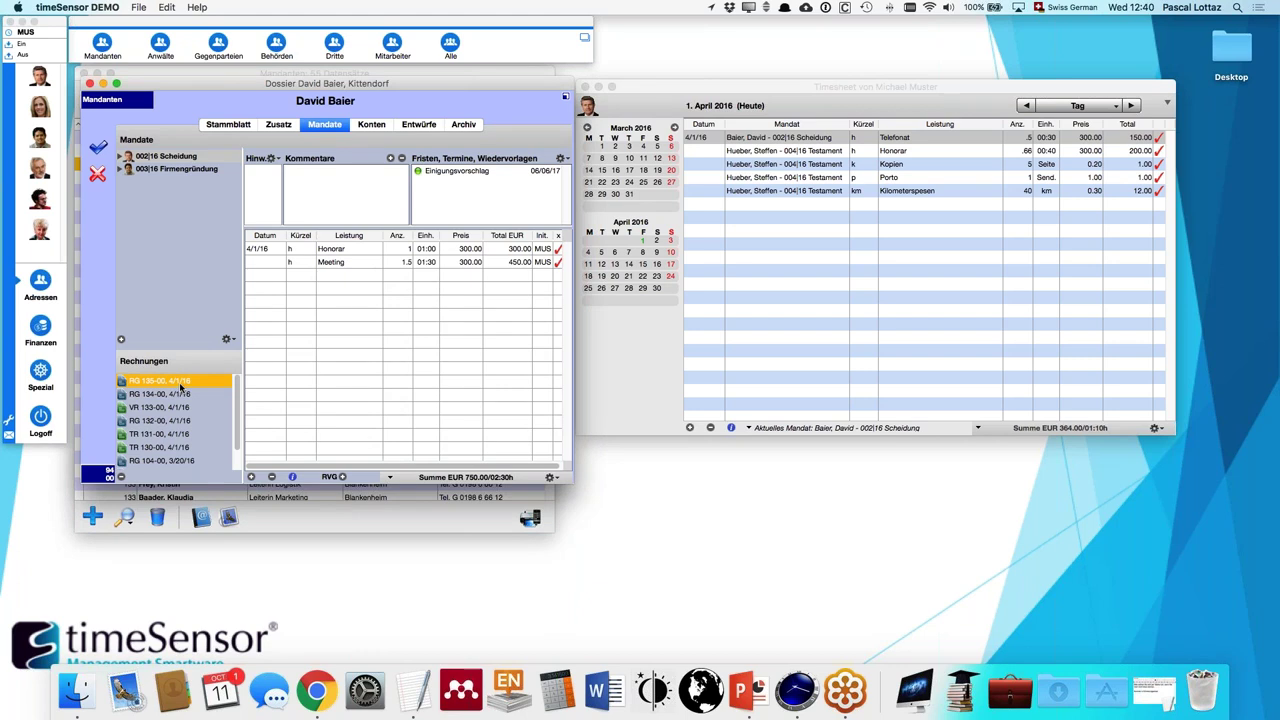
pyautogui.doubleClick(180, 384)
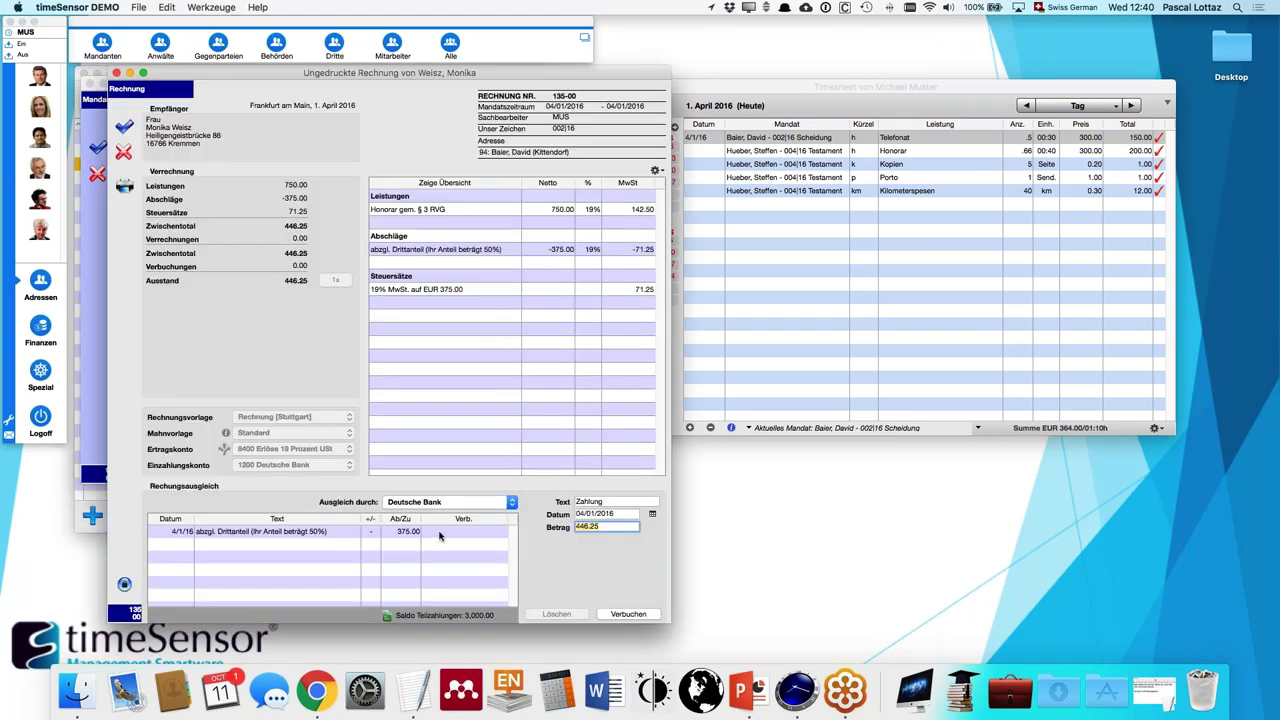
pyautogui.click(438, 537)
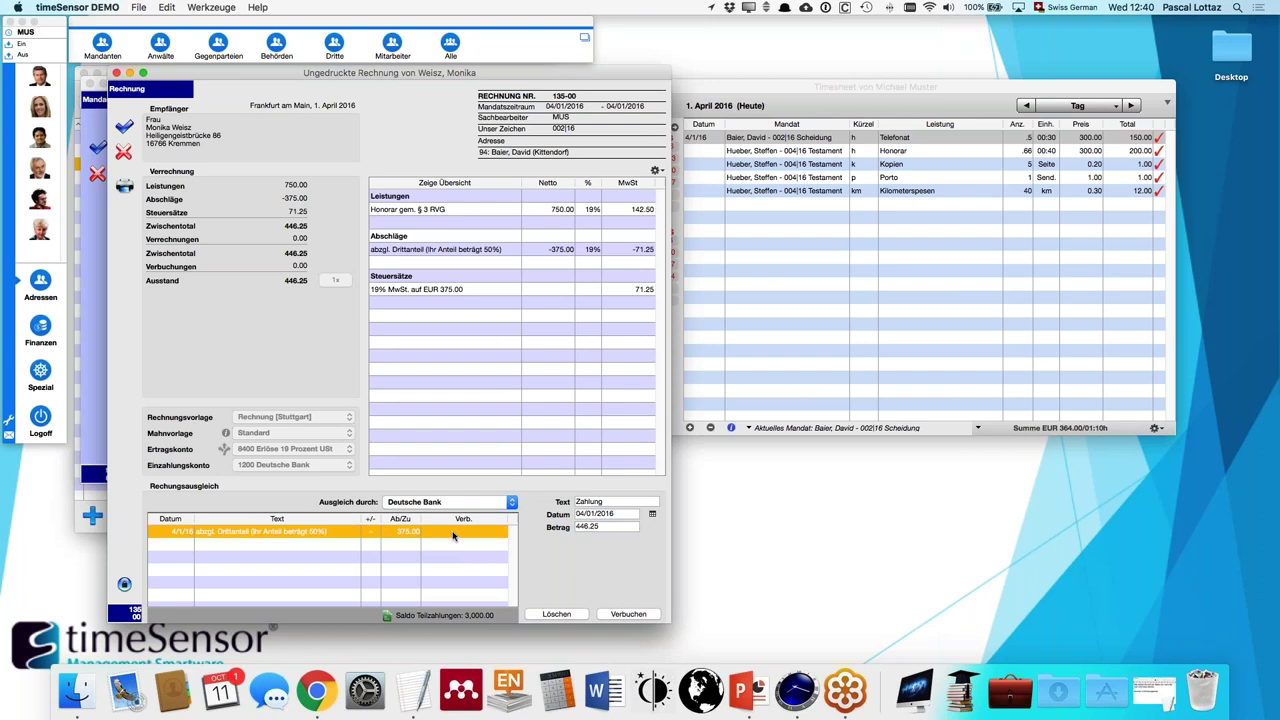
pyautogui.click(456, 545)
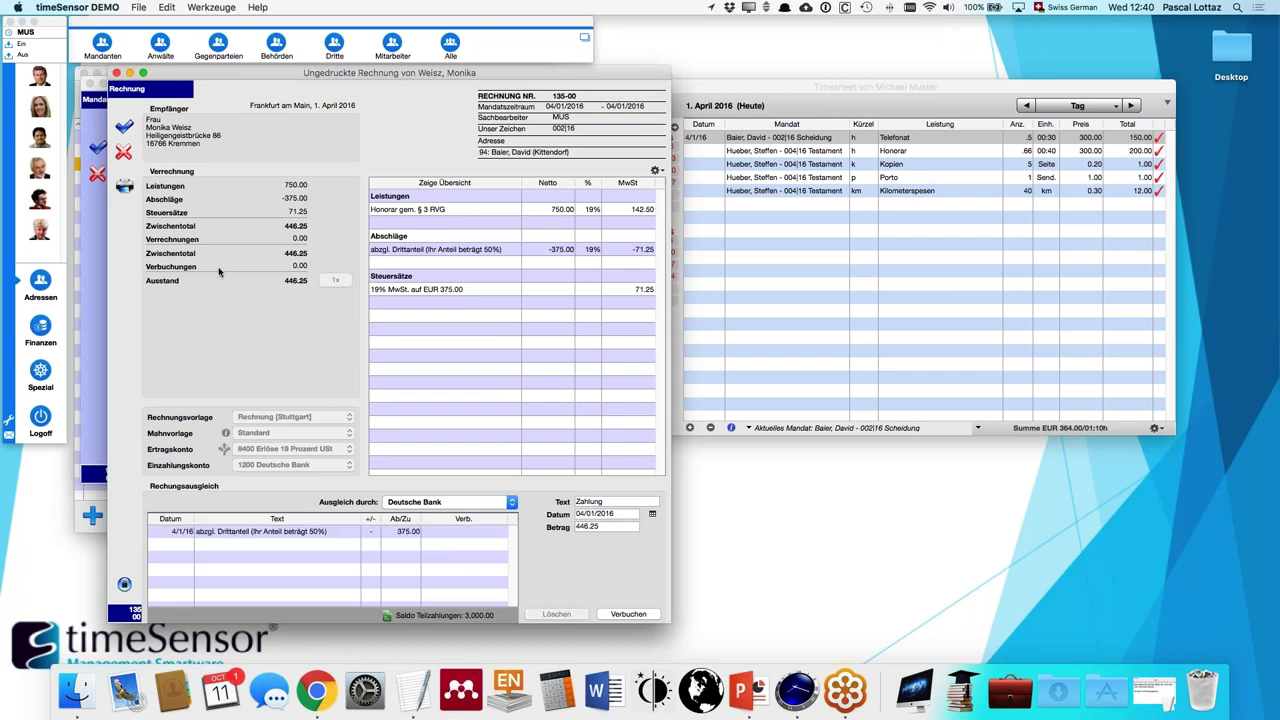
# - Open the opposing party's invoice as a printable document, examine the 50% Drittanteil deduction line and close the document
pyautogui.click(126, 189)
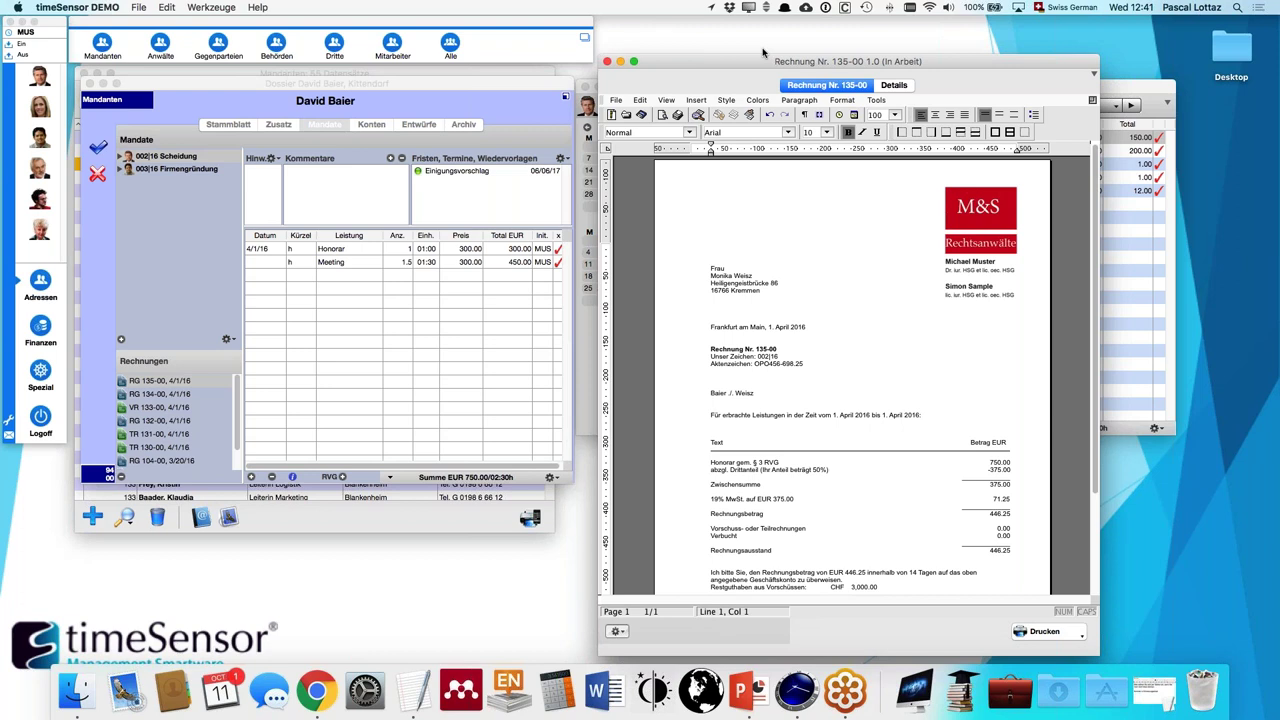
pyautogui.click(752, 345)
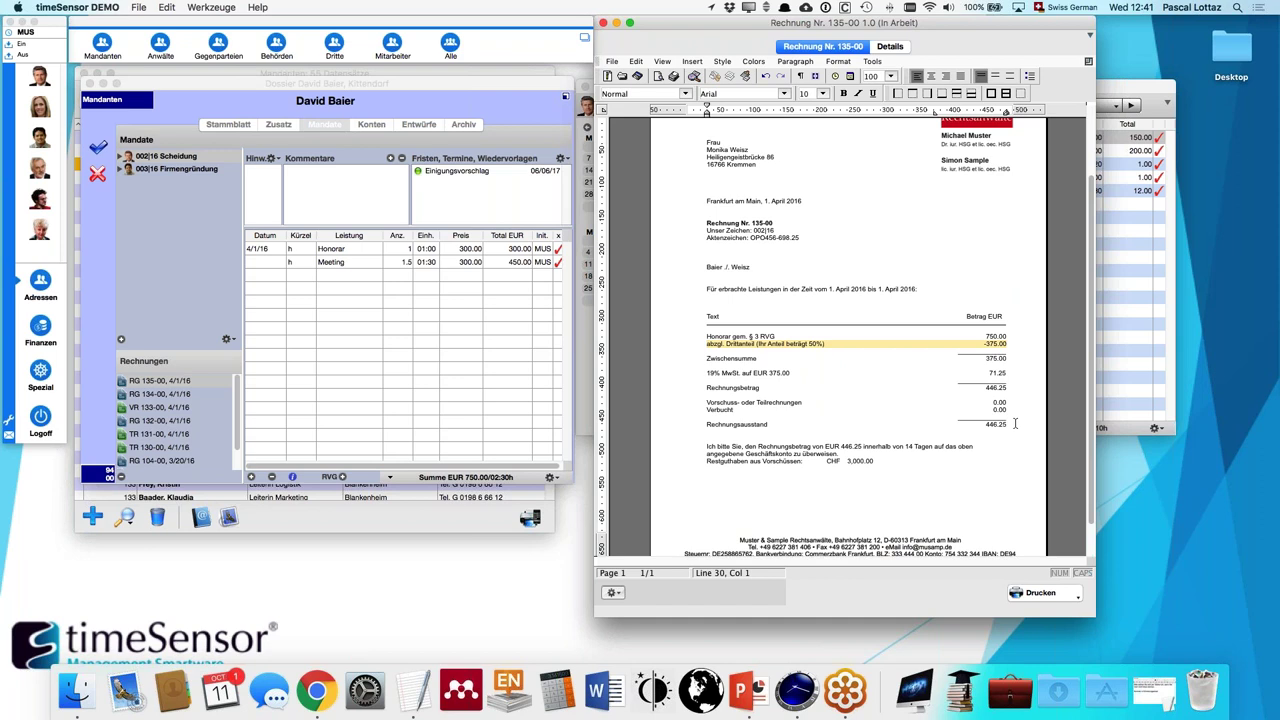
pyautogui.click(603, 25)
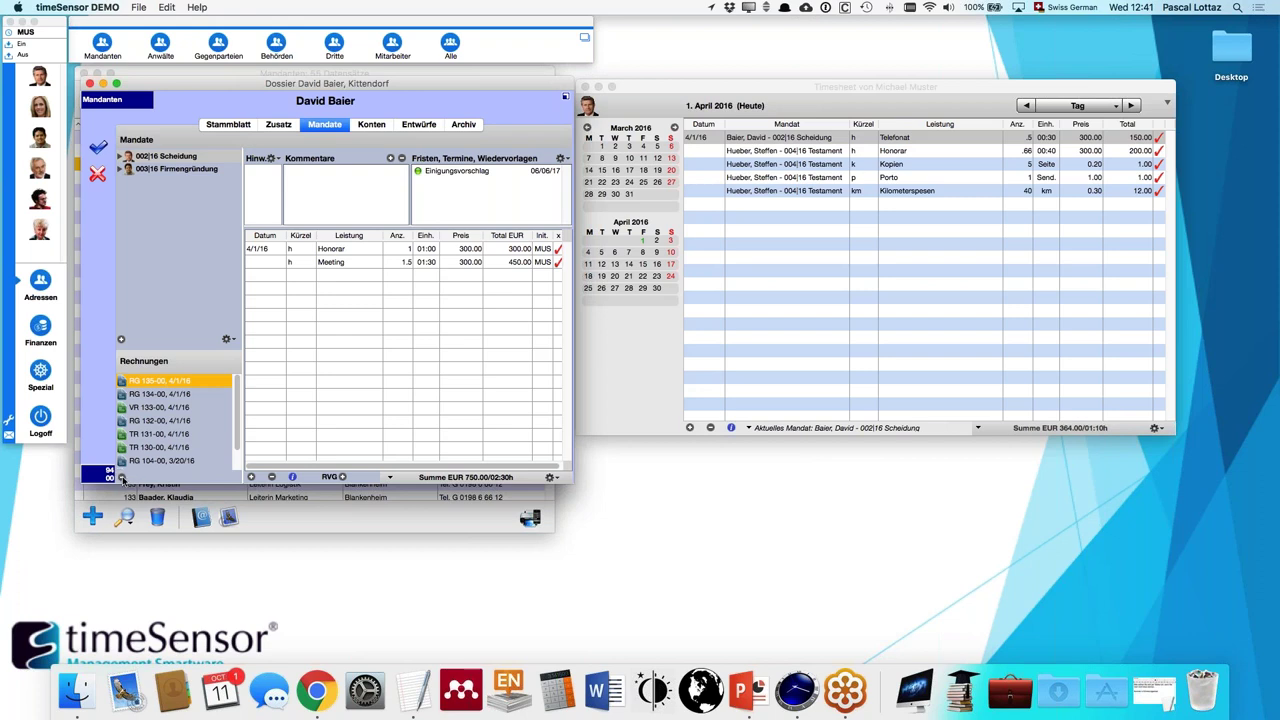
# - Delete both split invoices, the opposing party's and the client's, from the mandate's Rechnungen list
pyautogui.click(121, 479)
pyautogui.click(338, 332)
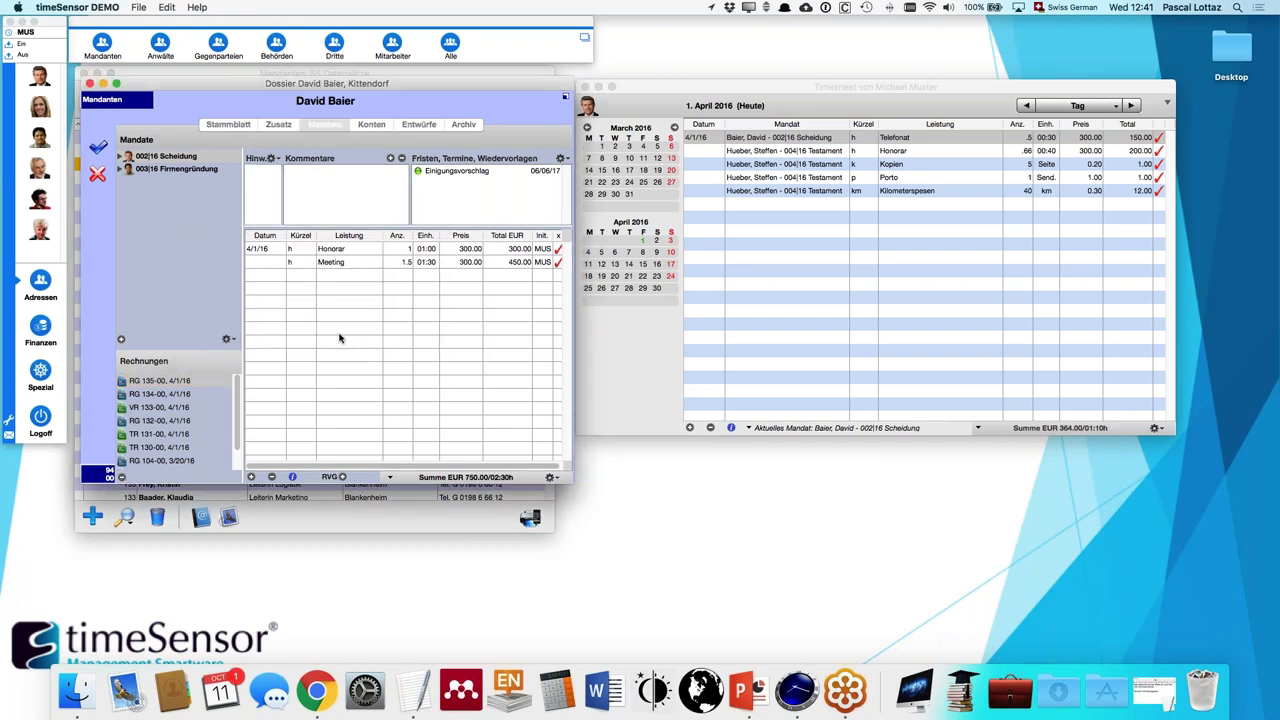
pyautogui.click(173, 381)
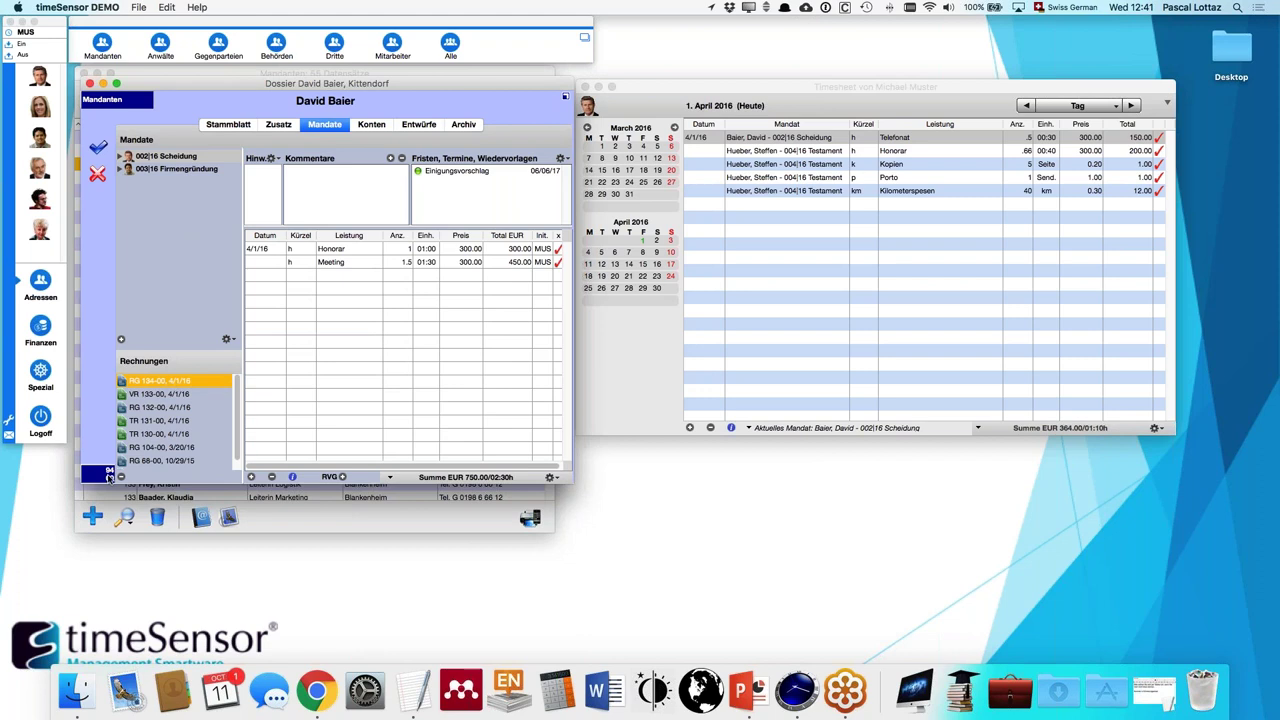
pyautogui.click(121, 479)
pyautogui.click(337, 332)
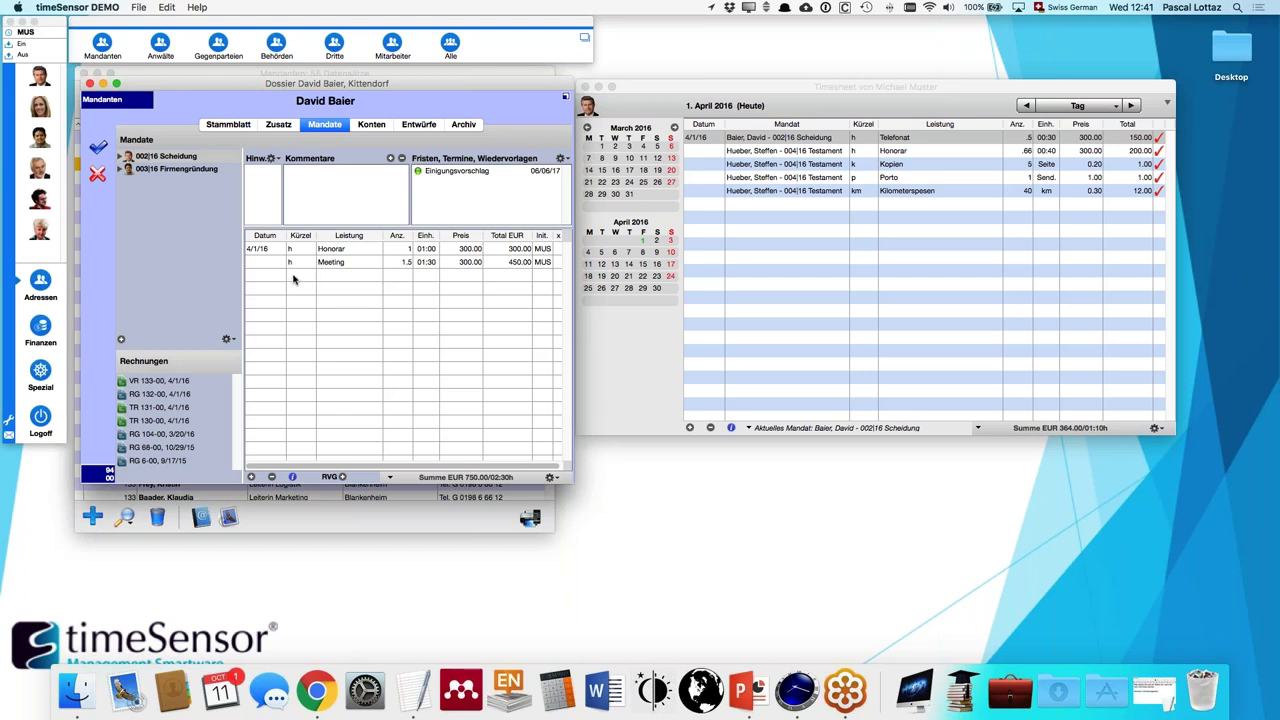
# - Create a new Rechnung for the mandate addressed to the client, with the Rechnung [Stuttgart] template and MwSt set to Ja
pyautogui.click(229, 339)
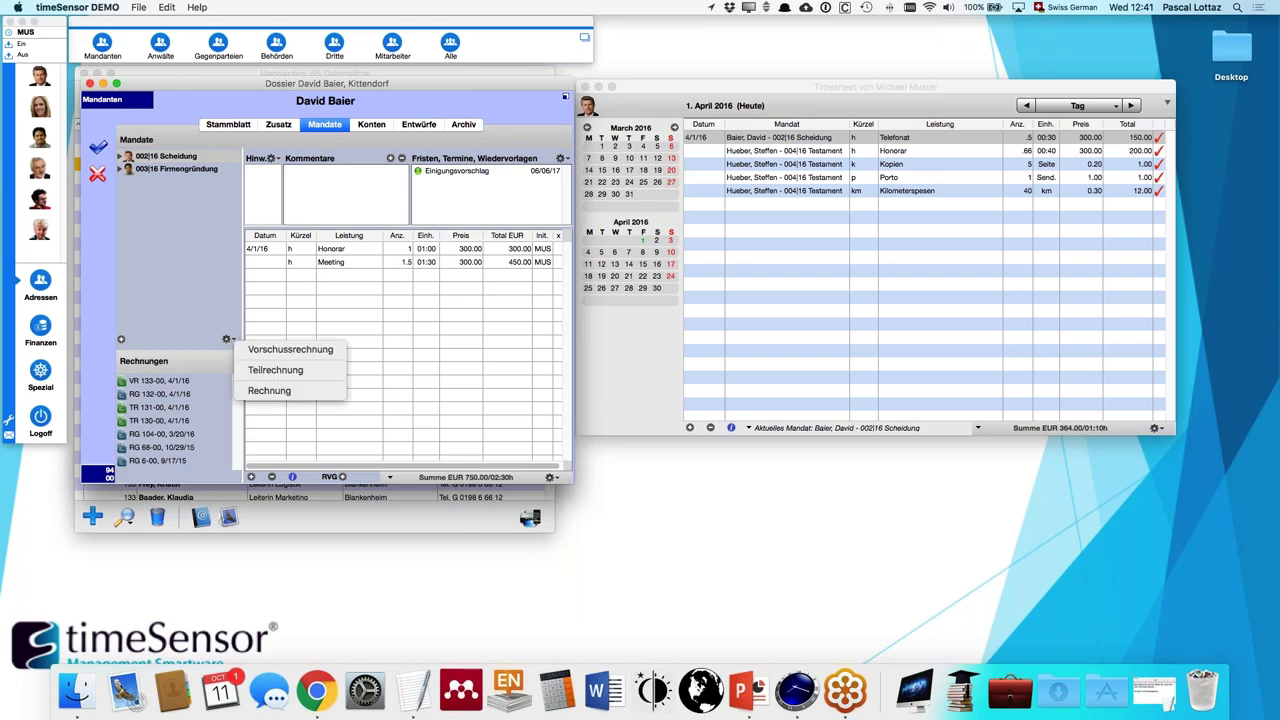
pyautogui.click(251, 393)
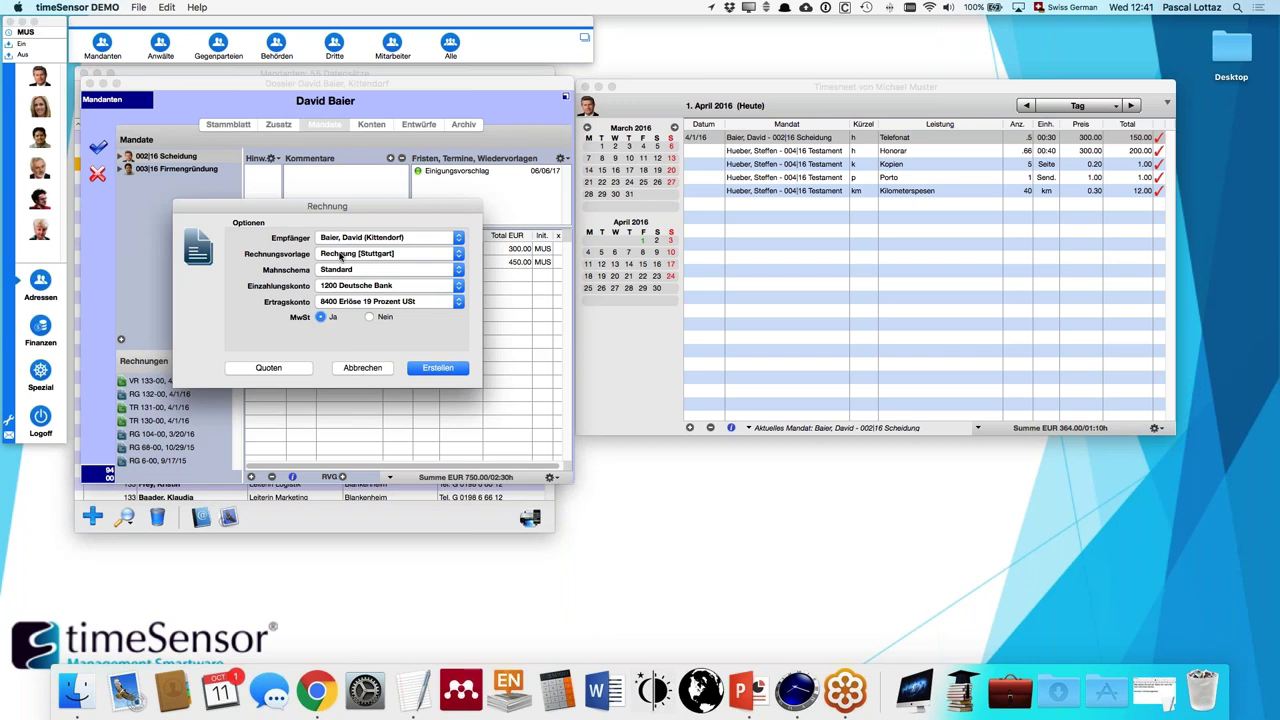
pyautogui.click(437, 369)
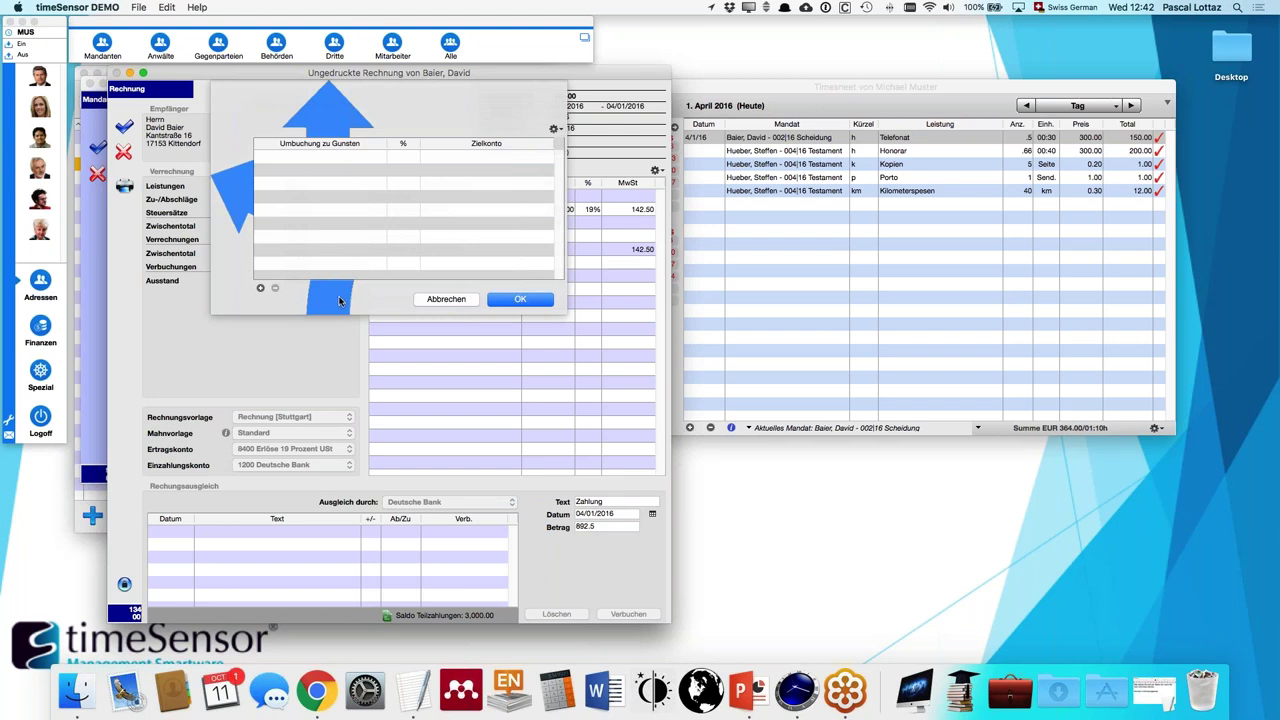
# - Add a 50% Umbuchung share of the invoice revenue in favour of the case handler MUS, using account 8420 and cost centre 10
pyautogui.click(261, 289)
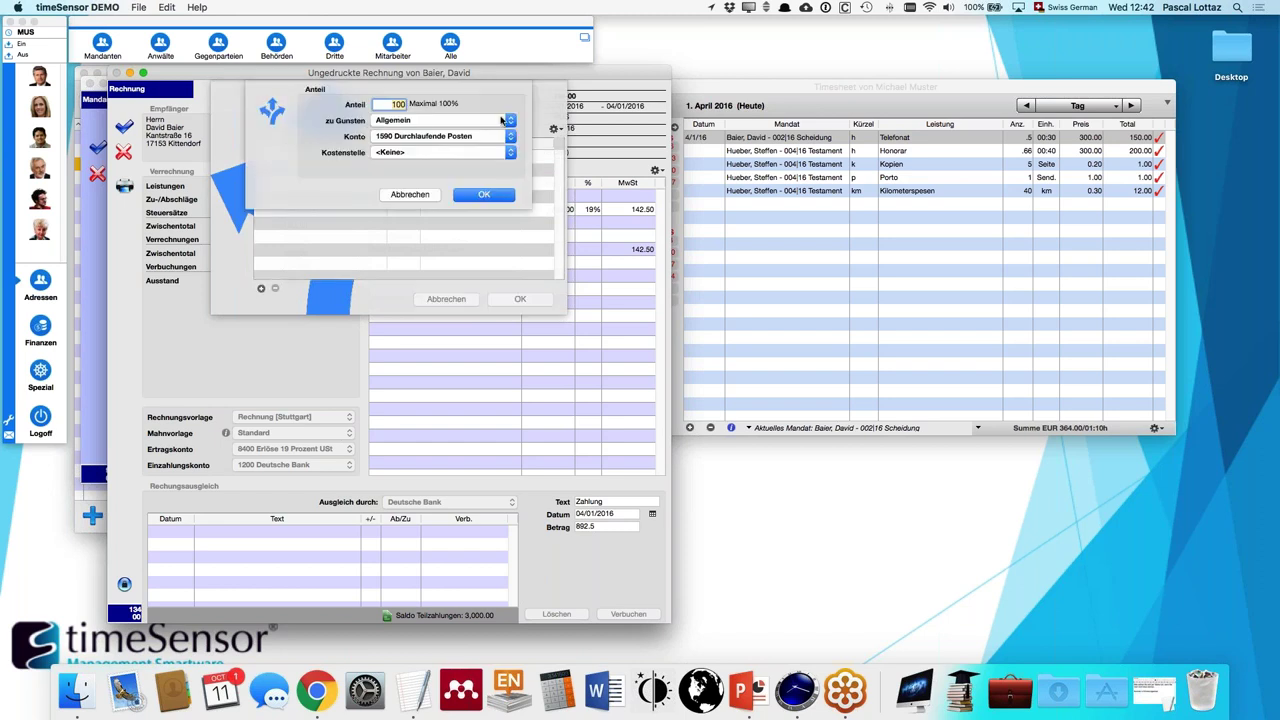
pyautogui.click(502, 119)
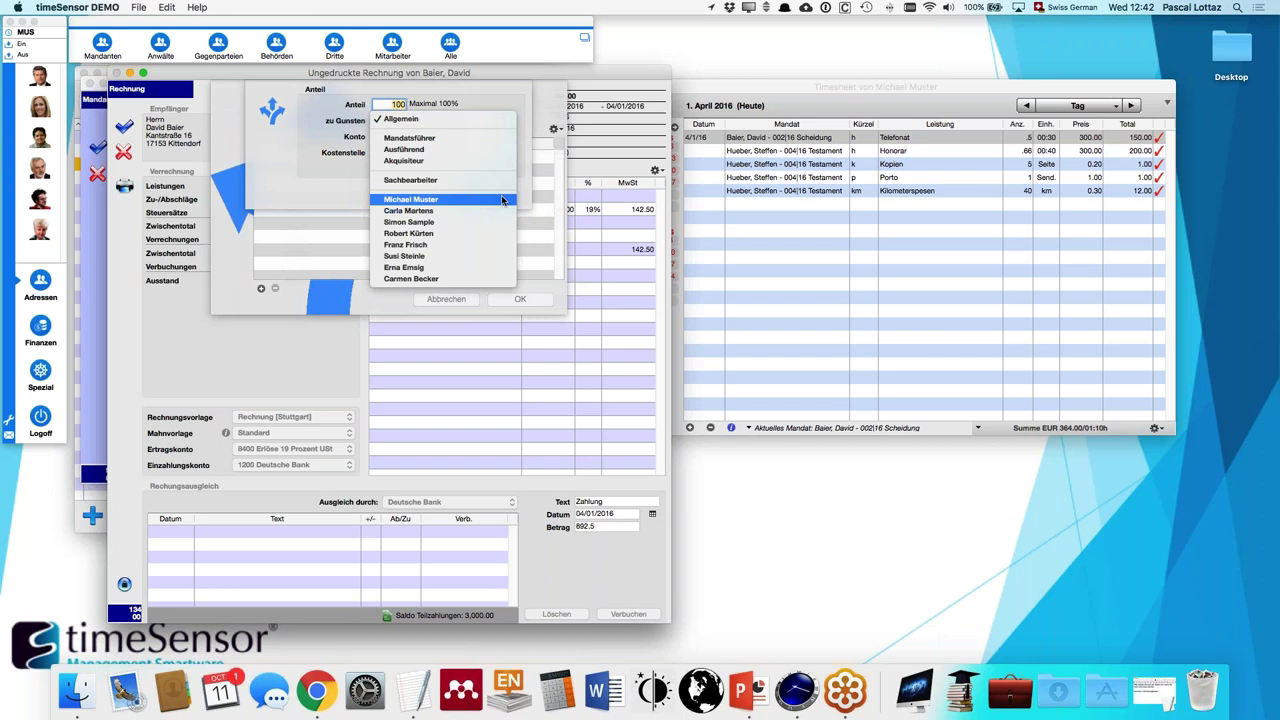
pyautogui.click(503, 203)
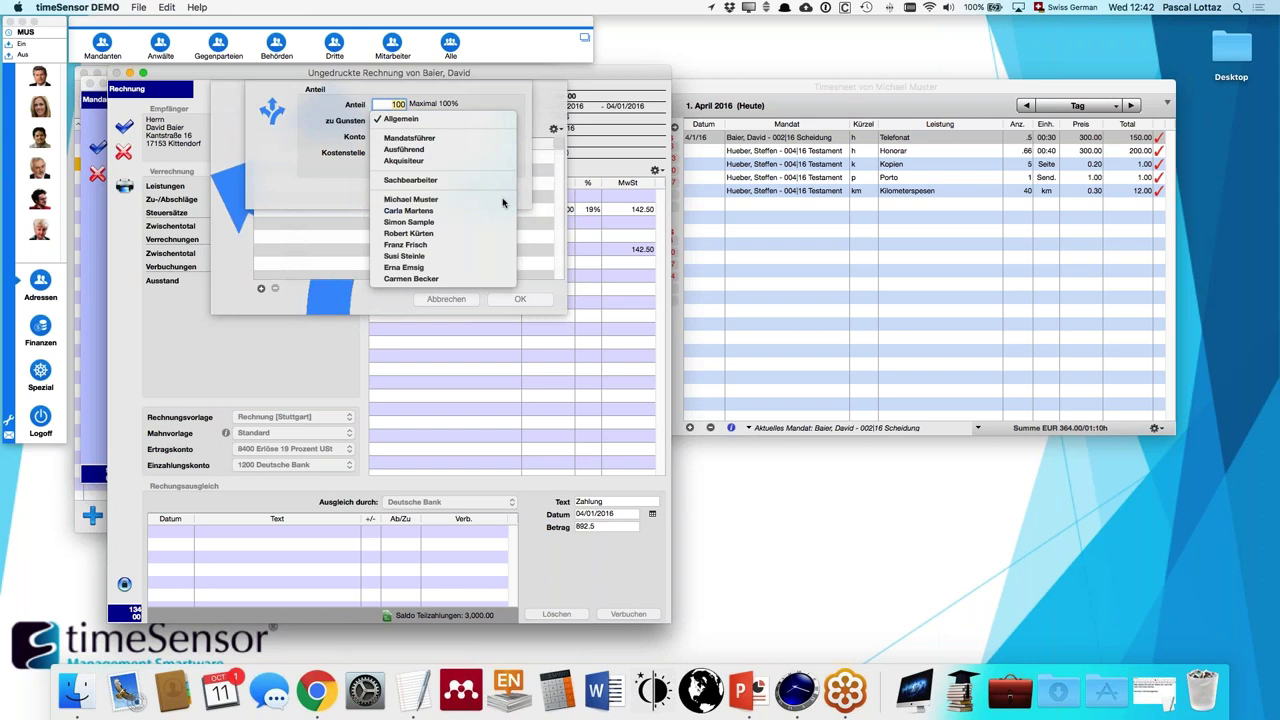
pyautogui.write('50')
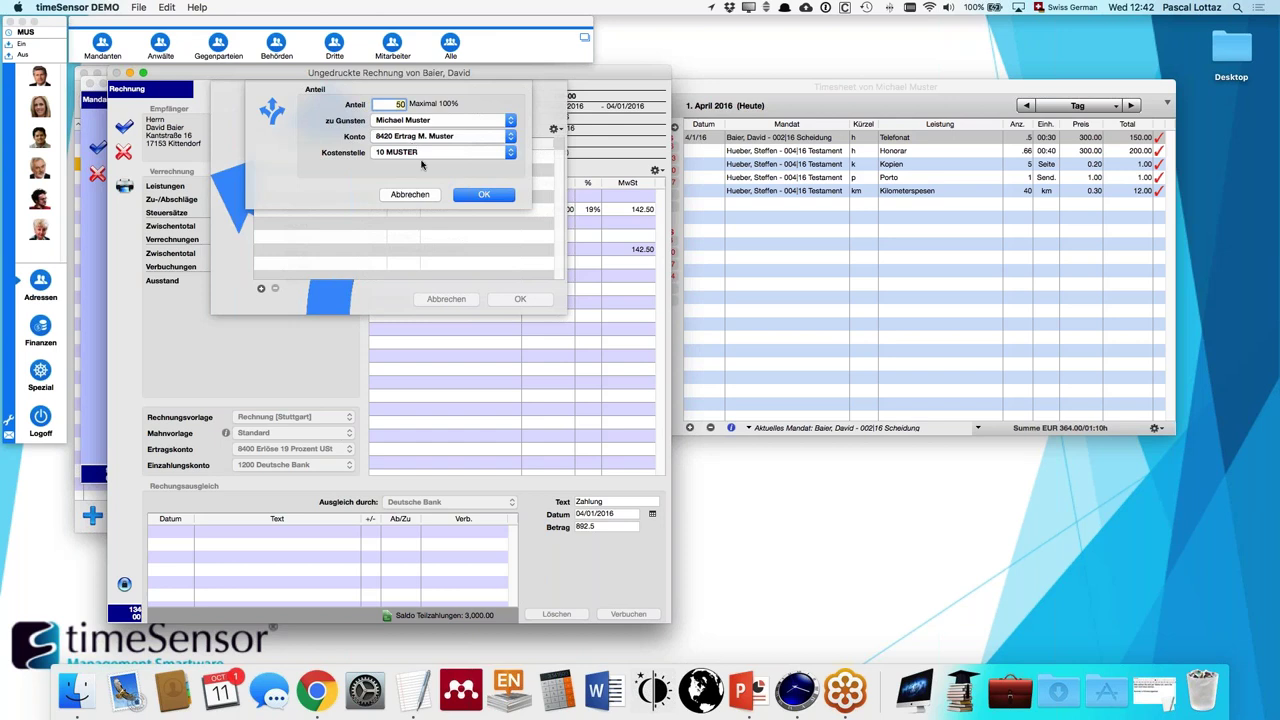
pyautogui.click(514, 154)
pyautogui.click(500, 153)
pyautogui.click(487, 195)
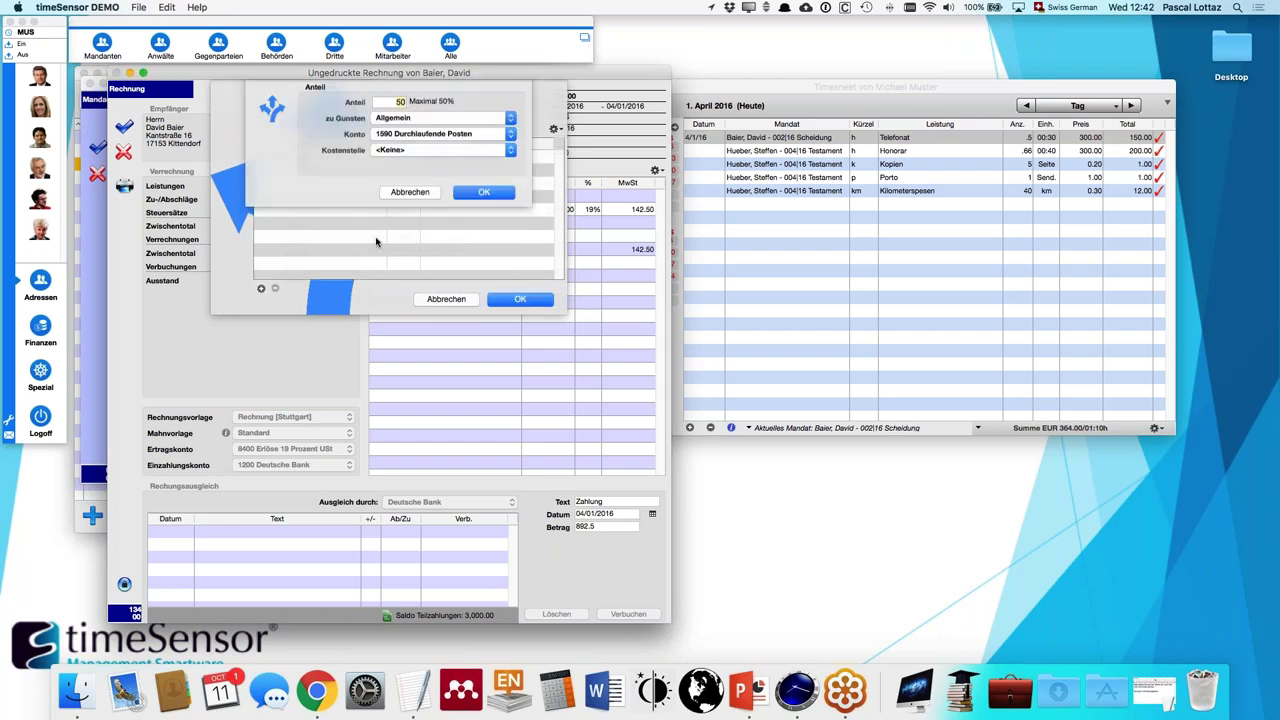
# - Assign the remaining 50% share to the lawyer with account 8430 and cost centre 11, confirm the distribution and close the invoice
pyautogui.click(491, 121)
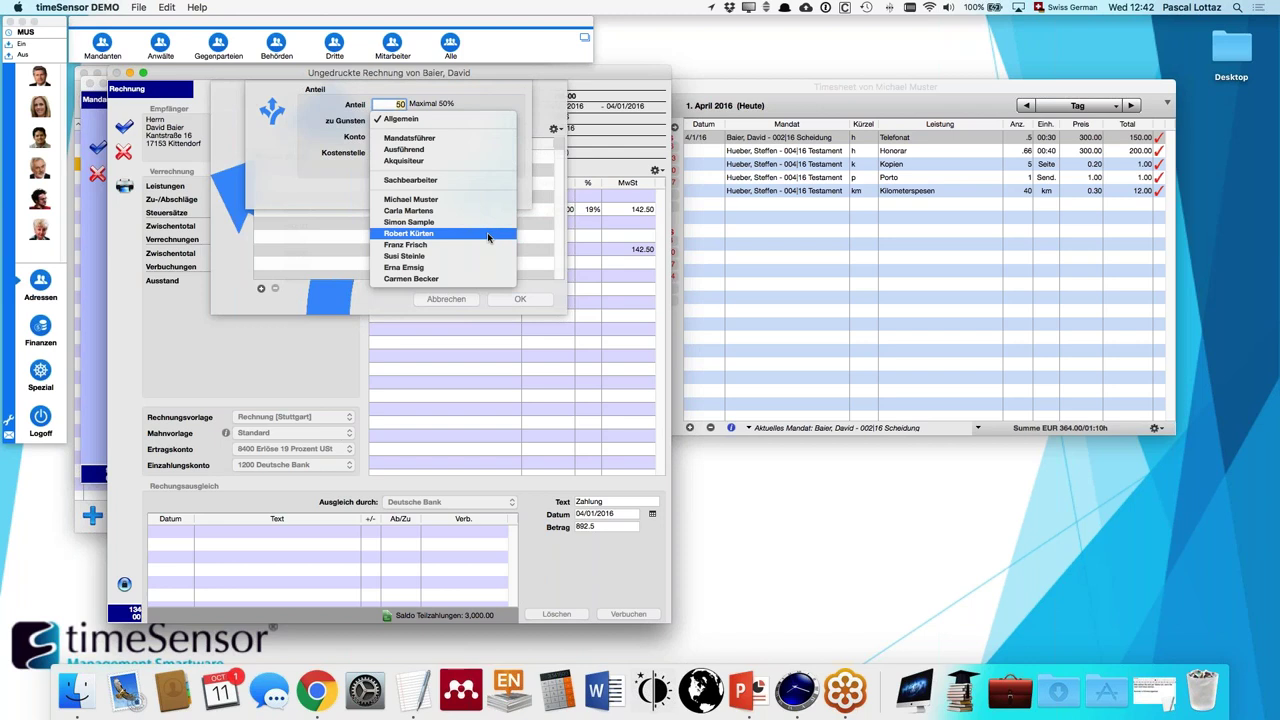
pyautogui.click(489, 234)
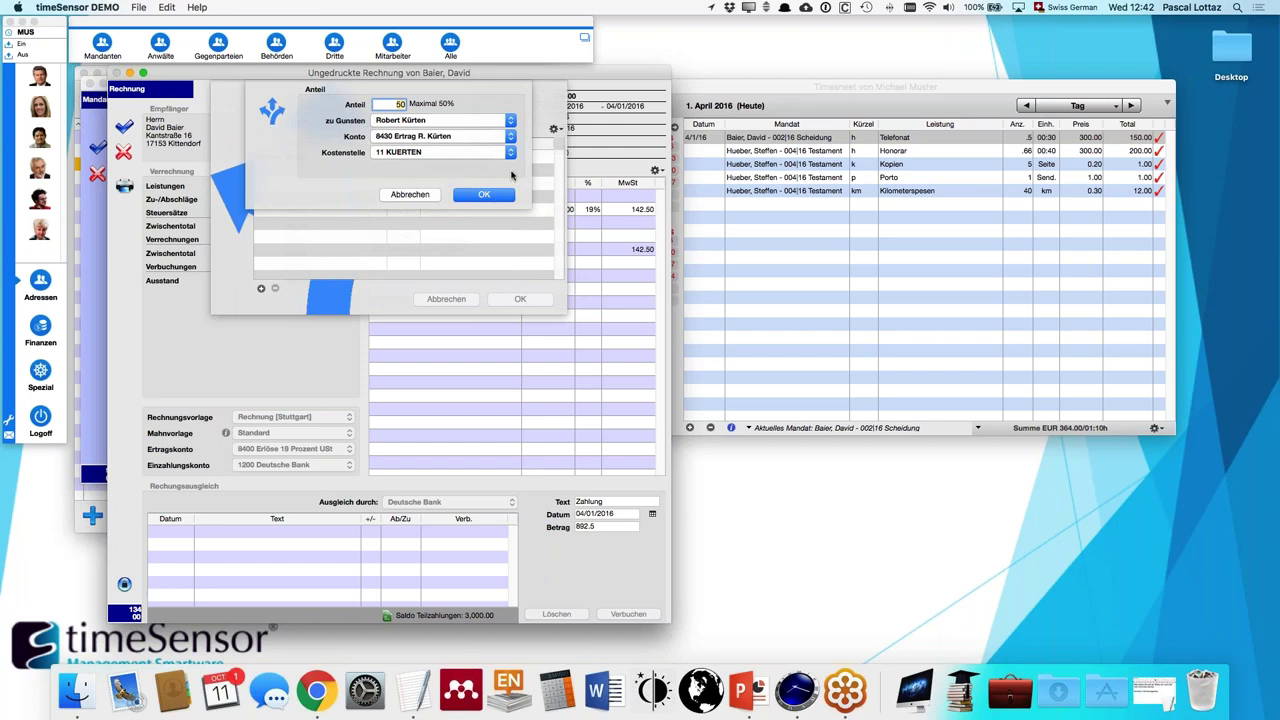
pyautogui.click(508, 137)
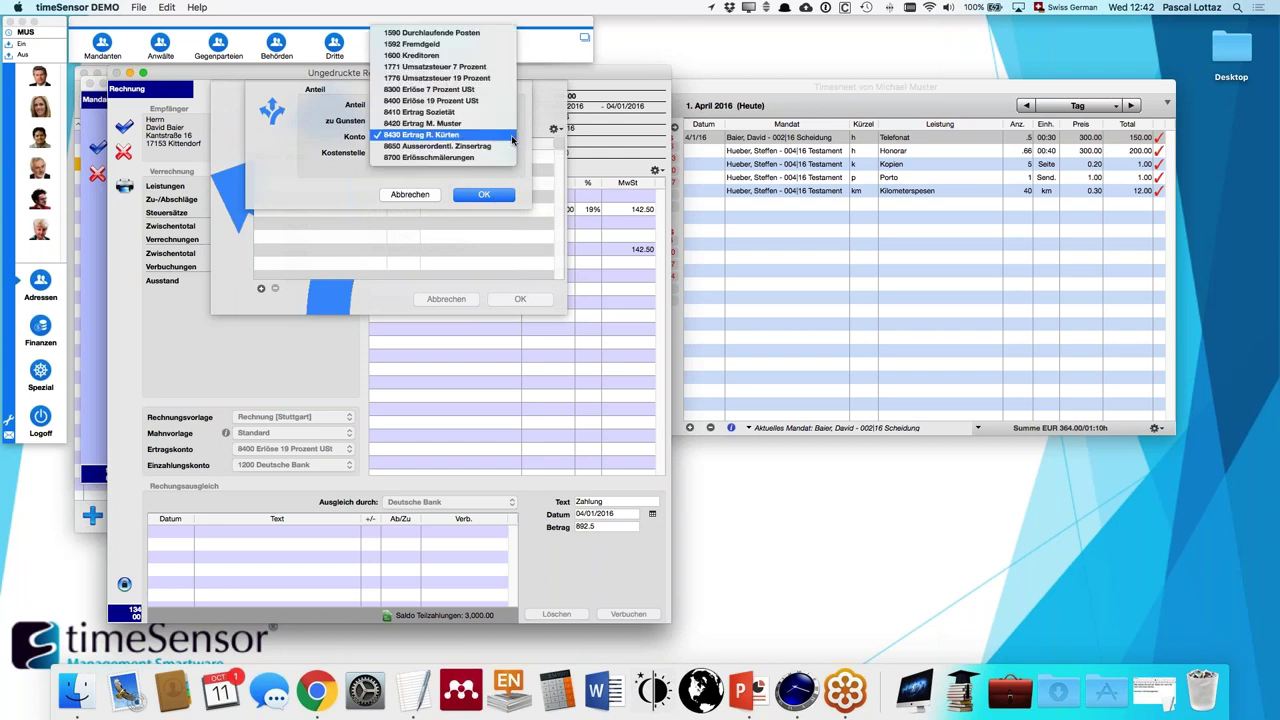
pyautogui.click(512, 136)
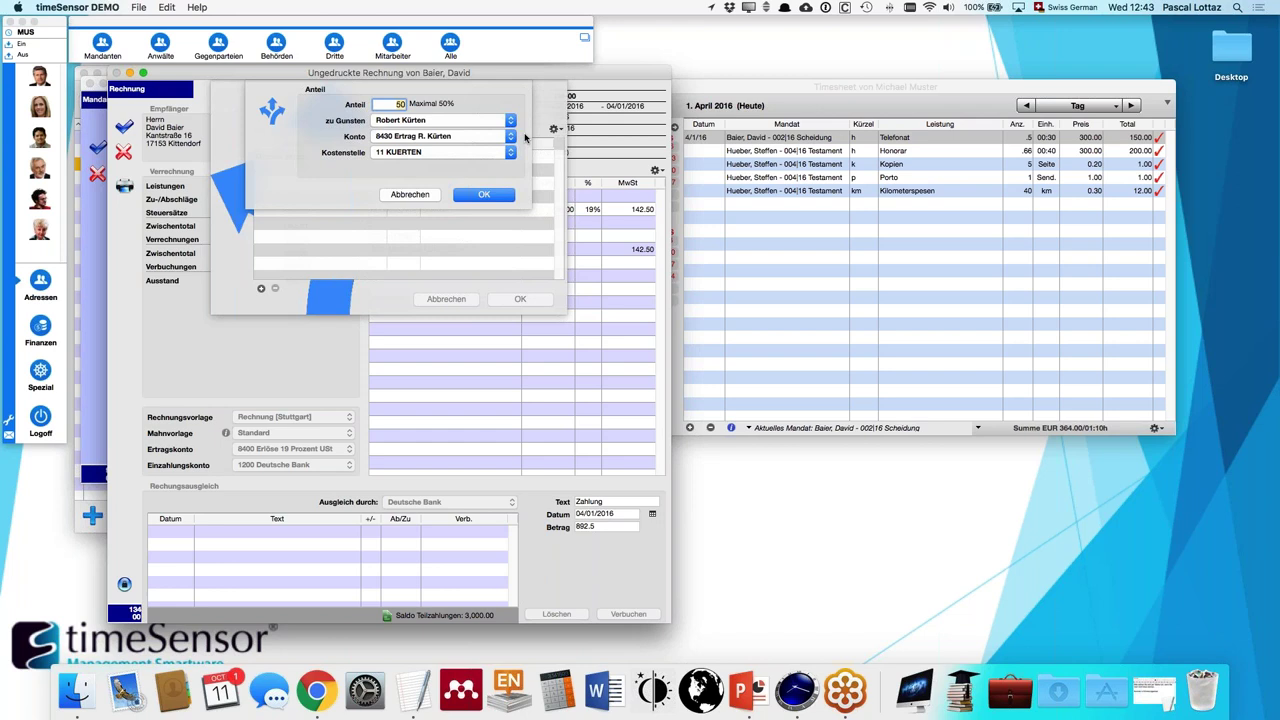
pyautogui.click(500, 194)
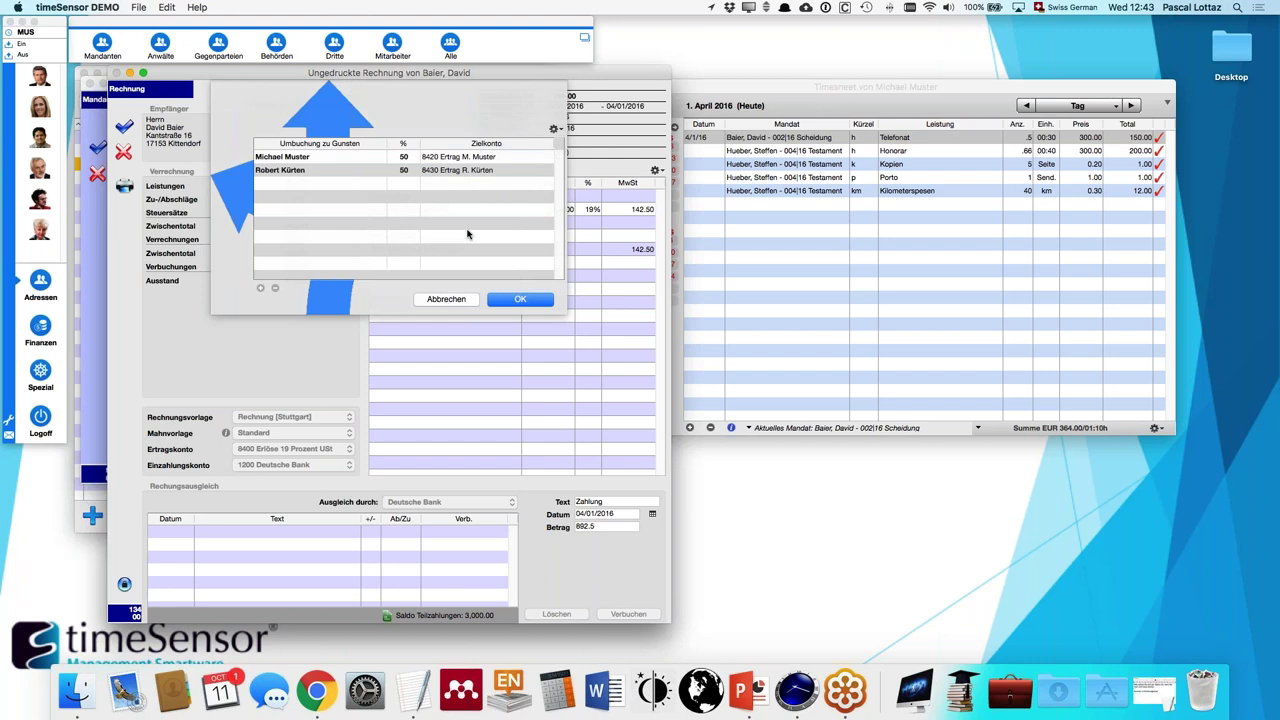
pyautogui.click(521, 302)
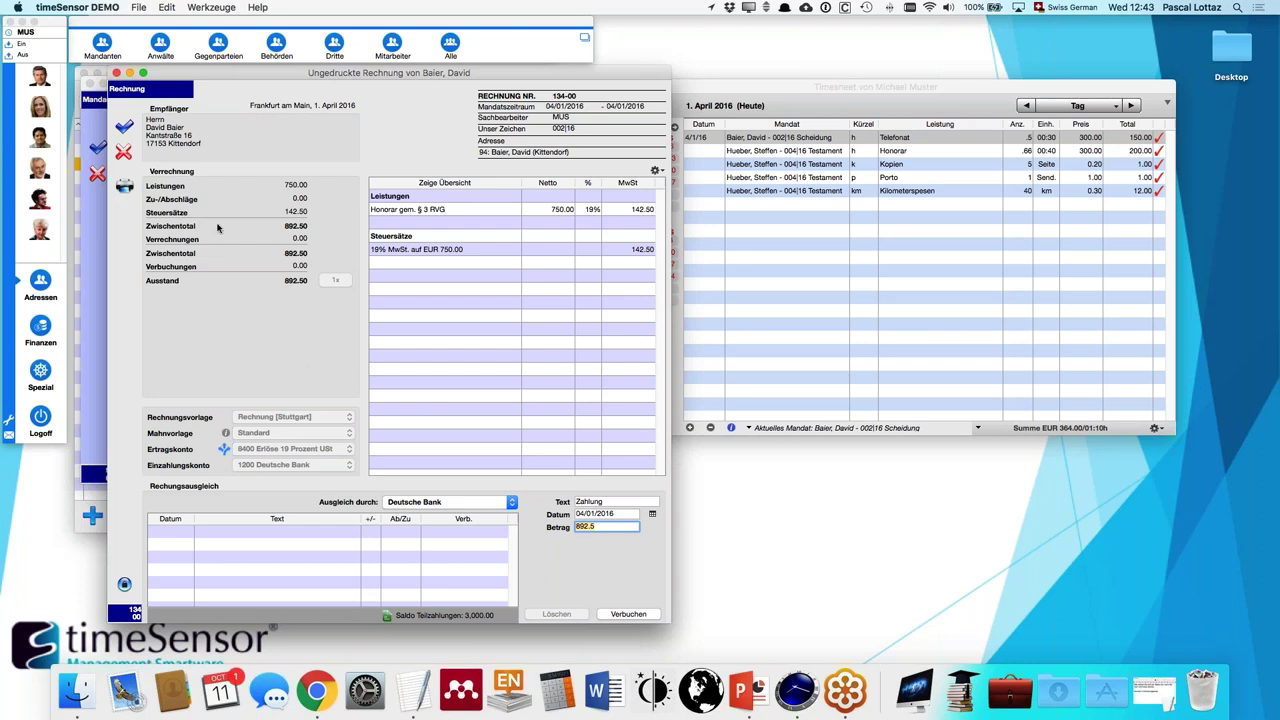
pyautogui.click(123, 127)
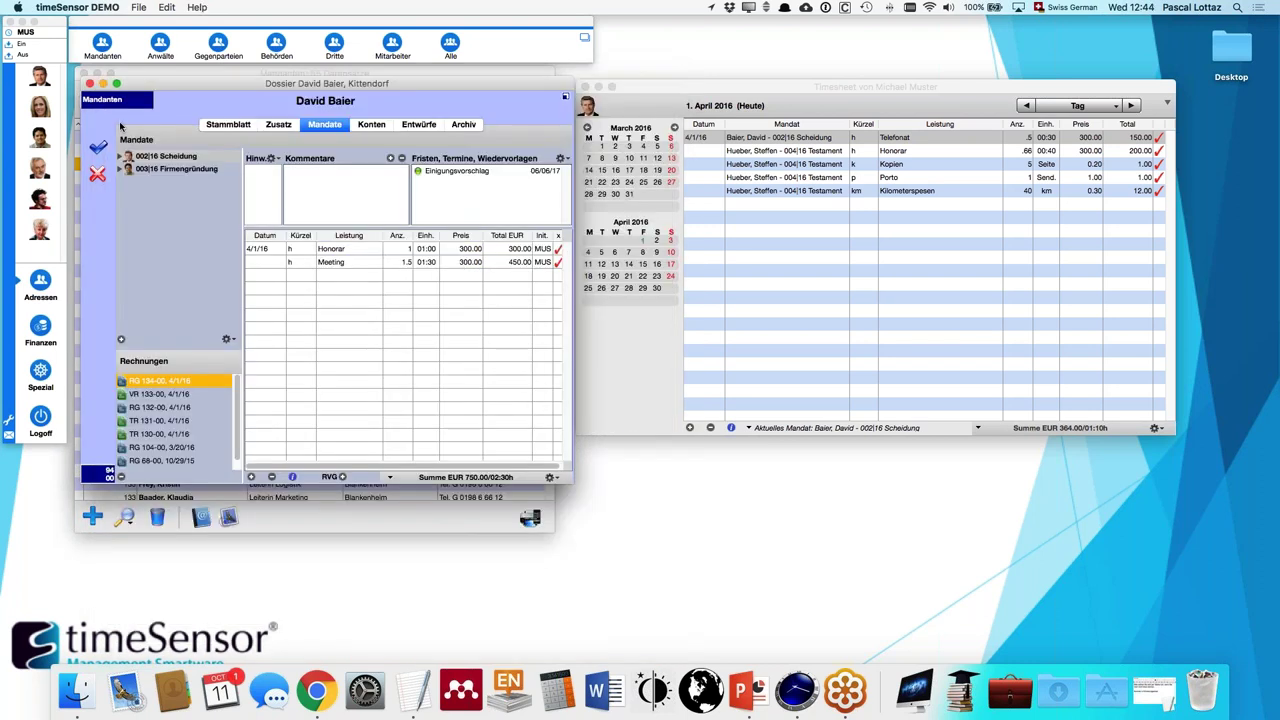
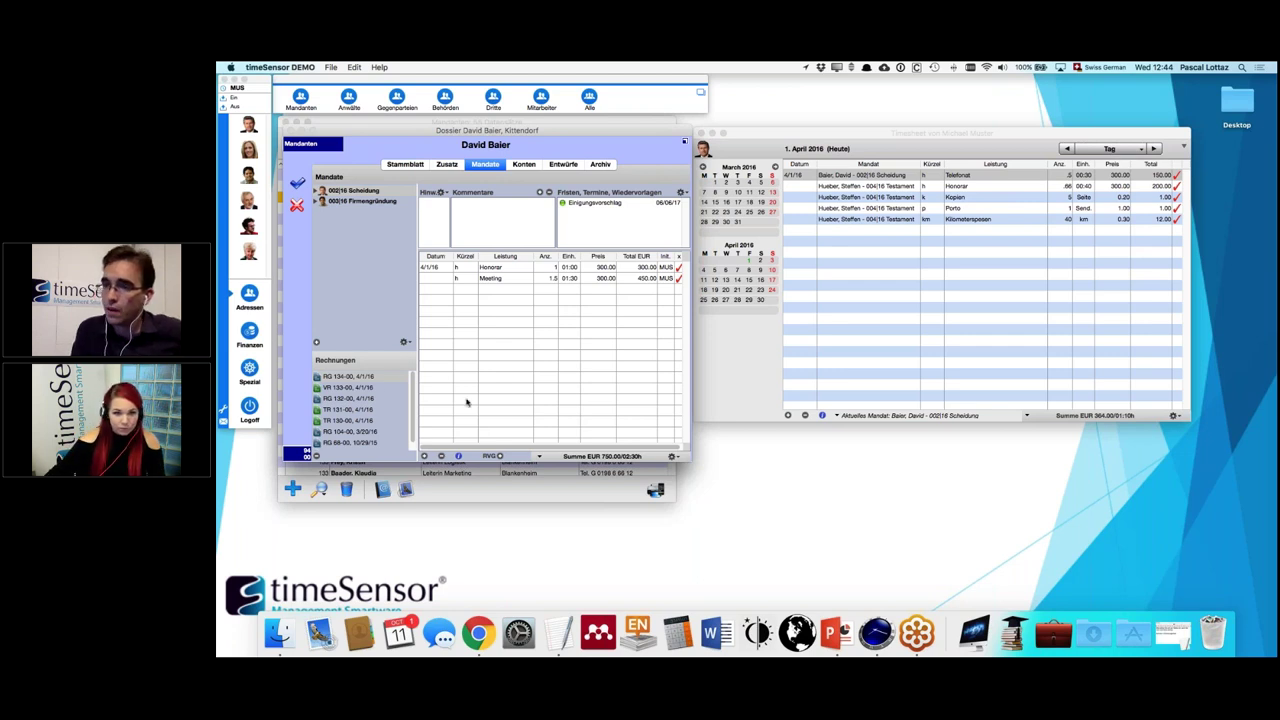
# - Open the settled final invoice's printable document, examine the deducted Teilrechnungen and the Verbucht line, and discard the draft
pyautogui.doubleClick(358, 378)
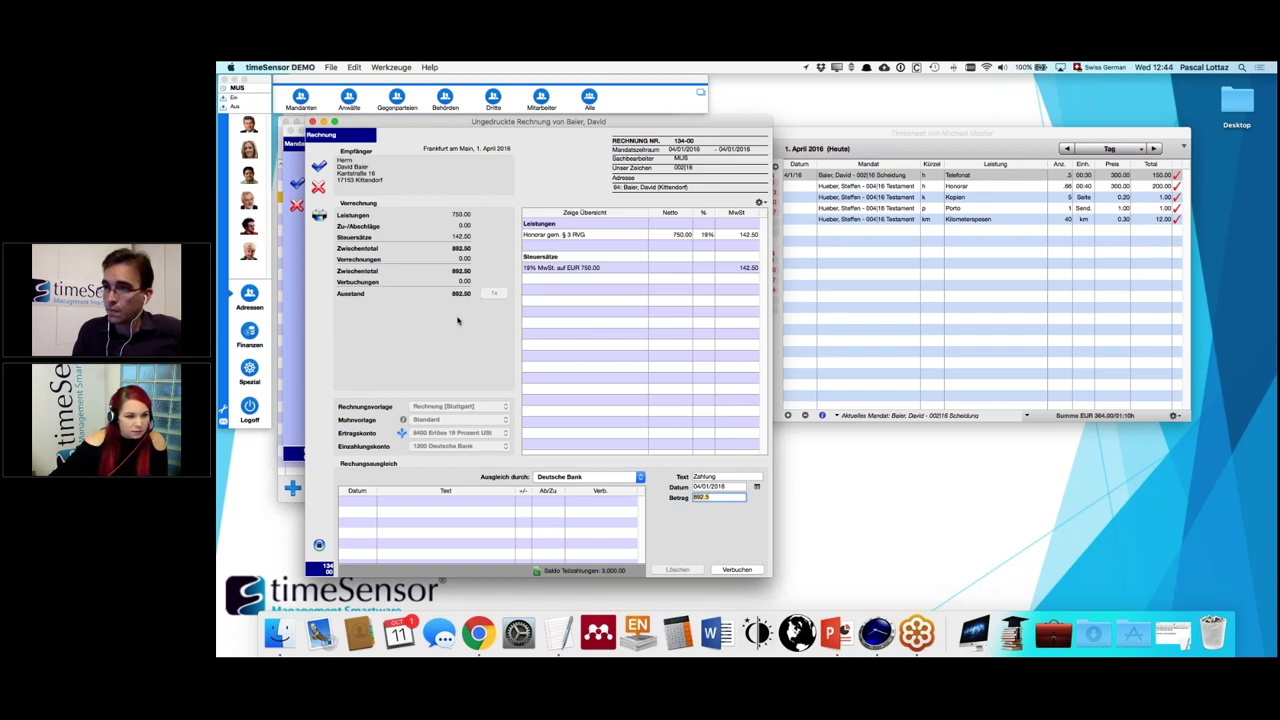
pyautogui.click(319, 187)
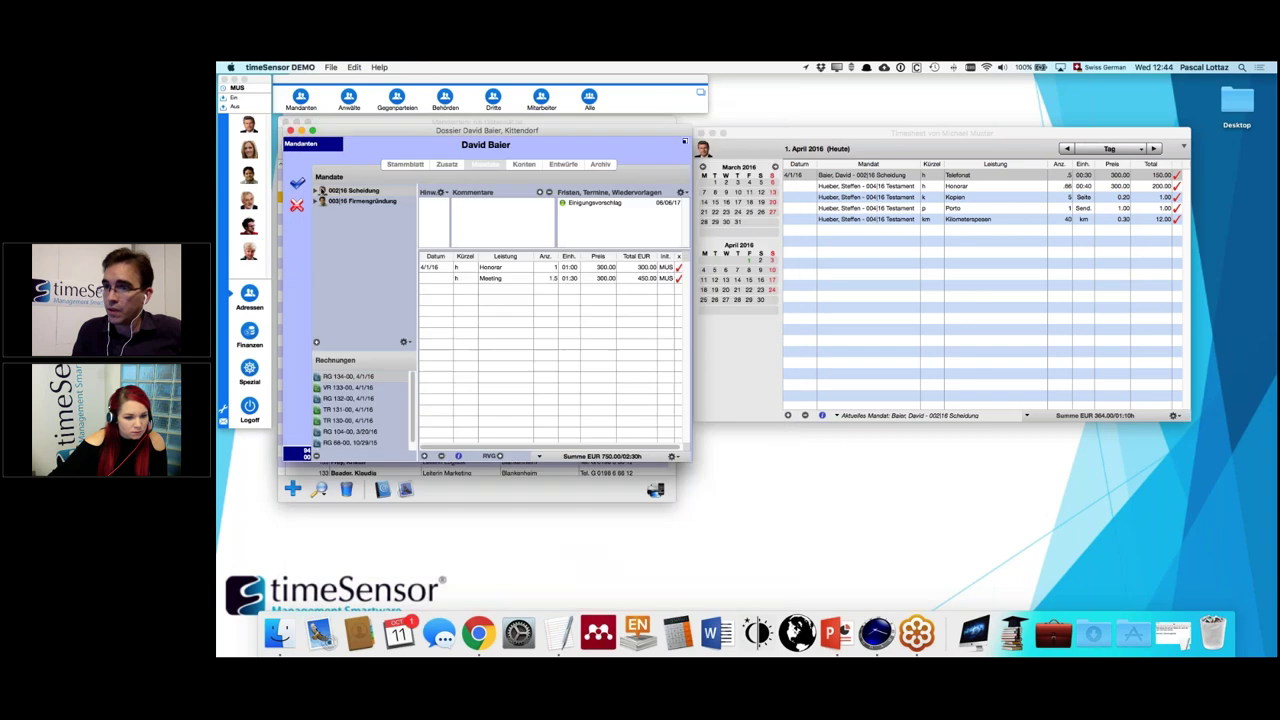
pyautogui.doubleClick(352, 398)
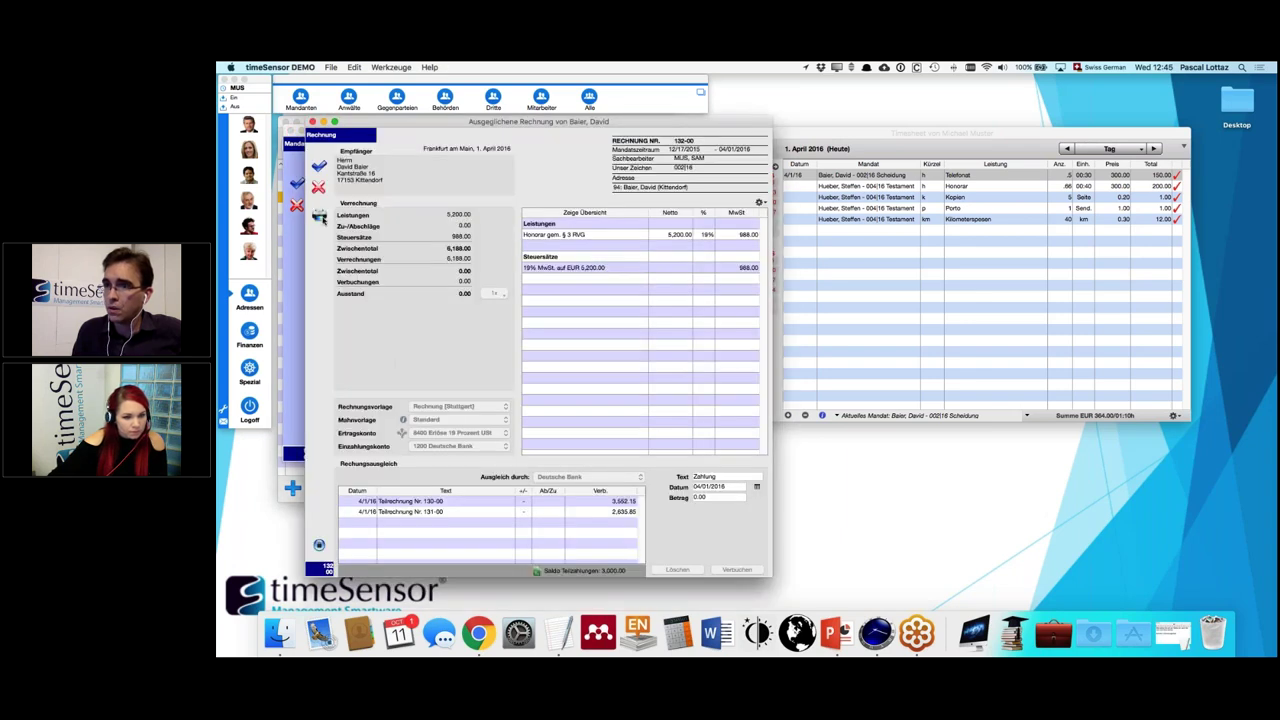
pyautogui.press('Escape')
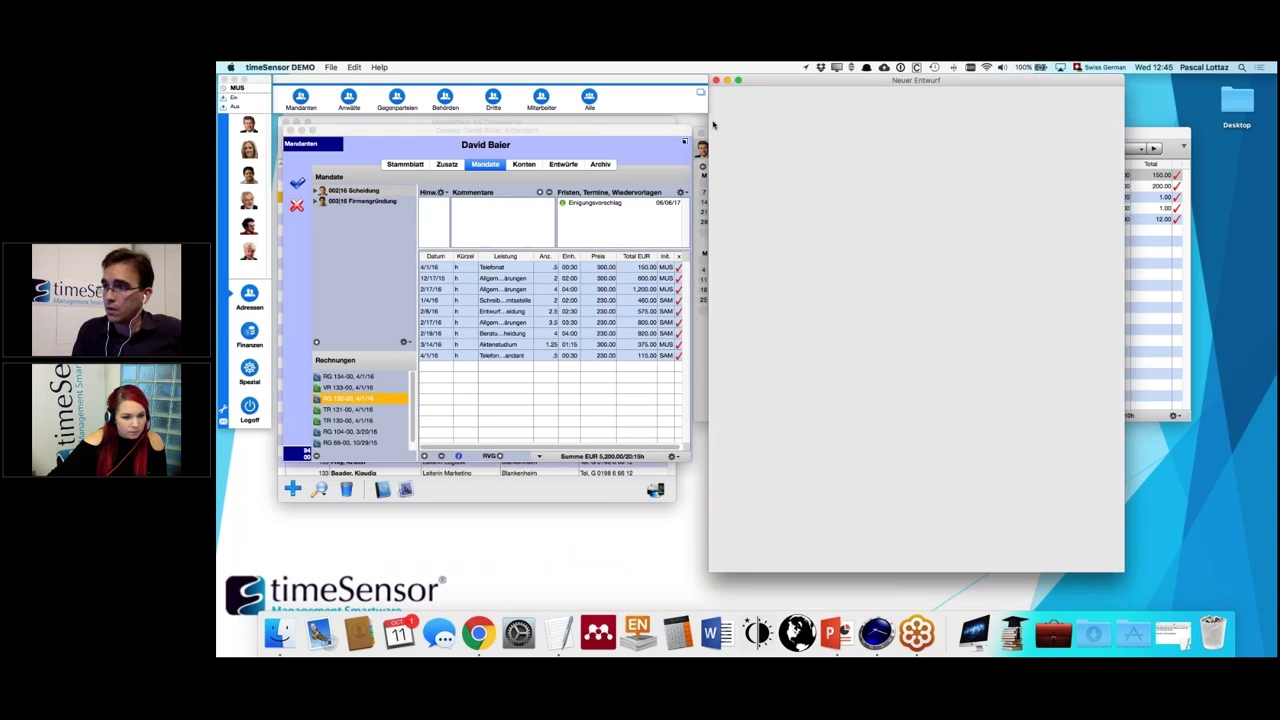
pyautogui.click(815, 86)
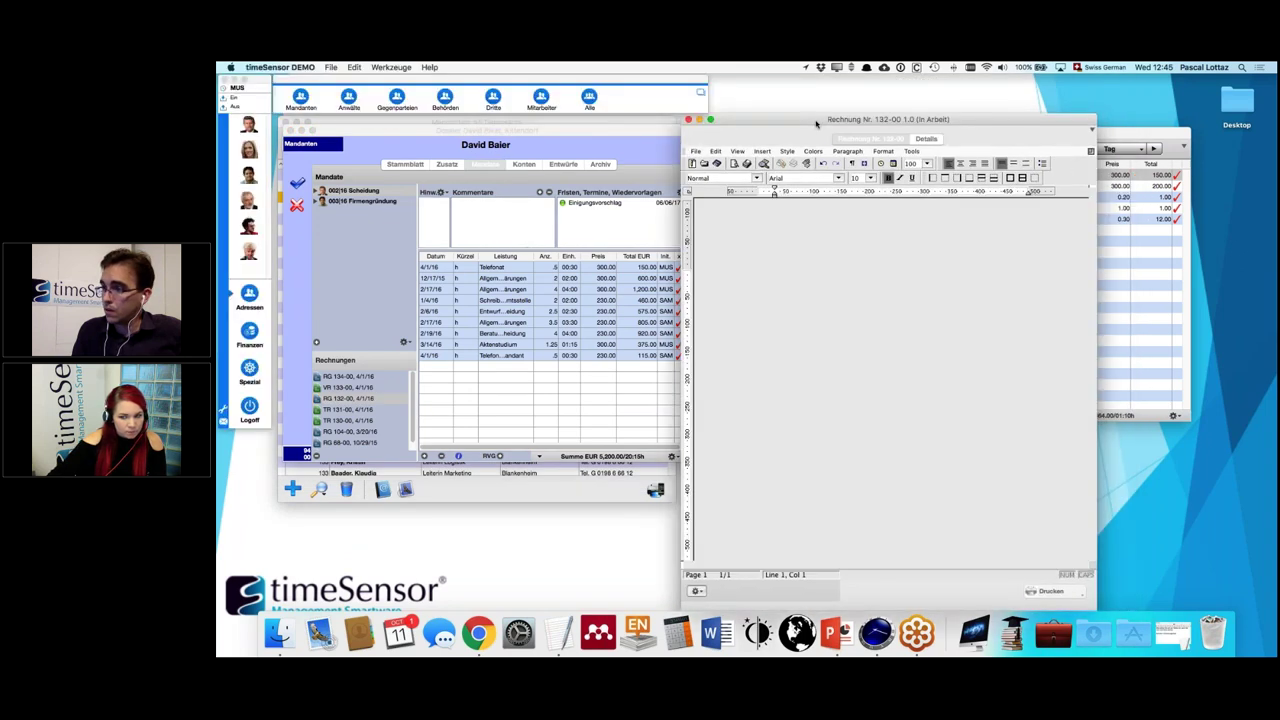
pyautogui.moveTo(1092, 447); pyautogui.dragTo(1090, 475)
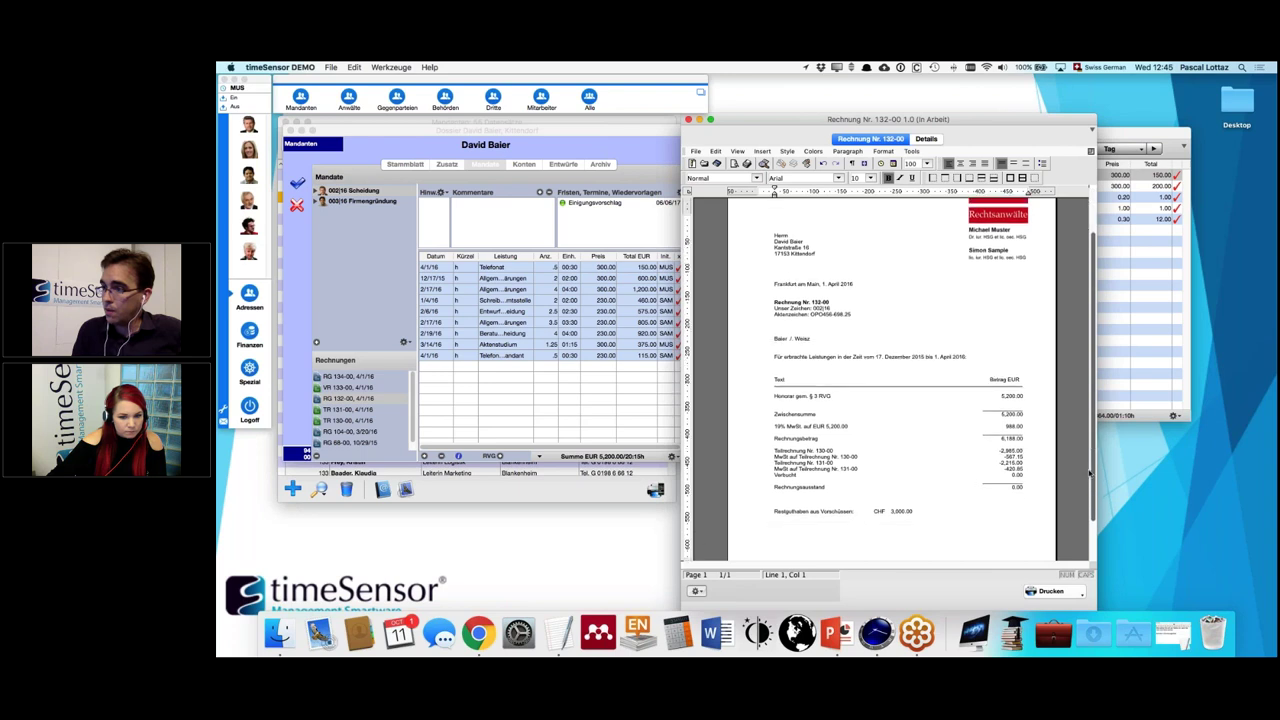
pyautogui.click(1022, 474)
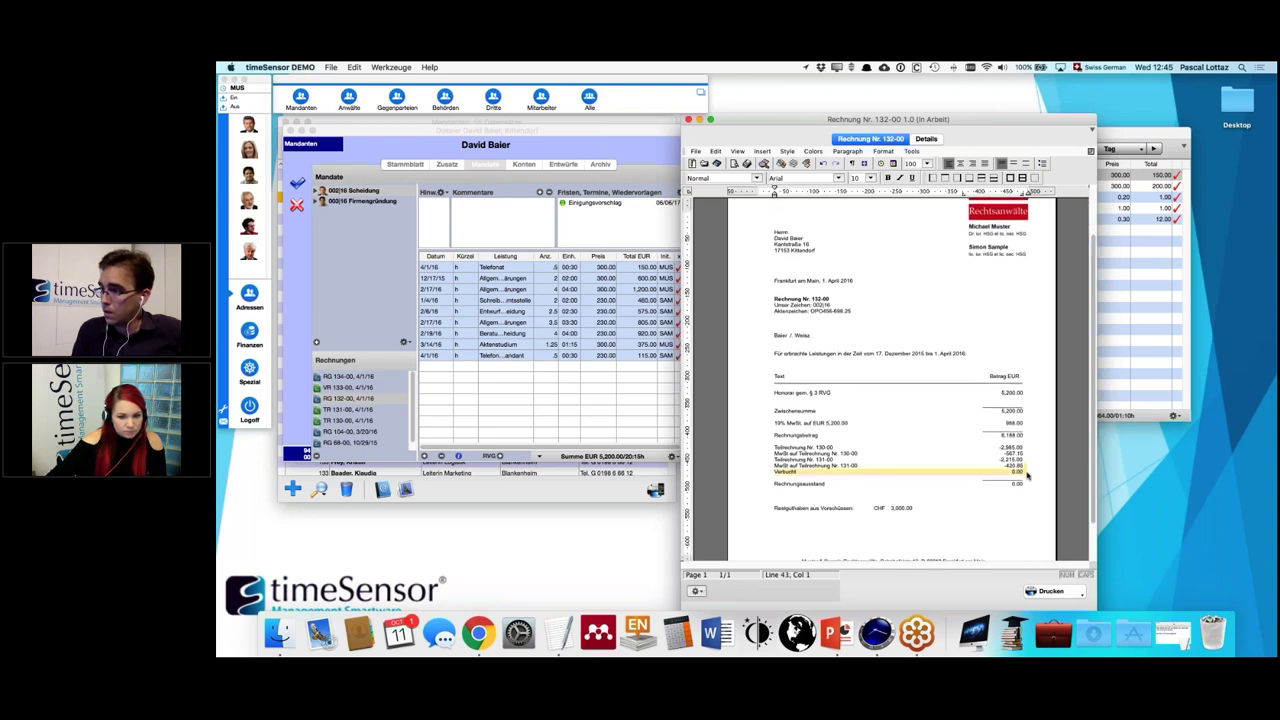
pyautogui.moveTo(1020, 472); pyautogui.dragTo(769, 471)
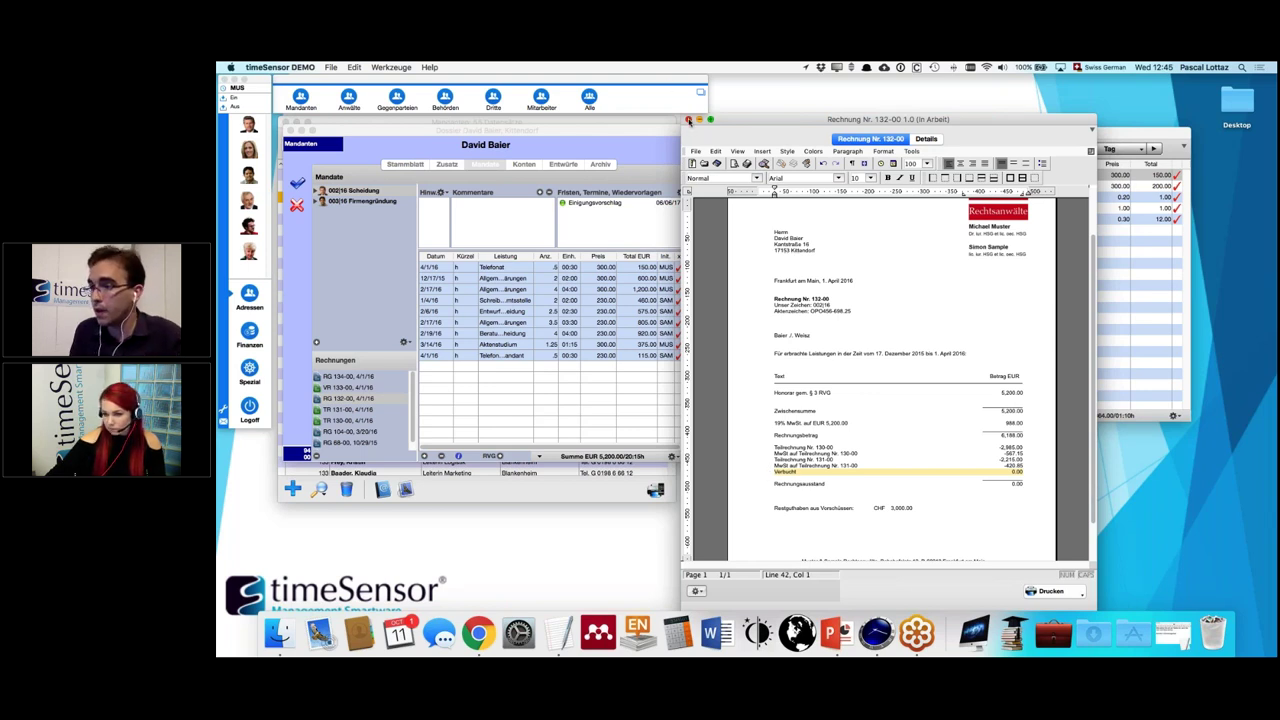
pyautogui.click(688, 120)
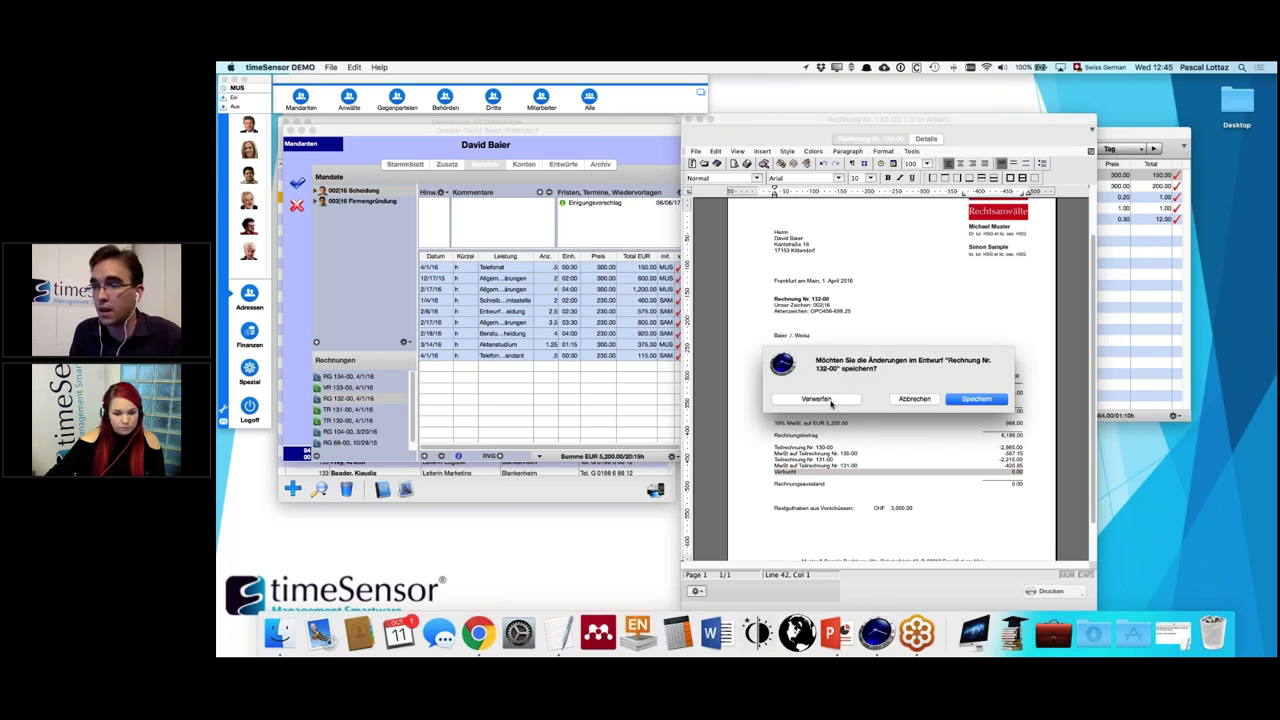
pyautogui.click(831, 401)
# - Reopen the client's newest invoice, book a partial payment of 300 through Deutsche Bank and review its split between the two lawyers
pyautogui.click(354, 377)
pyautogui.doubleClick(354, 377)
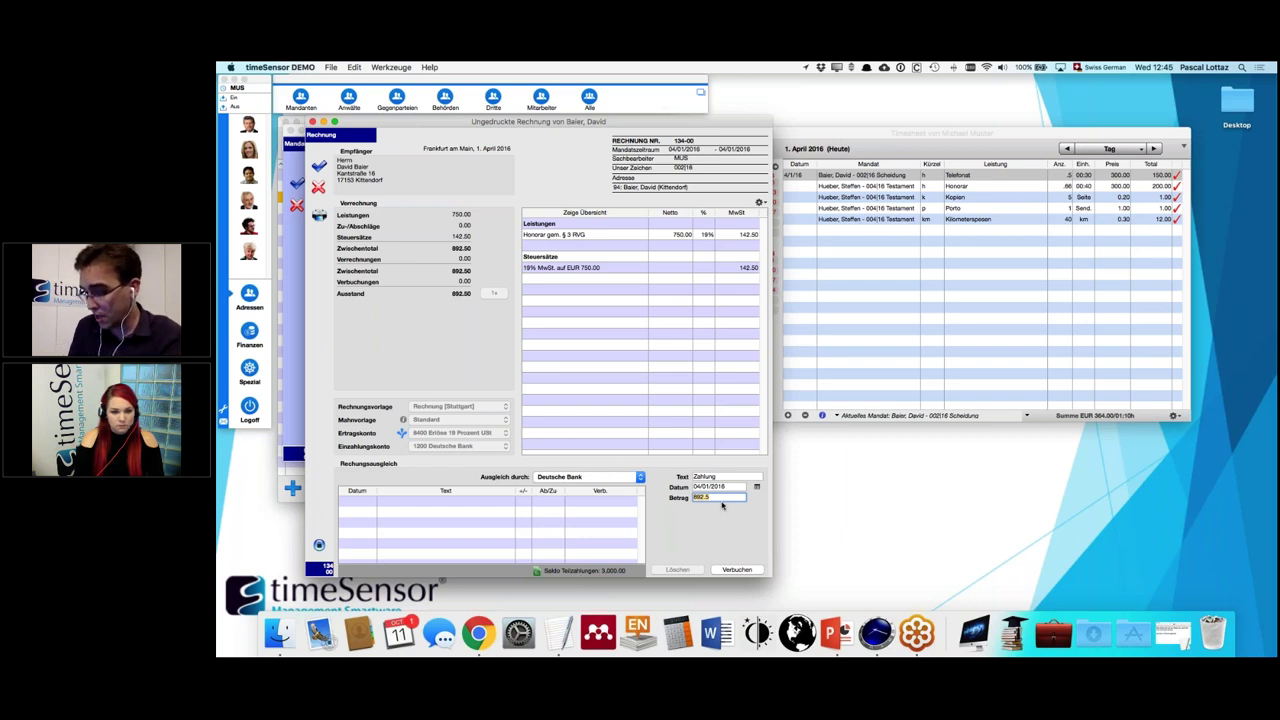
pyautogui.write('300')
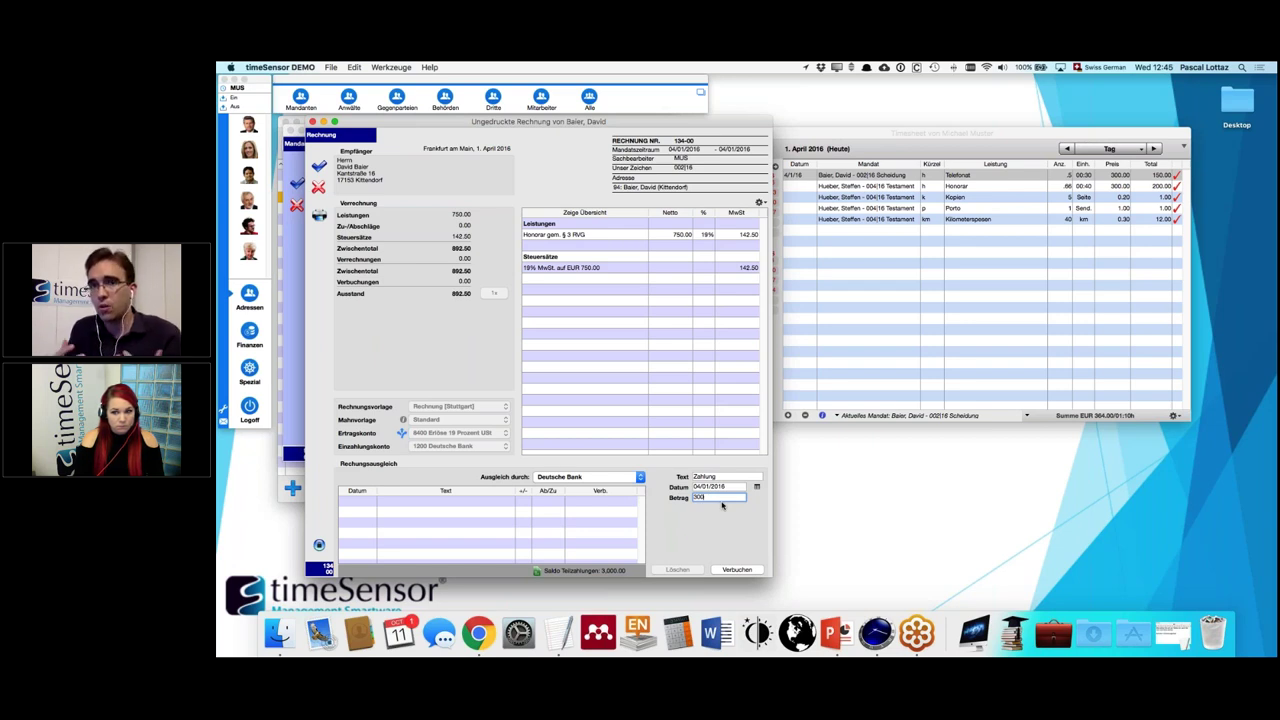
pyautogui.click(729, 569)
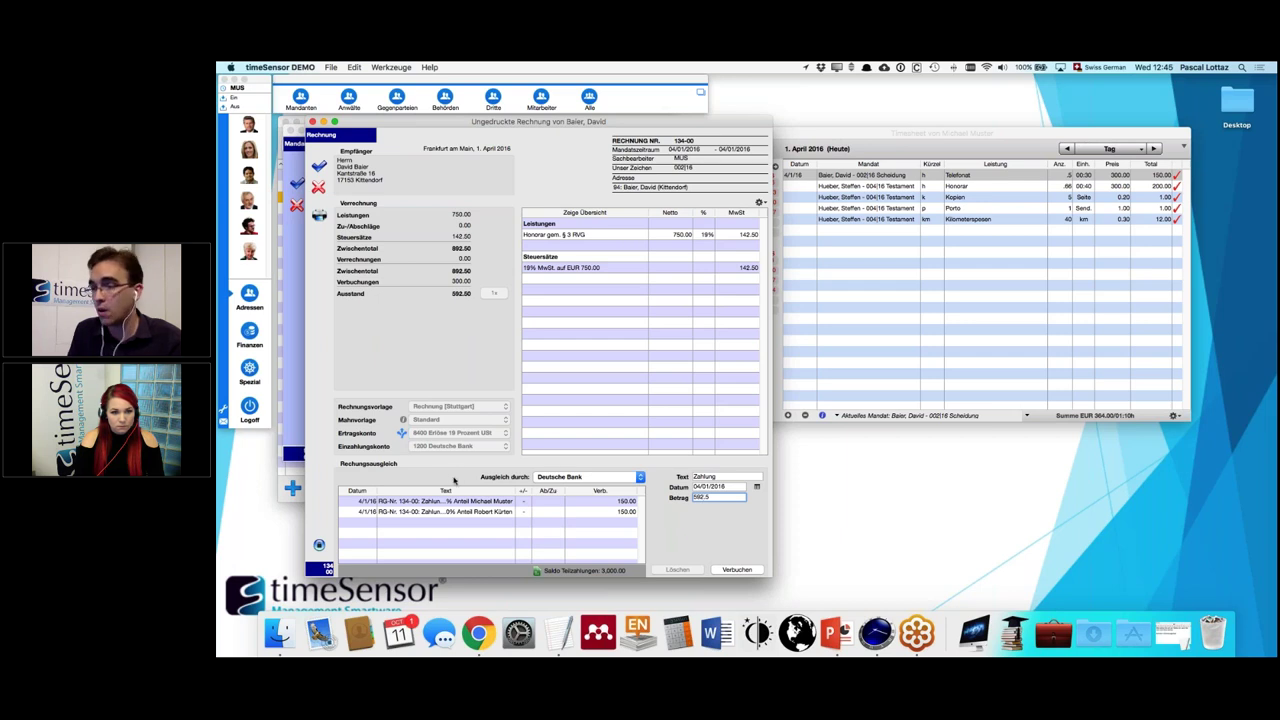
pyautogui.click(584, 504)
pyautogui.click(594, 532)
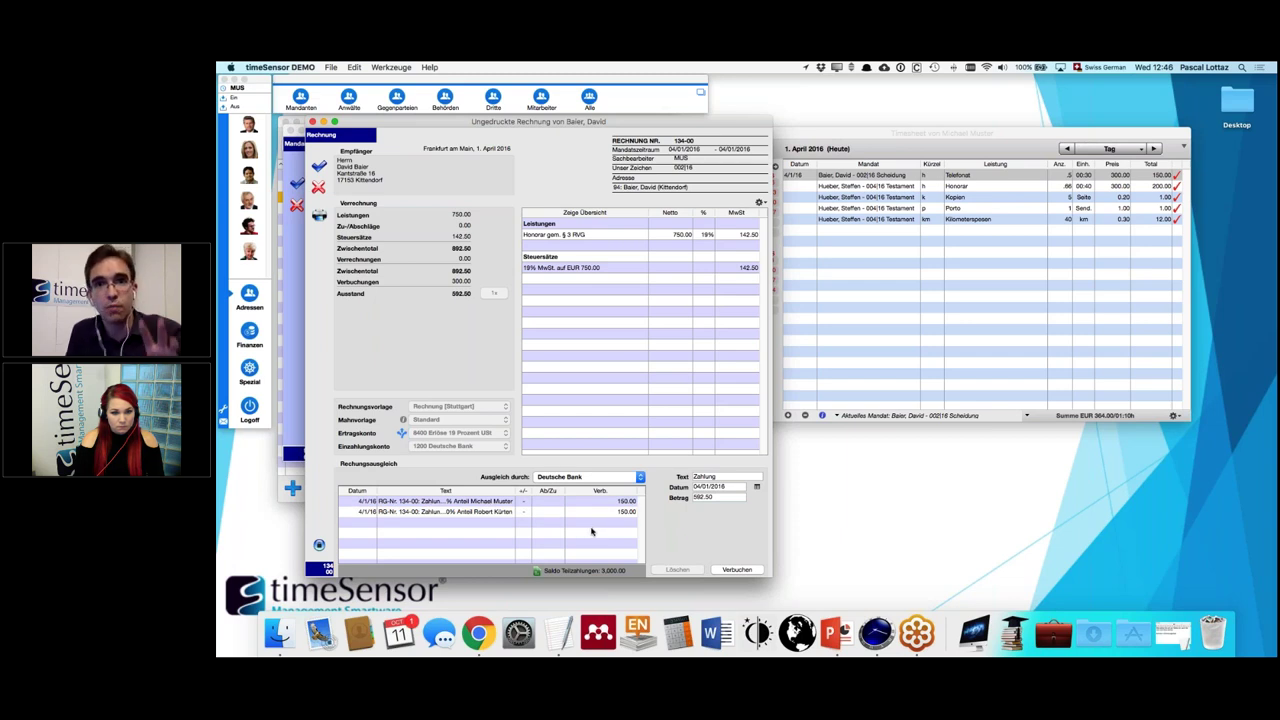
# - Open the partially paid invoice's printable document, examine the Zahlung line and the Rechnungsausstand, and discard the draft
pyautogui.click(318, 215)
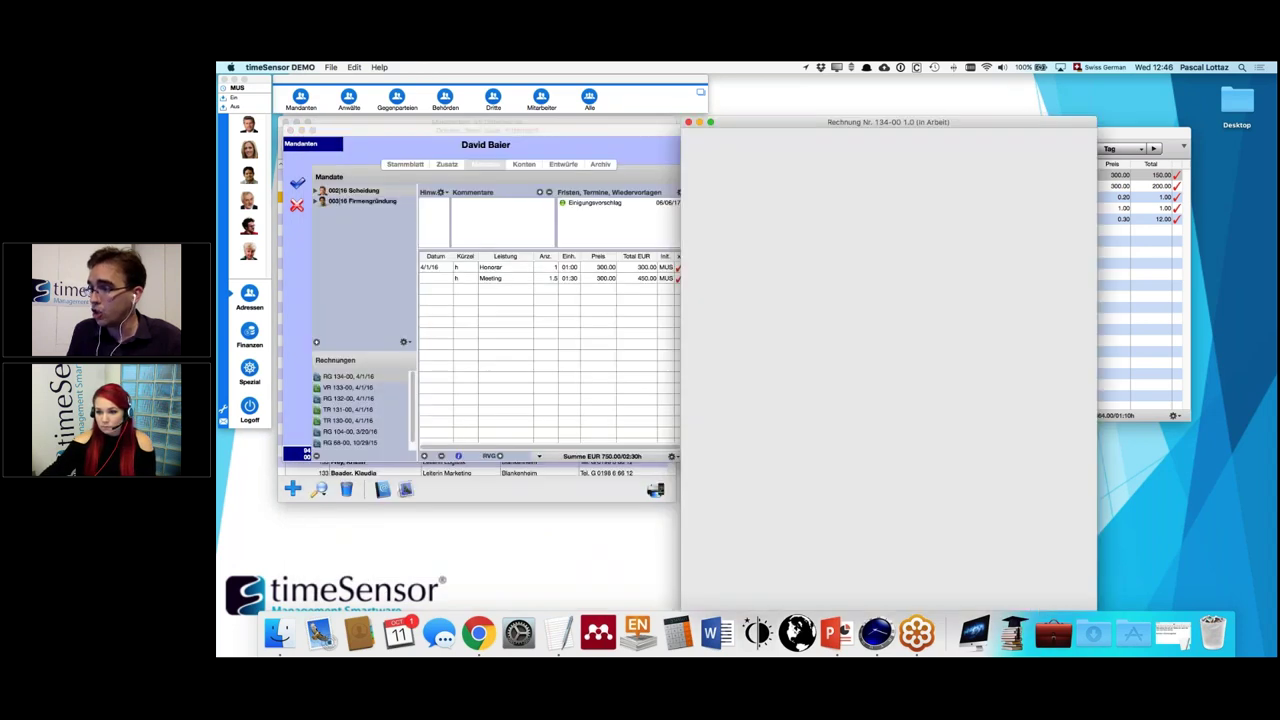
pyautogui.scroll(-2, 800, 400)
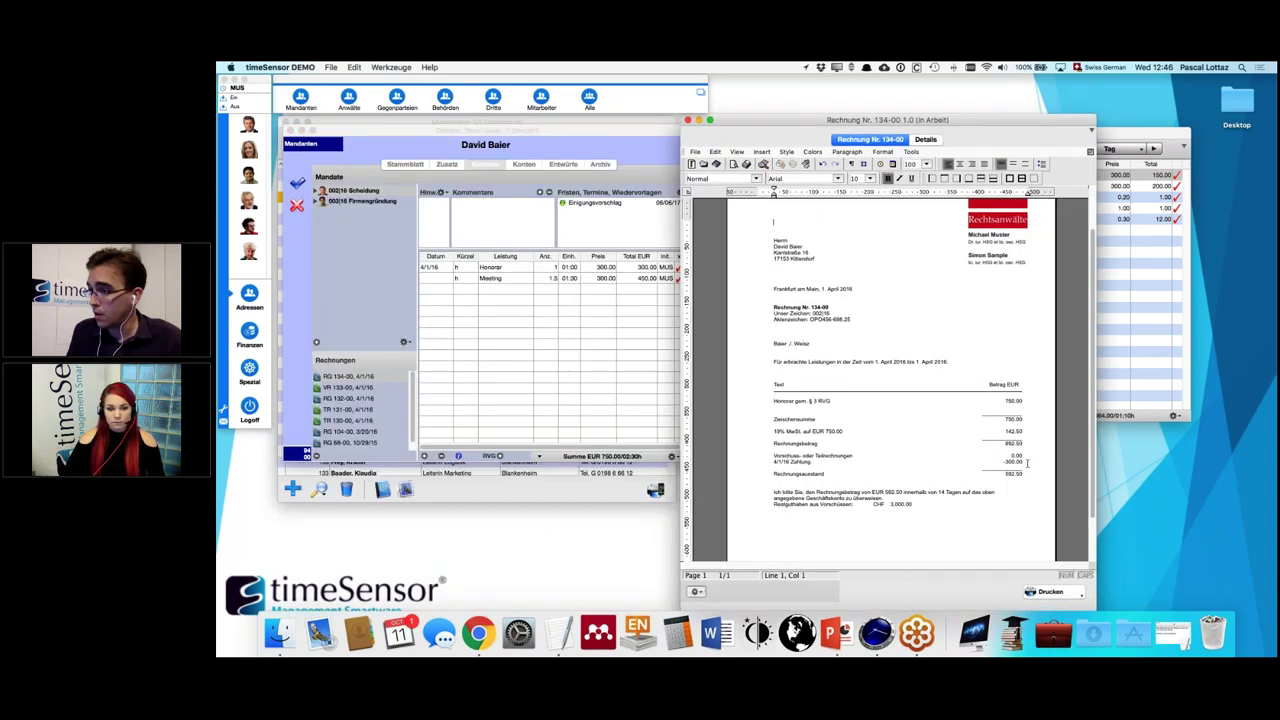
pyautogui.click(786, 462)
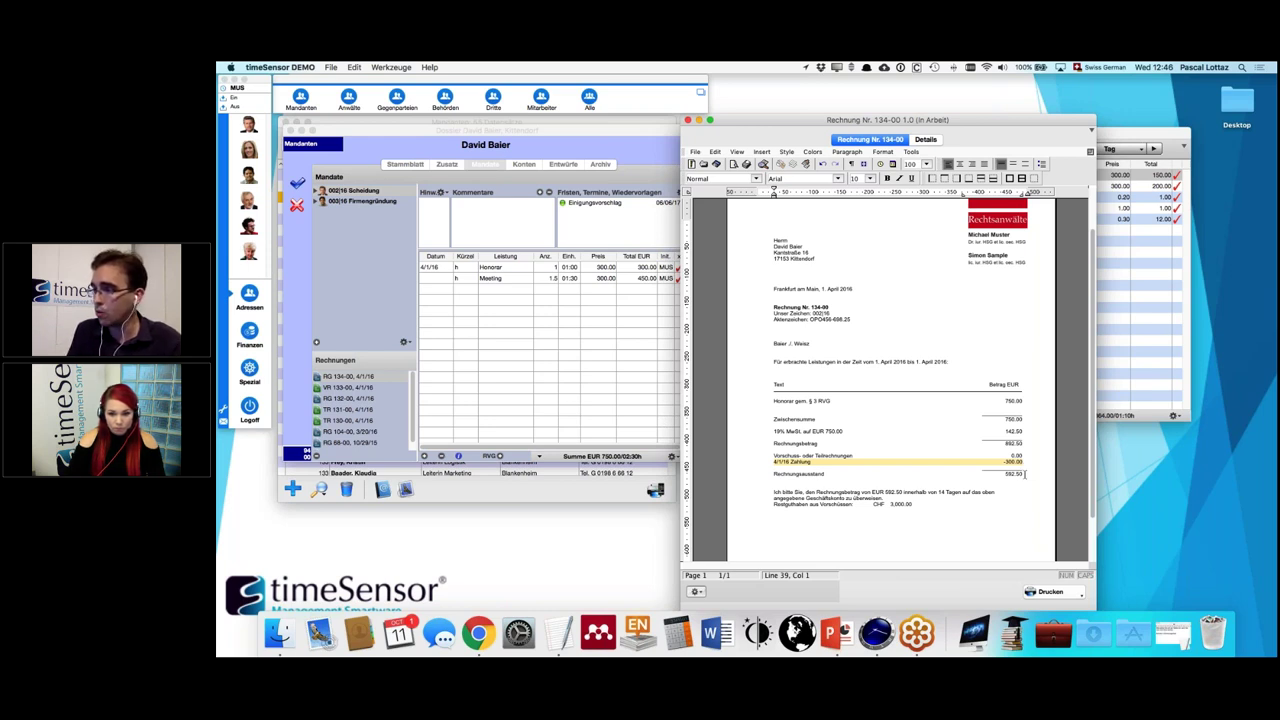
pyautogui.moveTo(1024, 475); pyautogui.dragTo(1004, 475)
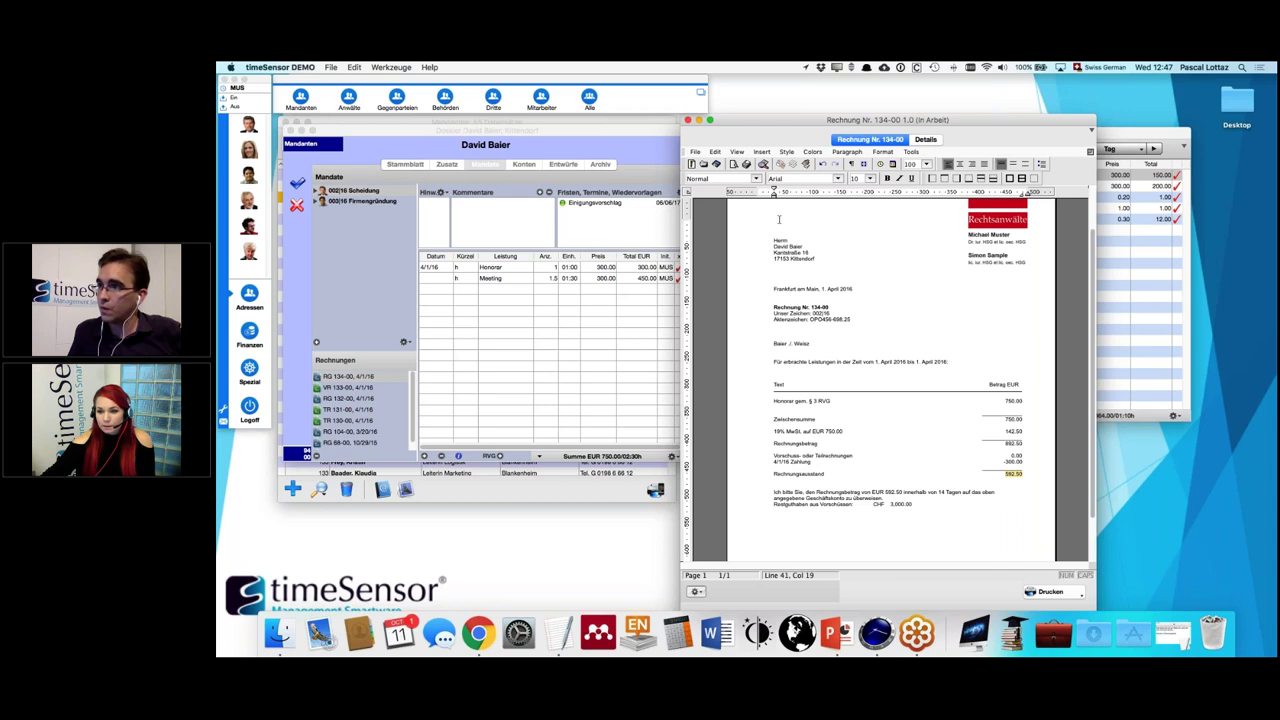
pyautogui.click(688, 120)
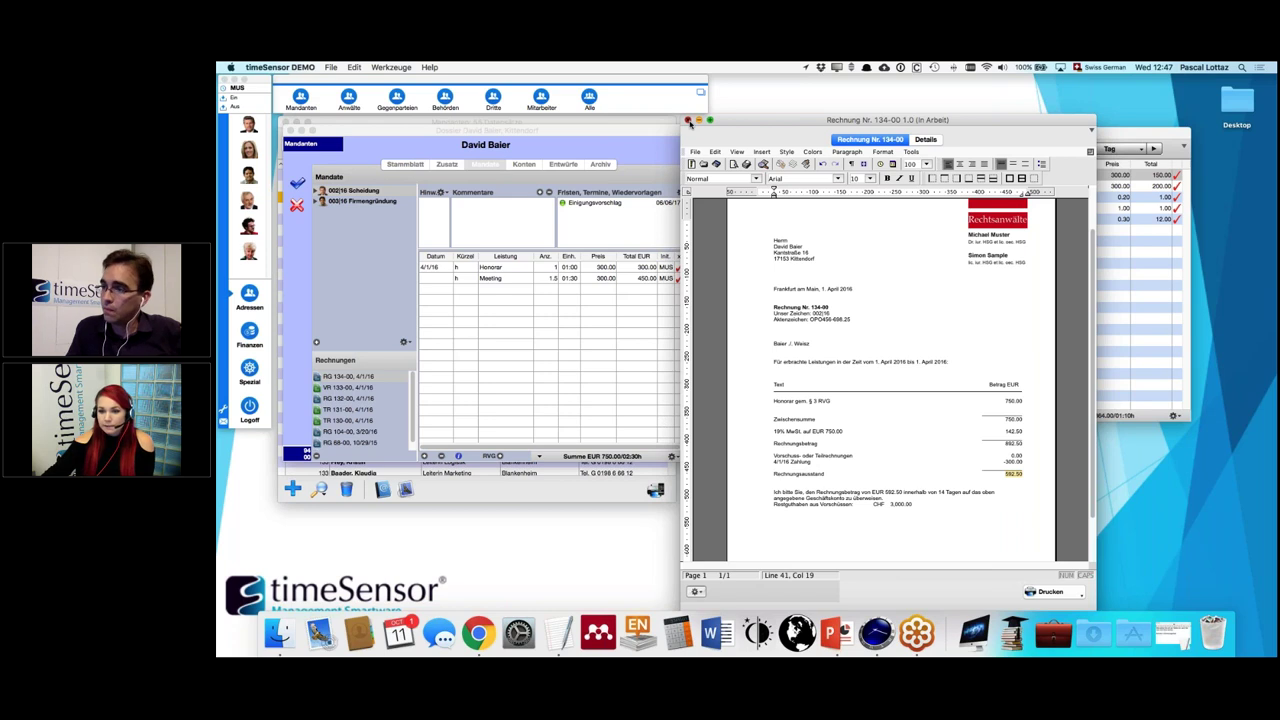
pyautogui.click(816, 402)
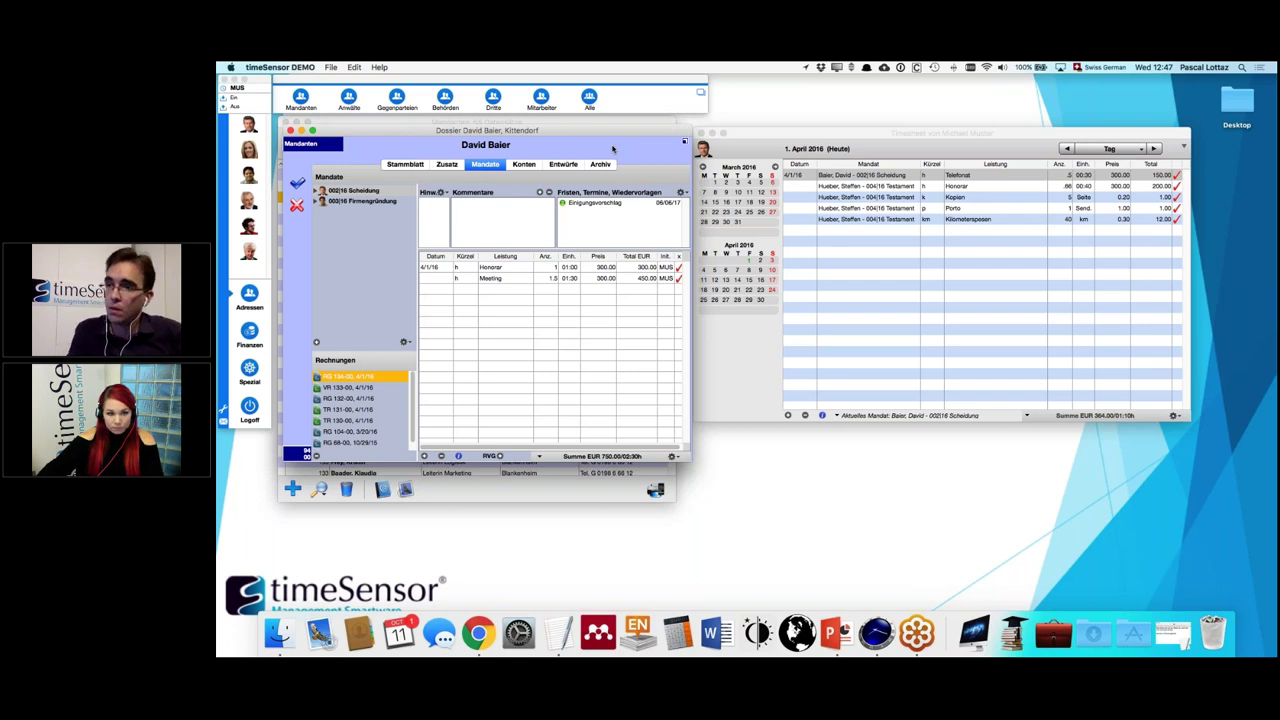
# - Open the mandate 002|16 Scheidung, check its Controlling details for the Anrechenbare Beträge, and close it
pyautogui.click(366, 192)
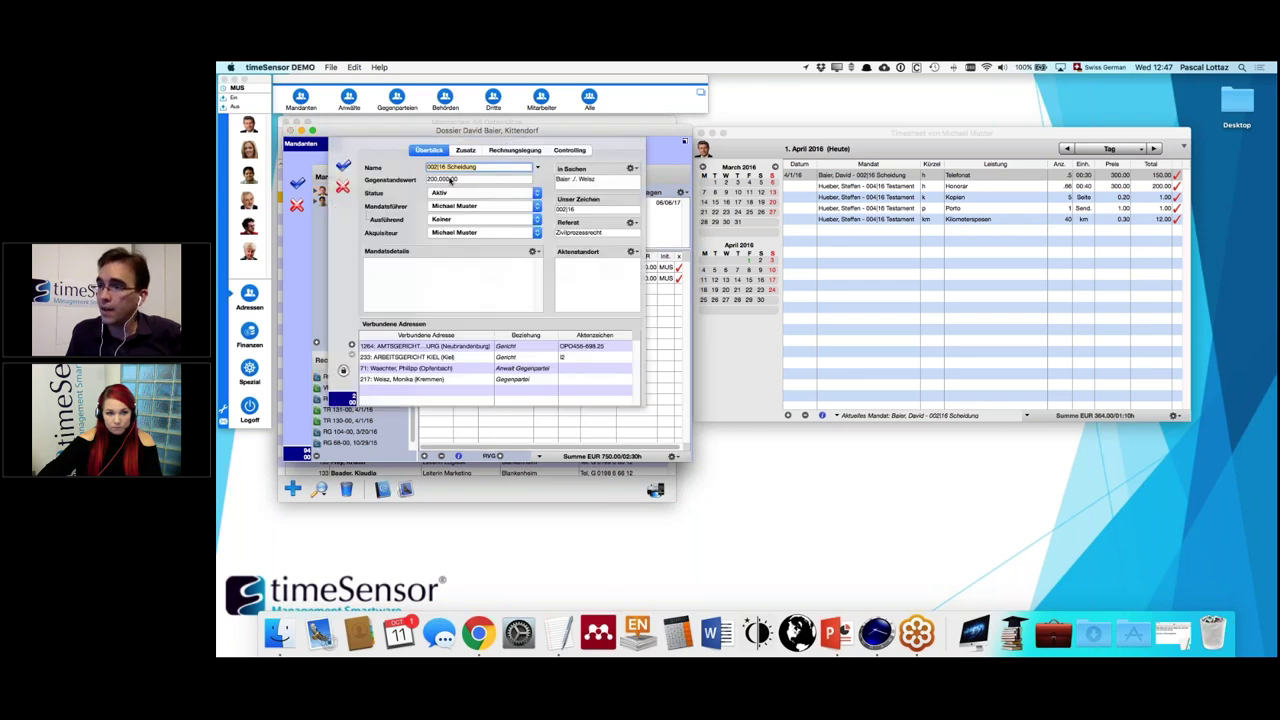
pyautogui.click(569, 150)
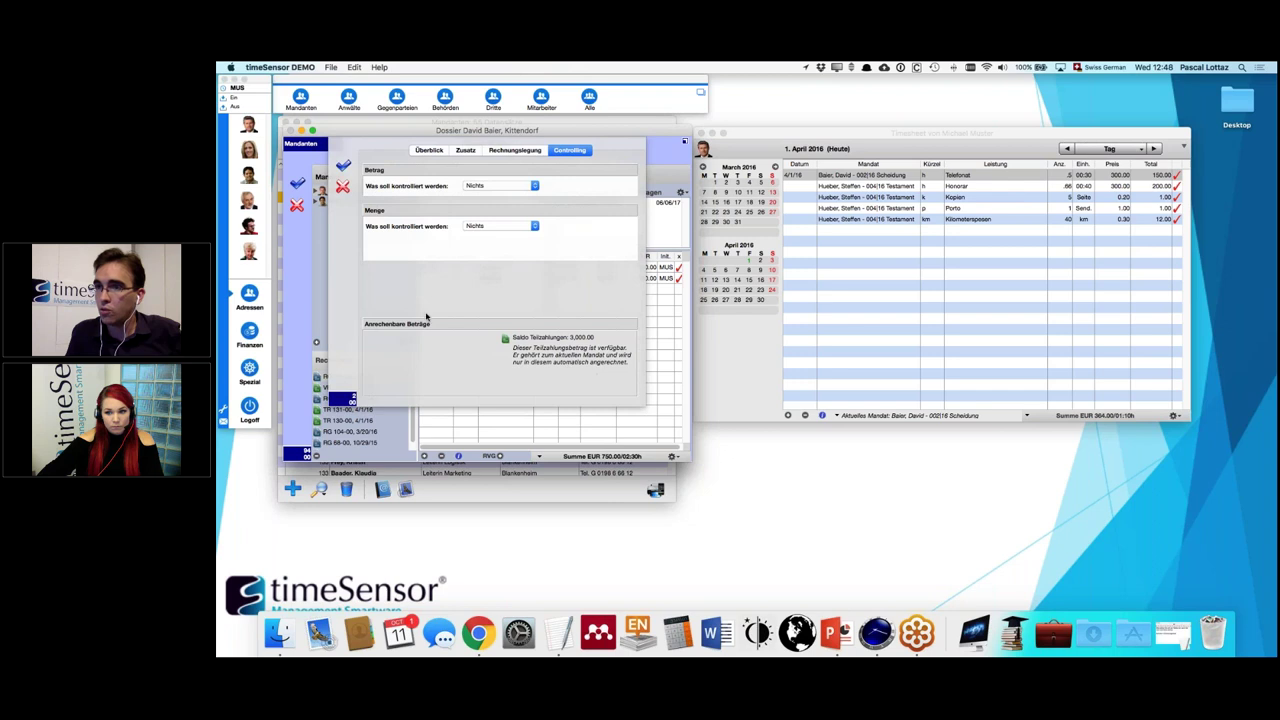
pyautogui.click(344, 167)
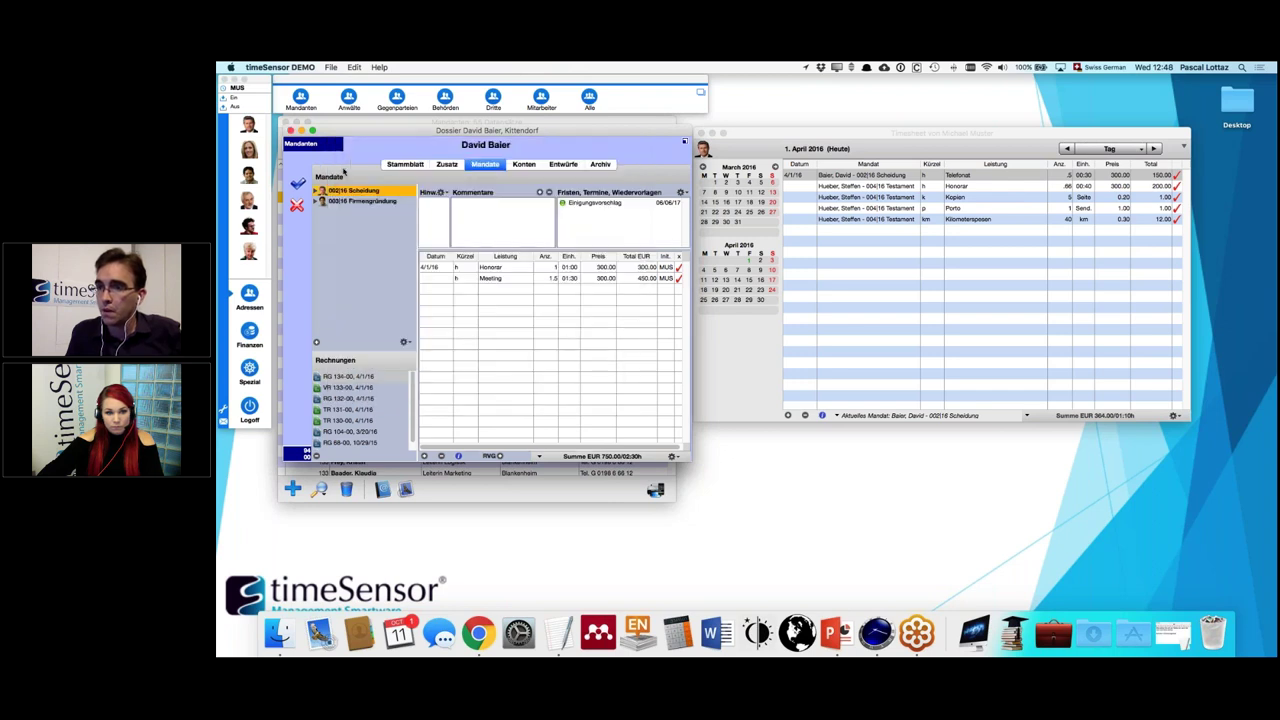
# - Create an Ausbuchung Teilzahlungen for the mandate 002|16 Scheidung, review the resulting invoice and close it without saving changes
pyautogui.click(404, 343)
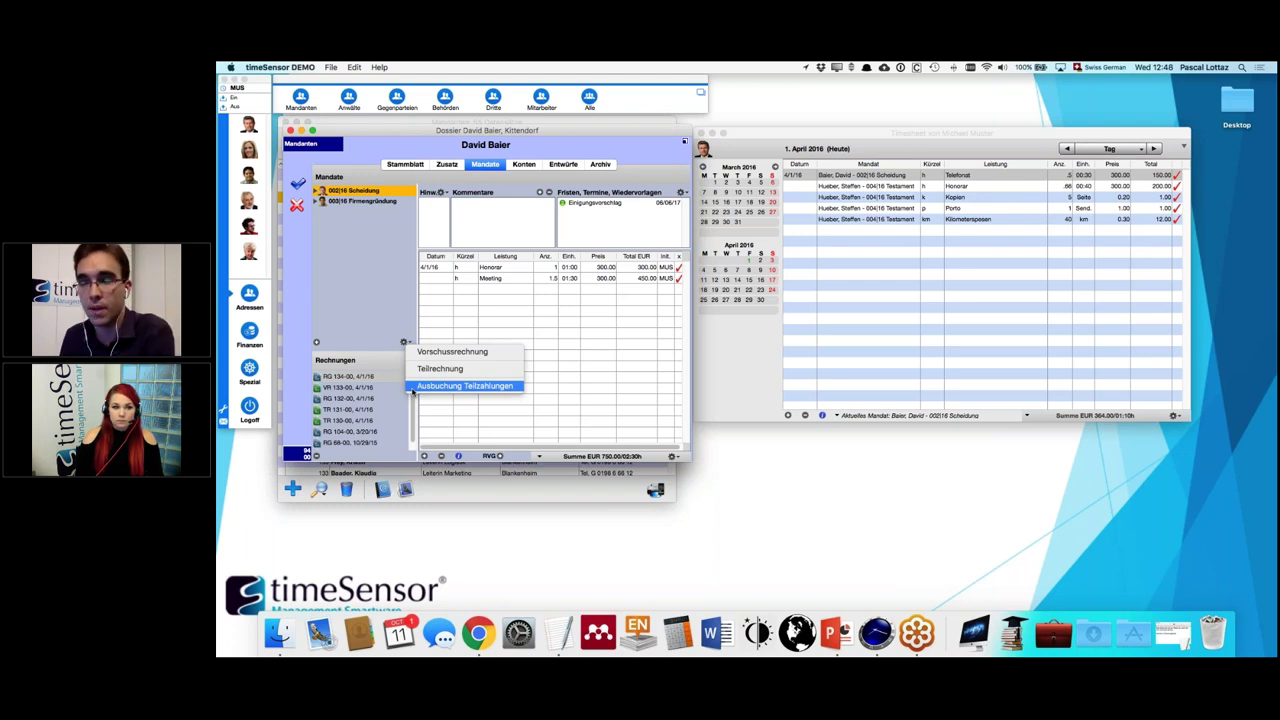
pyautogui.click(413, 389)
pyautogui.click(380, 379)
pyautogui.doubleClick(375, 380)
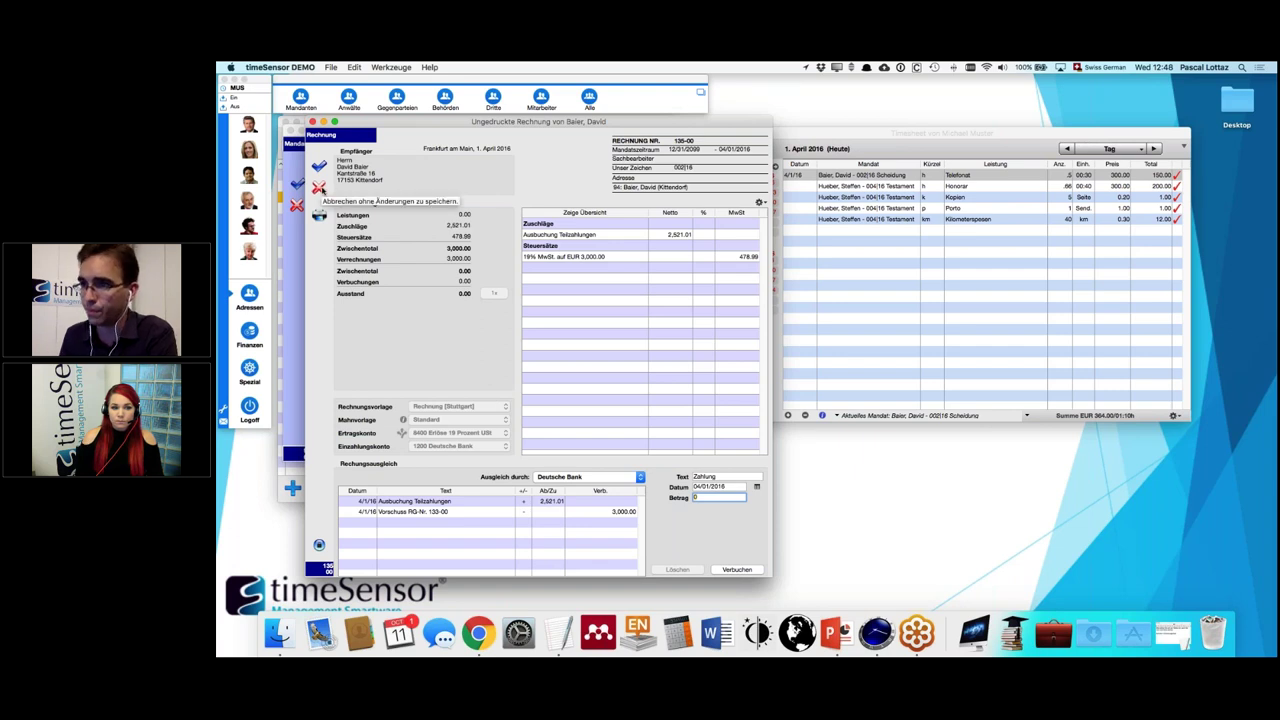
pyautogui.click(320, 188)
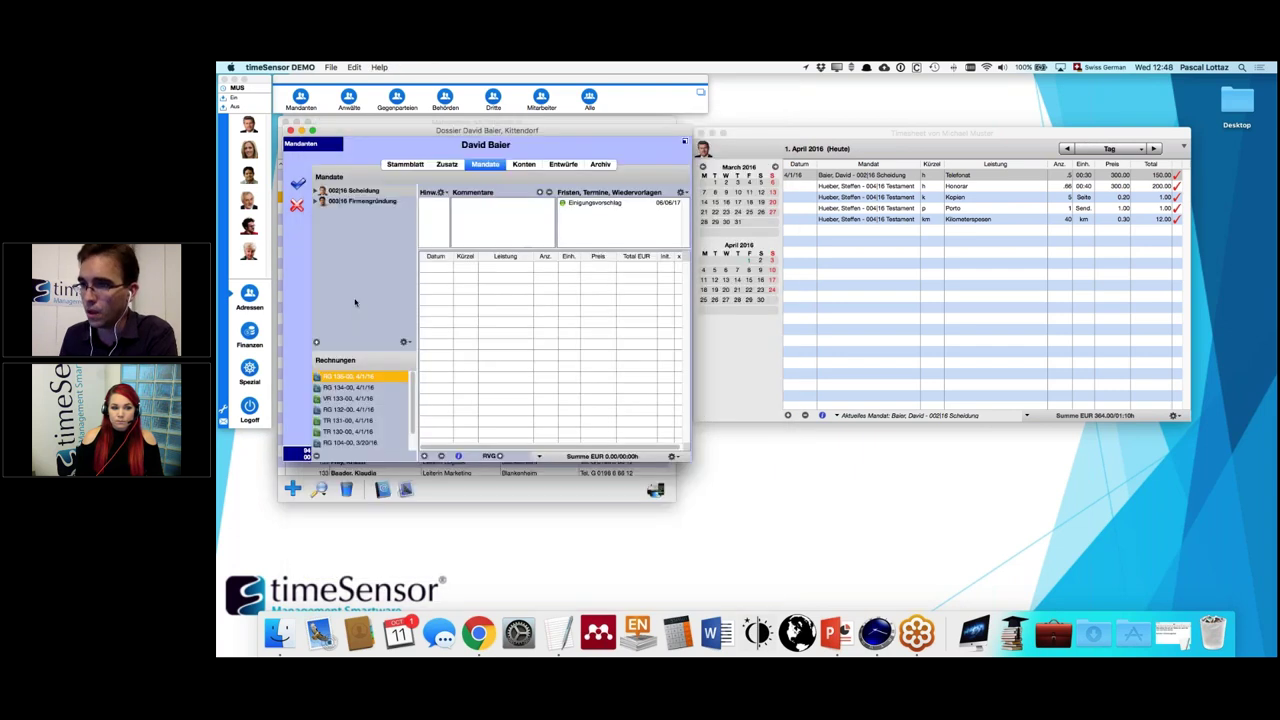
# - Add a one-hour Honorar entry to the mandate 003|16 Firmengründung and create an invoice with the Rechnung [Stuttgart] template
pyautogui.doubleClick(367, 202)
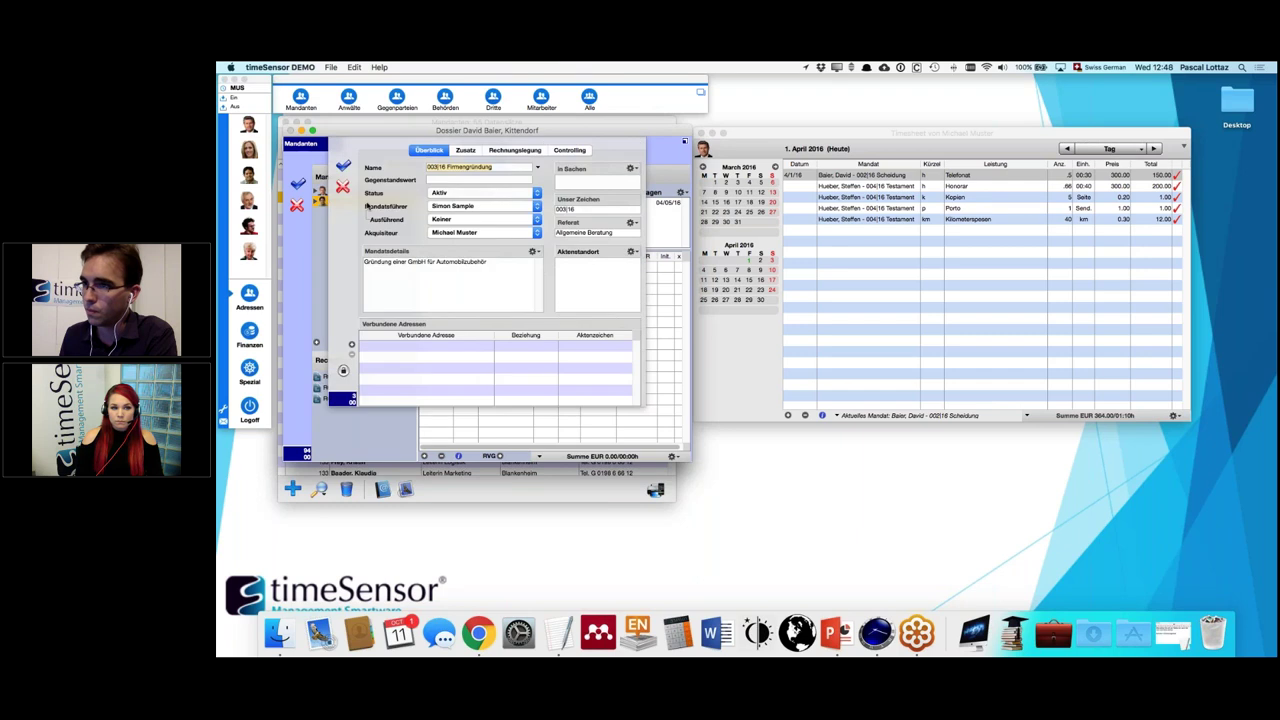
pyautogui.press('Escape')
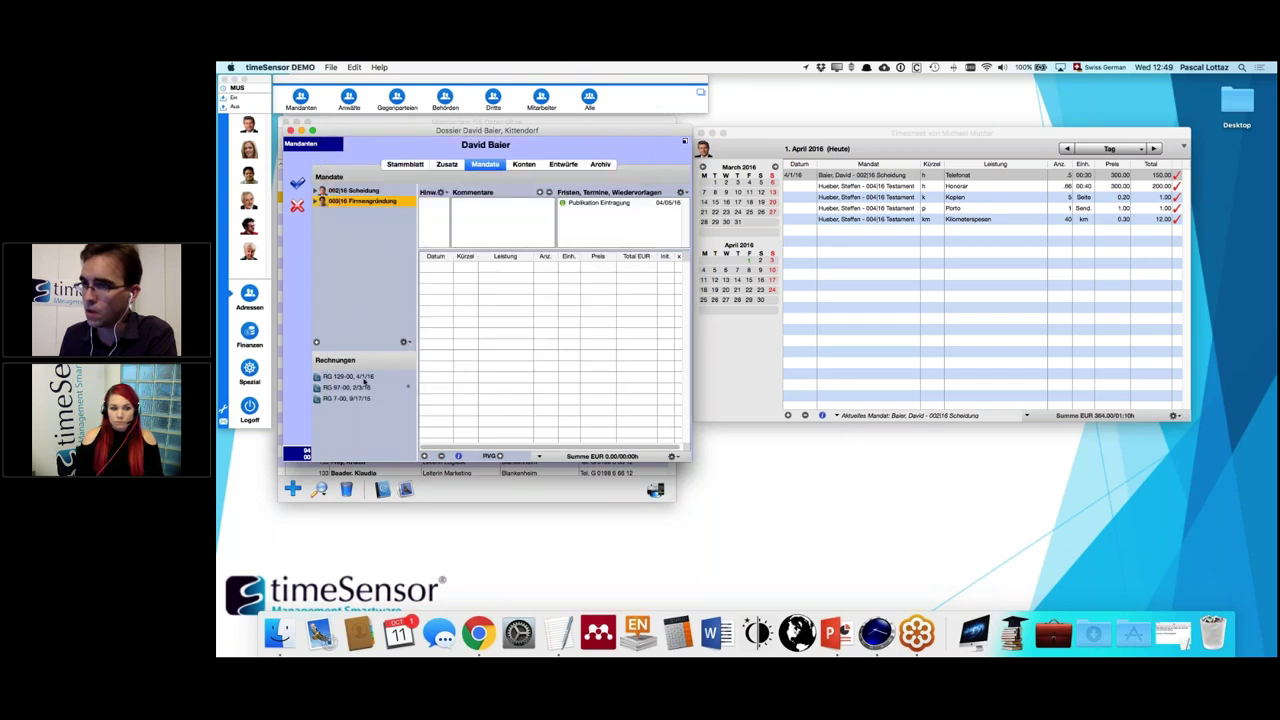
pyautogui.click(424, 456)
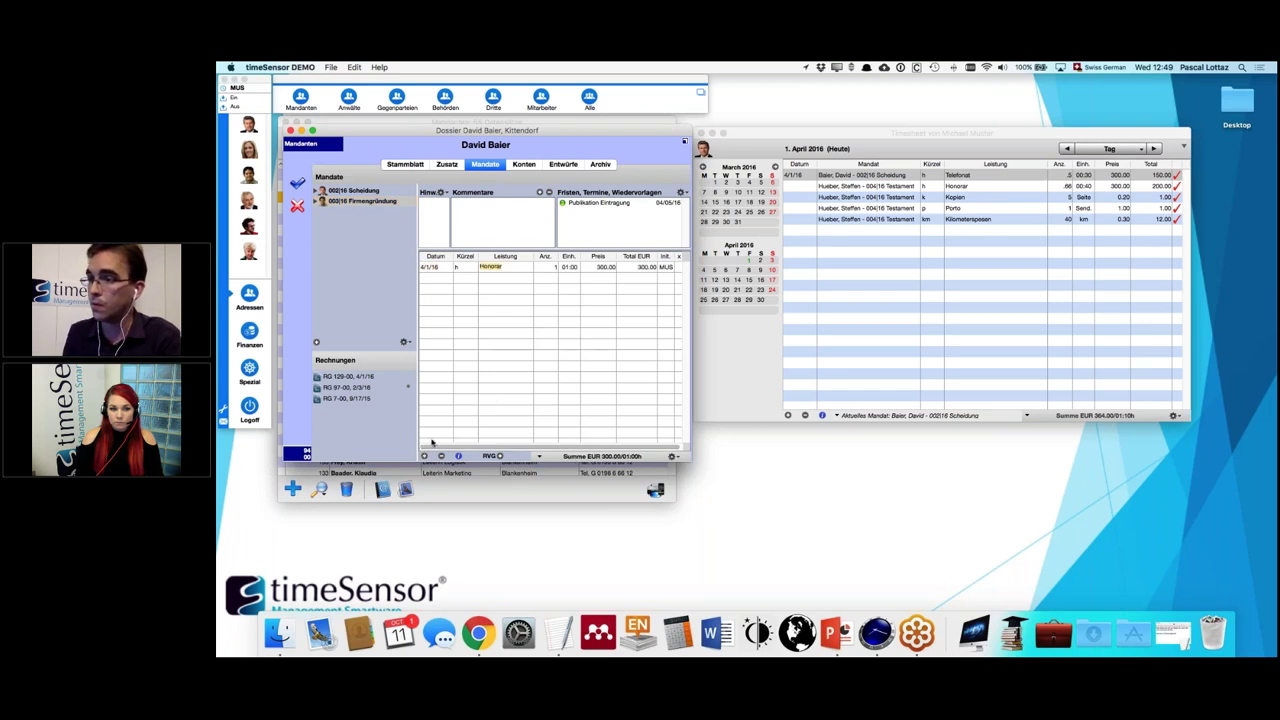
pyautogui.click(404, 342)
pyautogui.click(421, 384)
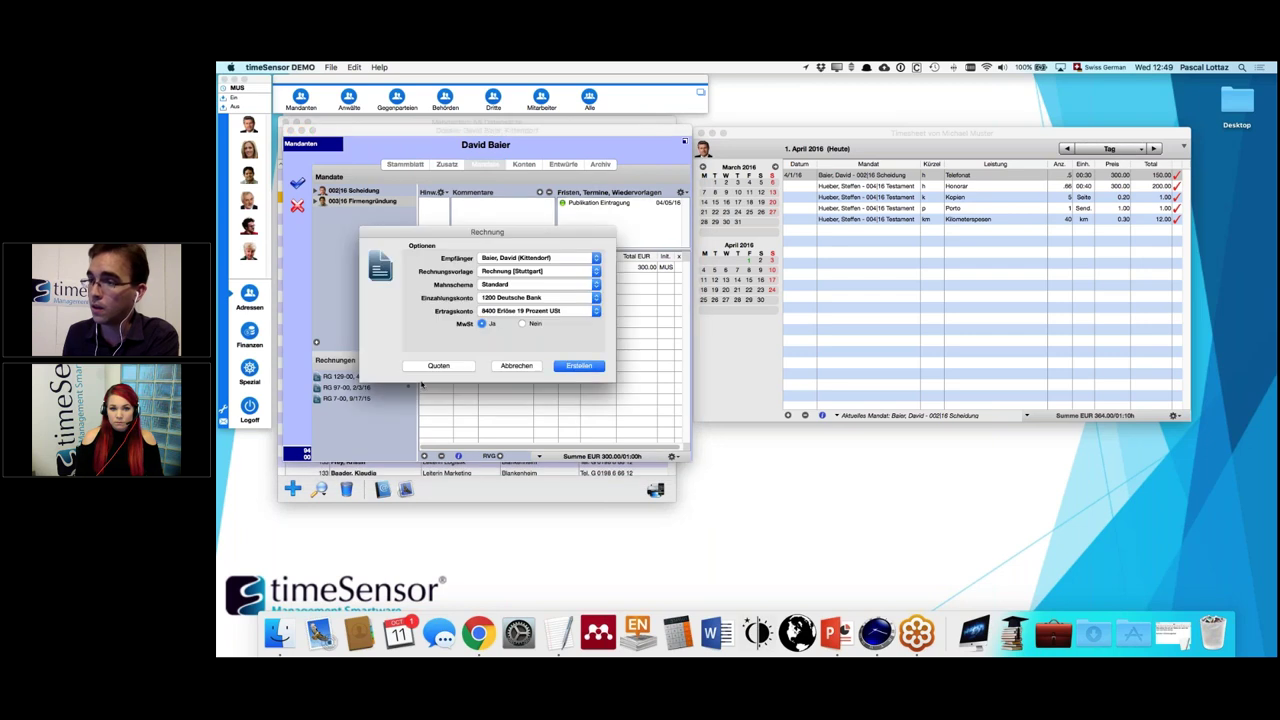
pyautogui.press('Return')
# - Open the new Firmengründung invoice, look through the Ausgleich durch payment options, and close it without saving changes
pyautogui.doubleClick(359, 377)
pyautogui.click(608, 484)
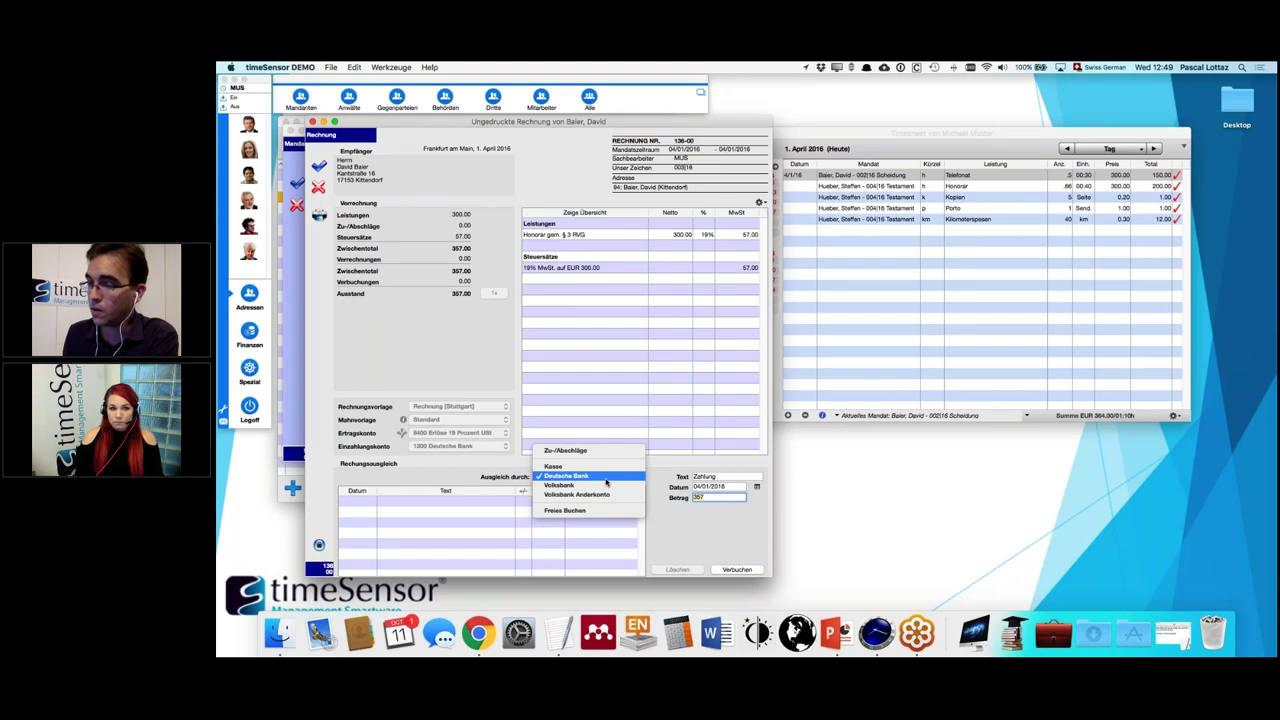
pyautogui.click(667, 479)
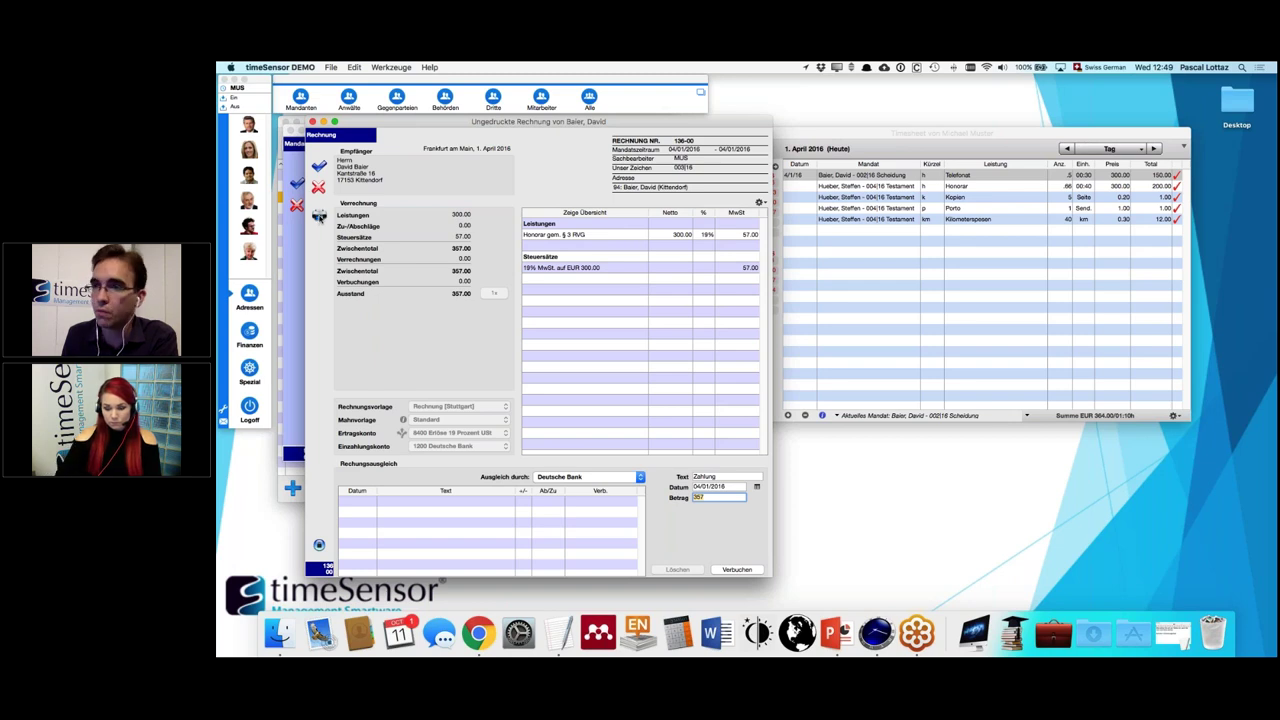
pyautogui.click(318, 188)
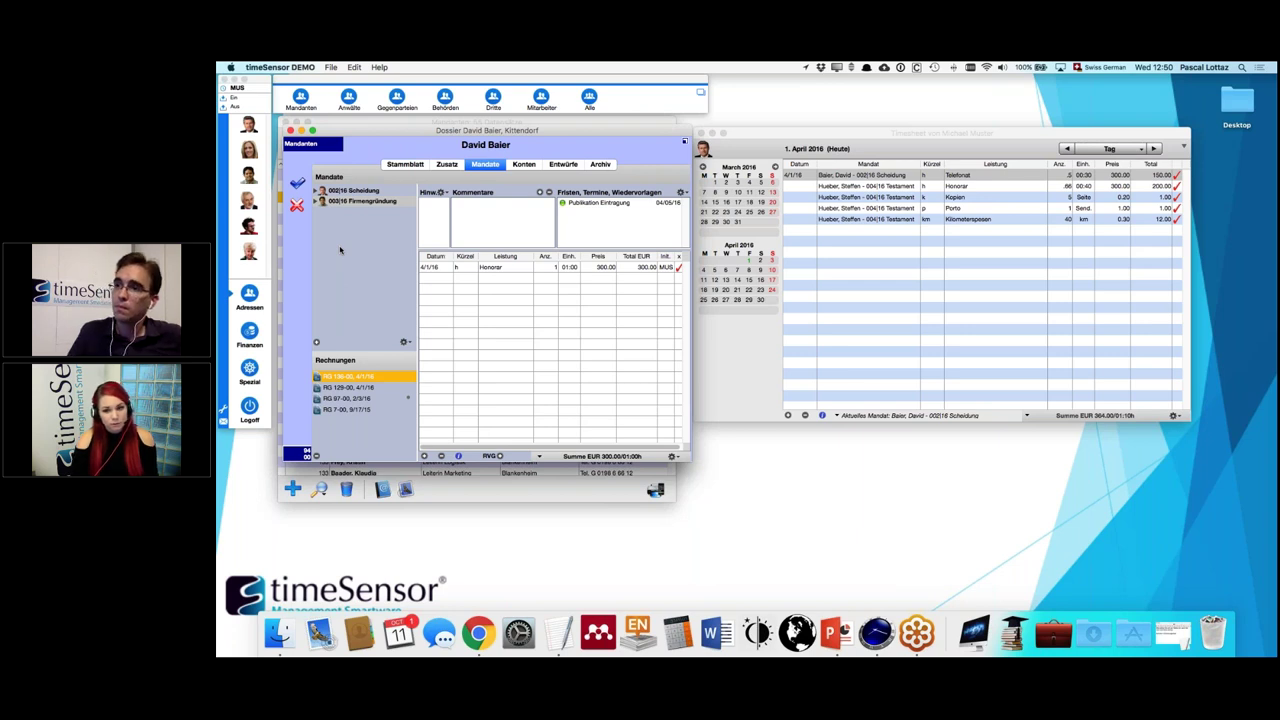
# - Close the client dossier without saving changes, and close the client list and the timesheet
pyautogui.doubleClick(360, 204)
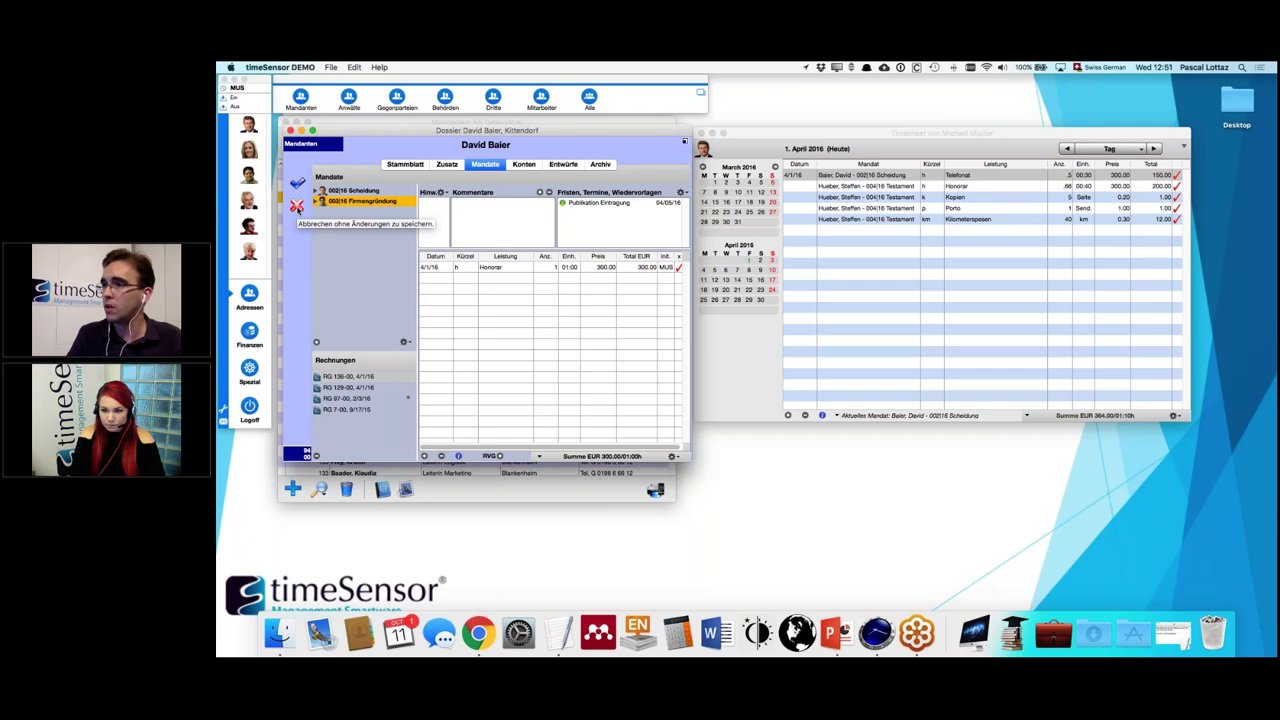
pyautogui.click(297, 207)
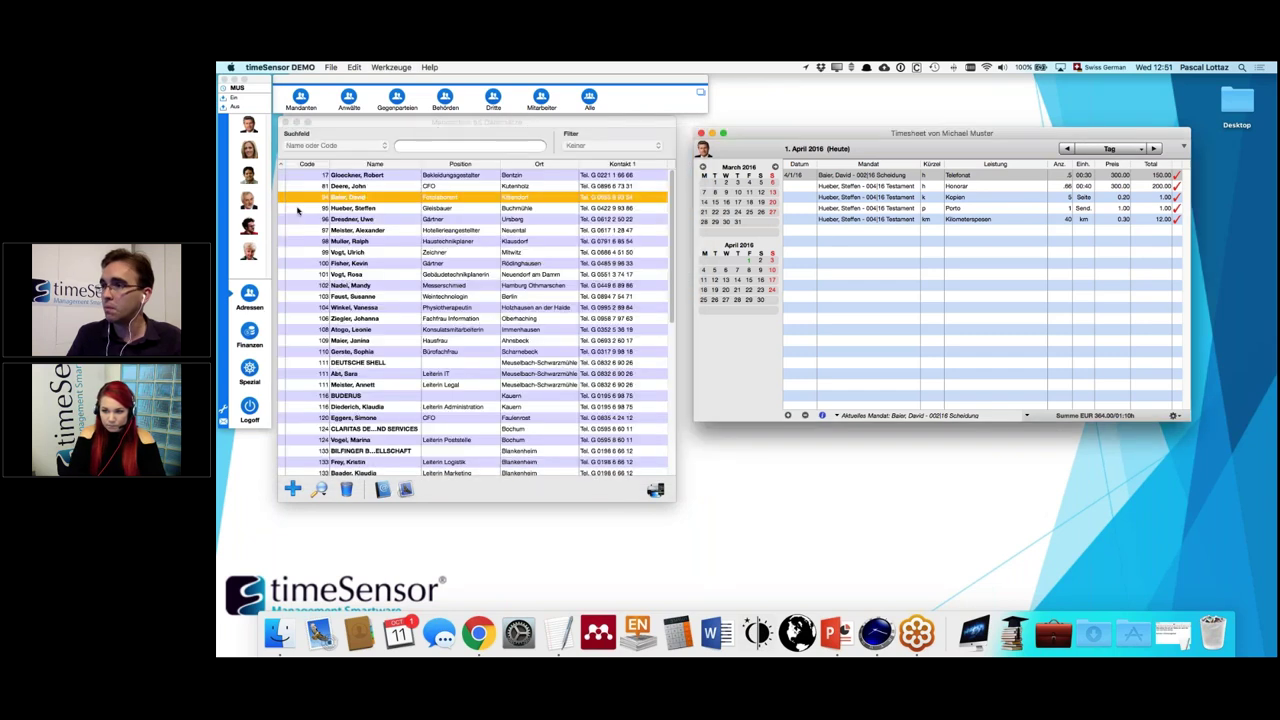
pyautogui.moveTo(734, 137); pyautogui.dragTo(725, 127)
pyautogui.click(691, 122)
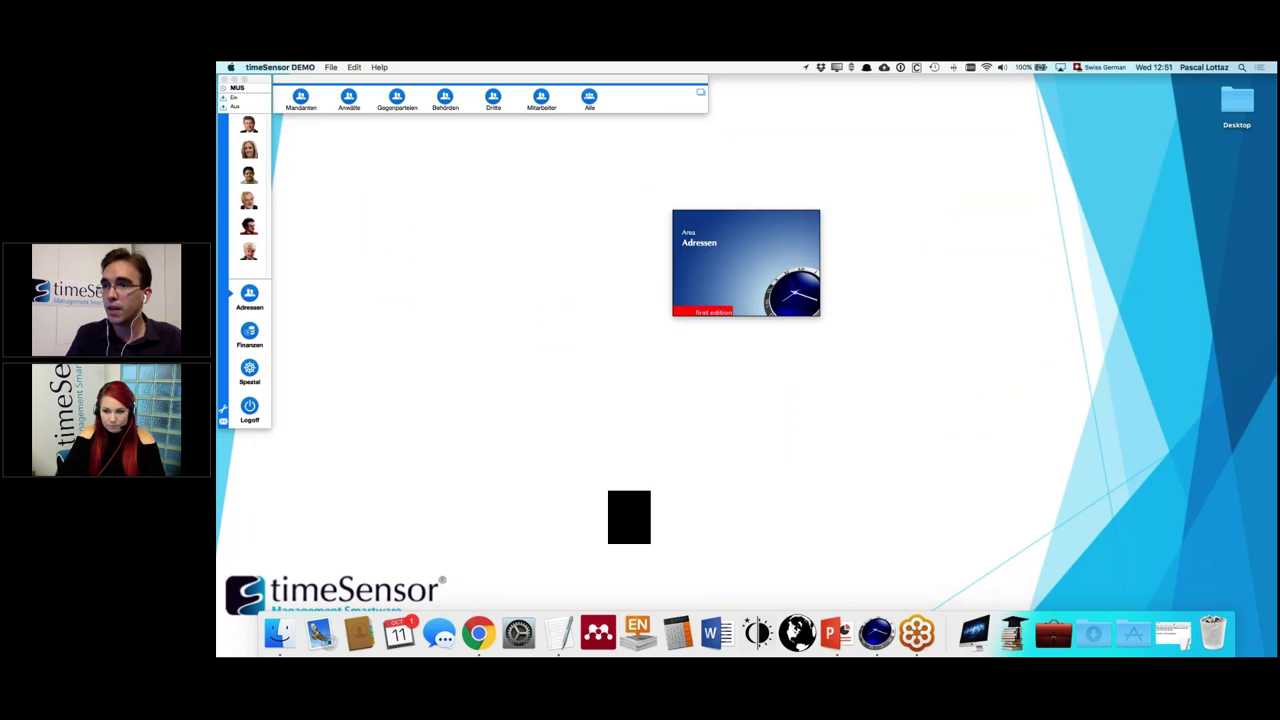
# - Open the list of open debtor invoices in the Finanzen area
pyautogui.click(249, 333)
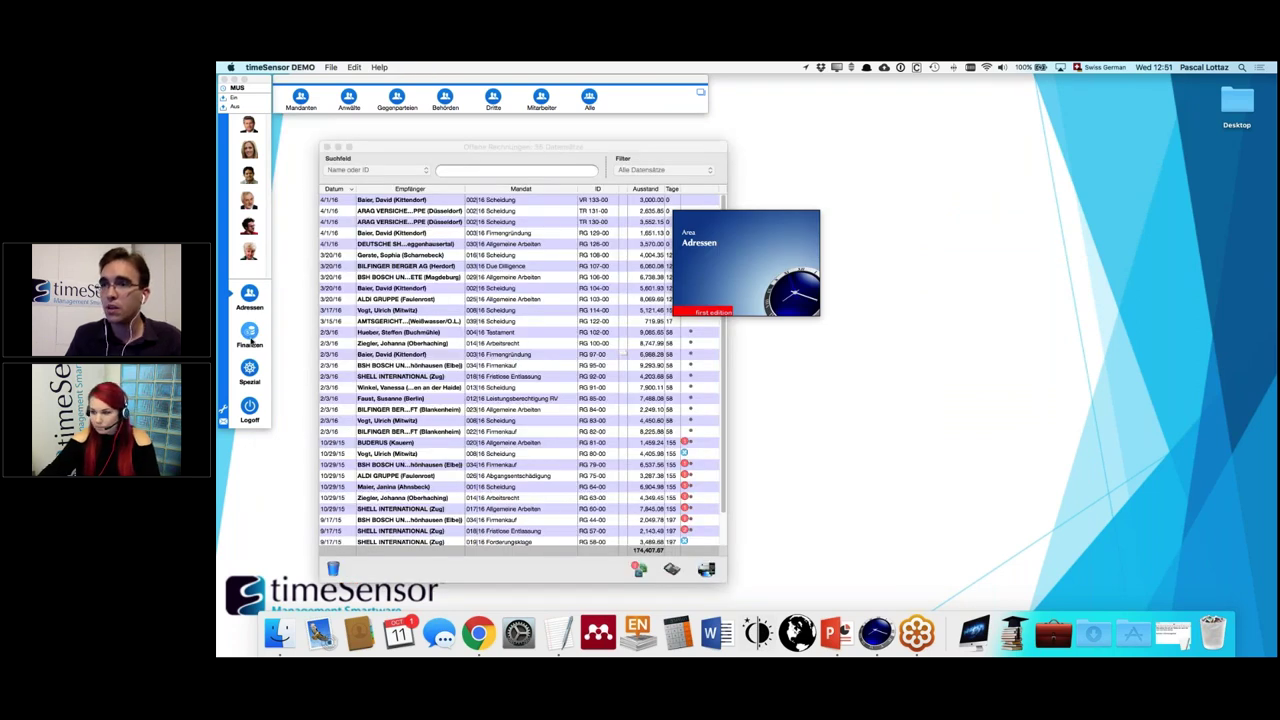
pyautogui.click(347, 97)
pyautogui.click(386, 128)
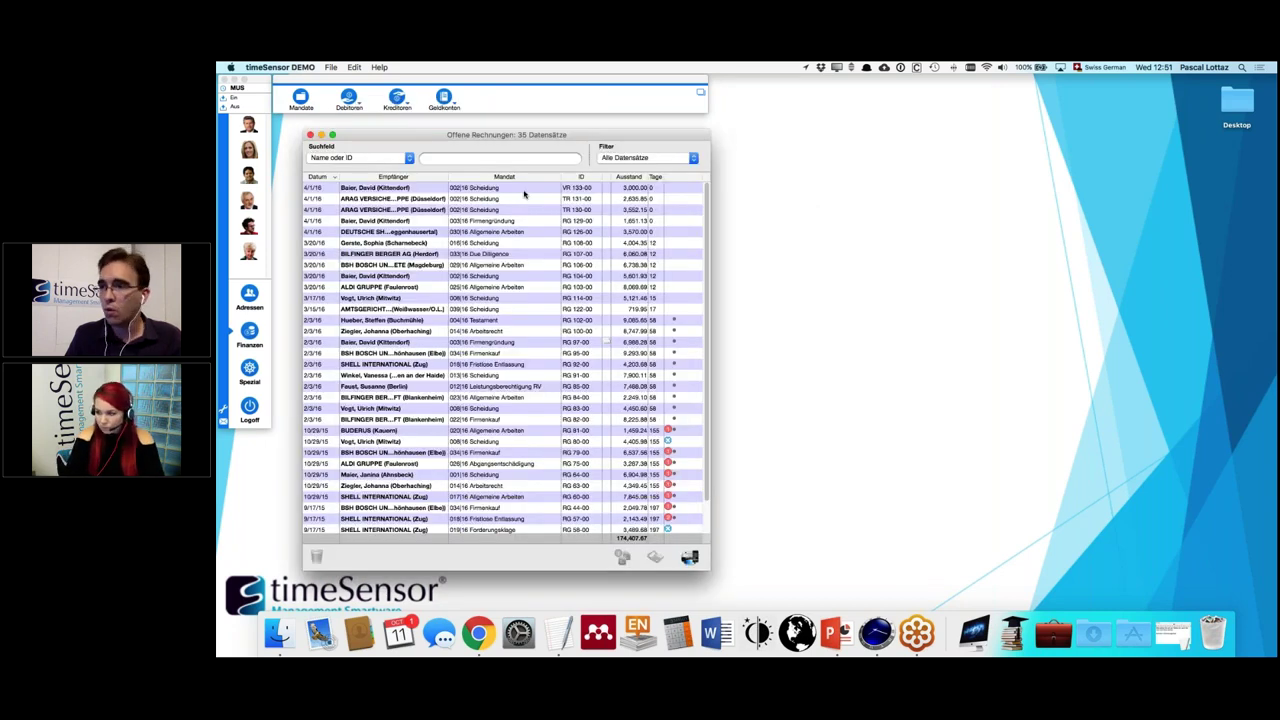
# - Open the newest advance invoice from the open invoices list to view it, and close it again
pyautogui.click(522, 189)
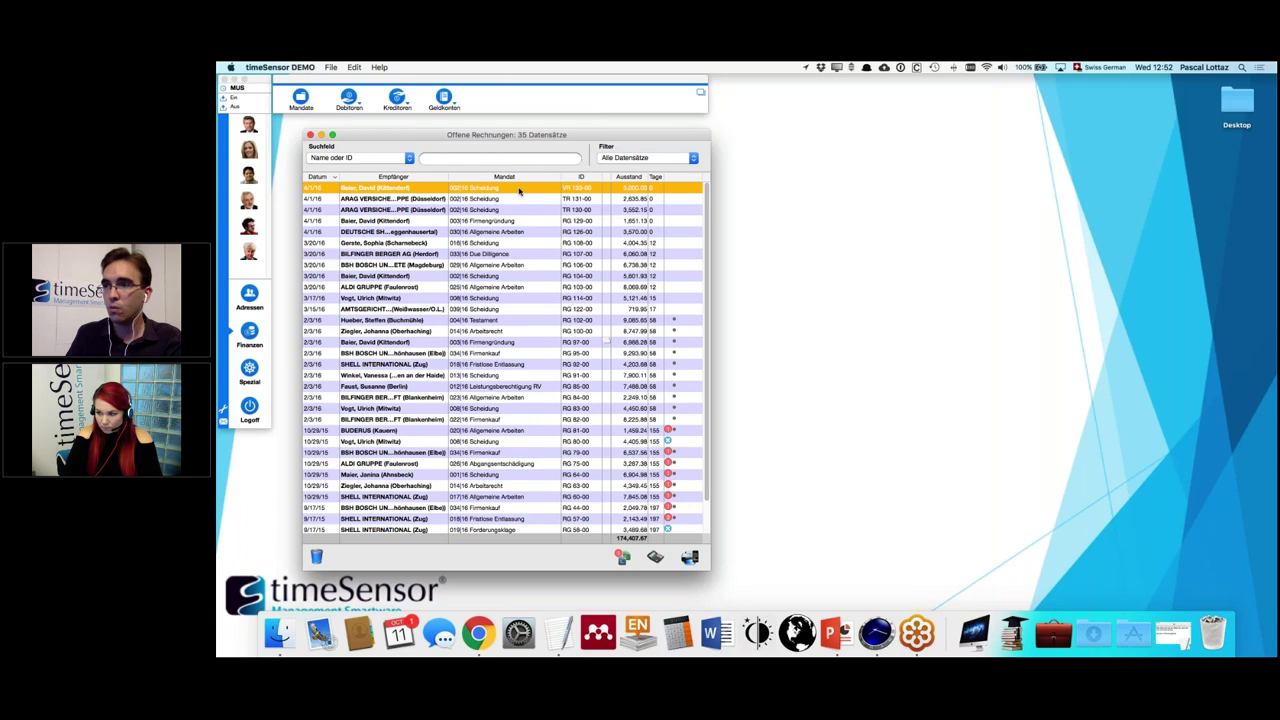
pyautogui.doubleClick(519, 191)
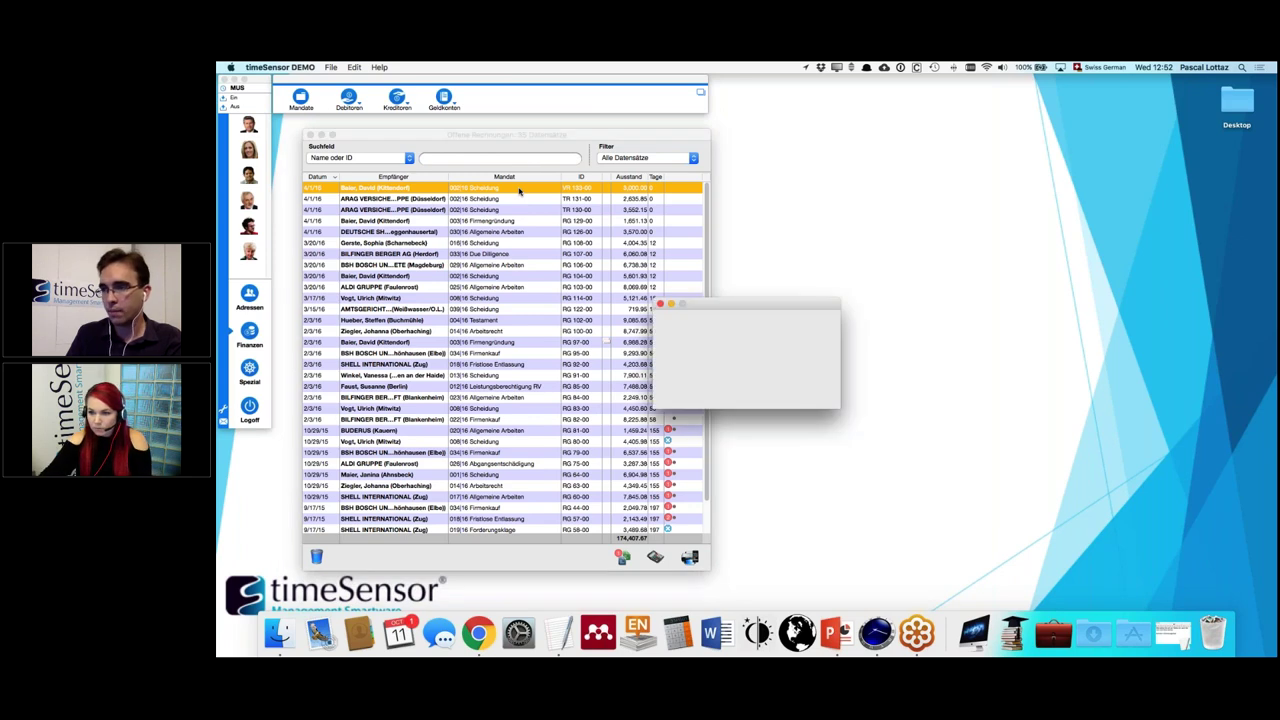
pyautogui.doubleClick(458, 190)
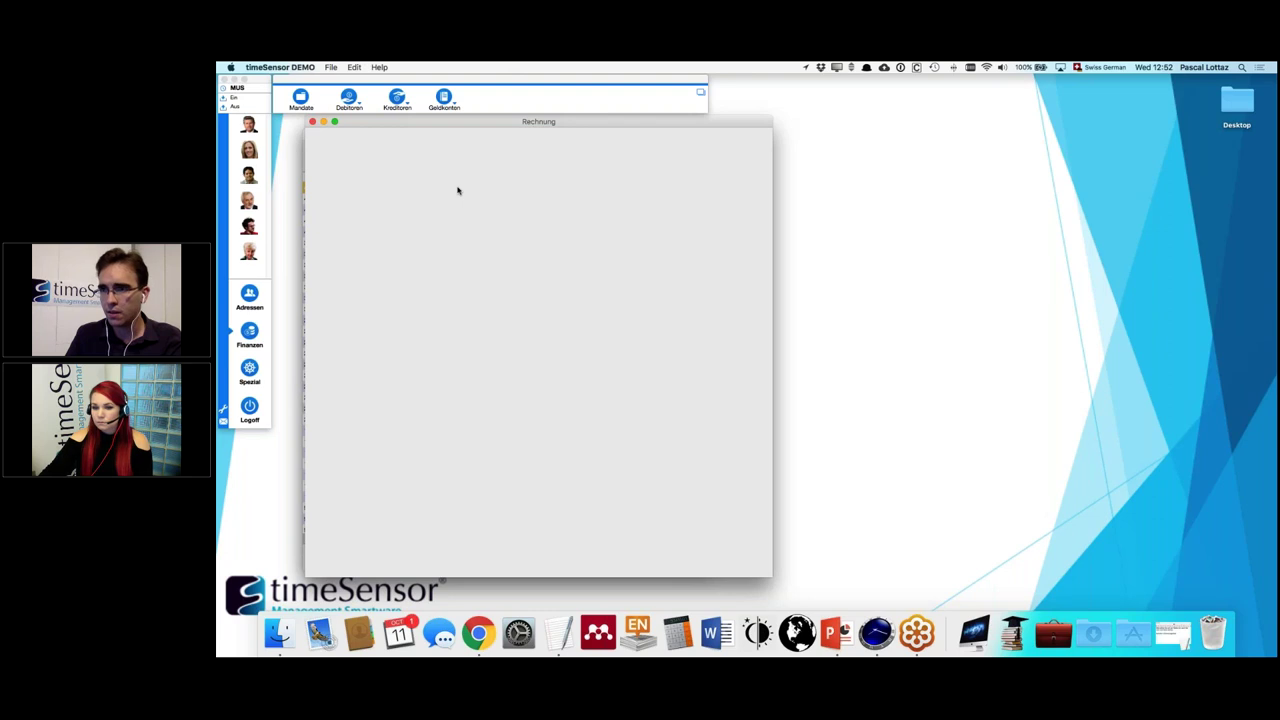
pyautogui.press('super+w')
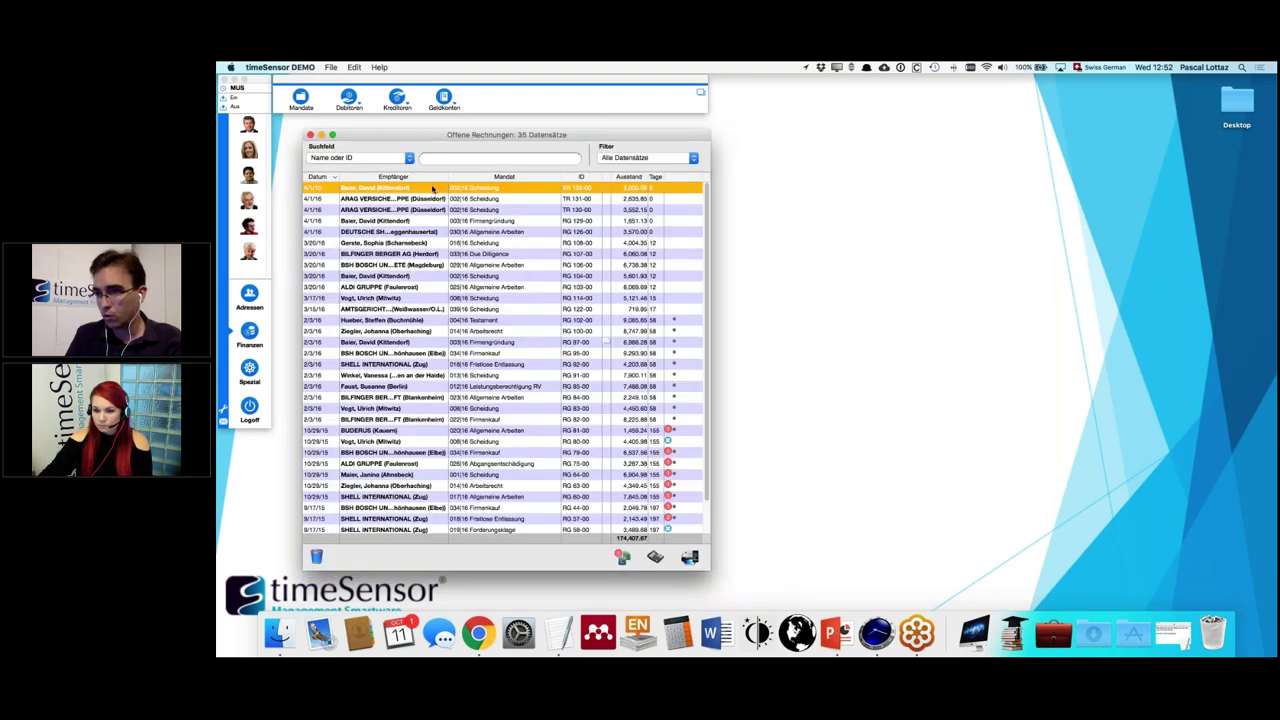
# - Open the recipient's Visitenkarte from the first open invoice and go on to the client's full dossier
pyautogui.click(432, 188)
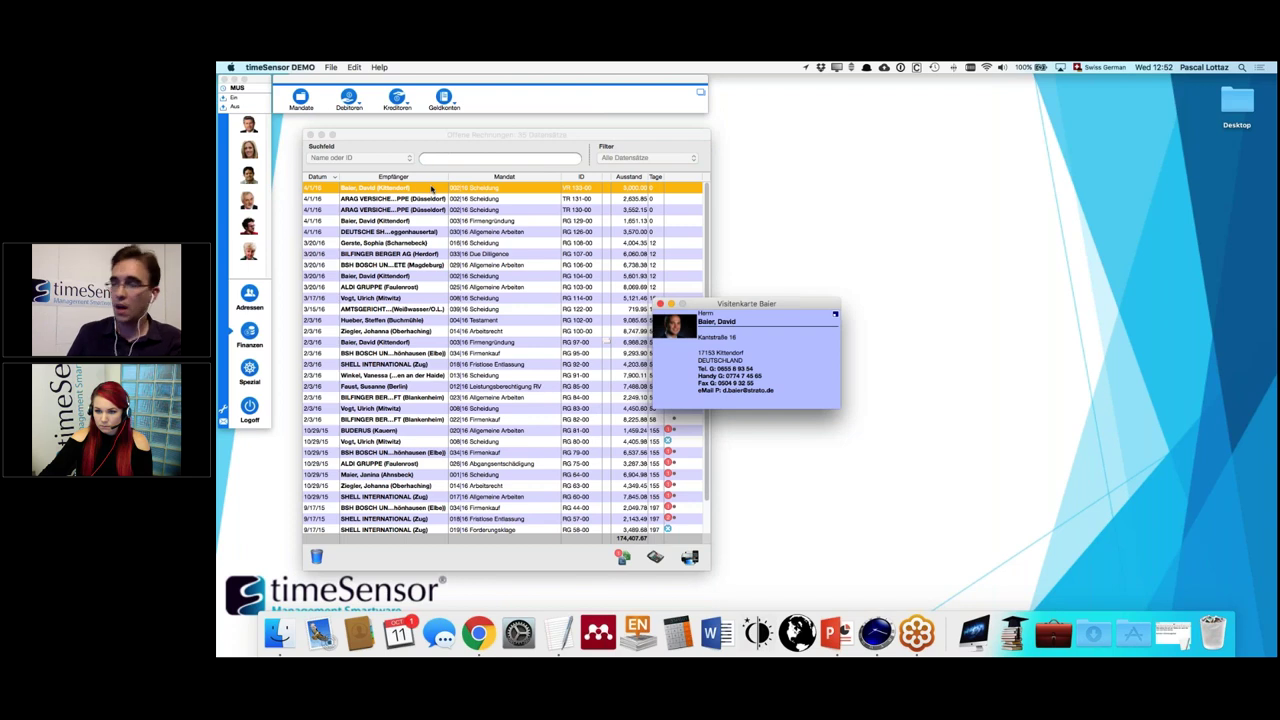
pyautogui.click(836, 316)
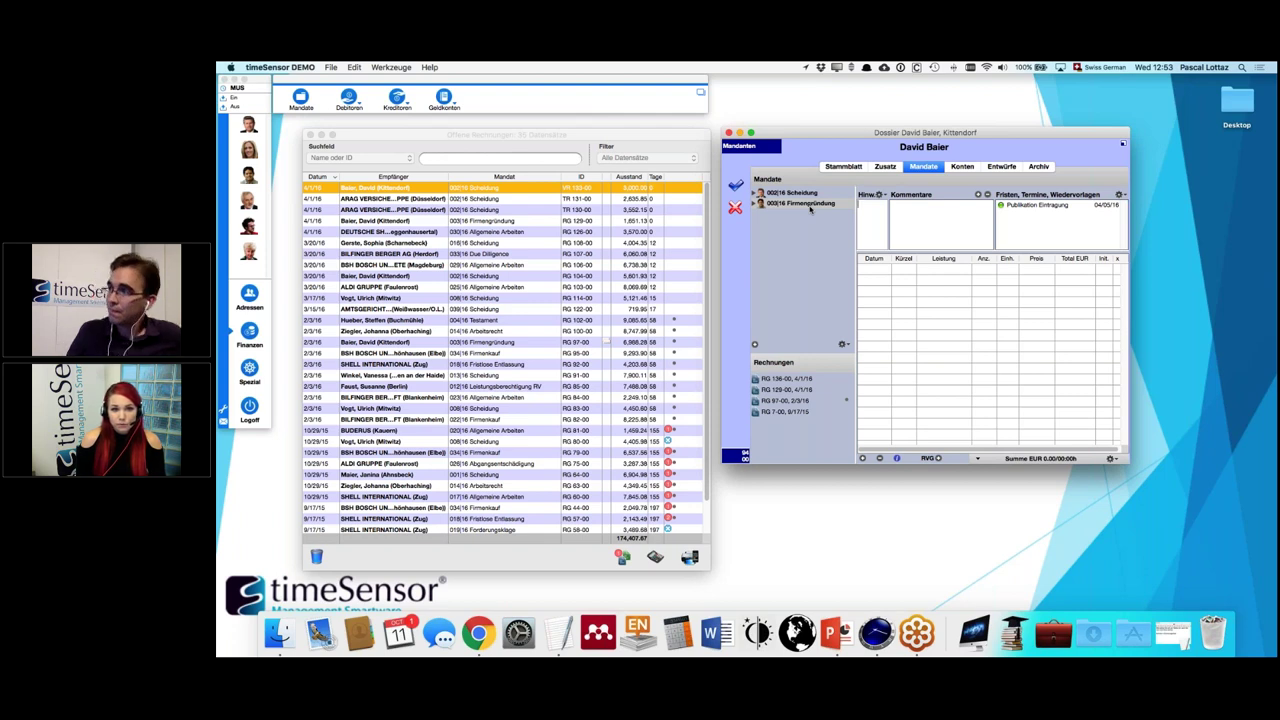
pyautogui.click(1256, 106)
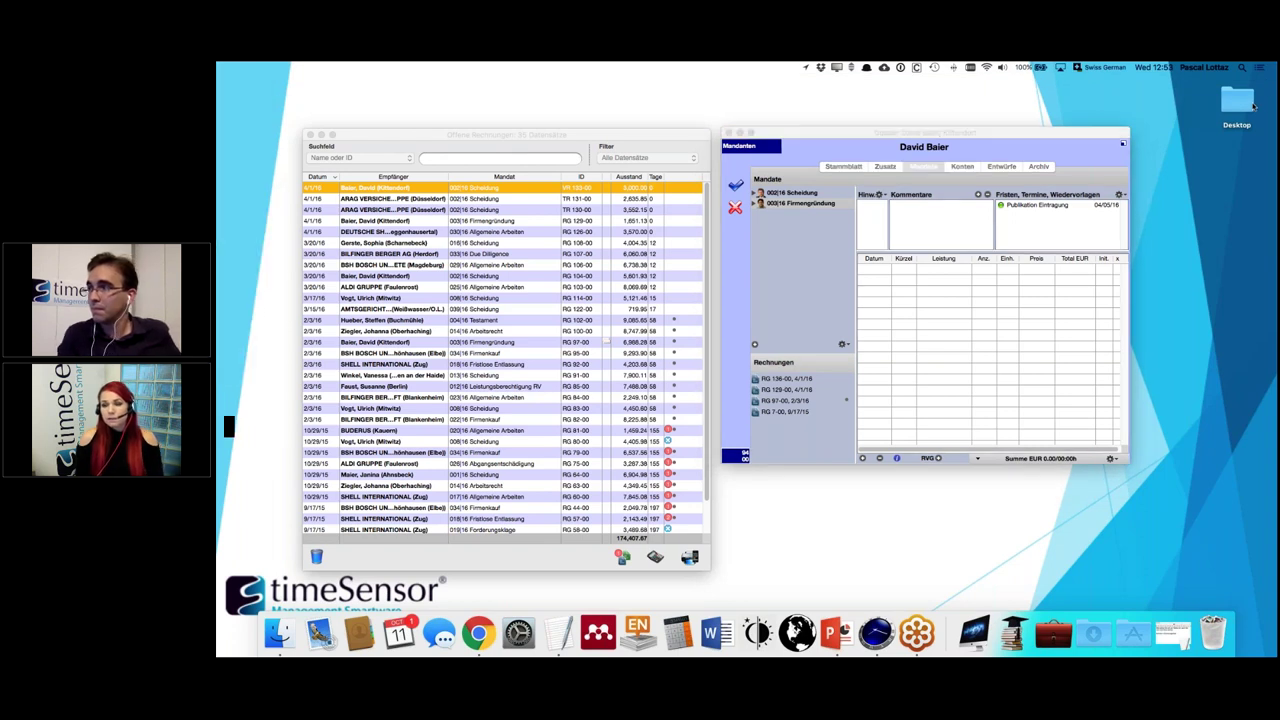